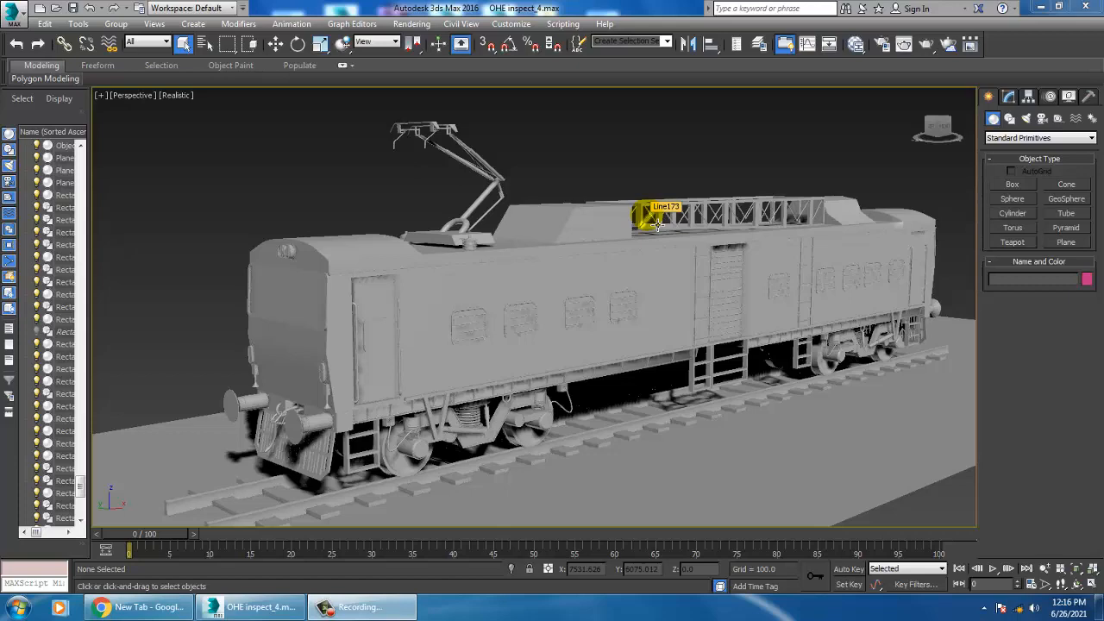
Select the coach body and turn on edged-face display to show its mesh edges.
left_click(441, 313)
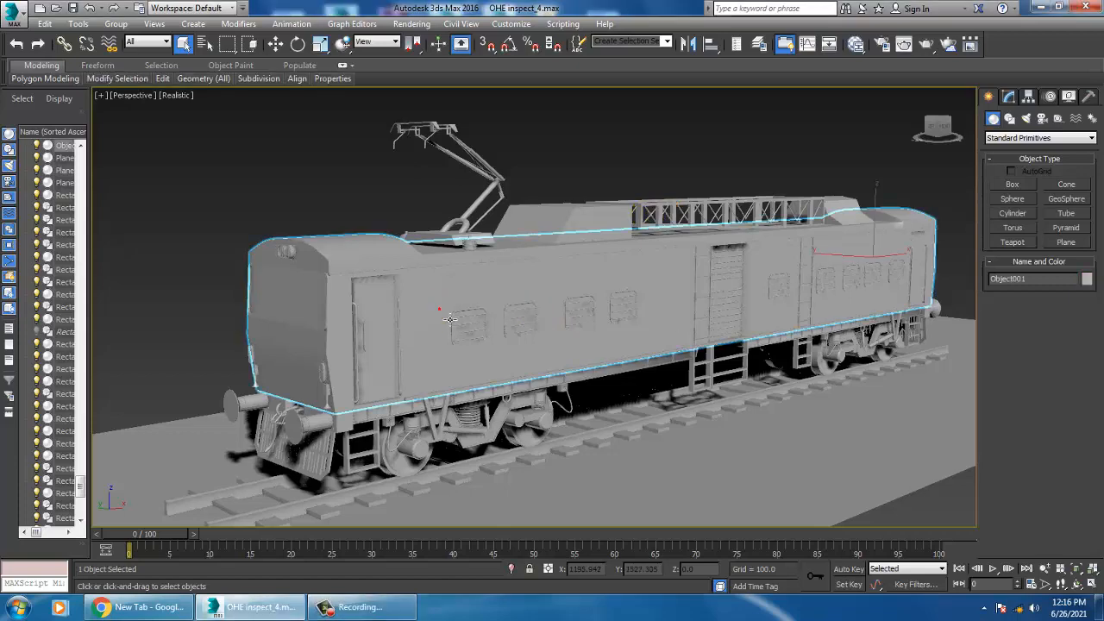
key("F4")
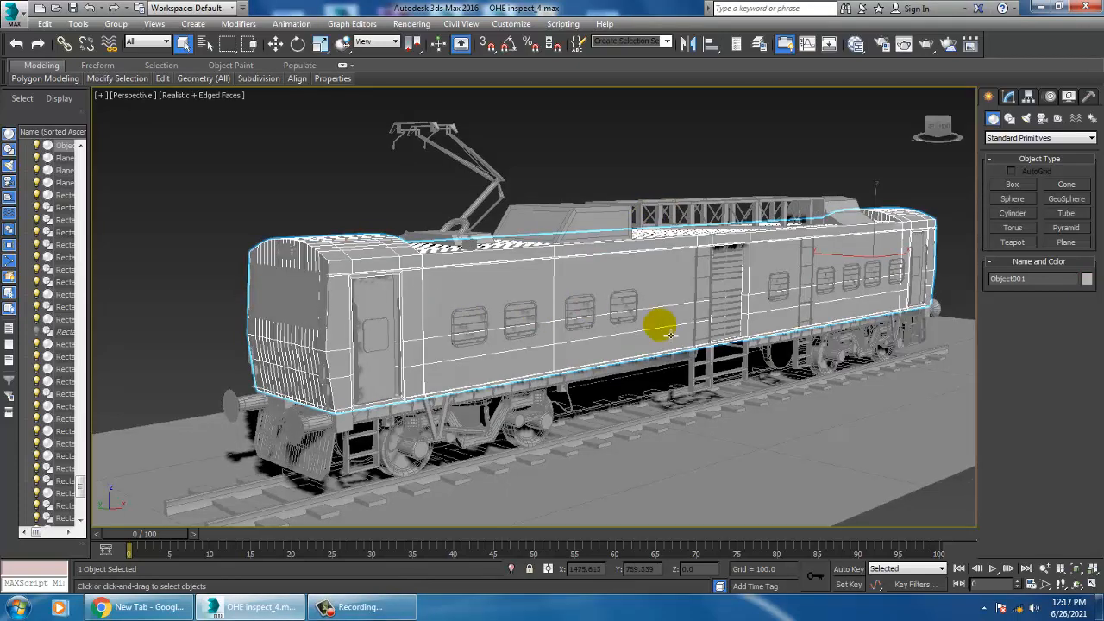
scroll(655, 328, "up", 3)
middle_click_drag(643, 334, 657, 331)
mouse_move(657, 331)
middle_mouse_down("alt")
mouse_move(672, 318)
mouse_move(661, 306)
mouse_move(647, 323)
middle_mouse_up("alt")
scroll(671, 317, "up", 3)
scroll(755, 375, "down", 5)
middle_click_drag(715, 365, 529, 295, "alt")
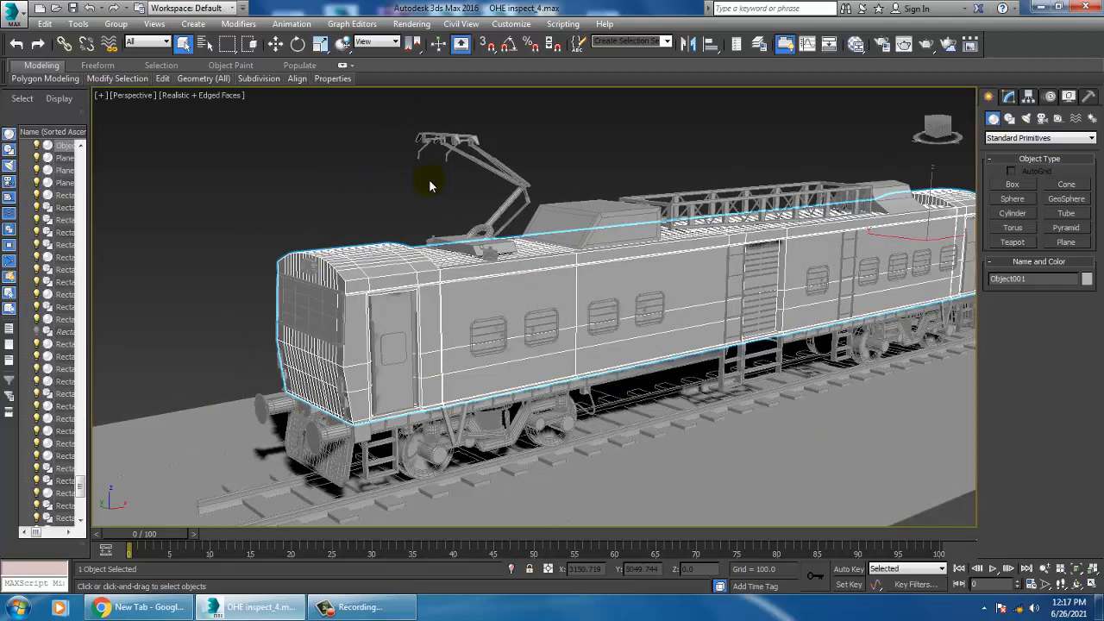
Browse the reference photos in the OHE Inspection car folder and open 11903834_aaaq for viewing.
left_click(411, 23)
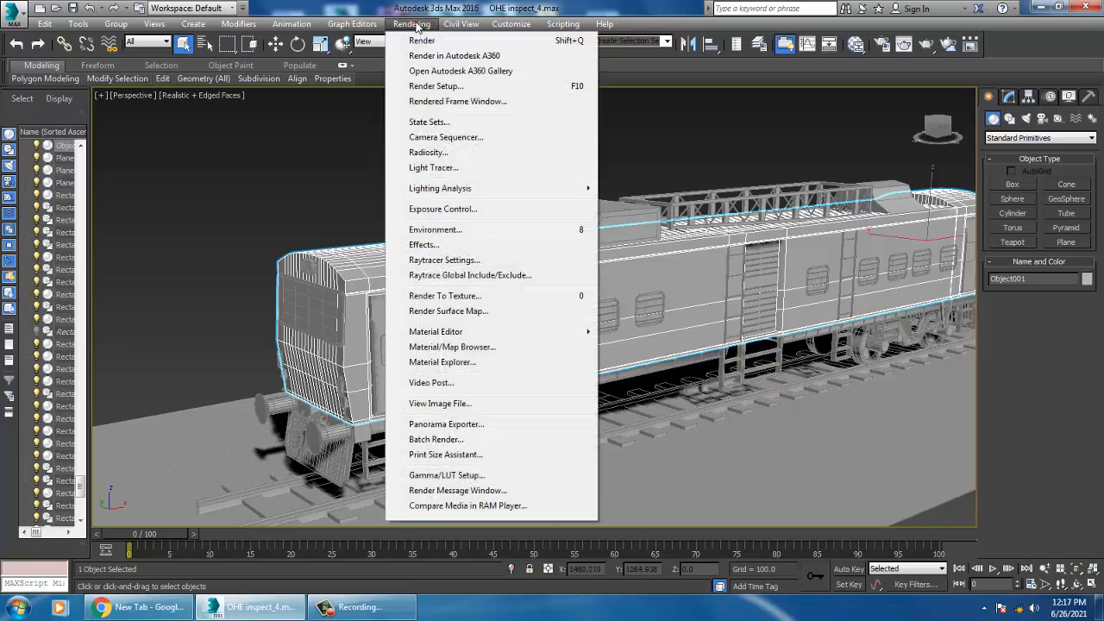
left_click(493, 409)
left_click(278, 118)
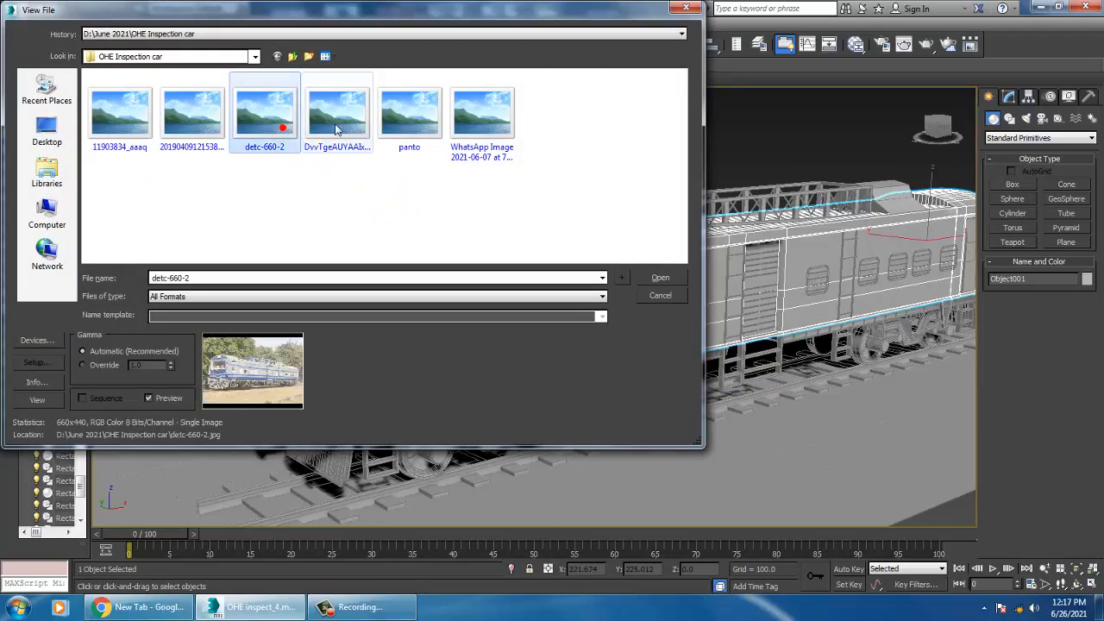
left_click(336, 128)
left_click(481, 116)
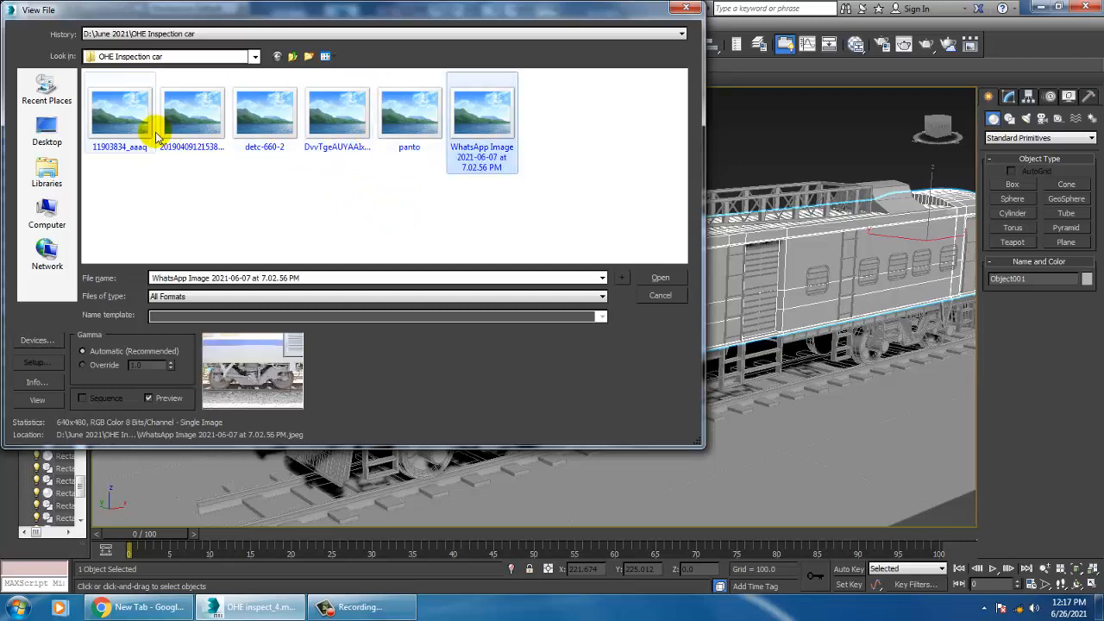
left_click(132, 122)
double_click(132, 121)
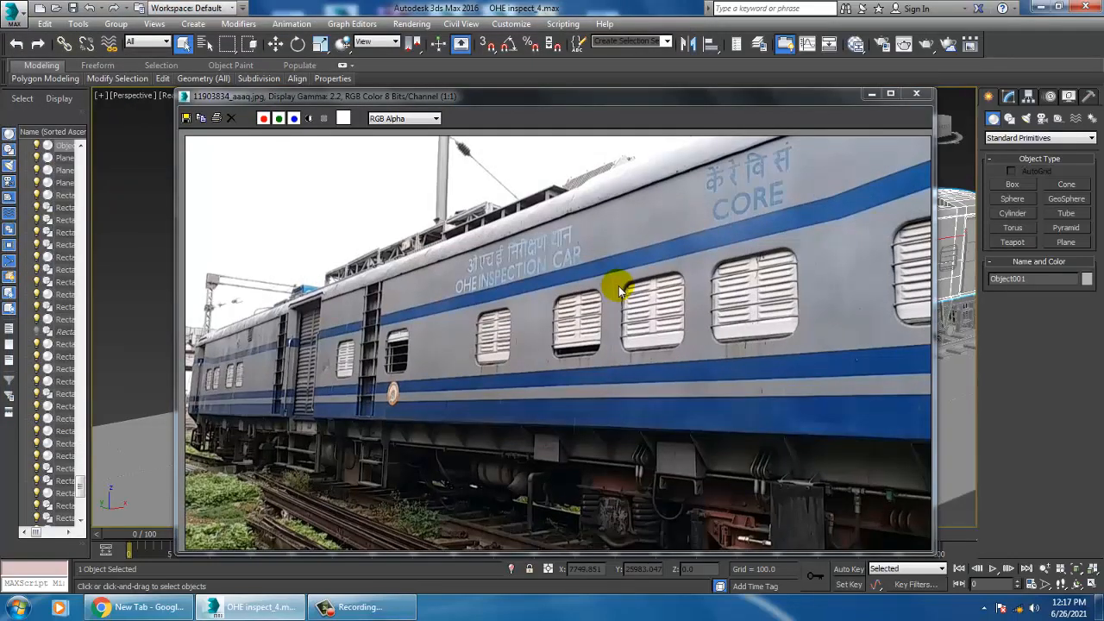
Place the reference photo beside the train and show the train in the Front view.
left_click_drag(695, 101, 314, 77)
left_click(705, 353)
middle_click_drag(761, 343, 823, 322)
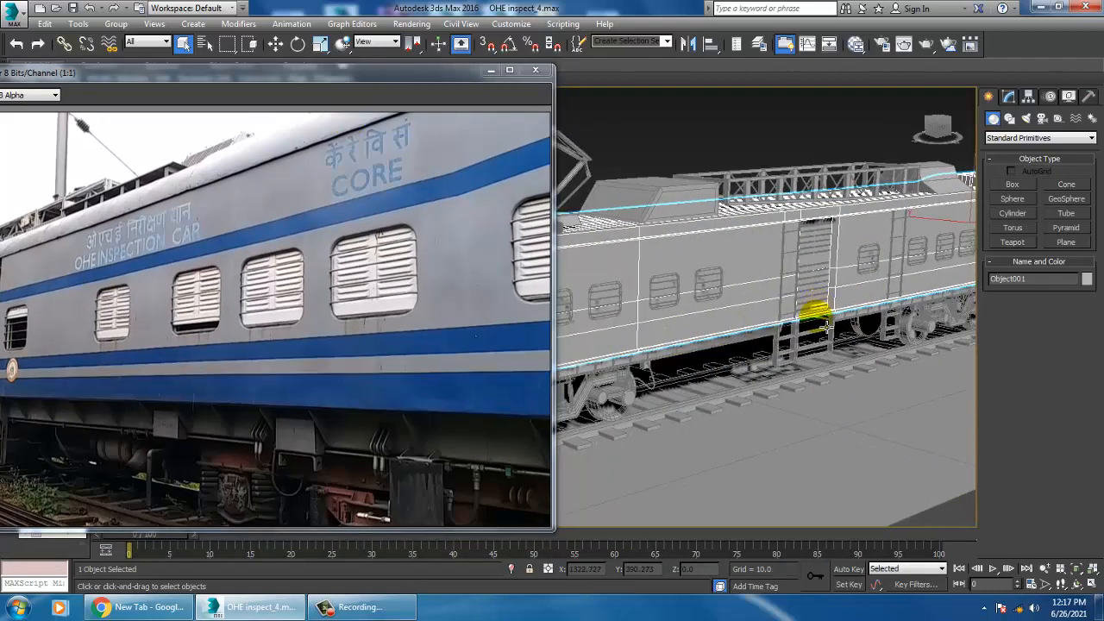
middle_click_drag(813, 404, 763, 386, "alt")
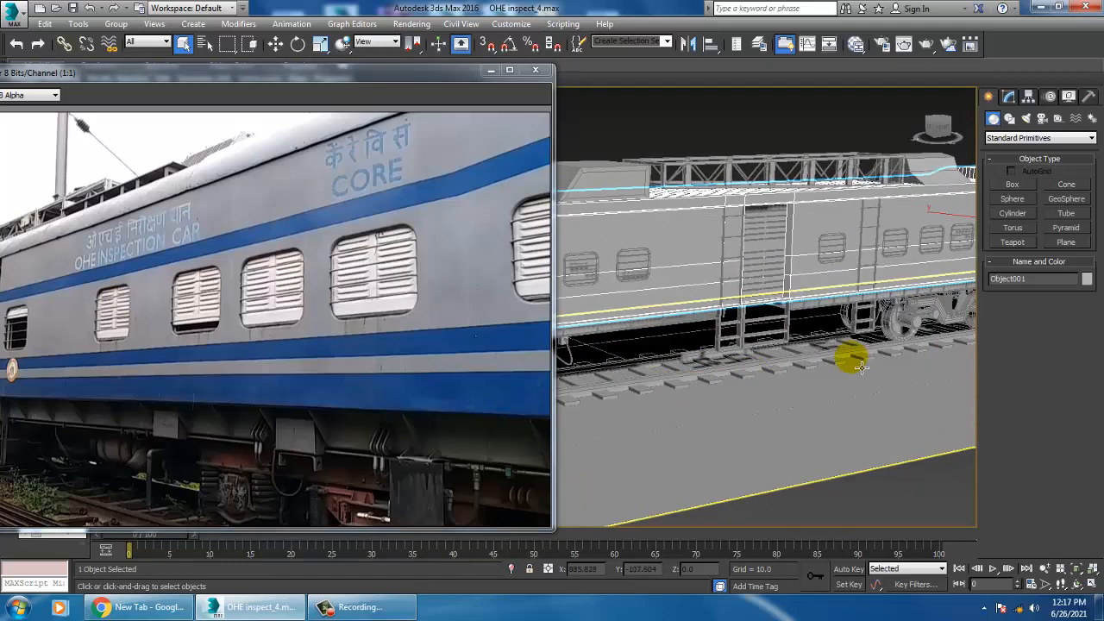
key("alt+w")
right_click(819, 226)
key("alt+w")
scroll(835, 199, "down", 8)
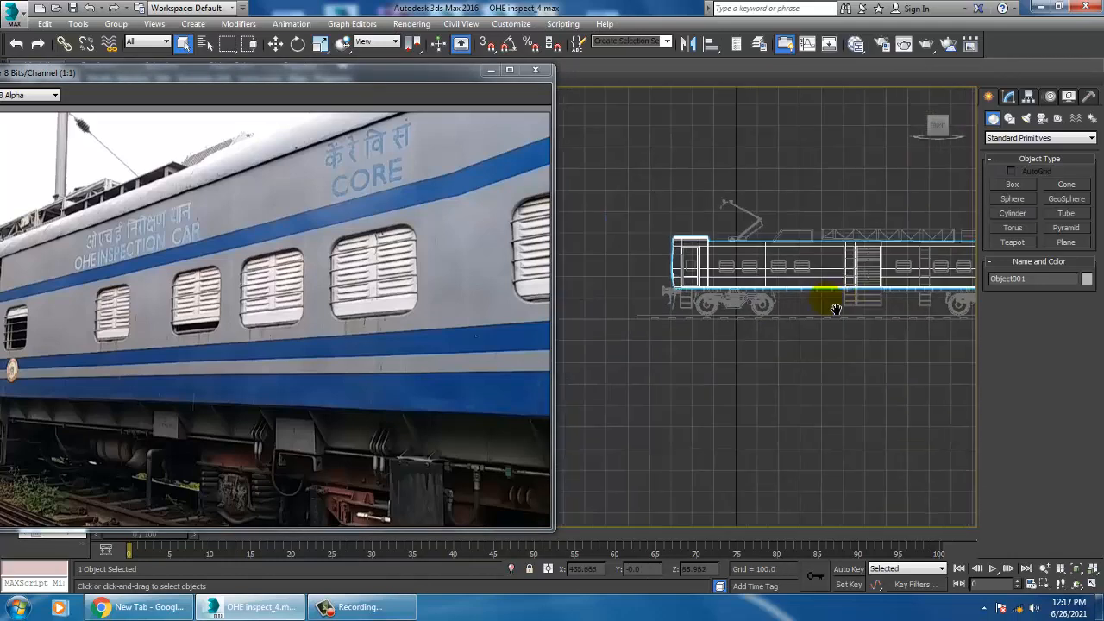
scroll(681, 293, "up", 3)
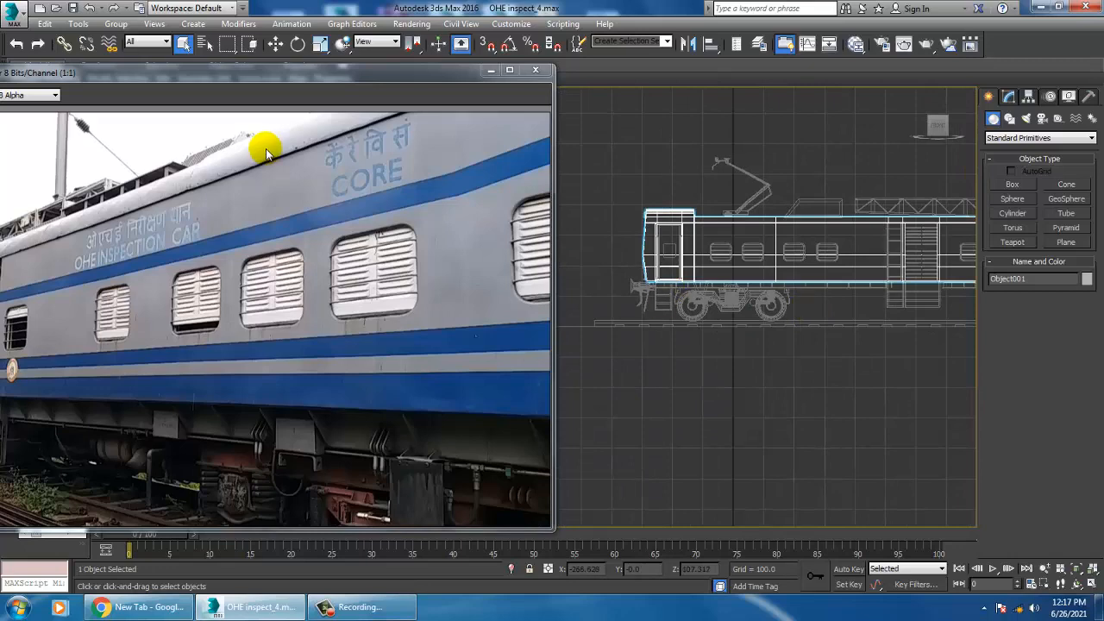
Enlarge the reference photo to 2:1 around the equipment boxes below the coach body.
left_click_drag(358, 72, 3, 78)
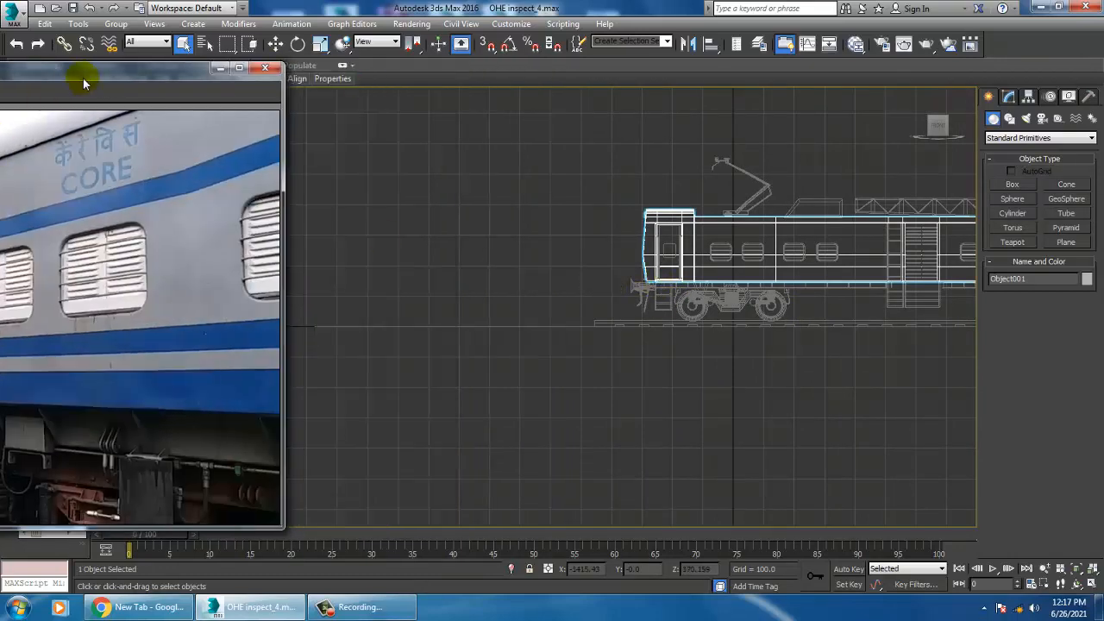
left_click_drag(83, 78, 361, 71)
left_click(361, 396, "ctrl")
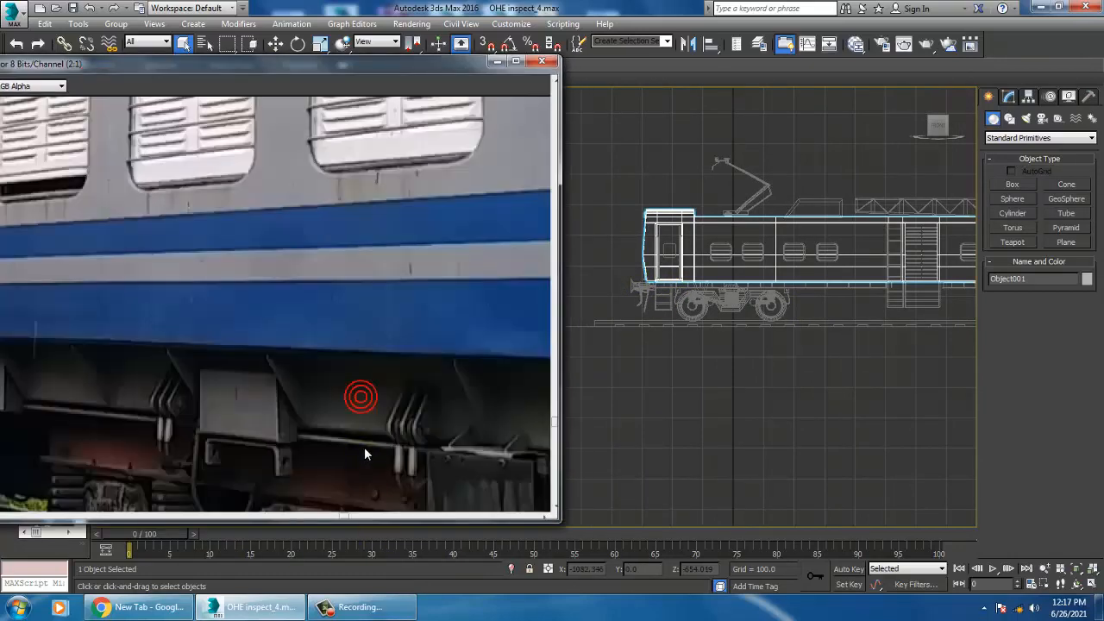
Create a box about 20.8 long, 32 wide and 5.2 high over the underframe beam between the louvred door and the wheels.
scroll(800, 303, "up", 5)
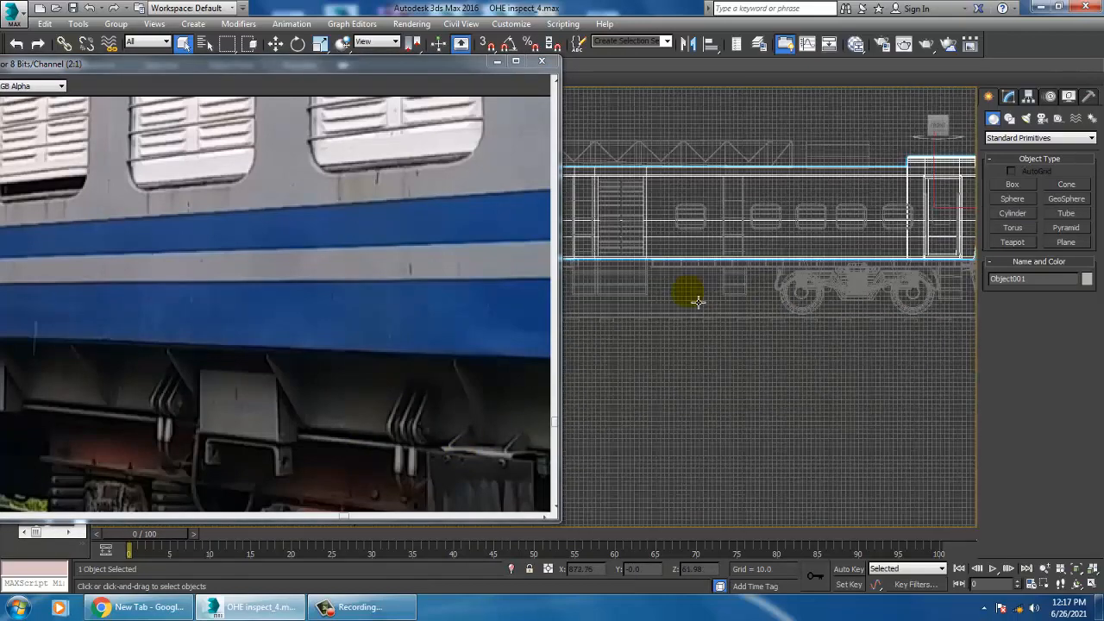
middle_click_drag(729, 304, 778, 337)
left_click(1013, 183)
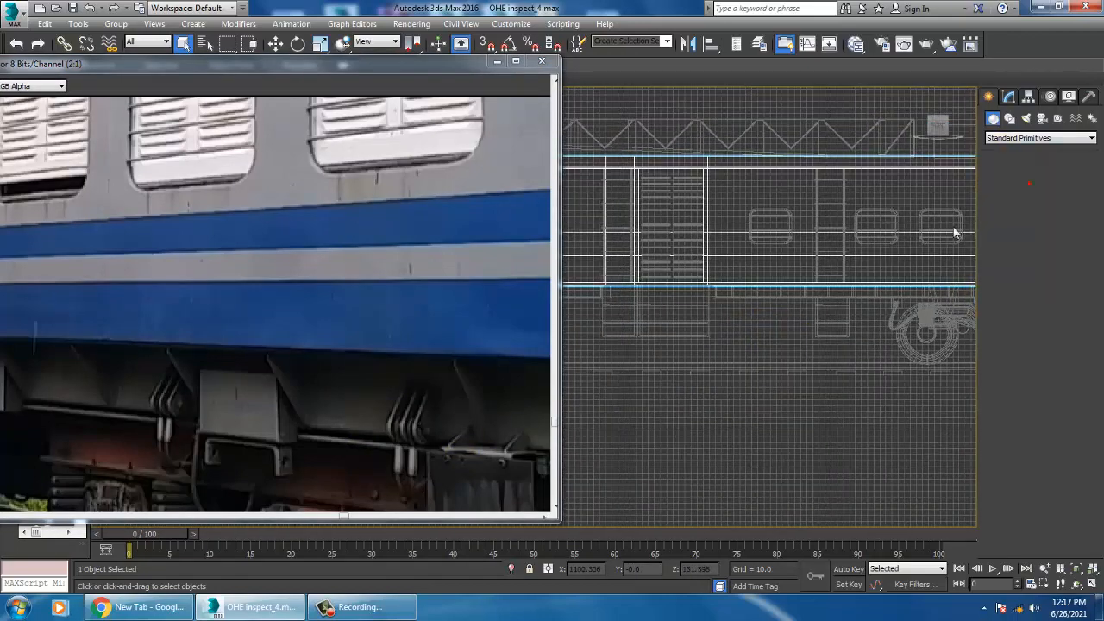
scroll(813, 311, "up", 4)
scroll(790, 349, "up", 2)
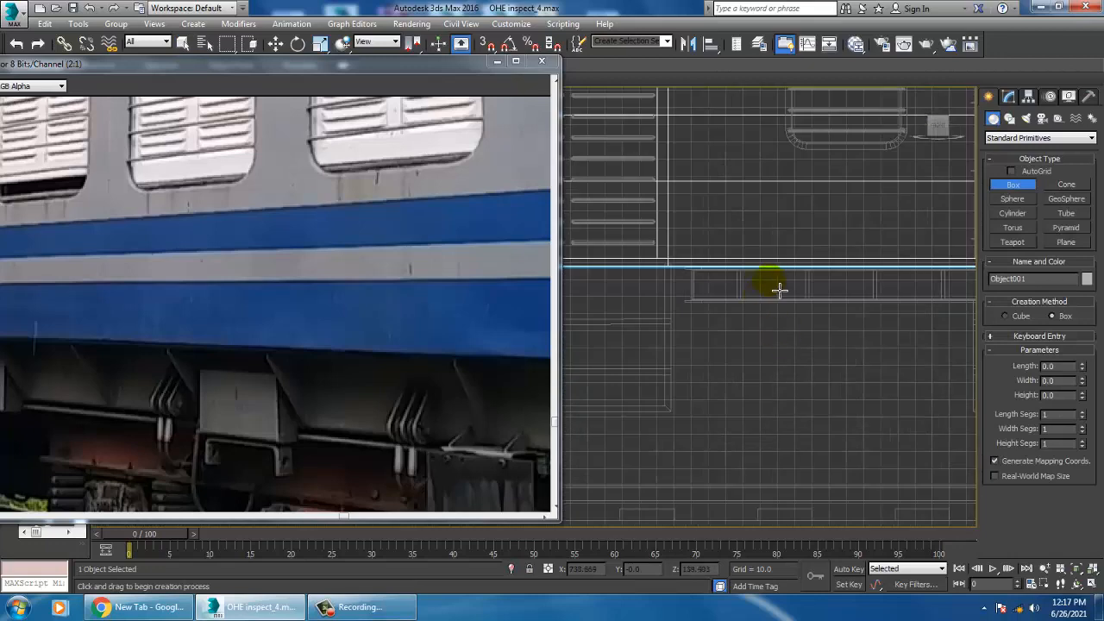
left_click_drag(774, 285, 820, 312)
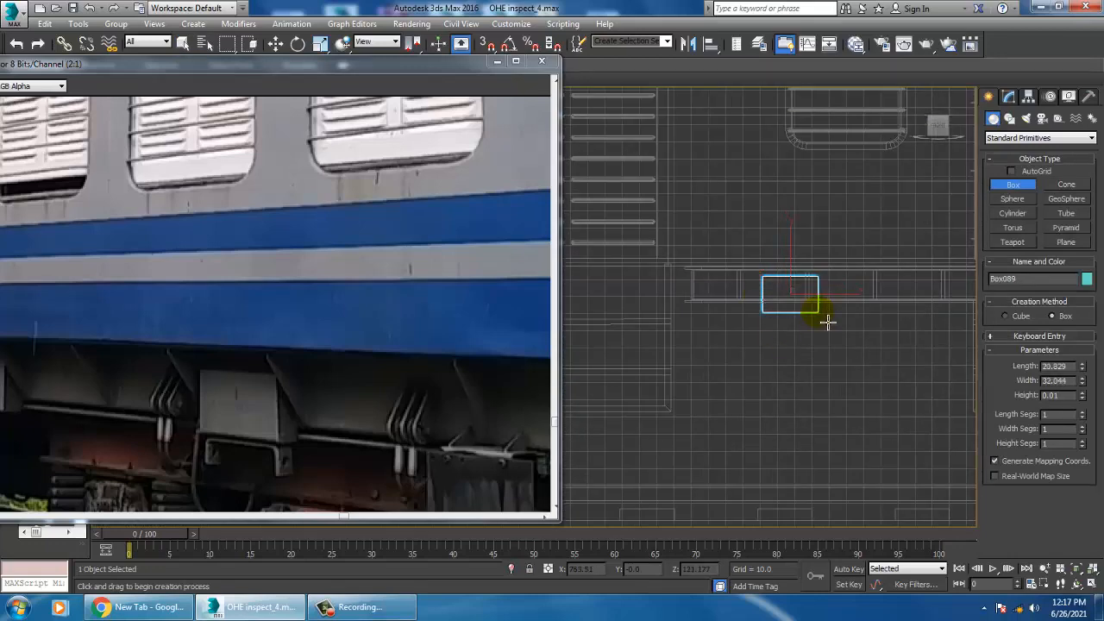
Move the new box along Y to about -130.5 so it sits against the underframe beam's outer side.
key("alt+w")
middle_click(845, 452)
key("alt+w")
key("z")
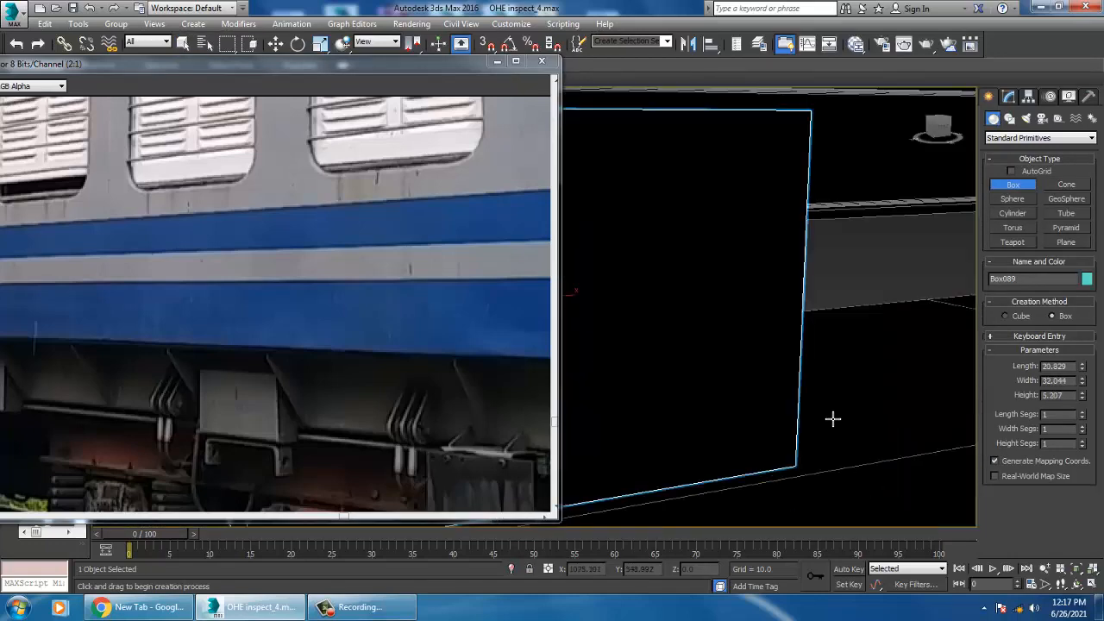
scroll(832, 419, "down", 5)
middle_click_drag(832, 419, 641, 316, "alt")
scroll(809, 398, "down", 3)
scroll(732, 326, "down", 3)
key("w")
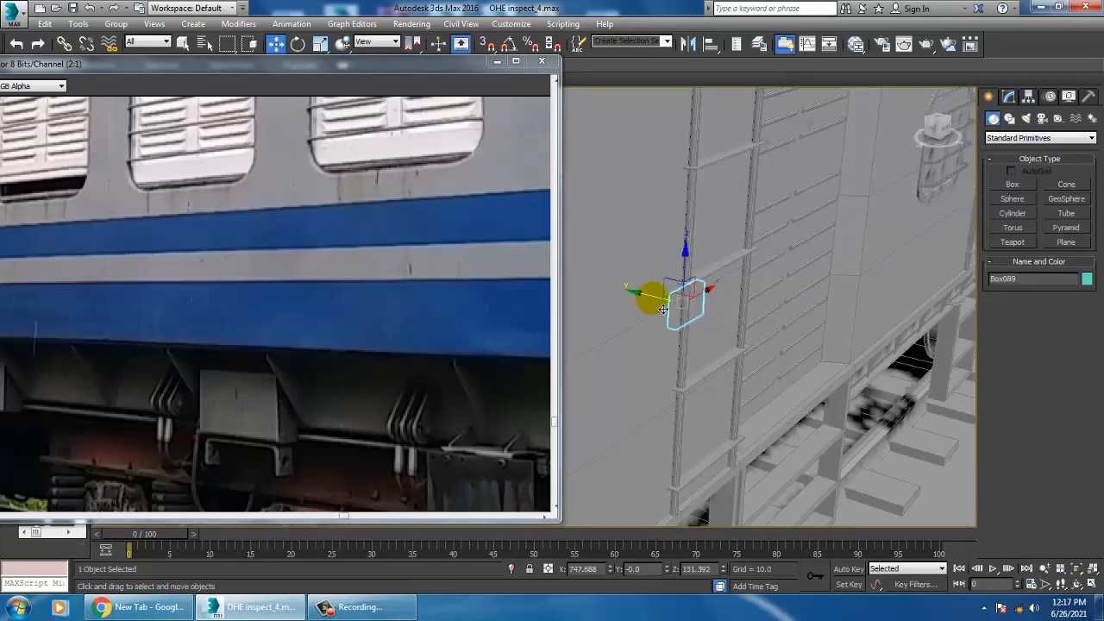
left_click_drag(653, 298, 873, 376)
key("z")
middle_click_drag(873, 376, 803, 347, "alt")
scroll(850, 345, "down", 5)
middle_click_drag(804, 348, 752, 299)
left_click_drag(756, 296, 868, 296)
middle_click_drag(868, 296, 778, 296, "alt")
scroll(811, 319, "up", 2)
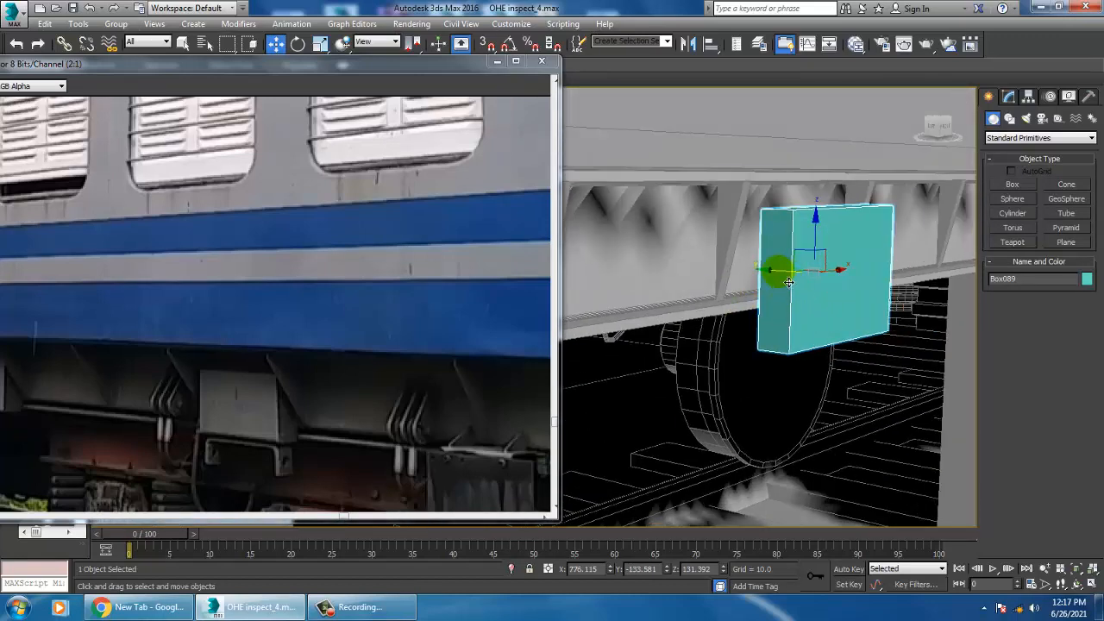
mouse_move(788, 282)
left_mouse_down()
mouse_move(760, 278)
mouse_move(773, 284)
left_mouse_up()
Raise the box to about Z 134.6 and increase its height to about 7.03.
key("f")
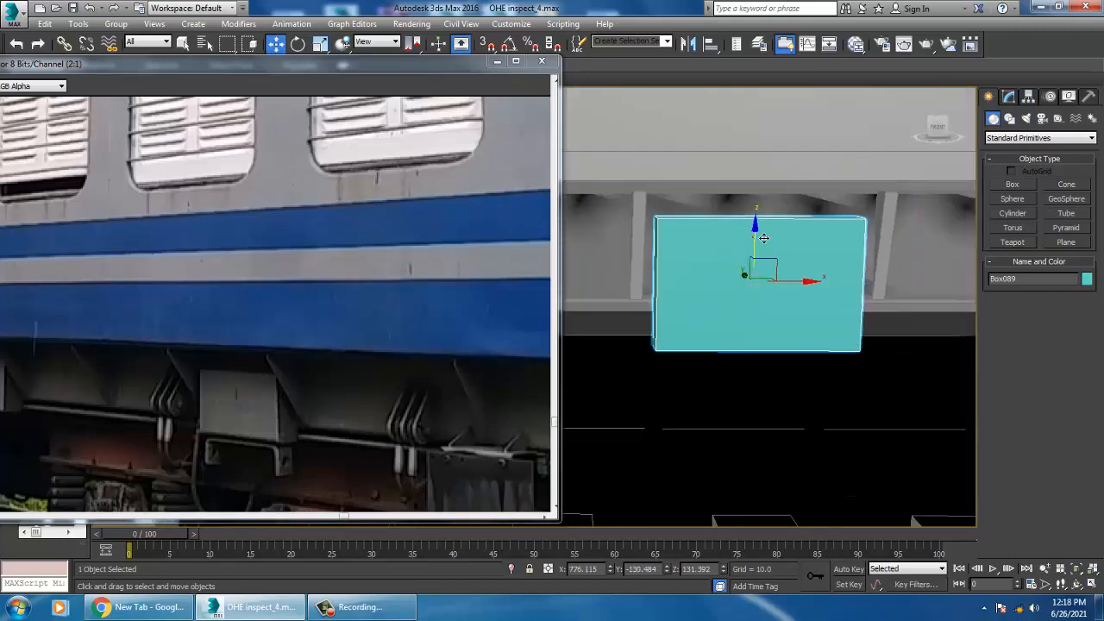
left_click_drag(762, 246, 764, 229)
mouse_move(862, 296)
middle_mouse_down("alt")
mouse_move(797, 299)
mouse_move(857, 290)
middle_mouse_up("alt")
left_click(1007, 97)
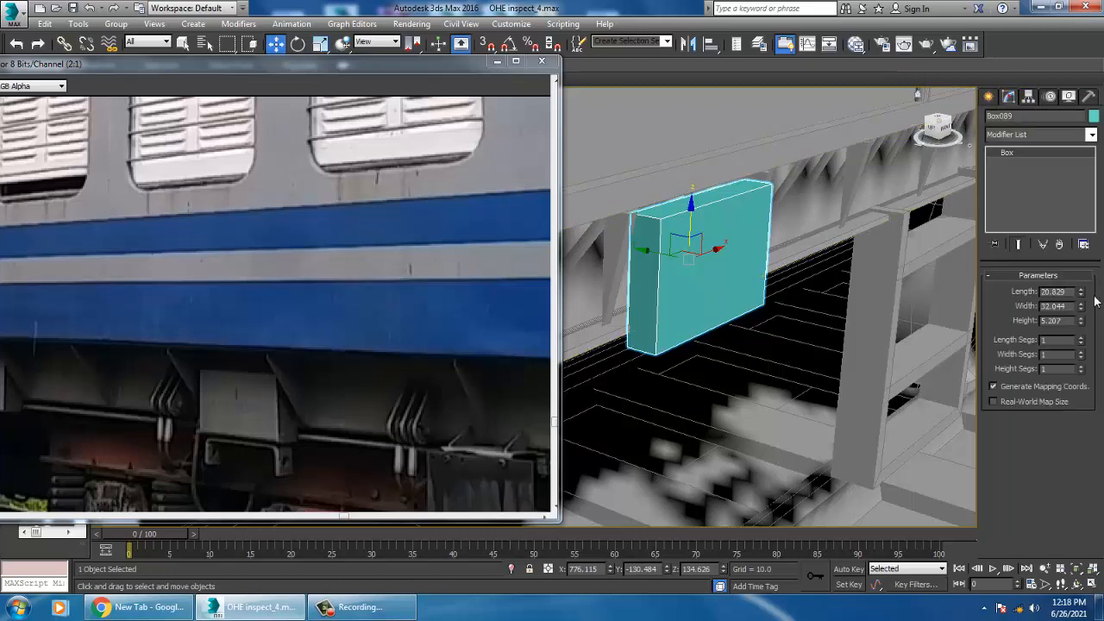
left_click_drag(1083, 325, 1082, 307)
Convert the equipment box to an Editable Poly.
middle_click_drag(711, 266, 717, 273, "alt")
right_click(717, 274)
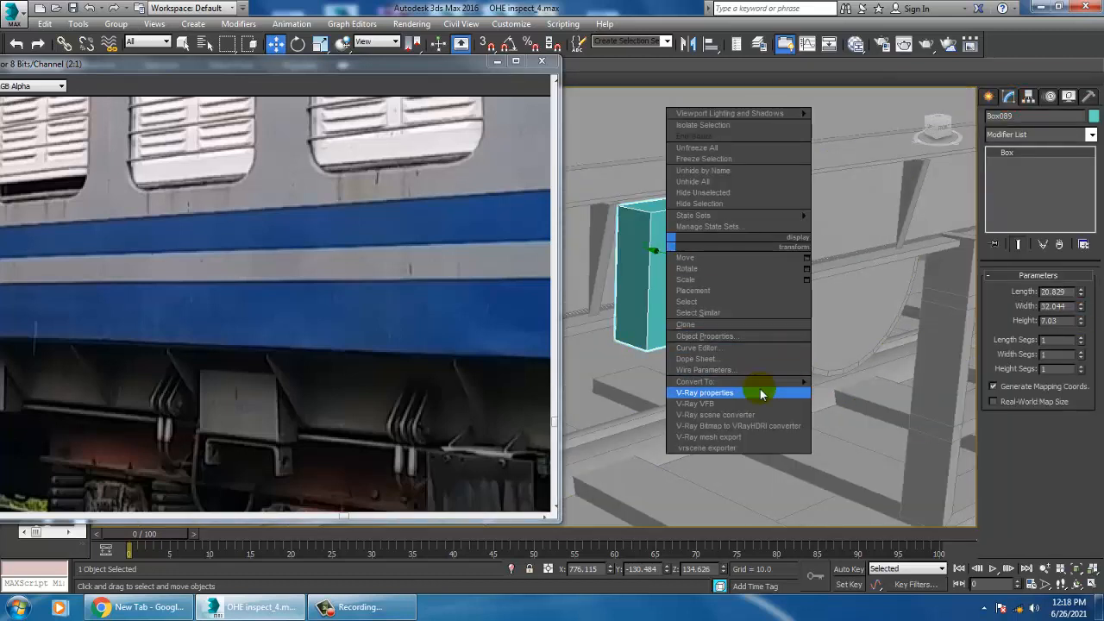
mouse_move(759, 383)
left_click(864, 395)
key("alt+w")
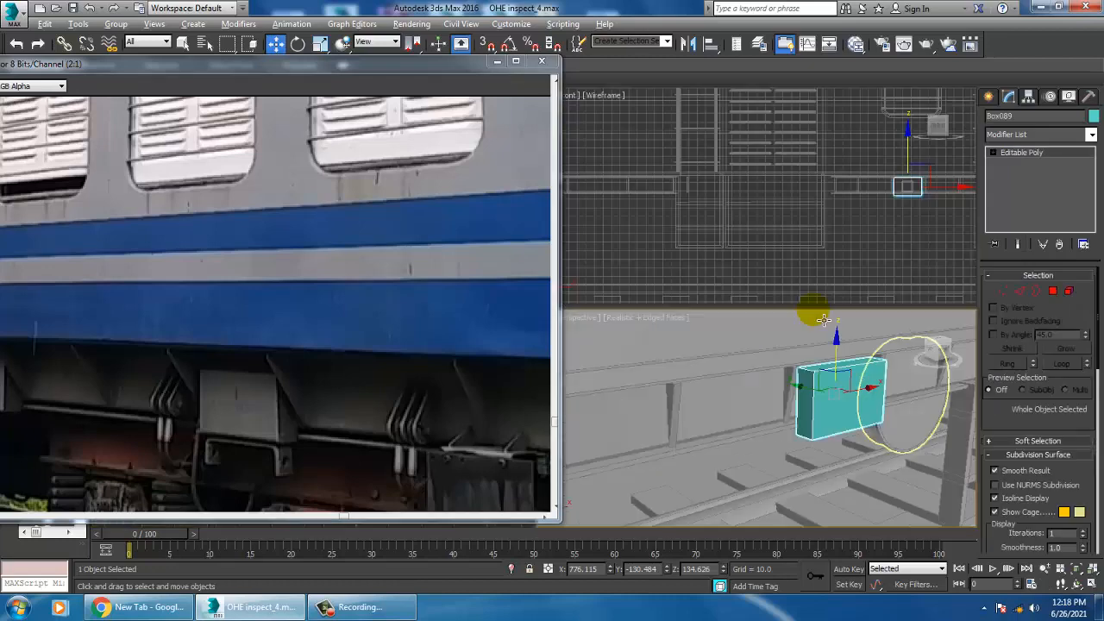
key("alt+w")
middle_click_drag(848, 372, 857, 381, "alt")
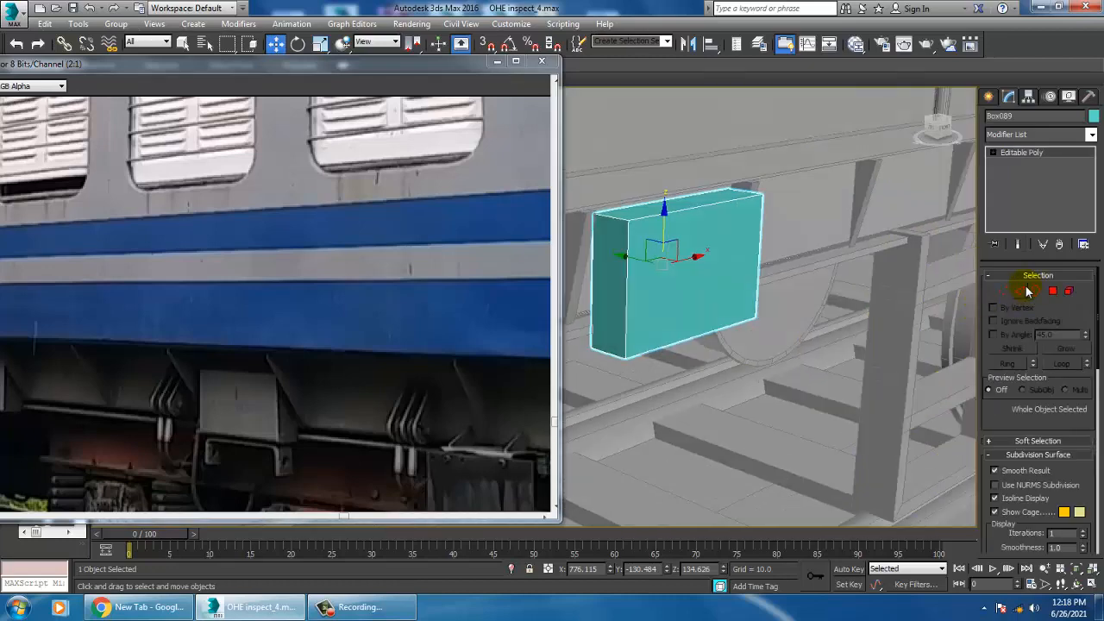
Connect the box's depth edges with one edge loop and slide it toward the outer face to about Y -136.7.
left_click(1019, 291)
double_click(624, 229)
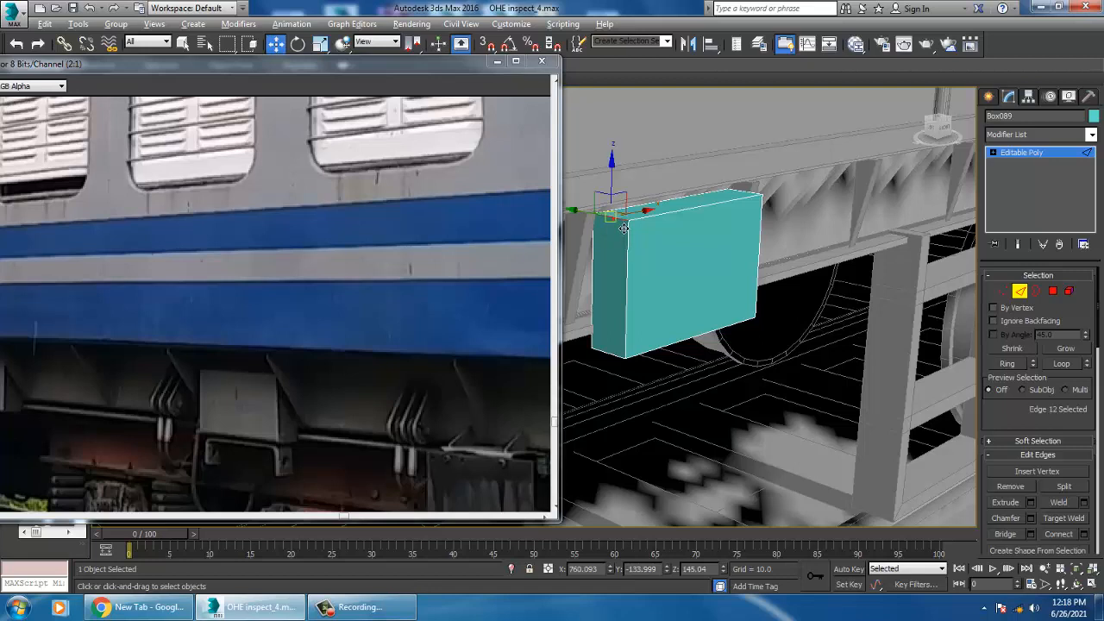
left_click(1085, 534)
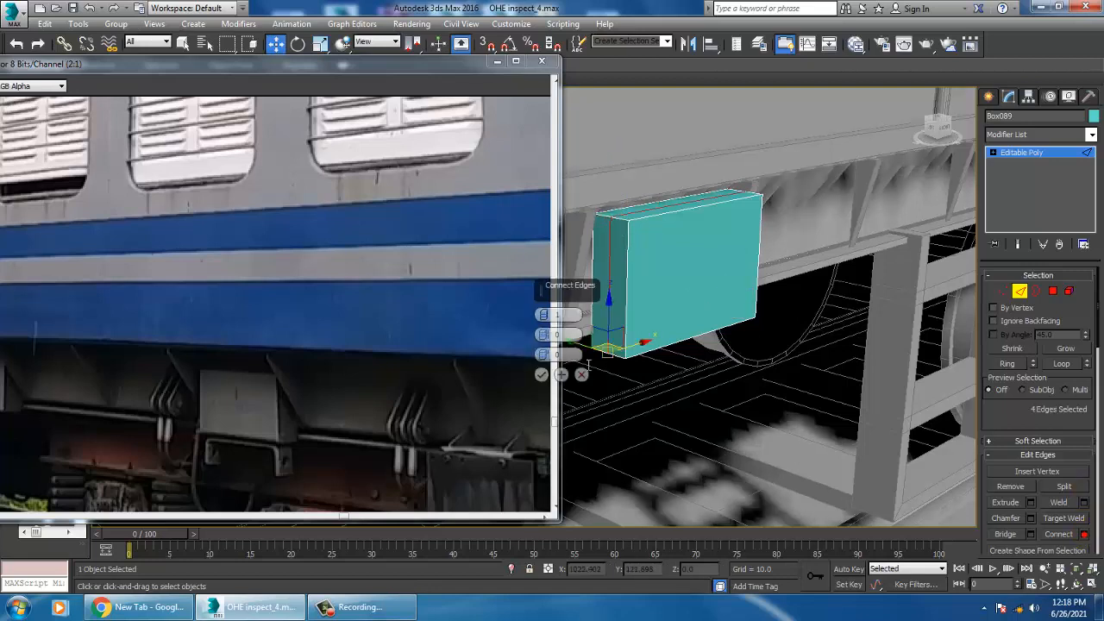
left_click(540, 374)
middle_click_drag(618, 308, 611, 313, "alt")
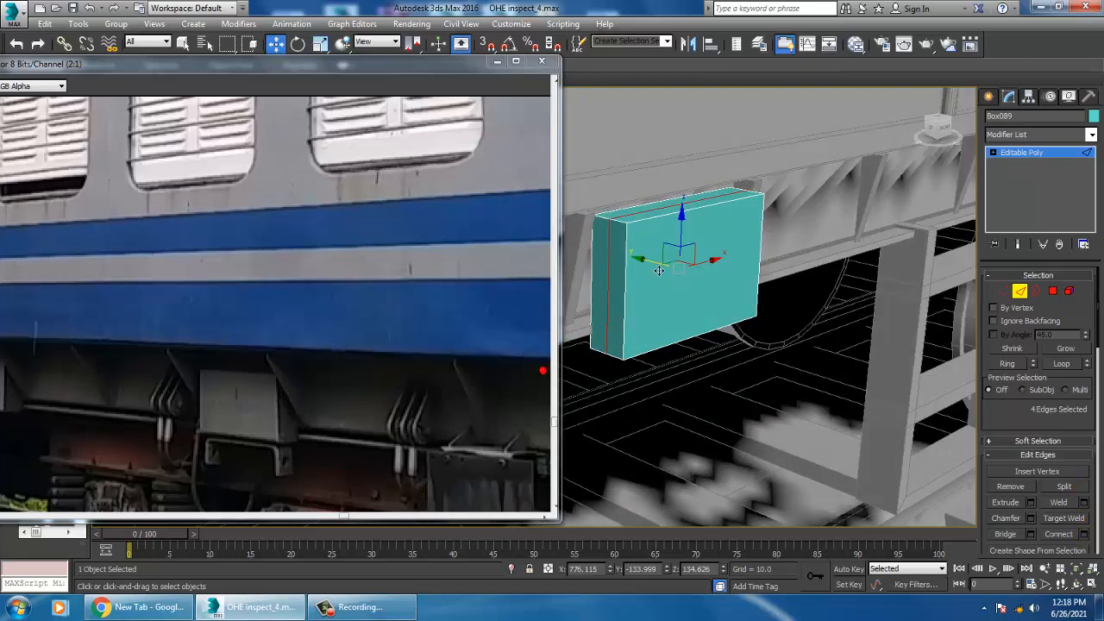
left_click_drag(670, 272, 673, 275)
middle_click_drag(673, 274, 686, 279, "alt")
scroll(694, 282, "up", 3)
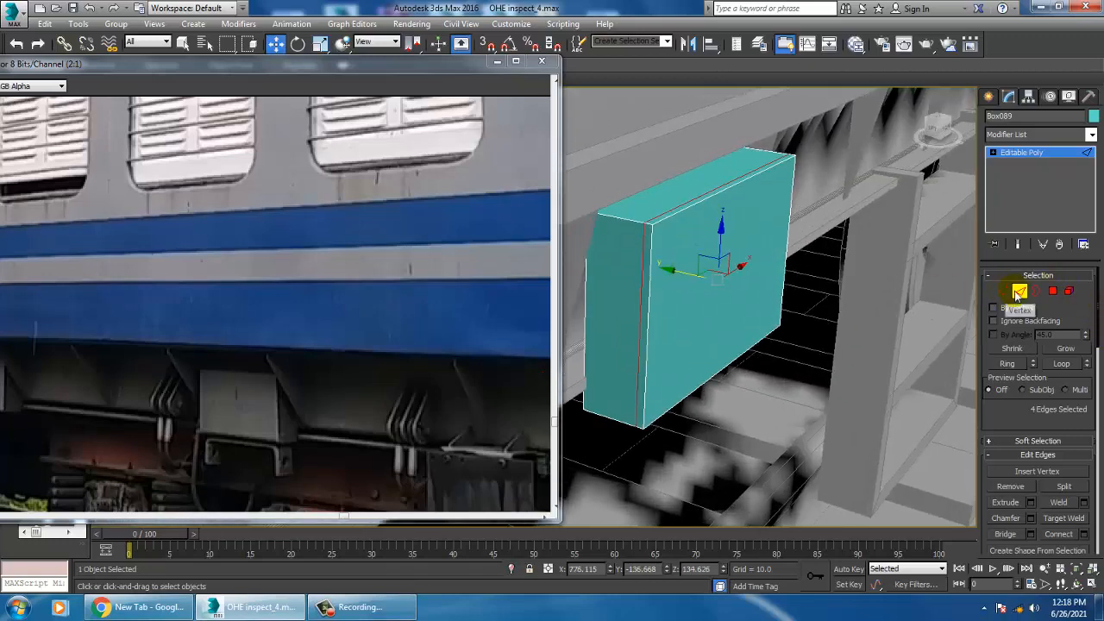
Connect the narrow edge ring near the box's outer face with another loop and scale it slightly inward to form a groove.
left_click(649, 223)
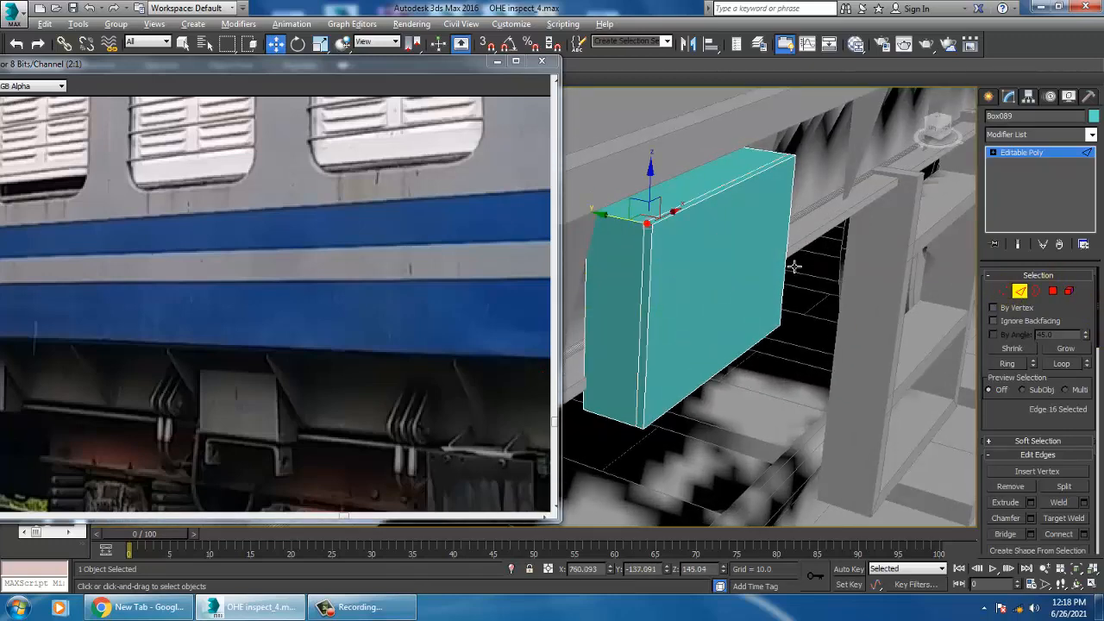
left_click(1007, 363)
left_click(1085, 533)
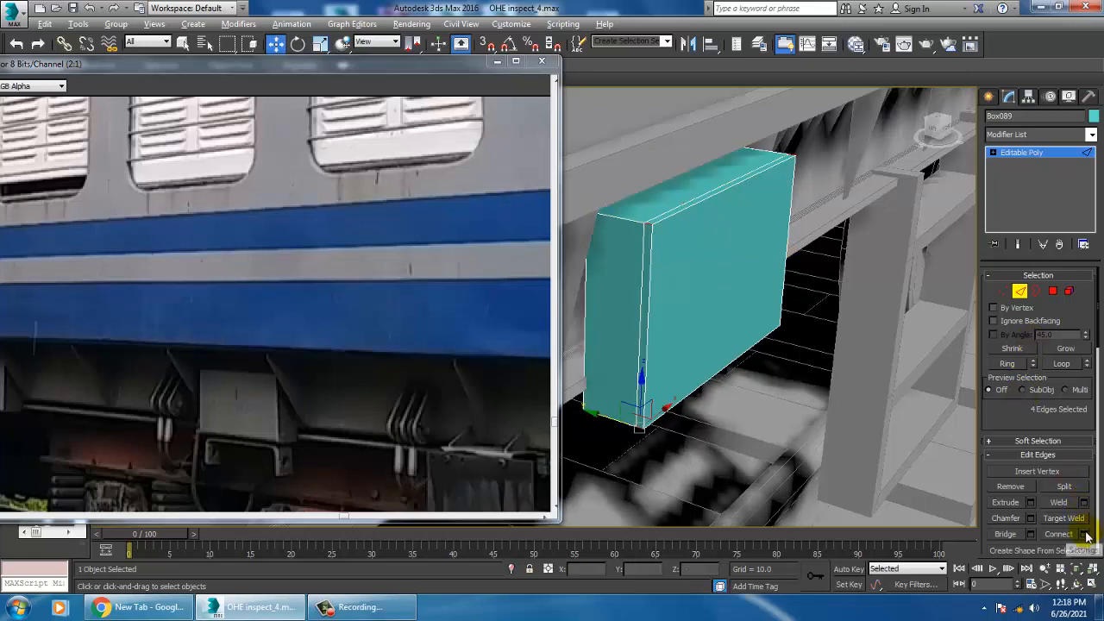
left_click(544, 375)
key("r")
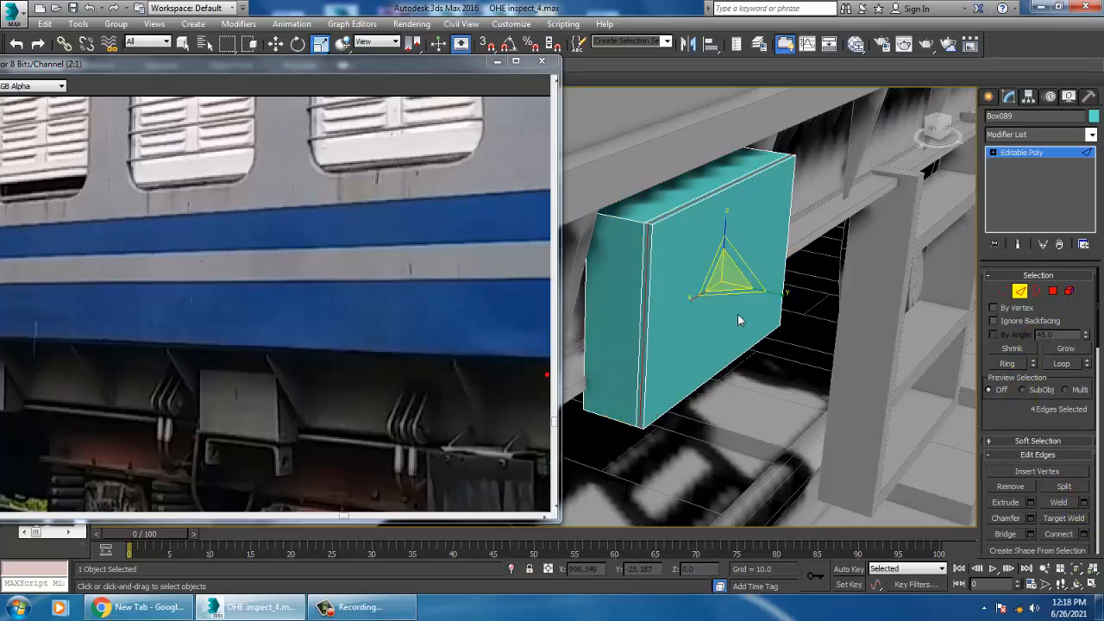
left_click_drag(739, 290, 742, 291)
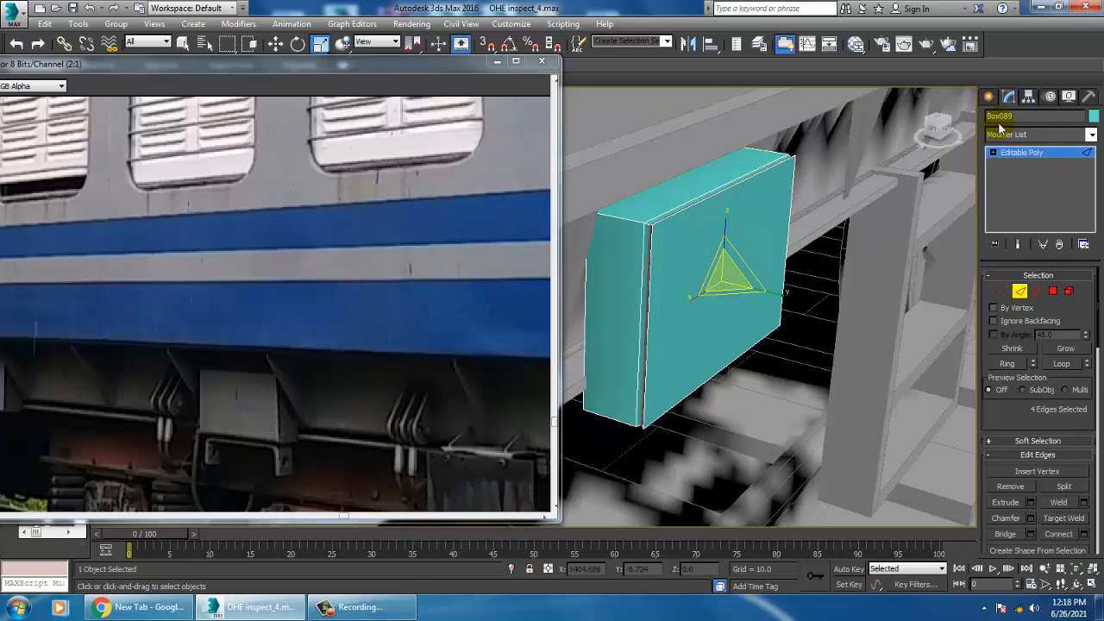
left_click(1013, 154)
Try to draw an open bracket line along the underside of the equipment box.
key("alt+w")
right_click(813, 211)
key("alt+w")
key("z")
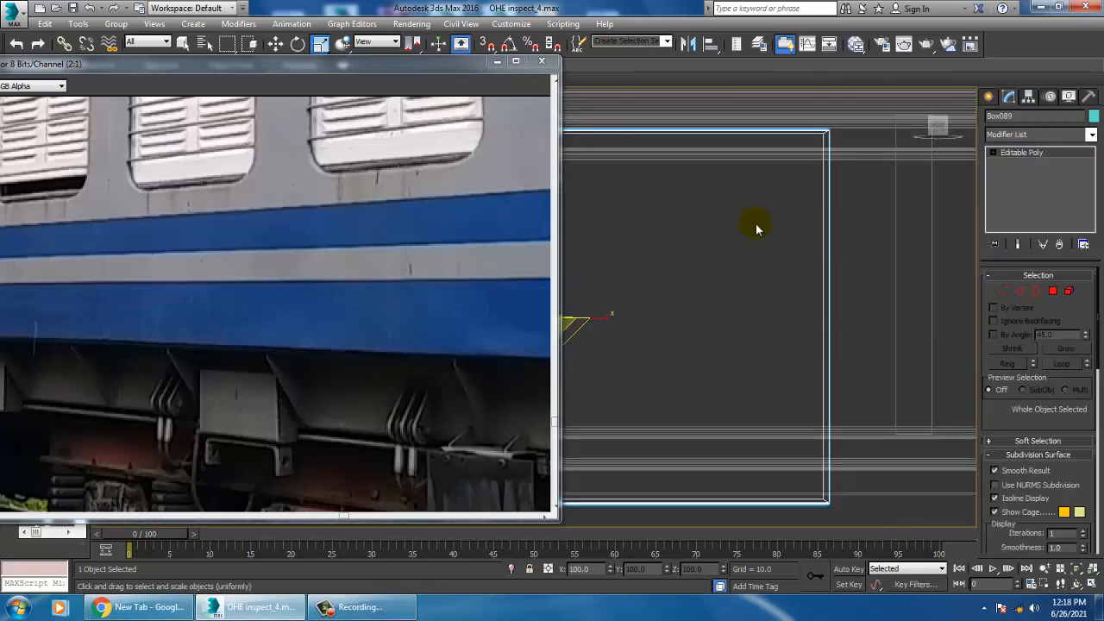
scroll(759, 229, "down", 5)
middle_click_drag(814, 281, 830, 255)
key("w")
left_click(988, 96)
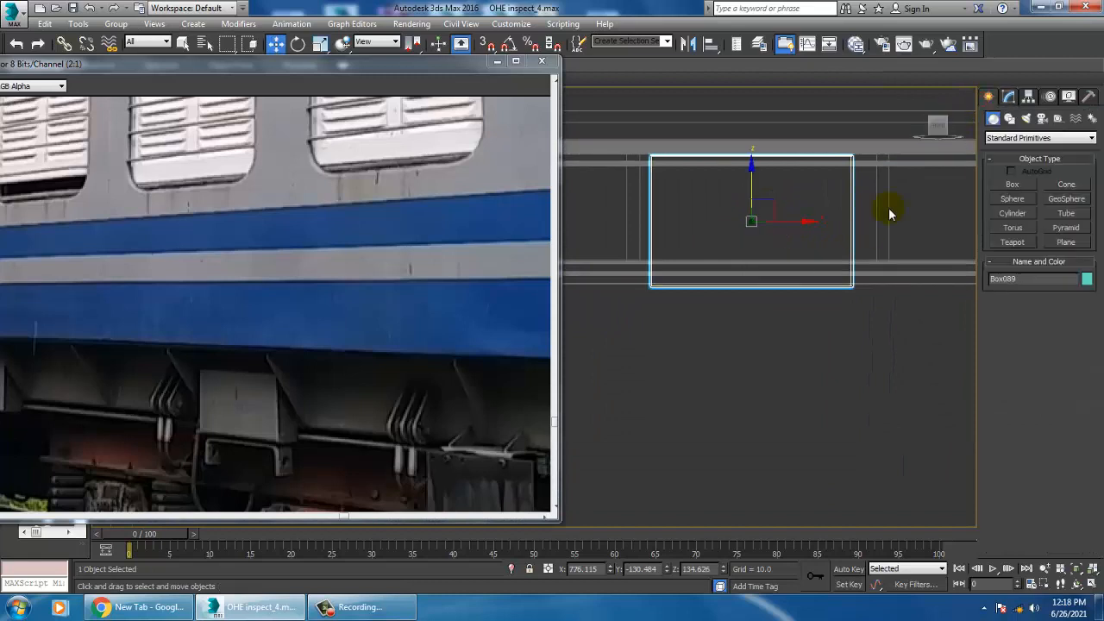
left_click(1009, 118)
left_click(1005, 199)
middle_click_drag(769, 295, 734, 295)
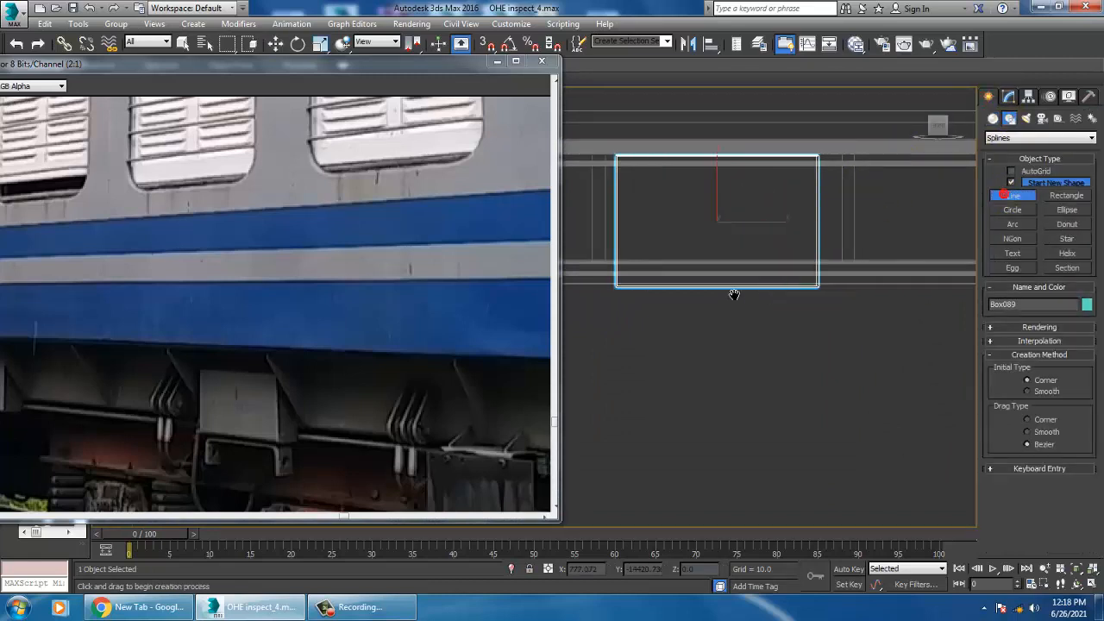
left_click(614, 320)
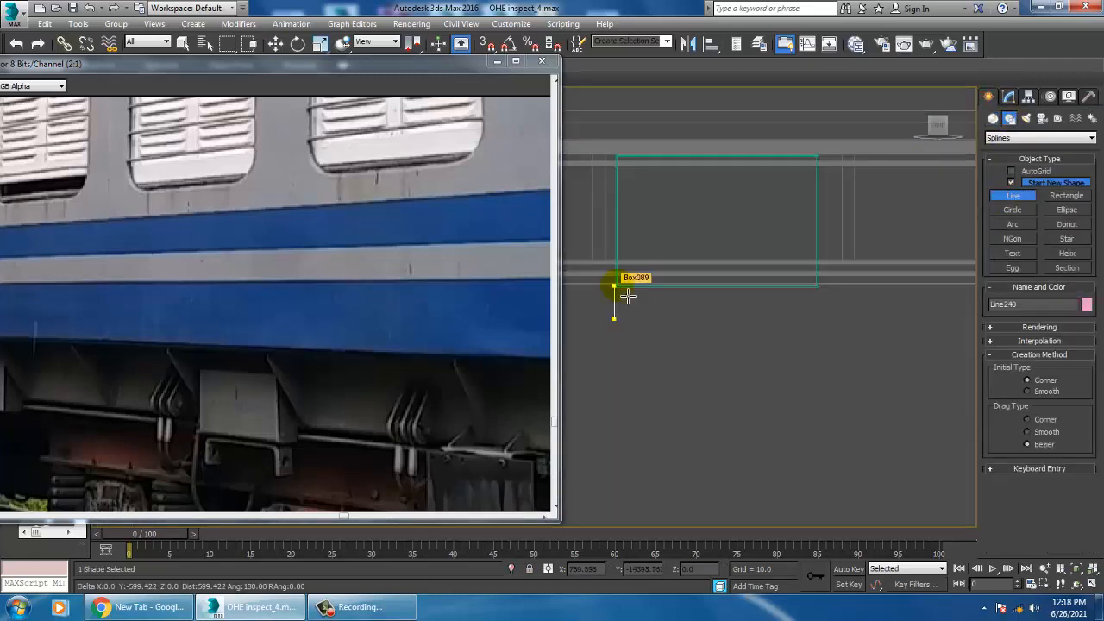
left_click(626, 297)
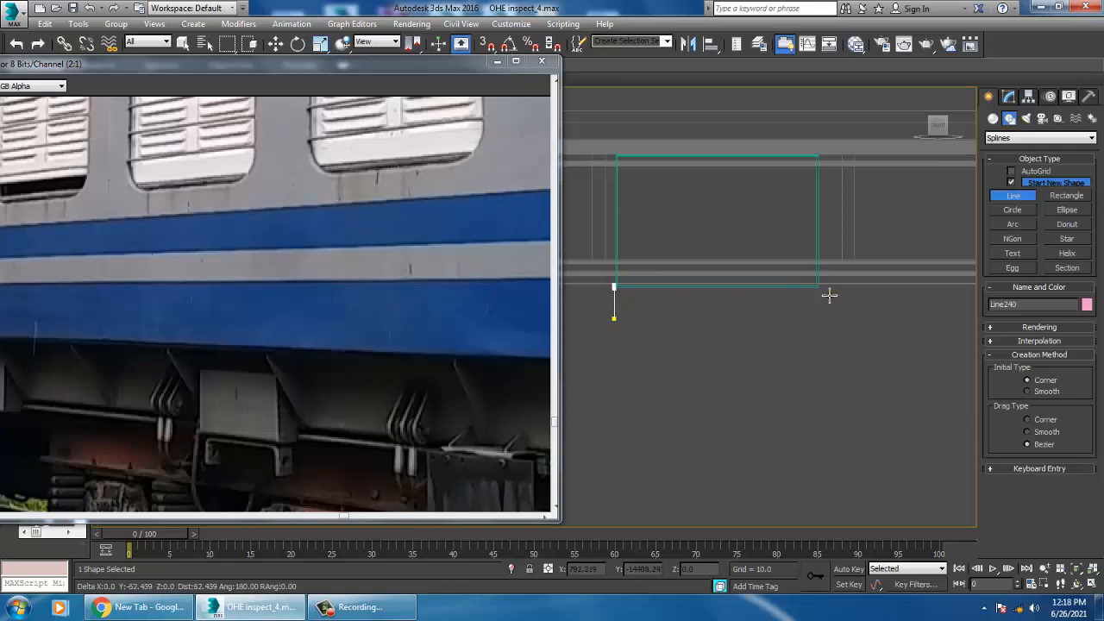
left_click(829, 295)
right_click(823, 315)
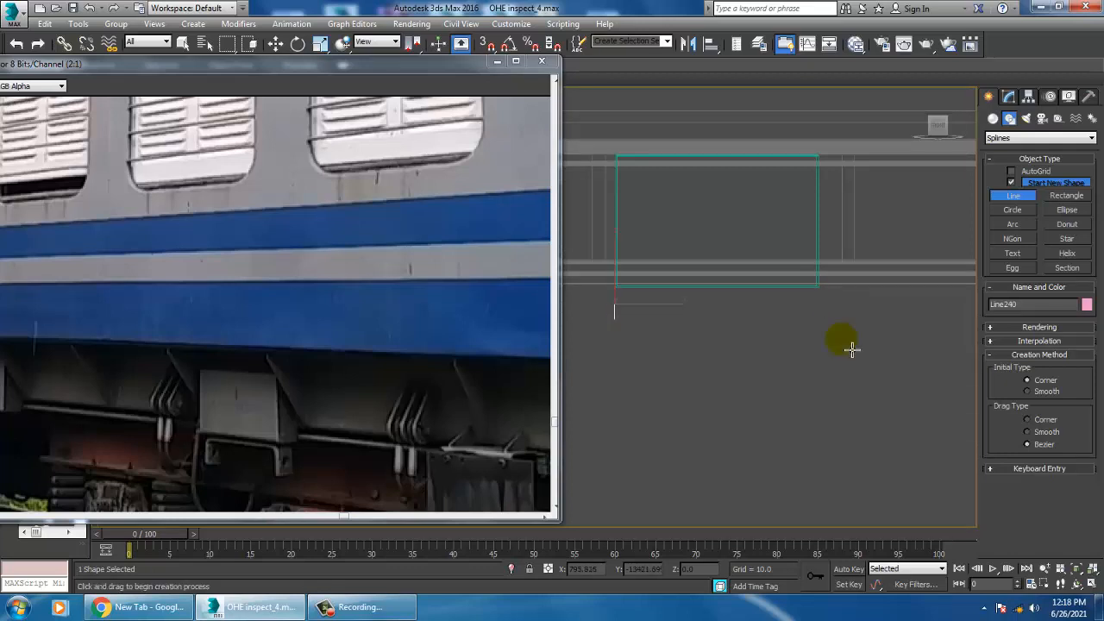
Draw an open U-shaped line in the front view along the box's bottom edge, with a leg about 6.5 long hanging from each corner.
scroll(849, 350, "down", 6)
middle_click_drag(849, 349, 695, 334)
scroll(762, 325, "down", 3)
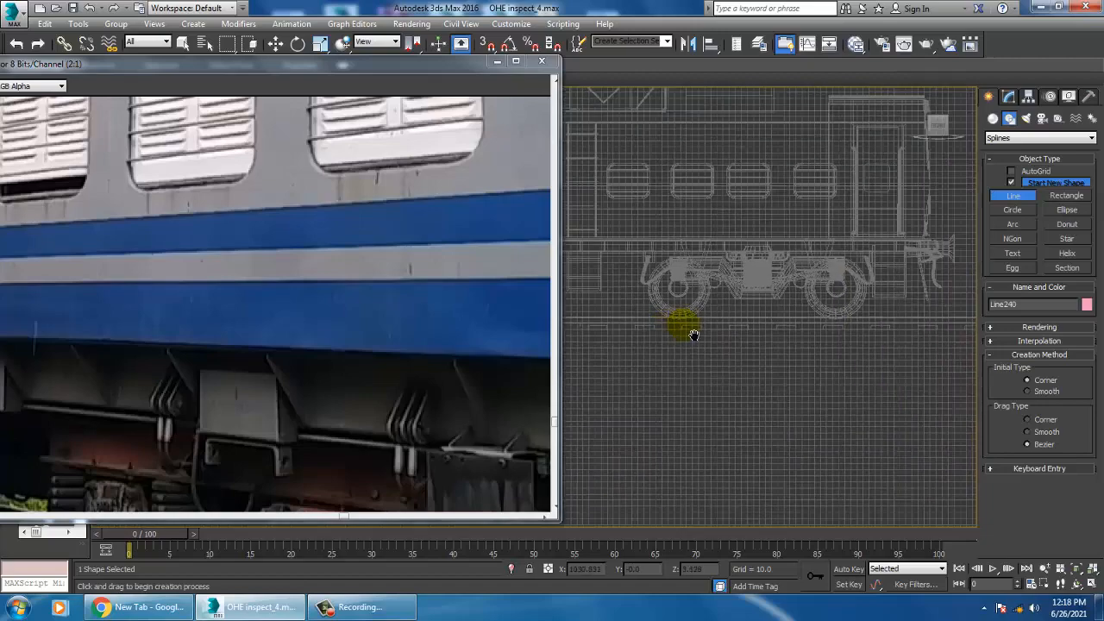
scroll(694, 334, "up", 10)
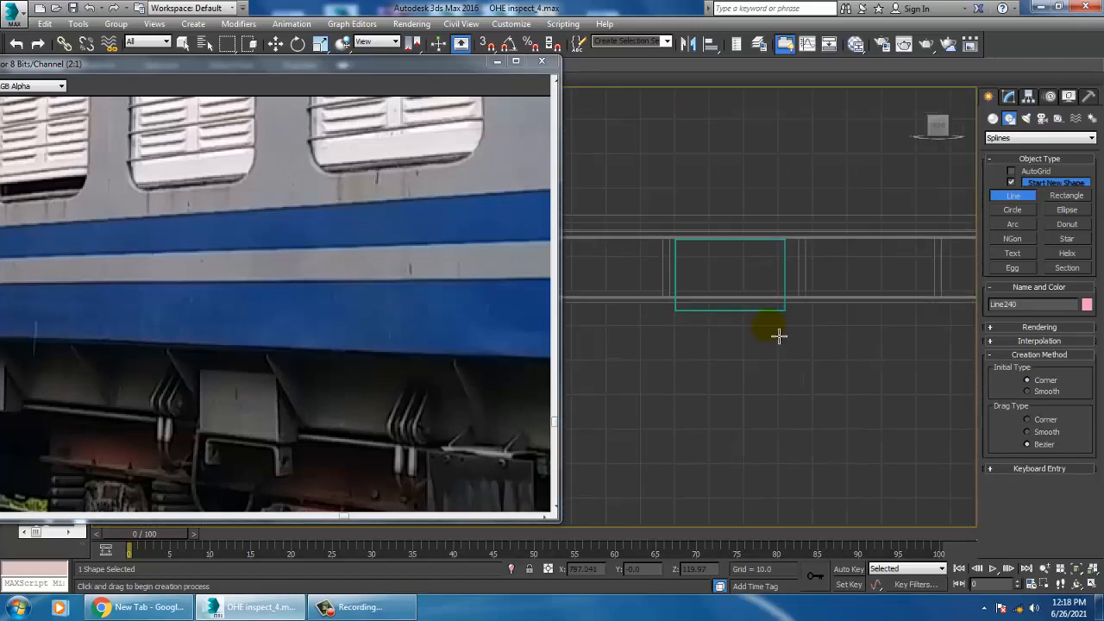
scroll(685, 345, "up", 2)
left_click(676, 332)
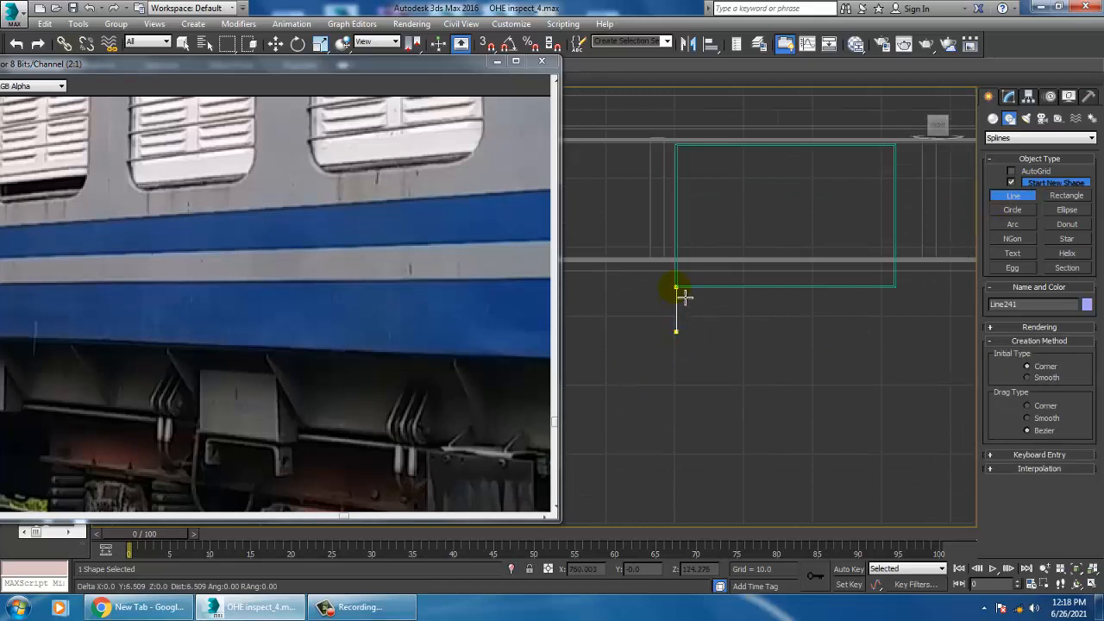
left_click(683, 295)
left_click(902, 301)
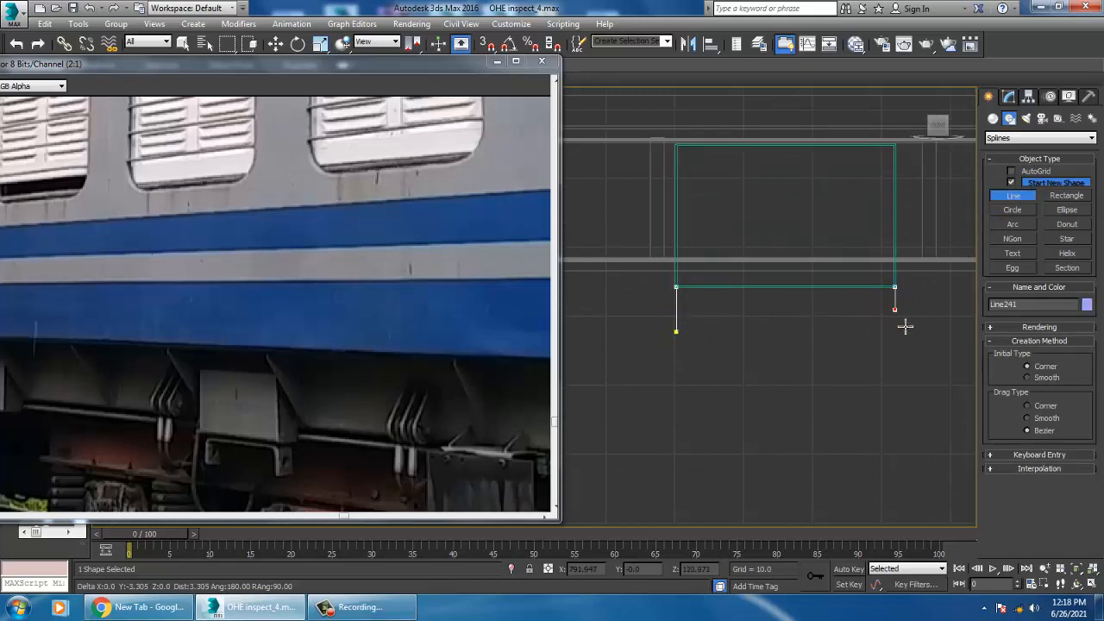
left_click(904, 340)
right_click(901, 338)
right_click(896, 336)
Move the bracket line along Y to the equipment box's outer face, at about Y -136.8.
key("alt+w")
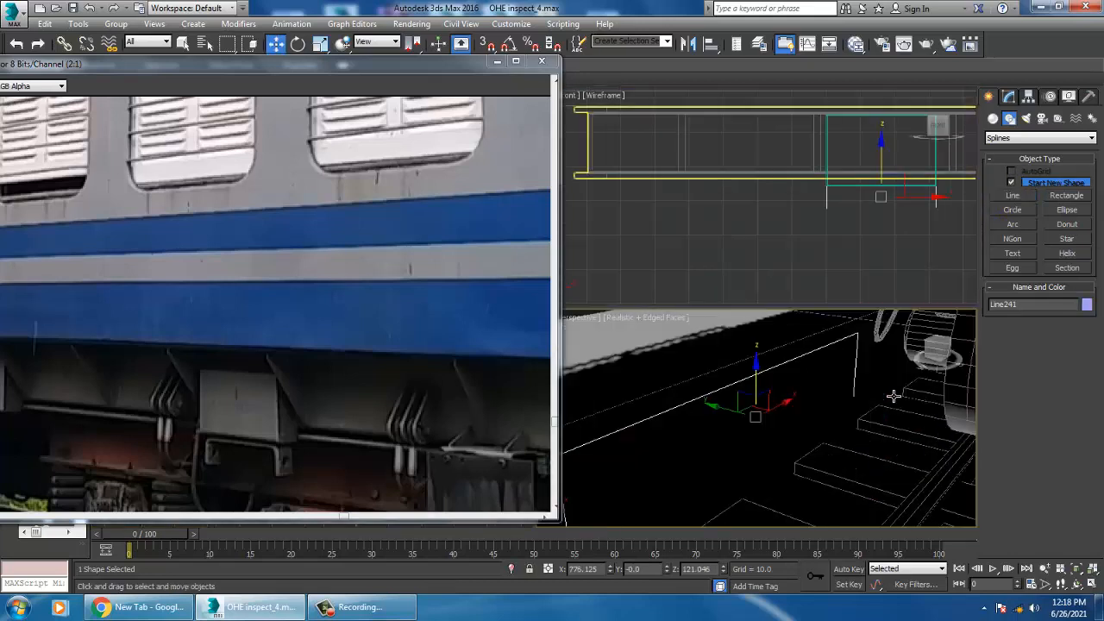
middle_click(894, 394)
key("alt+w")
middle_click_drag(888, 394, 634, 254, "alt")
scroll(635, 254, "down", 5)
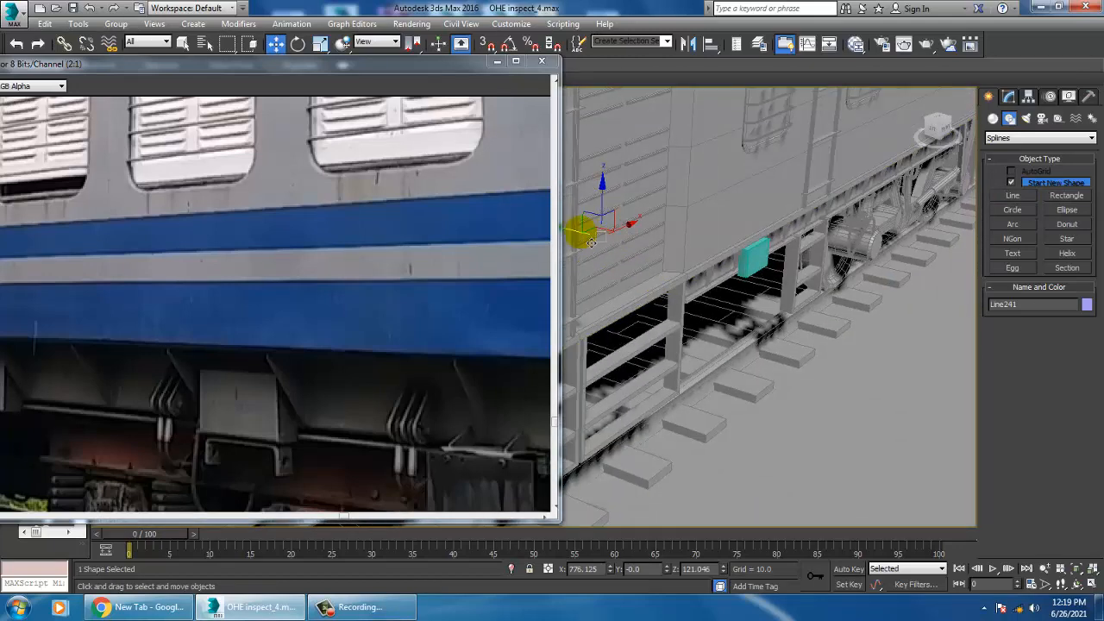
left_click_drag(705, 276, 742, 281)
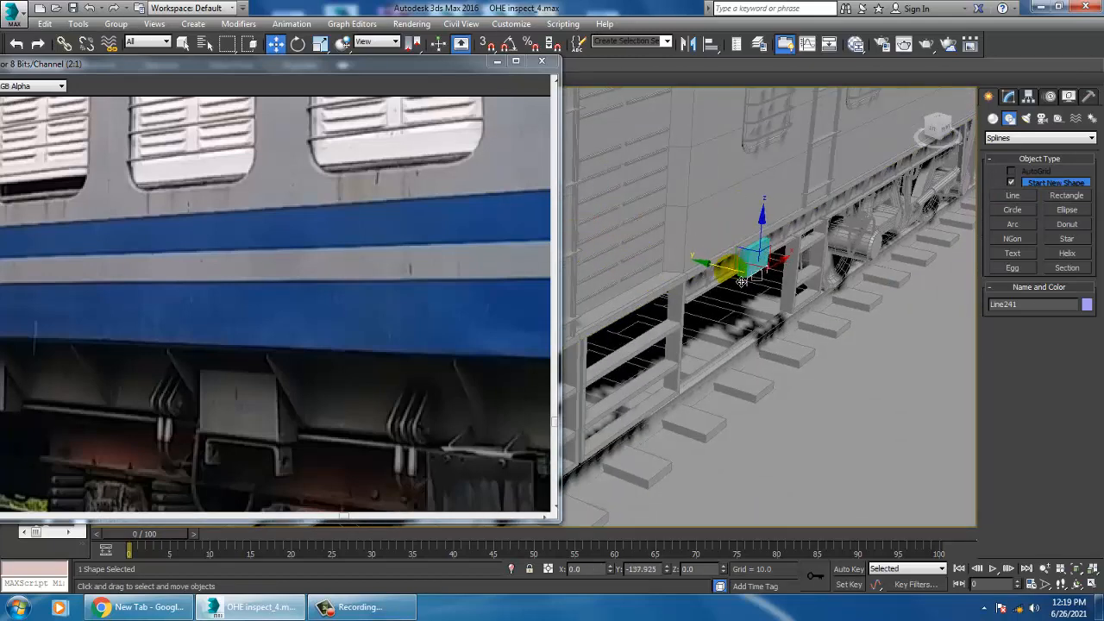
scroll(758, 274, "up", 6)
middle_click_drag(741, 281, 778, 272, "alt")
scroll(762, 274, "down", 3)
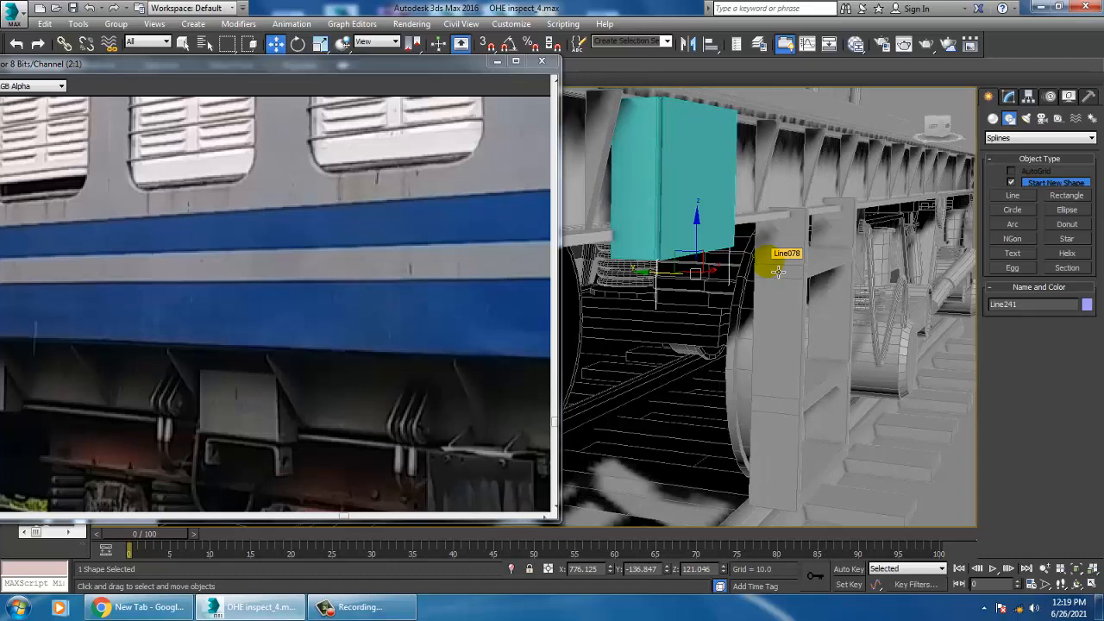
Enable the bracket line in the viewport with a rectangular section about 3.54 long and 1.24 wide.
left_click(1008, 95)
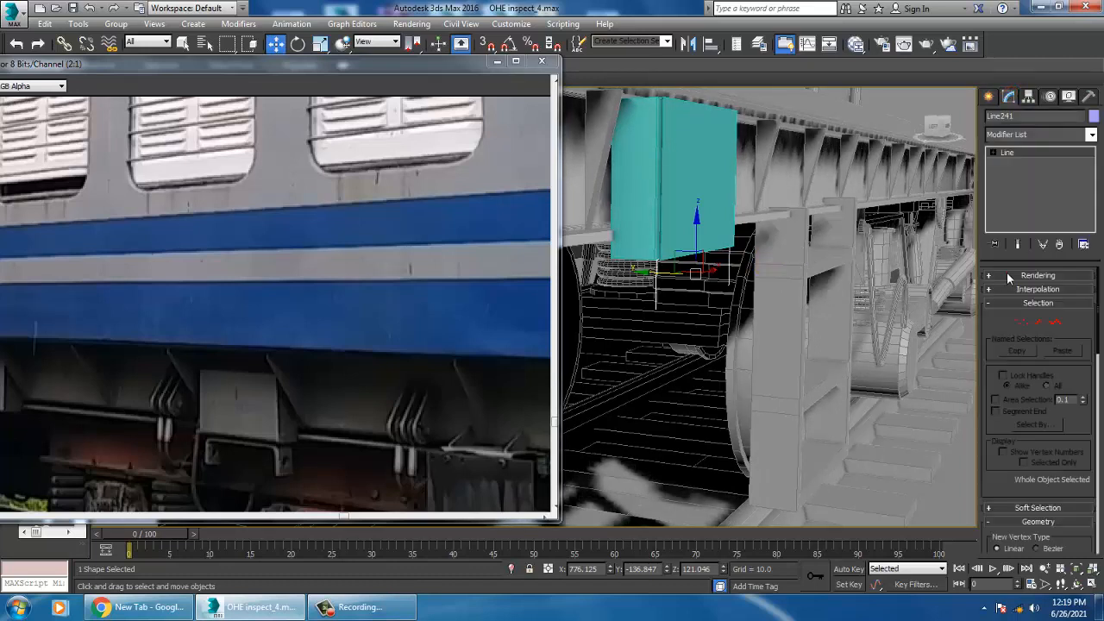
left_click(1007, 272)
left_click(992, 298)
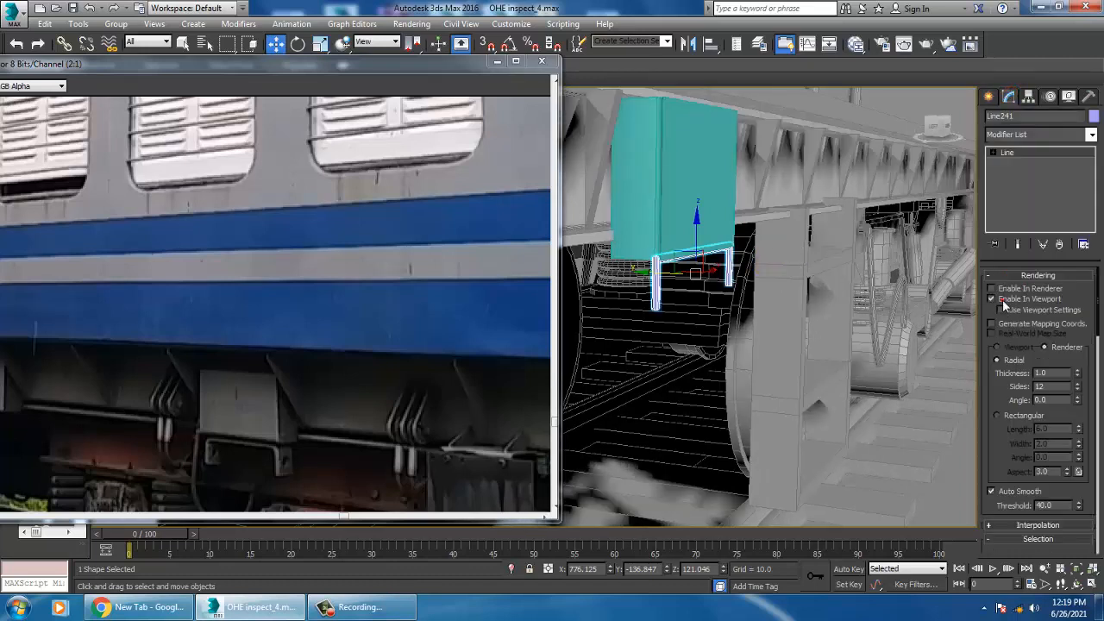
left_click(998, 415)
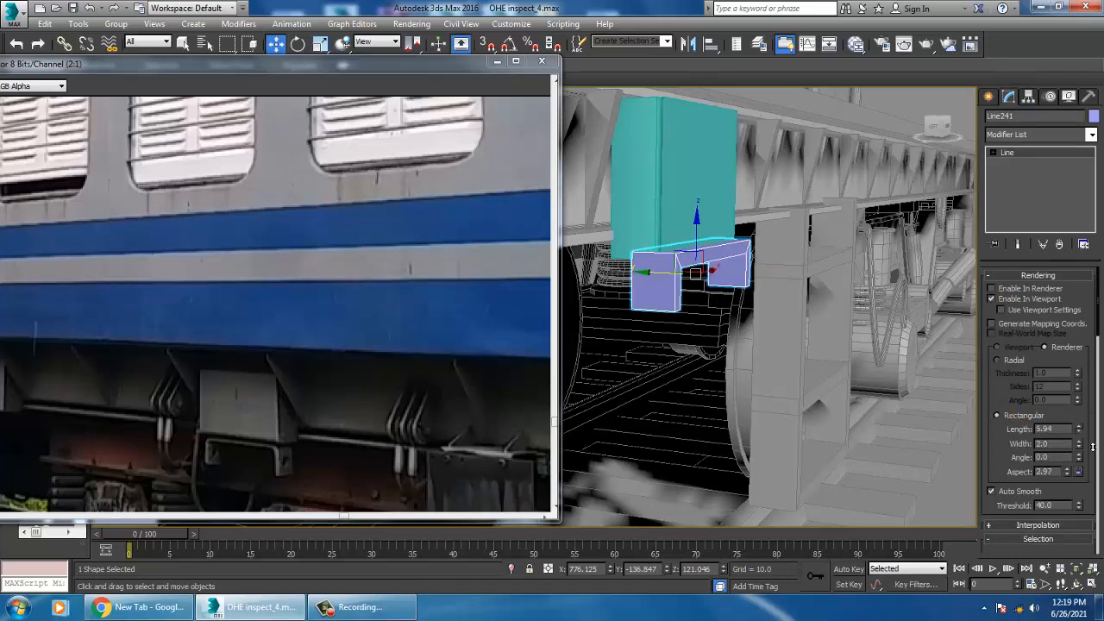
left_click_drag(1092, 447, 1101, 480)
Shift the bracket under the box to about Y -134.4 and lower it to about Z 120.5.
left_click(659, 278)
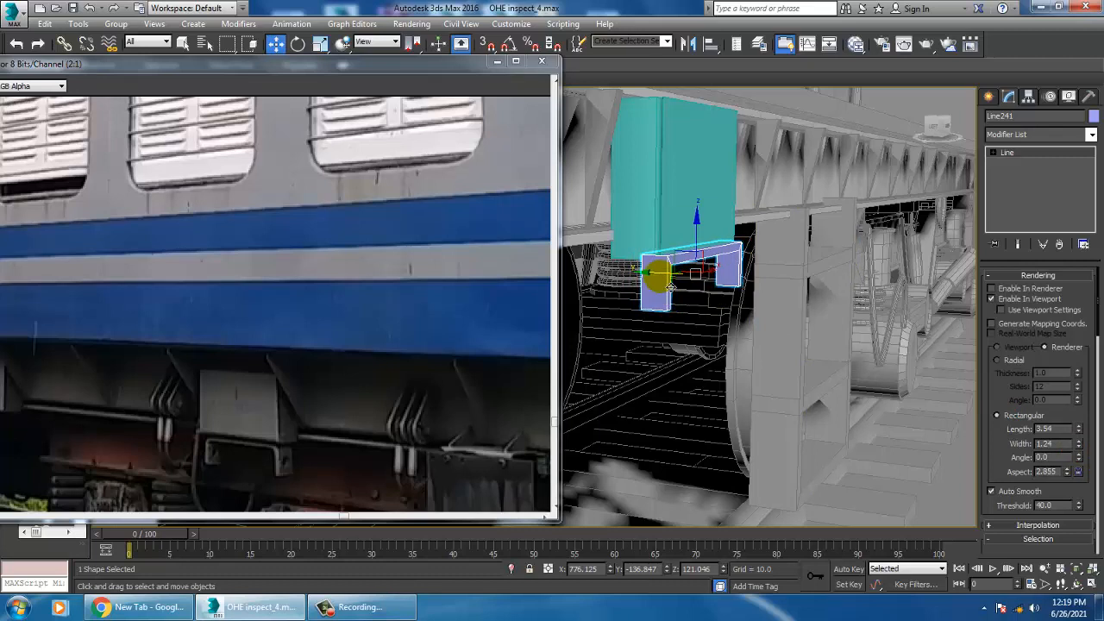
left_click_drag(656, 282, 640, 283)
middle_click_drag(640, 283, 785, 243, "alt")
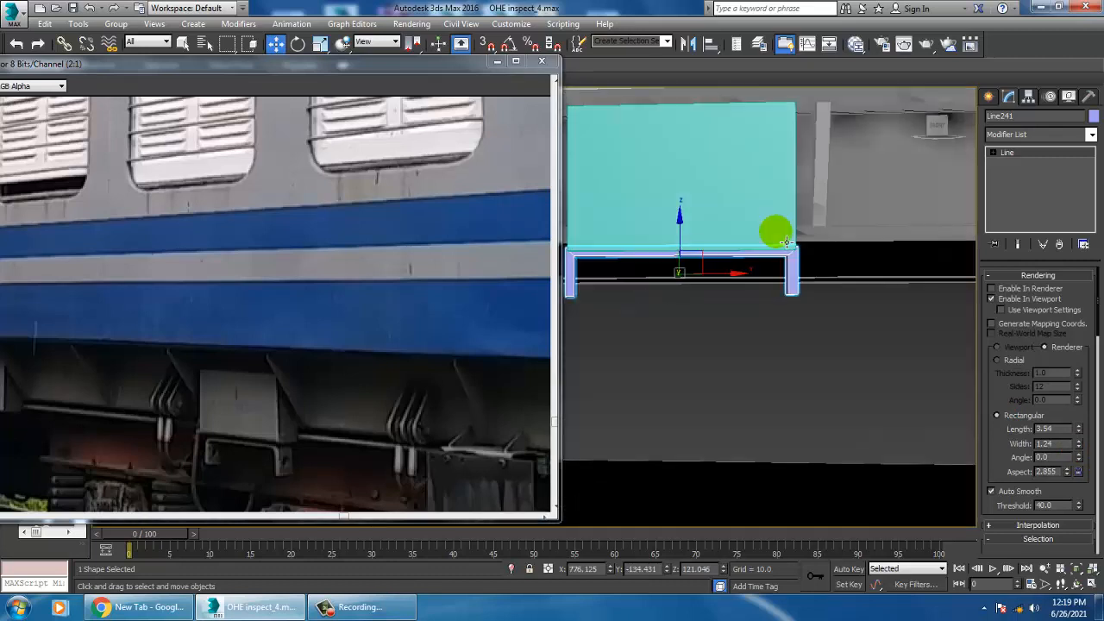
left_click_drag(690, 257, 691, 260)
Move the vertices of both bracket legs slightly inward to line them up with the box's side edges.
key("1")
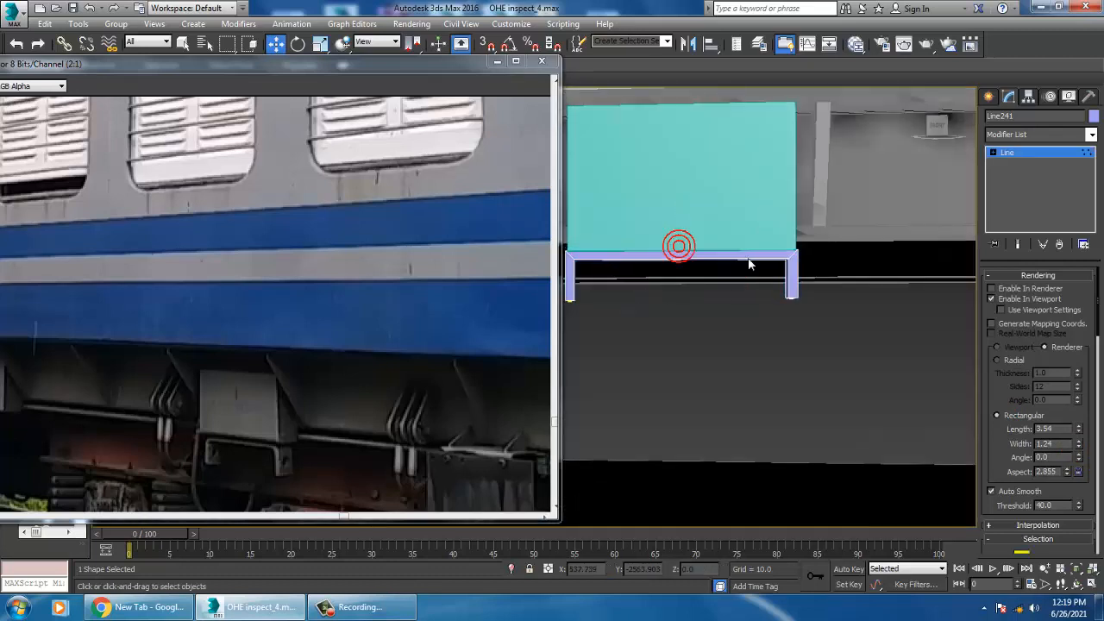
left_click_drag(731, 202, 852, 353)
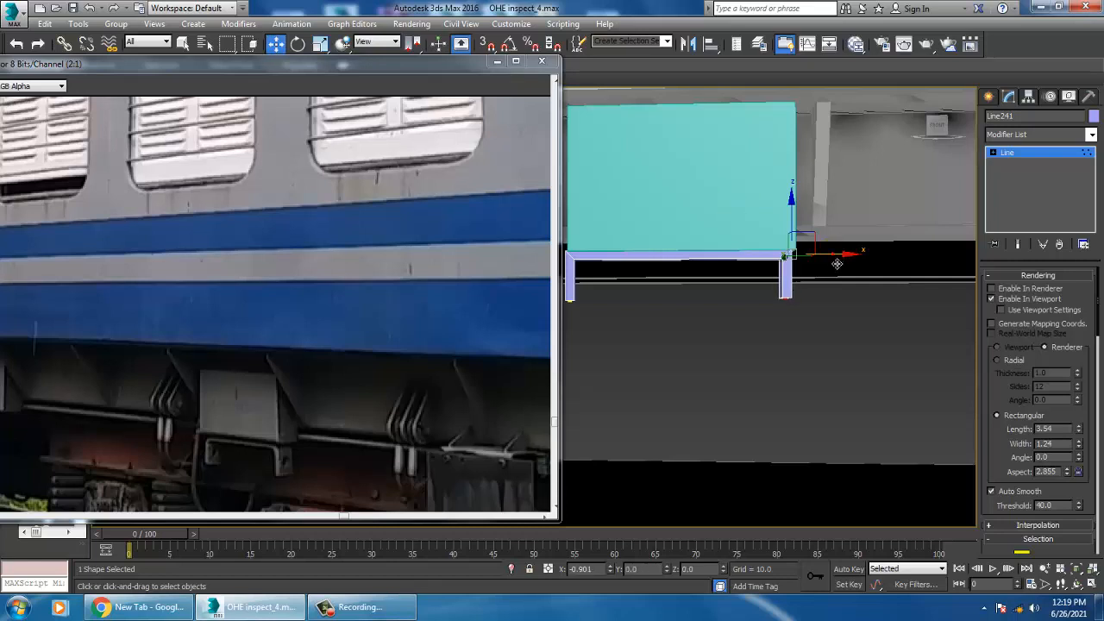
middle_click_drag(807, 264, 649, 244, "alt")
left_click_drag(649, 244, 752, 313)
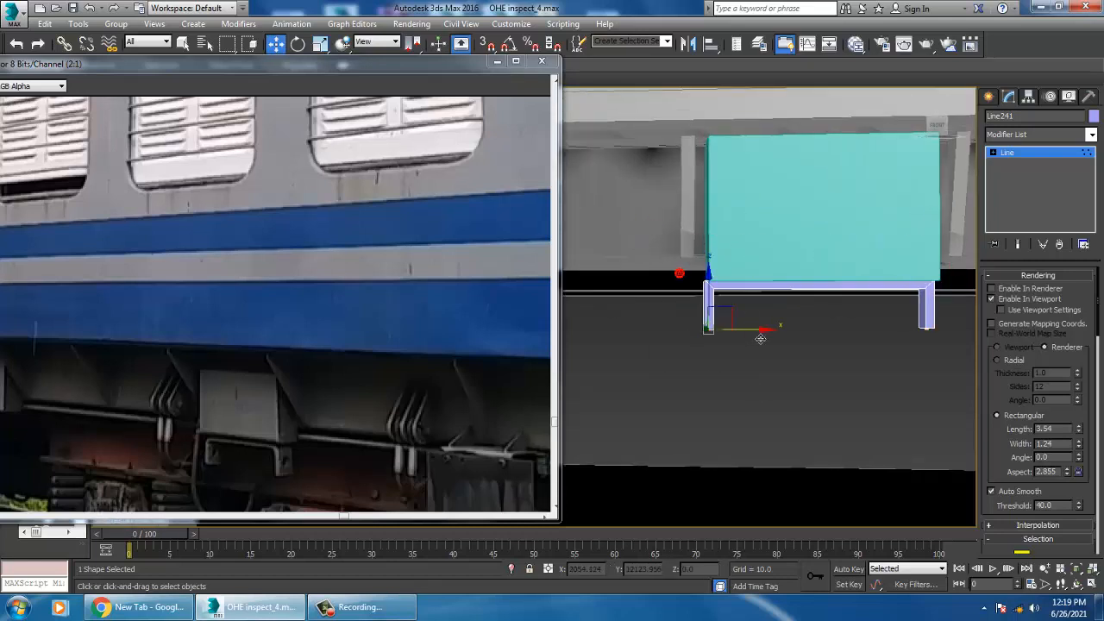
key("1")
Examine the reference photo and the car's side view for the positions of the other underframe equipment boxes.
scroll(782, 304, "down", 3)
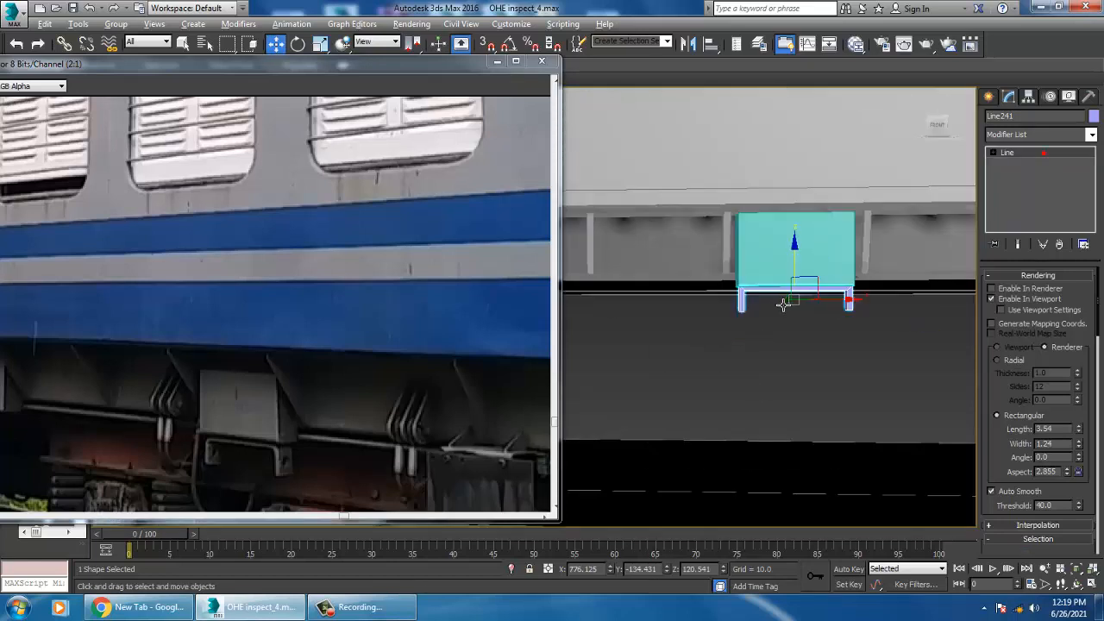
middle_click_drag(782, 305, 808, 300, "alt")
middle_click_drag(514, 408, 436, 341)
middle_click_drag(496, 405, 424, 352)
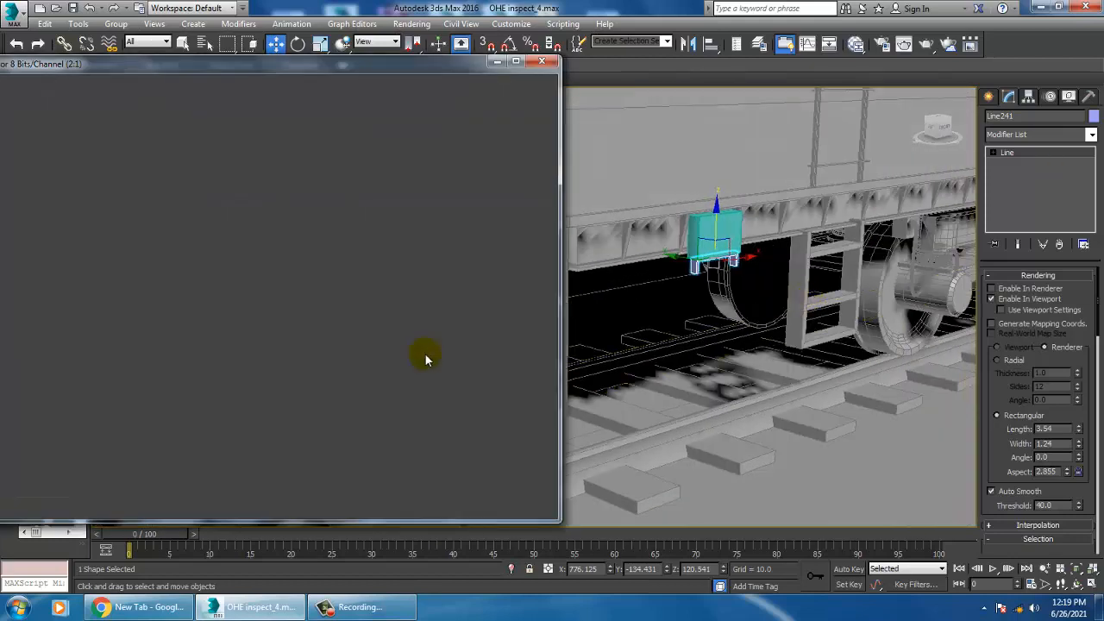
scroll(424, 353, "down", 1)
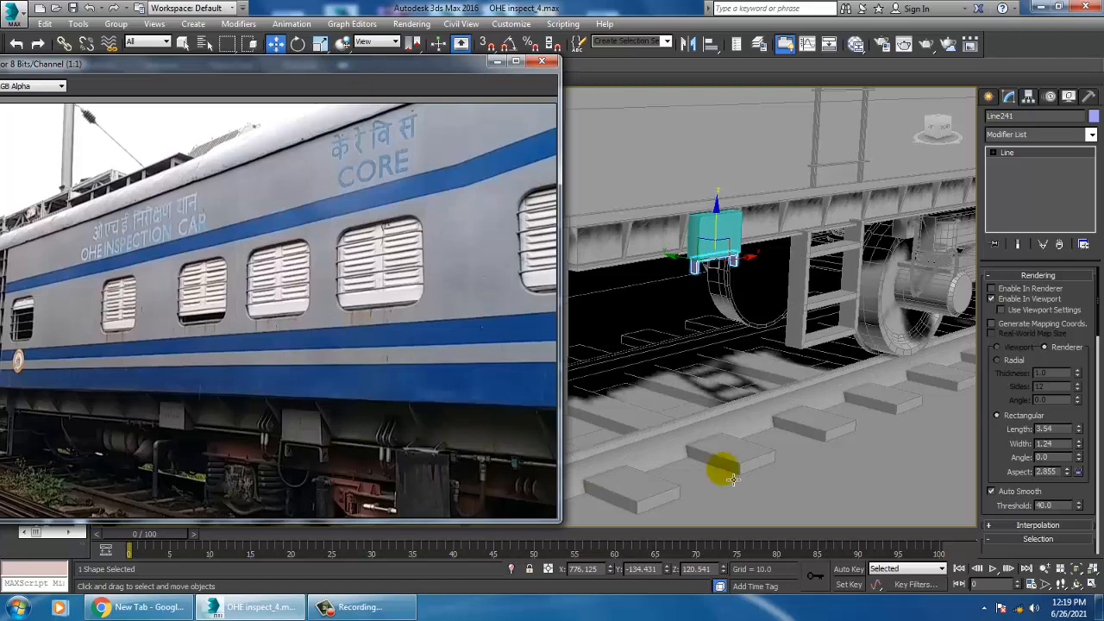
middle_click_drag(862, 227, 746, 345)
key("f")
scroll(820, 320, "down", 3)
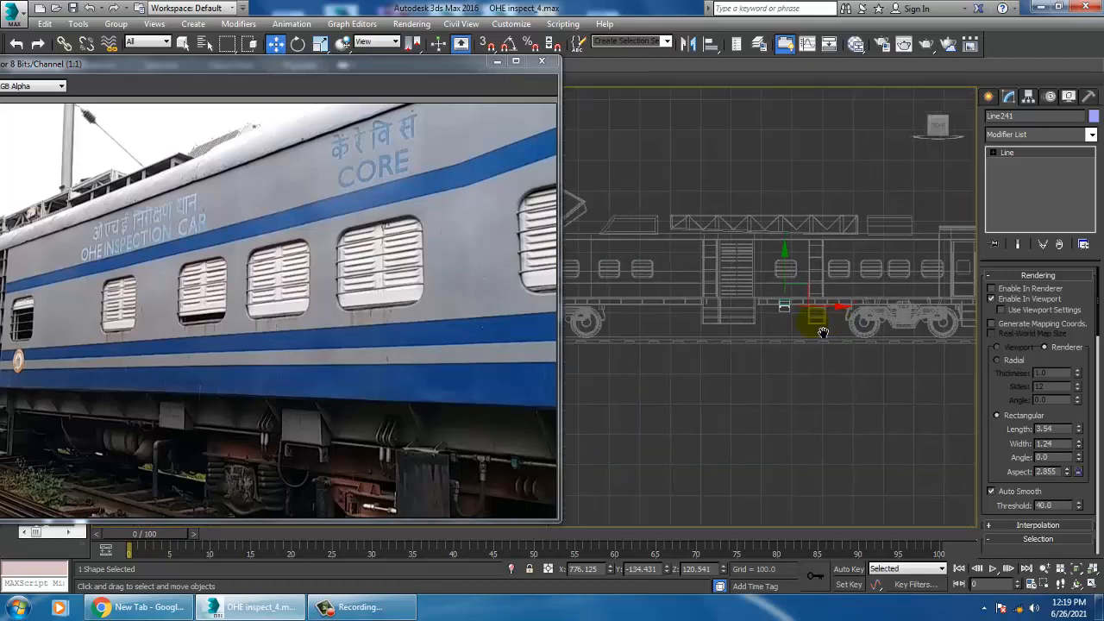
scroll(813, 316, "up", 3)
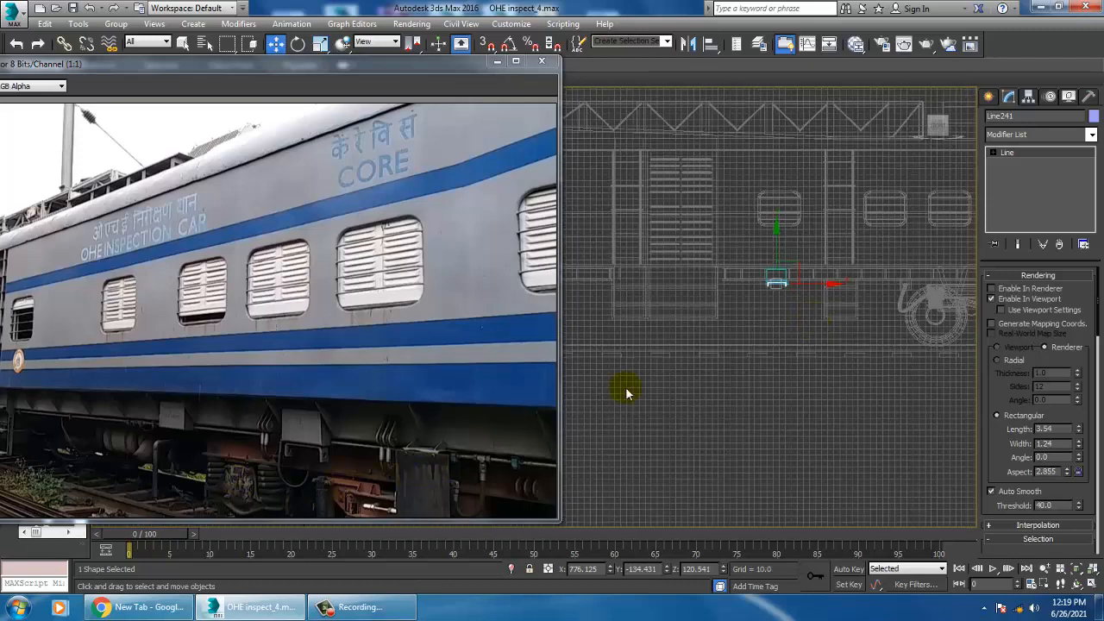
middle_click_drag(627, 392, 646, 394)
left_click(1035, 140)
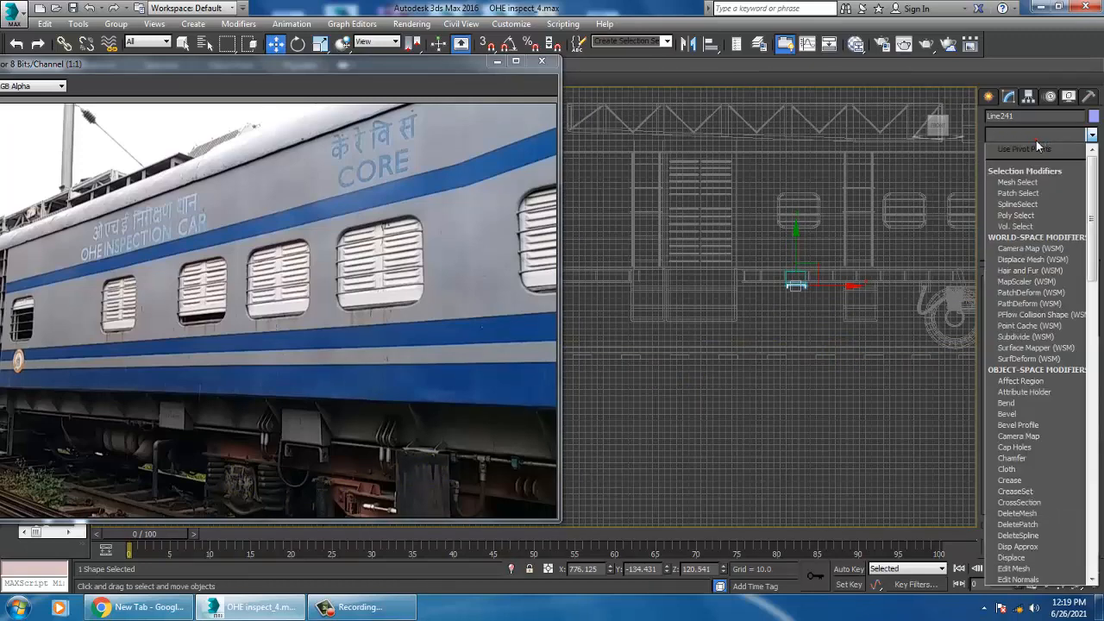
left_click(955, 248)
left_click(1052, 153)
key("1")
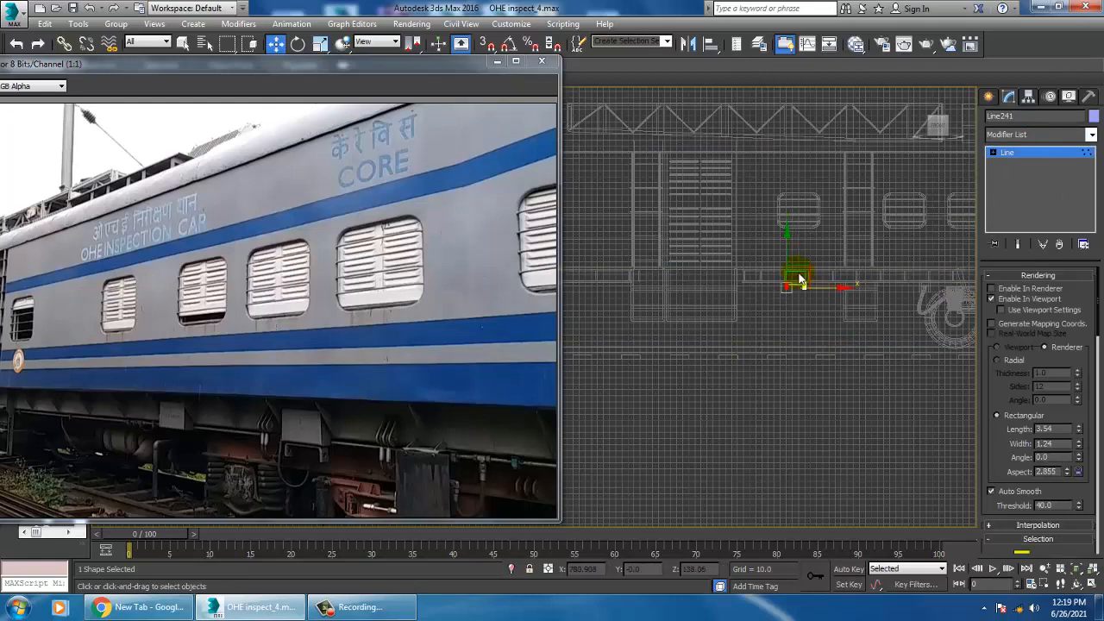
left_click(1006, 157)
middle_click_drag(744, 310, 768, 323)
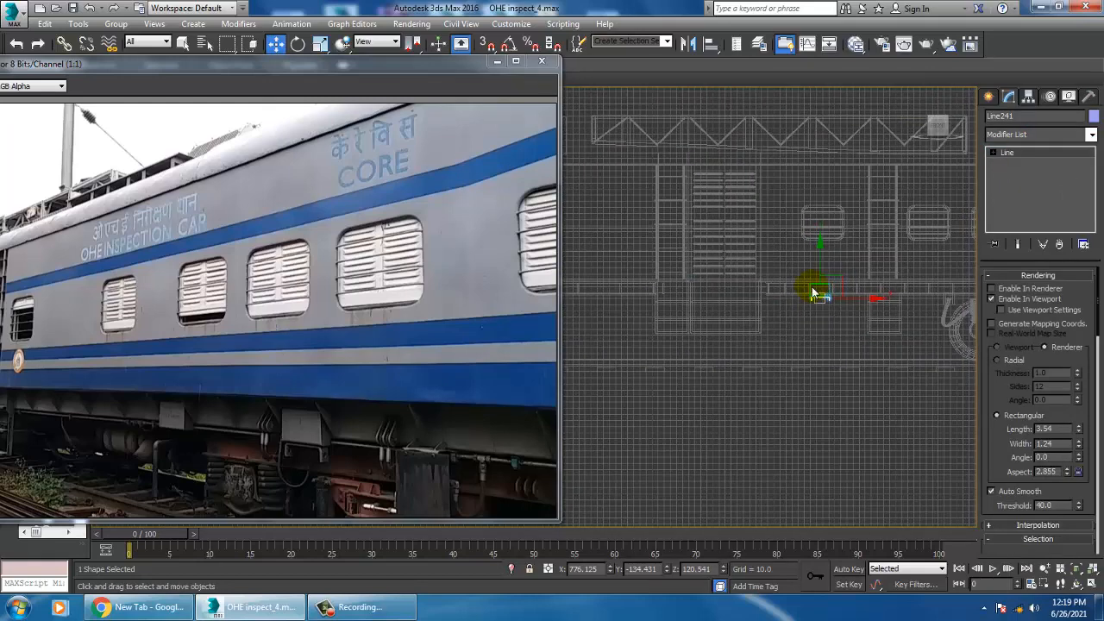
Make one copy of the equipment box along the underframe, past the louvered section, at about X 346.2.
left_click(812, 293)
scroll(874, 350, "down", 3)
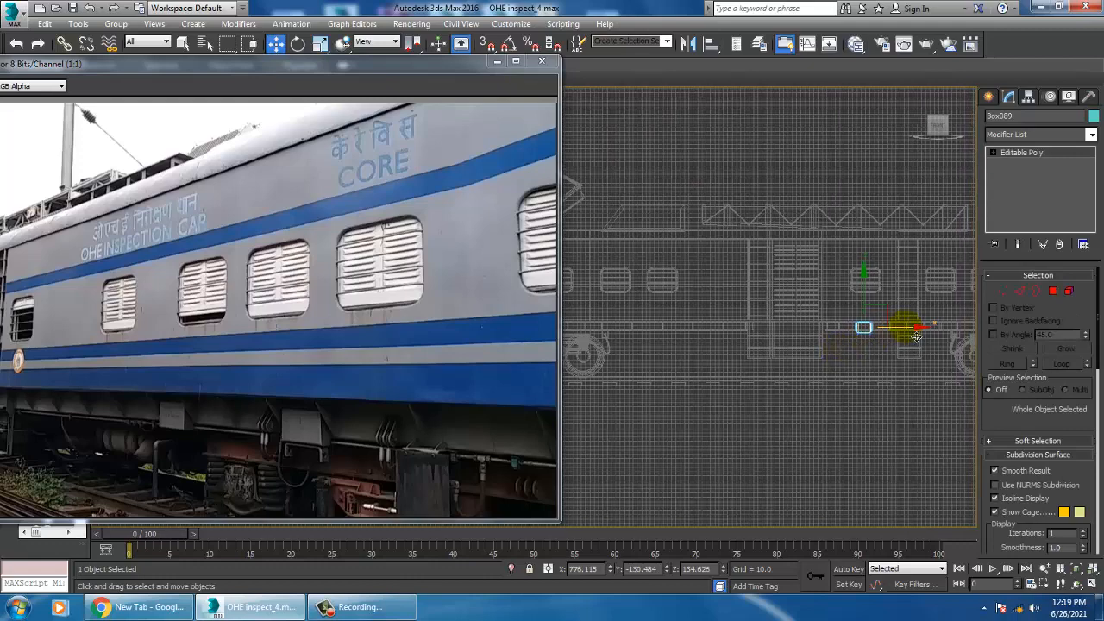
left_click_drag(915, 336, 762, 349)
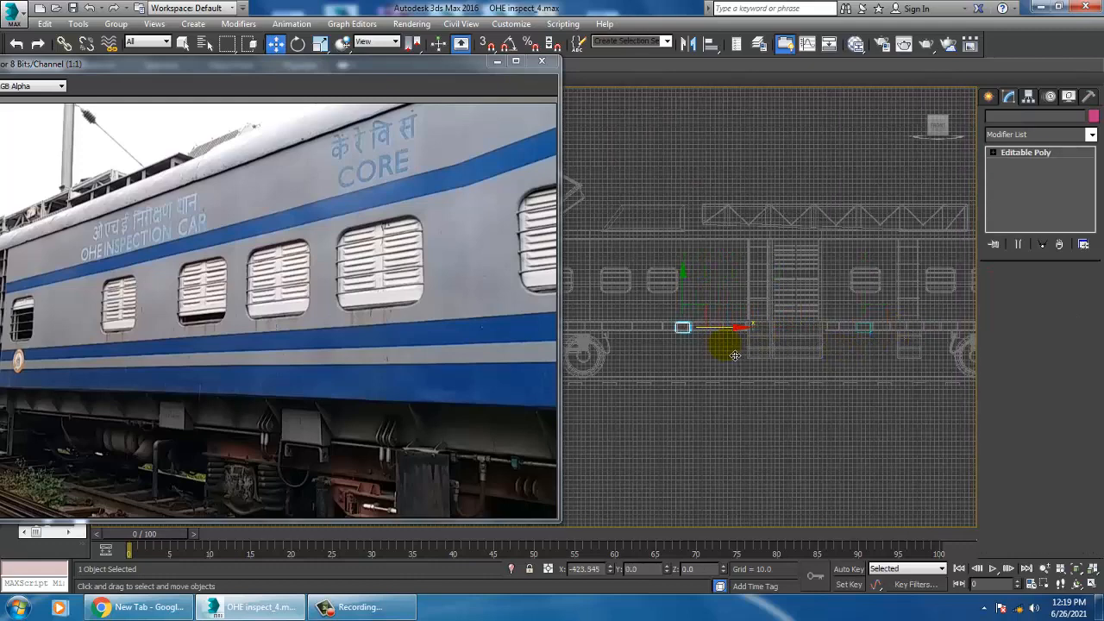
left_click_drag(724, 350, 727, 347, "shift")
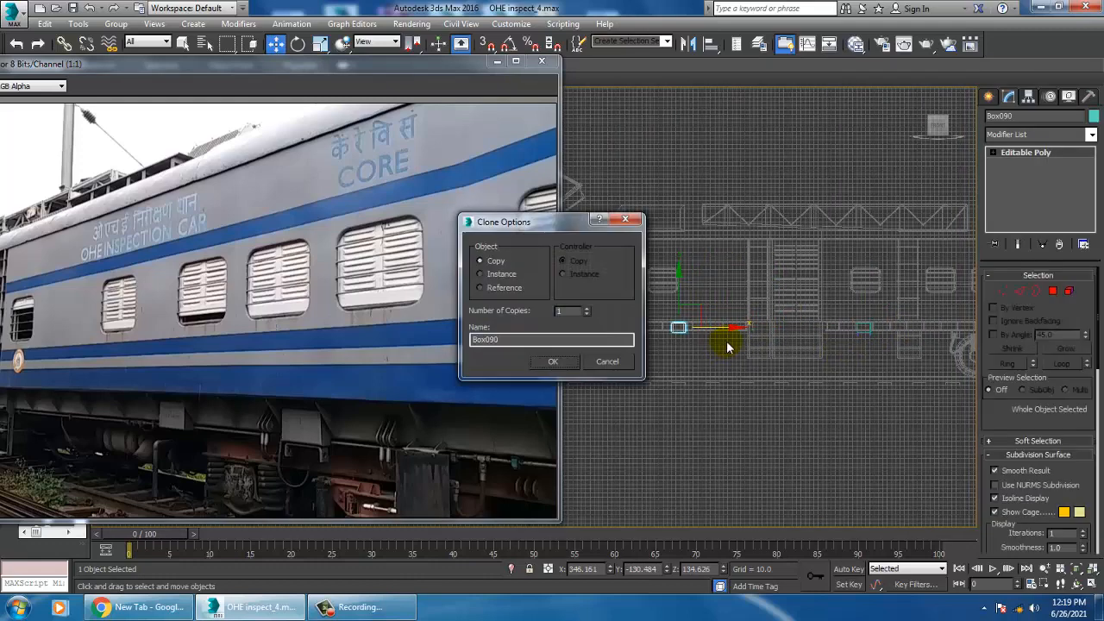
left_click(553, 363)
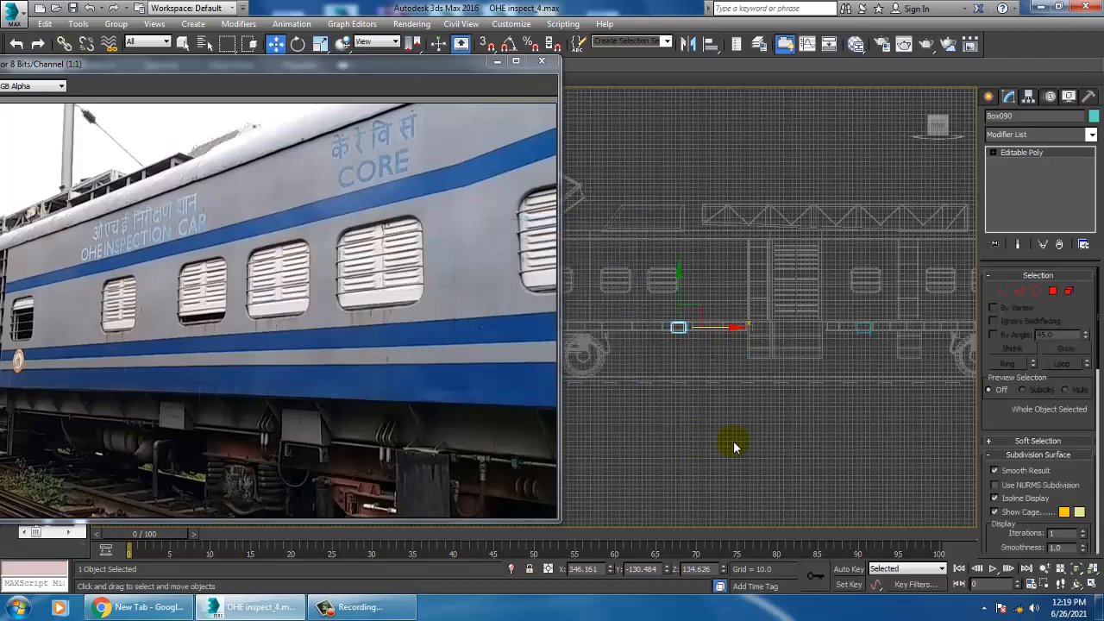
scroll(821, 420, "down", 4)
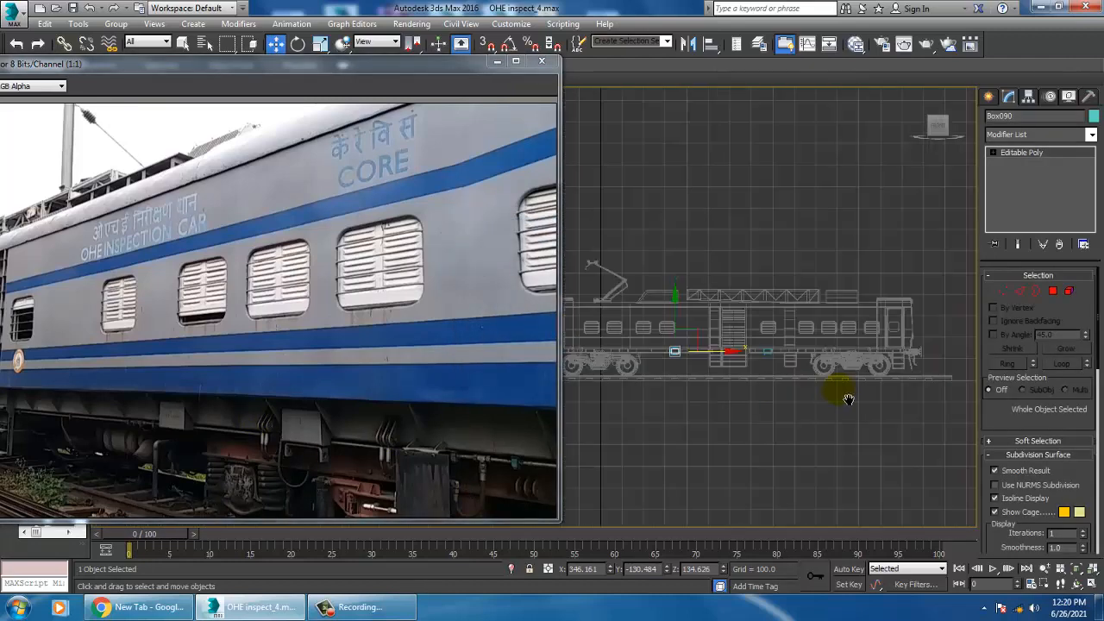
Draw a straight horizontal line below the underframe from one bogie to the other at about Z 118.9.
scroll(850, 389, "up", 4)
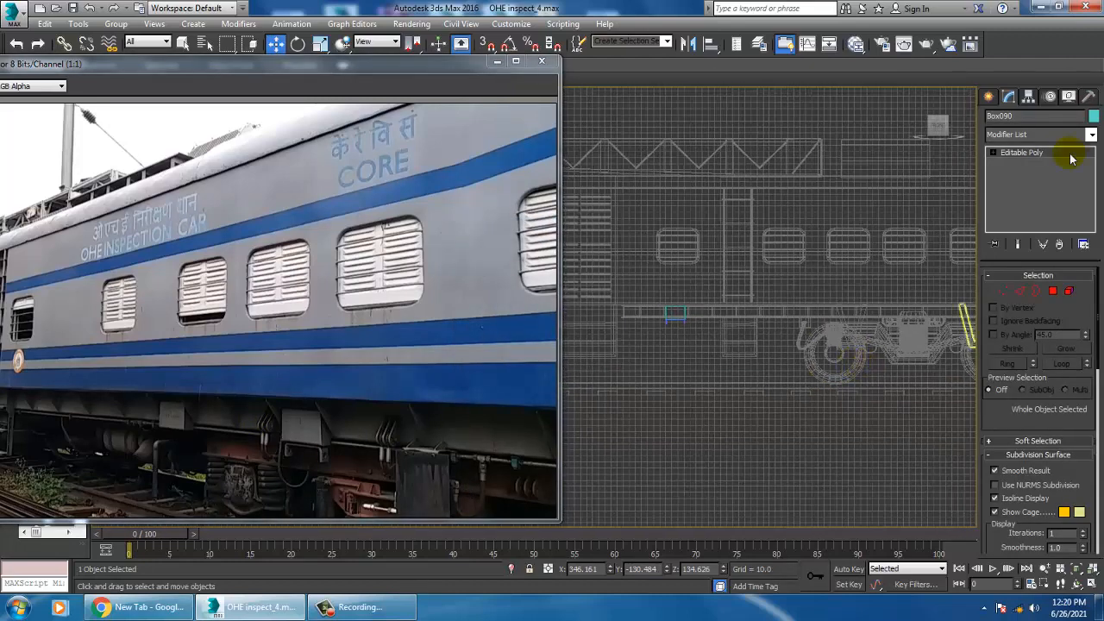
left_click(993, 97)
left_click(1014, 196)
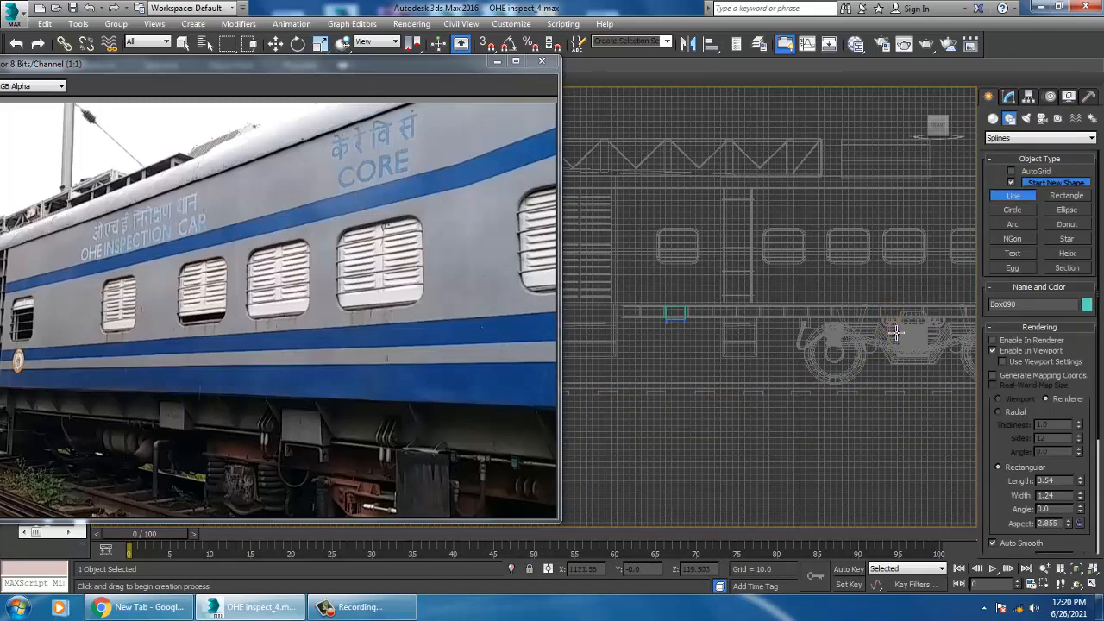
left_click(887, 324)
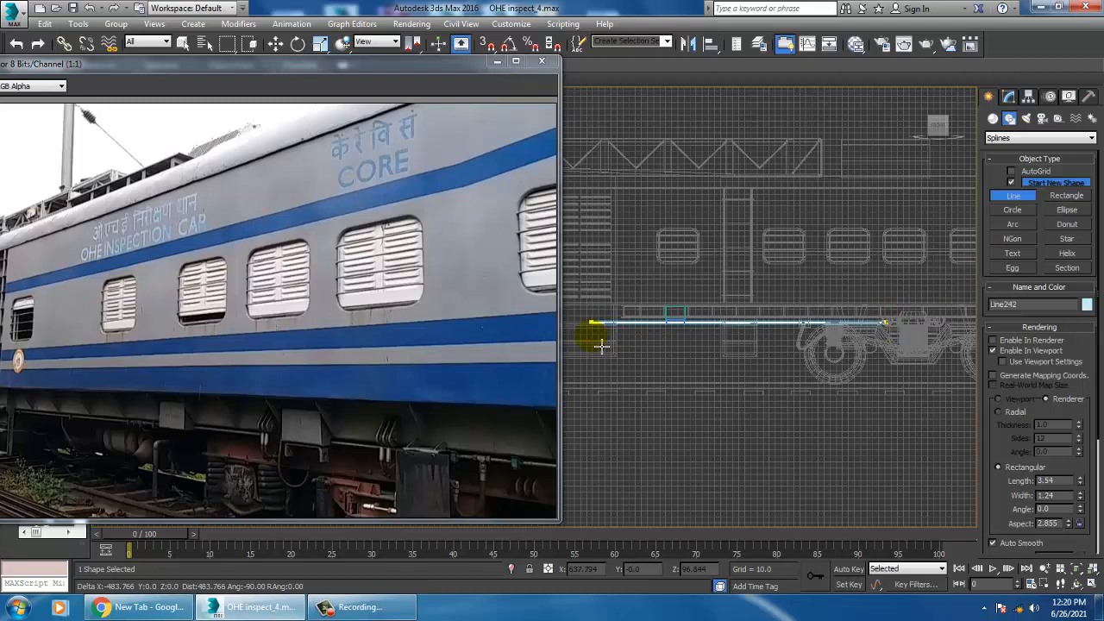
middle_click_drag(621, 342, 906, 334)
middle_click_drag(672, 334, 872, 357)
left_click(653, 338)
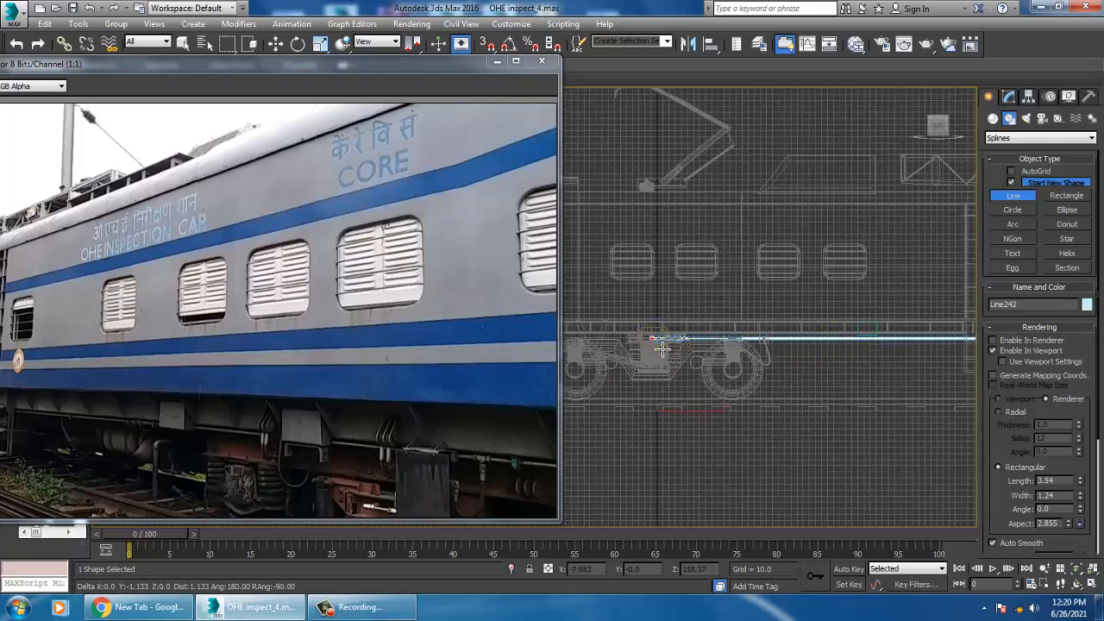
right_click(662, 348)
right_click(664, 350)
Switch the new line's rendered cross-section from rectangular to radial.
key("alt+w")
right_click(868, 414)
key("alt+w")
middle_click_drag(867, 414, 817, 395, "alt")
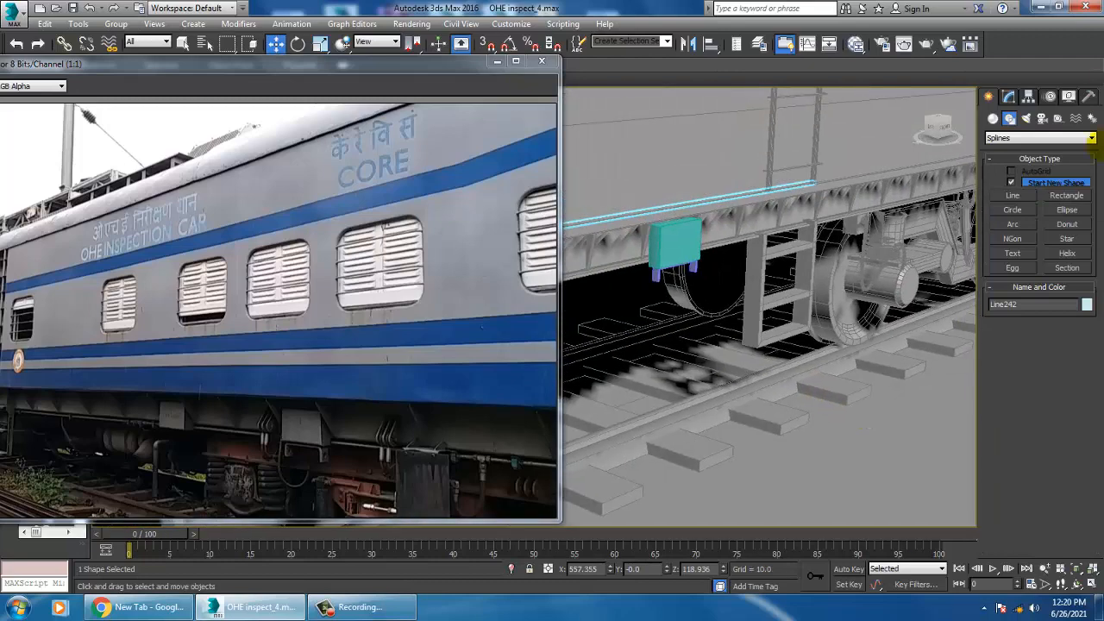
left_click(1026, 97)
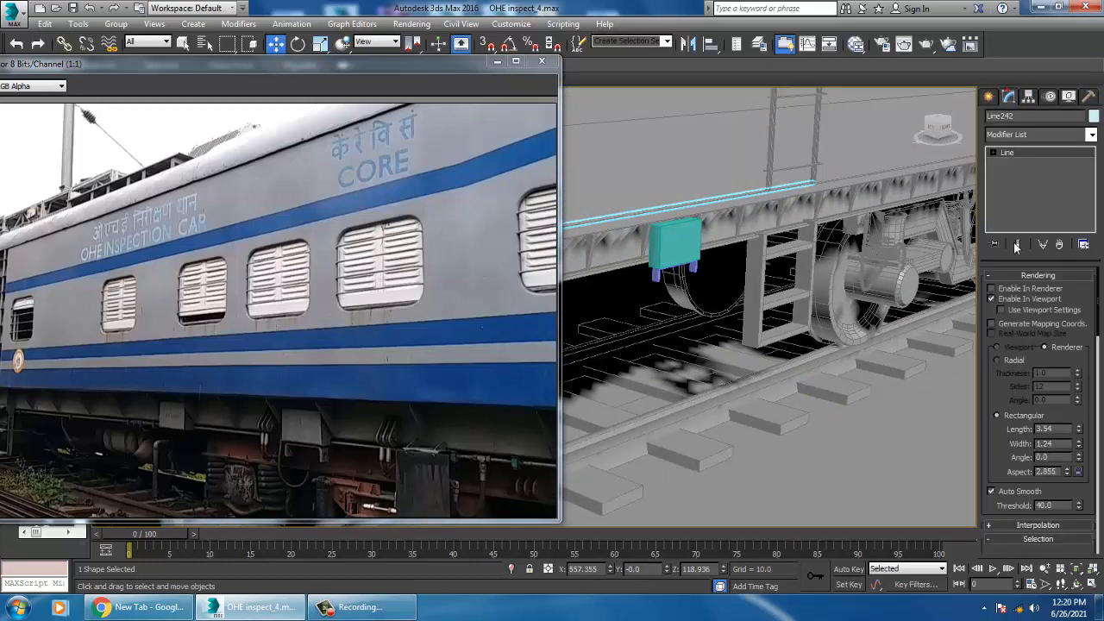
left_click(998, 360)
Move the round pipe outward to the side of the car at about Y -134.4.
scroll(740, 299, "down", 6)
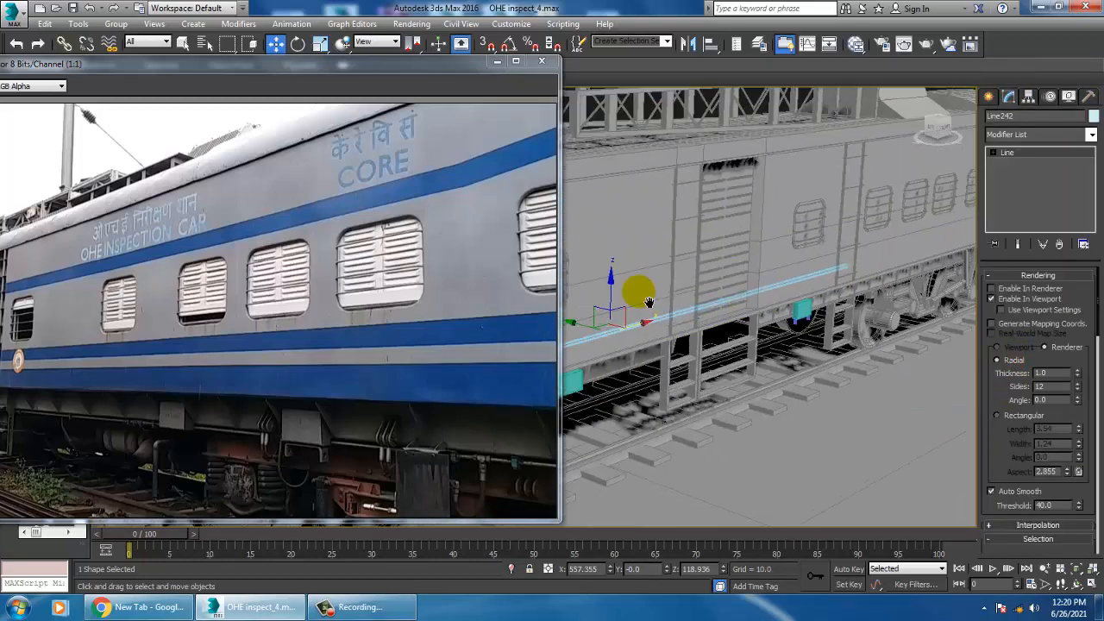
left_click_drag(588, 333, 673, 361)
scroll(675, 360, "down", 4)
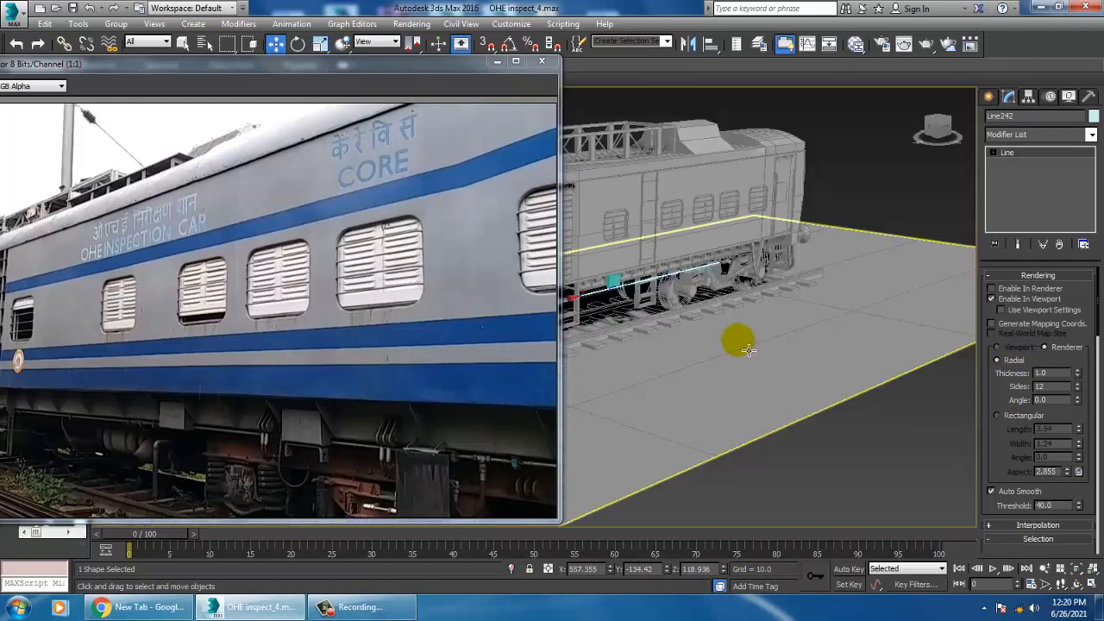
scroll(699, 325, "up", 6)
scroll(698, 324, "up", 3)
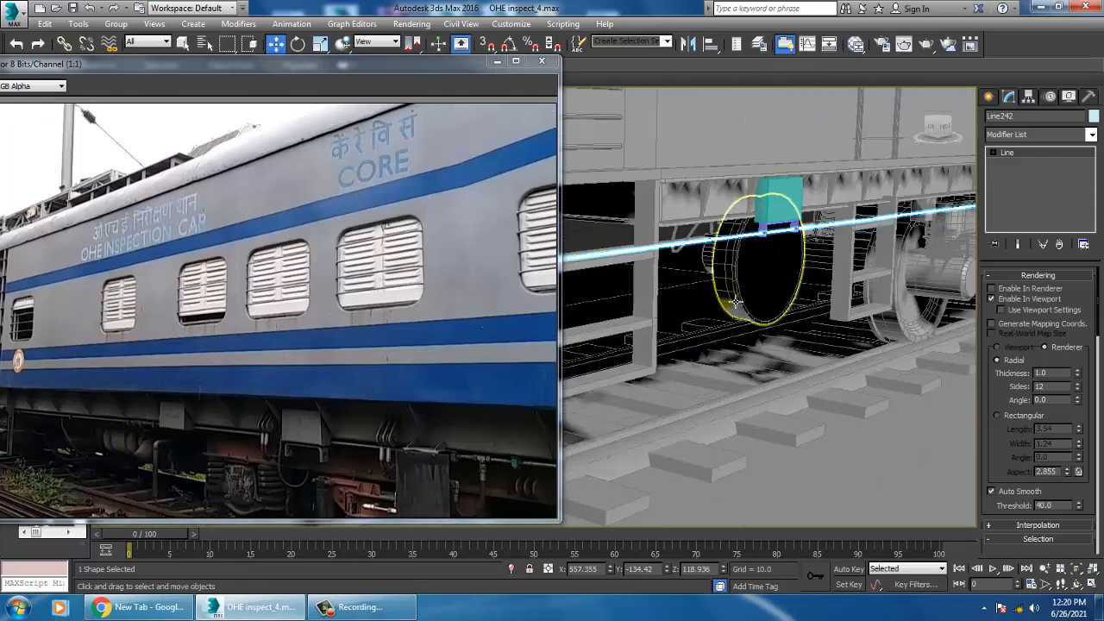
Shift the step ladder between the equipment box and the bogie to about Y -129.8 and Z 96.6.
middle_click_drag(711, 310, 731, 266, "alt")
left_click(729, 266)
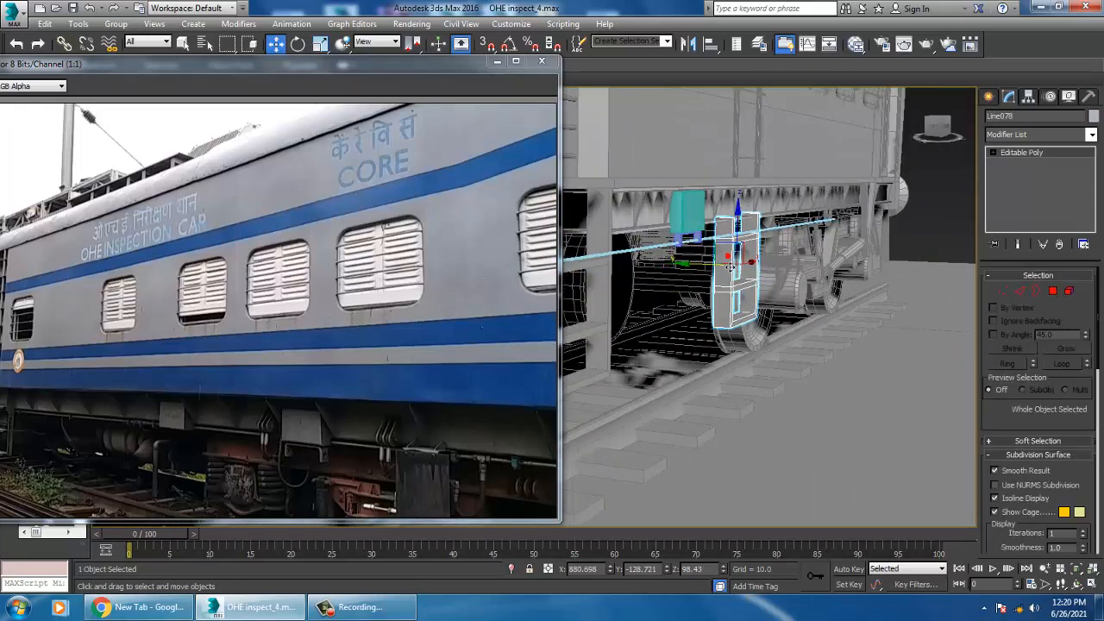
left_click_drag(715, 274, 744, 265)
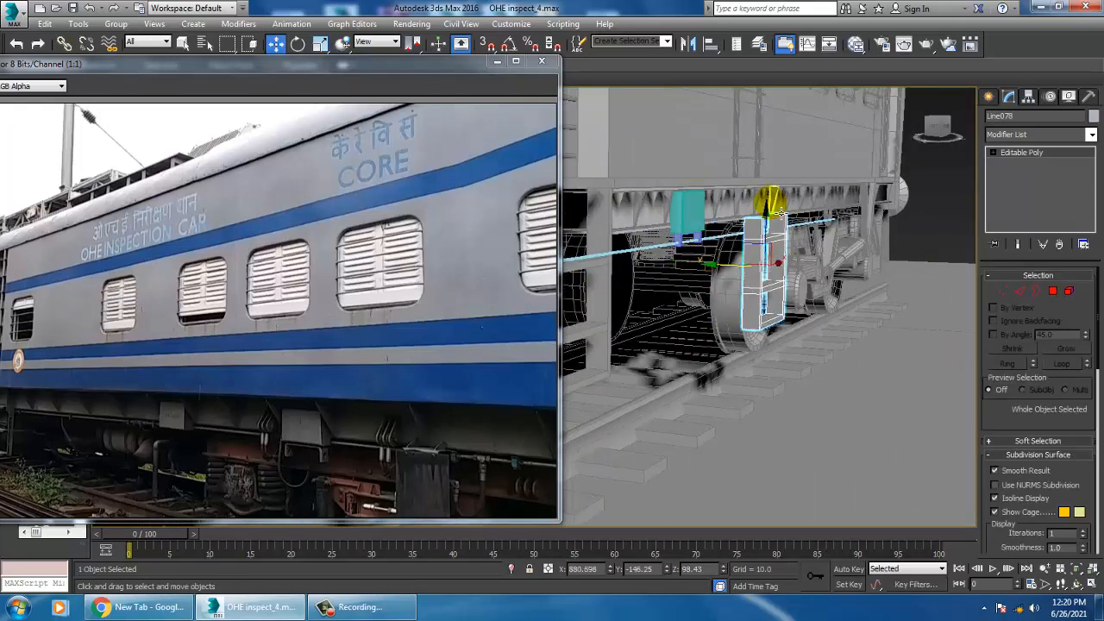
left_click_drag(767, 207, 768, 184)
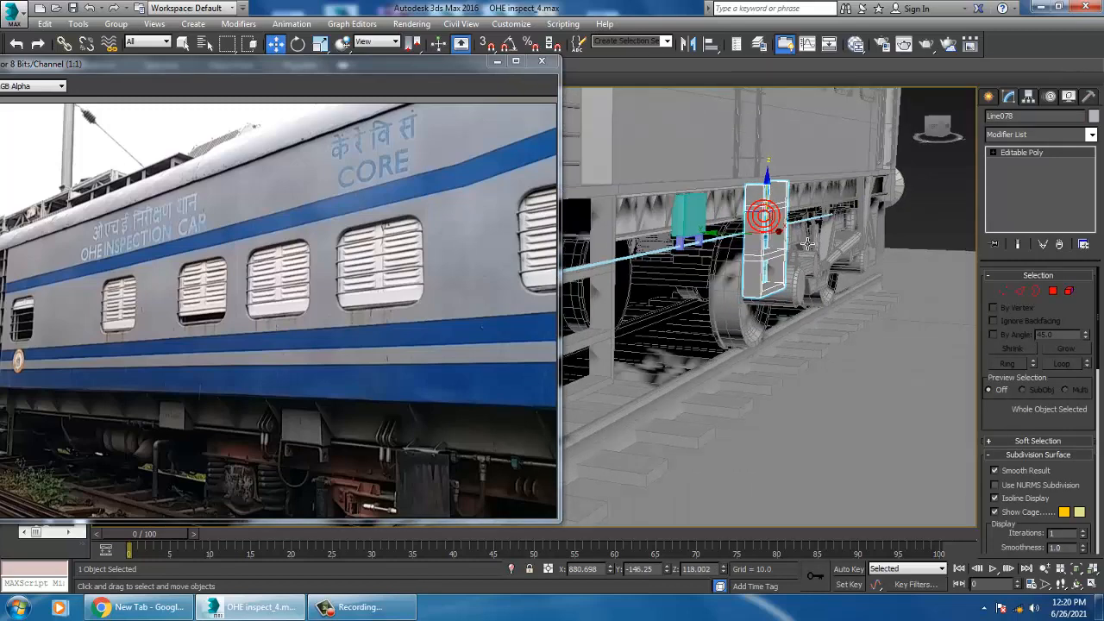
middle_click_drag(767, 184, 752, 213, "alt")
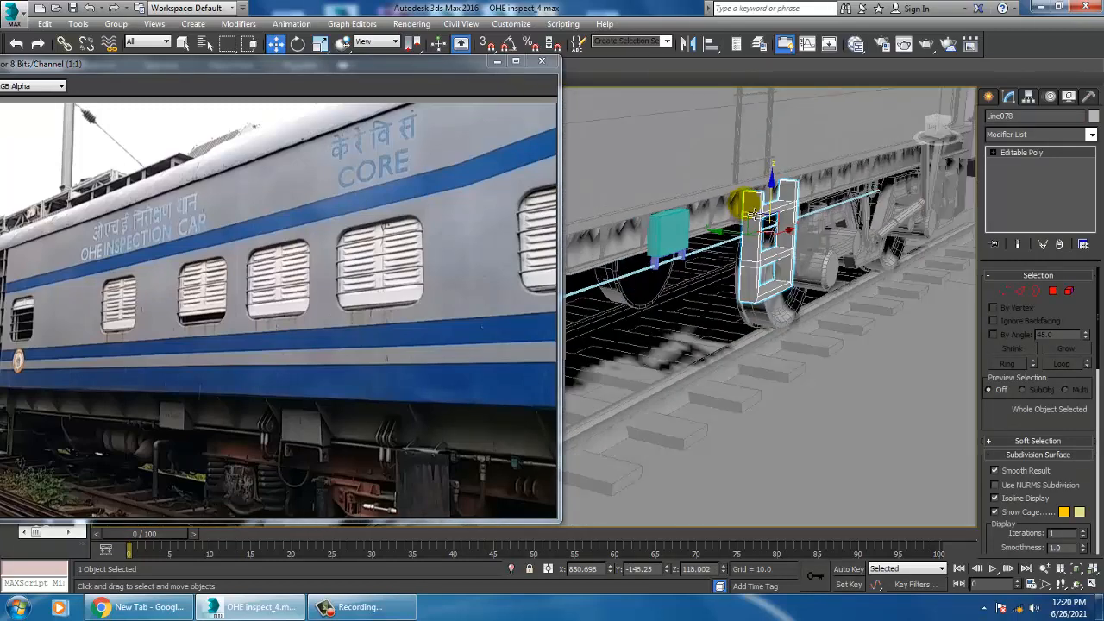
left_click(259, 357)
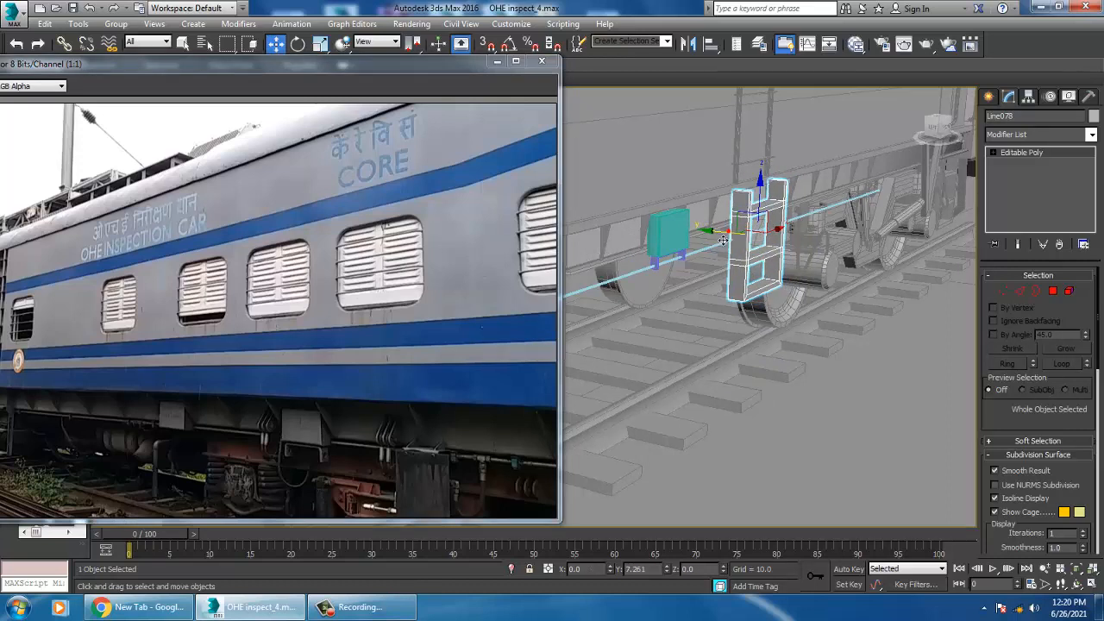
left_click_drag(704, 238, 702, 238)
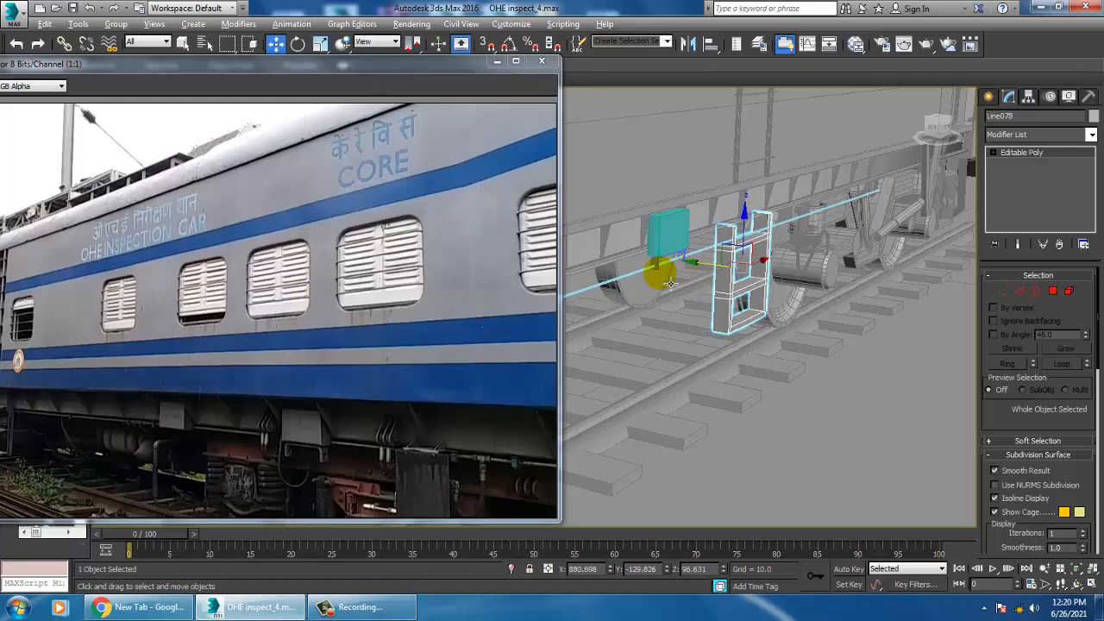
Reselect the long pipe, move it inward to about Y -127.7 and raise it to about Z 122.9.
middle_click_drag(669, 283, 677, 253, "alt")
left_click(698, 253)
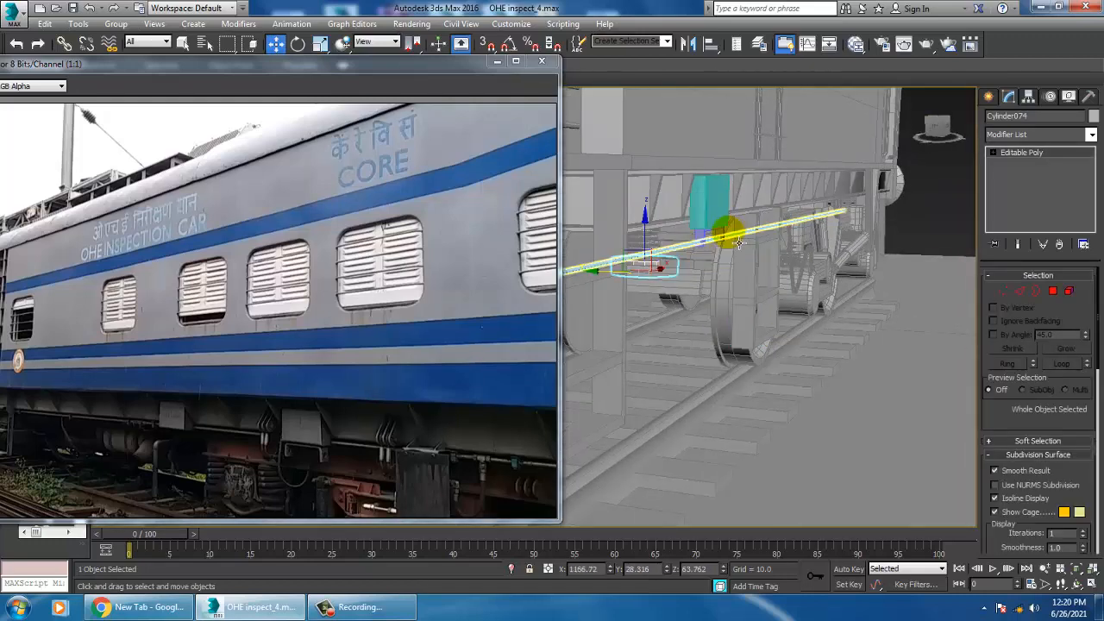
left_click(731, 231)
left_click(731, 247)
scroll(765, 280, "down", 4)
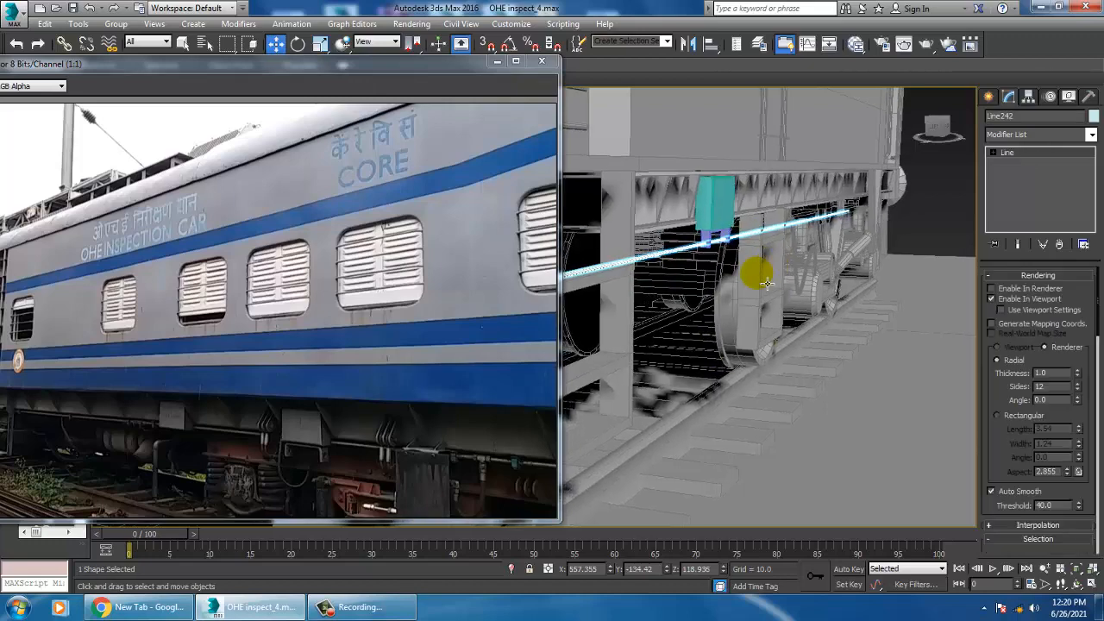
left_click_drag(649, 307, 632, 296)
middle_click_drag(729, 285, 672, 277, "alt")
middle_click_drag(802, 265, 723, 284)
scroll(761, 298, "down", 3)
middle_click_drag(819, 309, 762, 323, "alt")
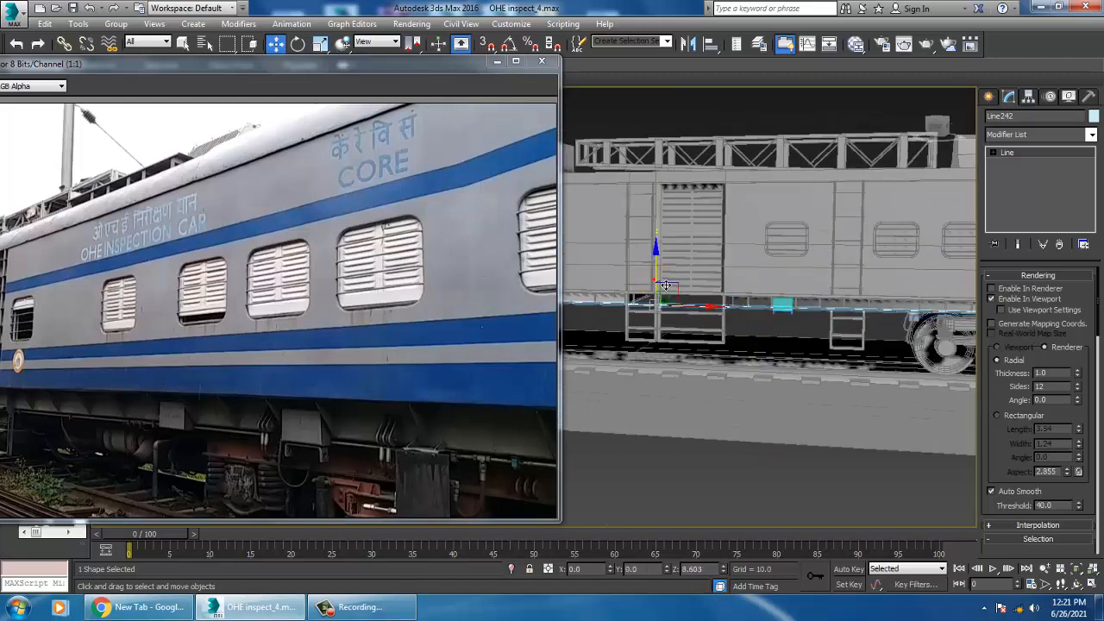
mouse_move(666, 287)
left_mouse_down()
mouse_move(662, 273)
mouse_move(671, 290)
left_mouse_up()
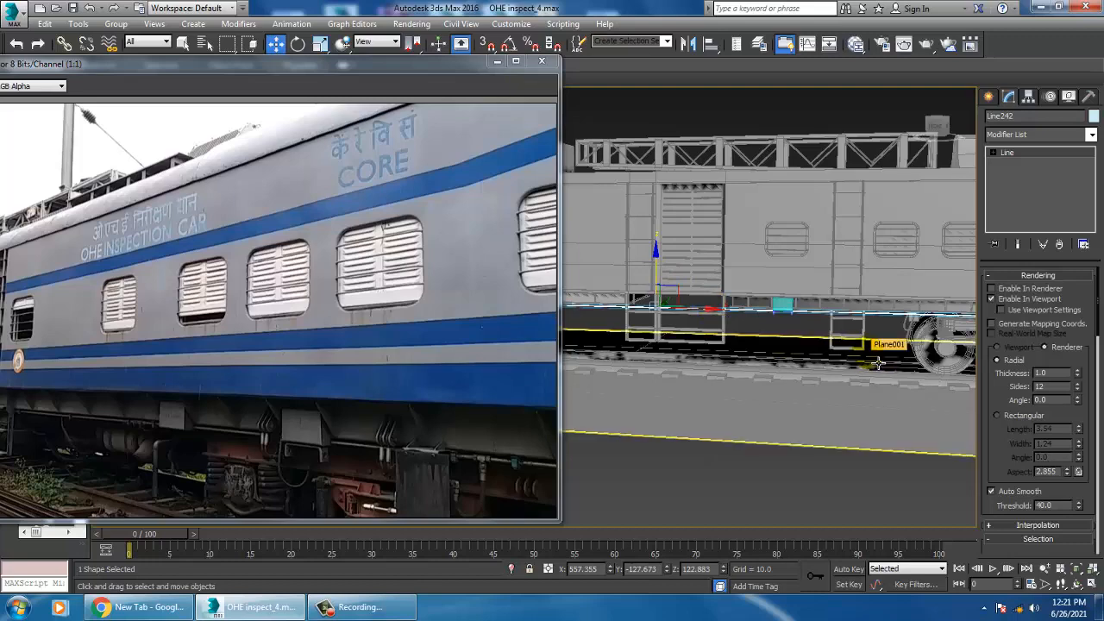
Try to convert the long underframe pipe to an editable poly.
scroll(876, 363, "up", 6)
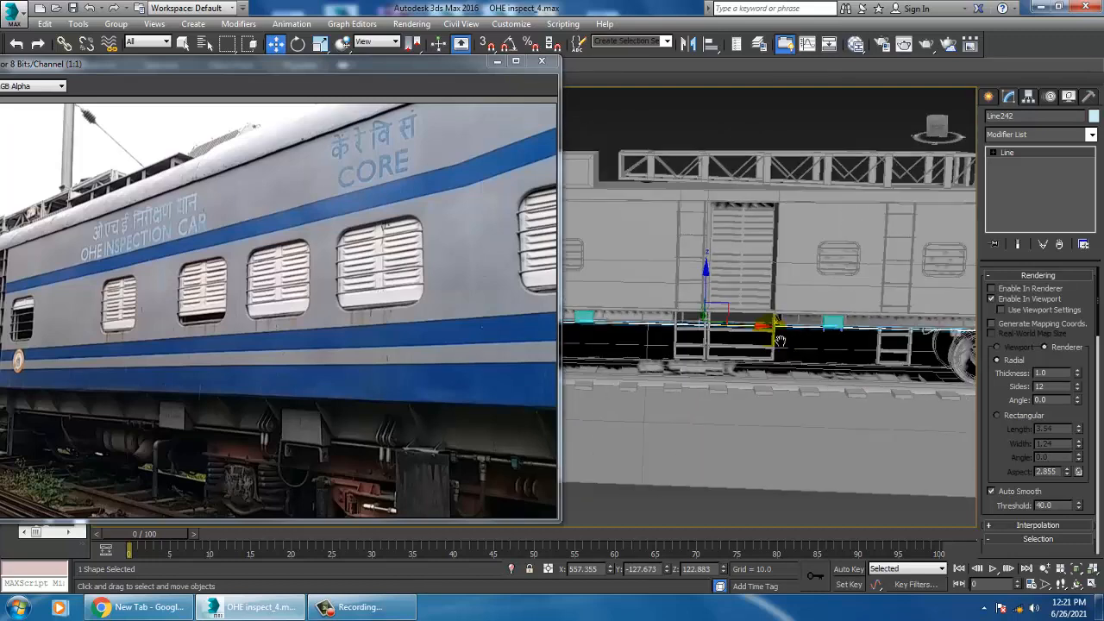
scroll(819, 346, "up", 3)
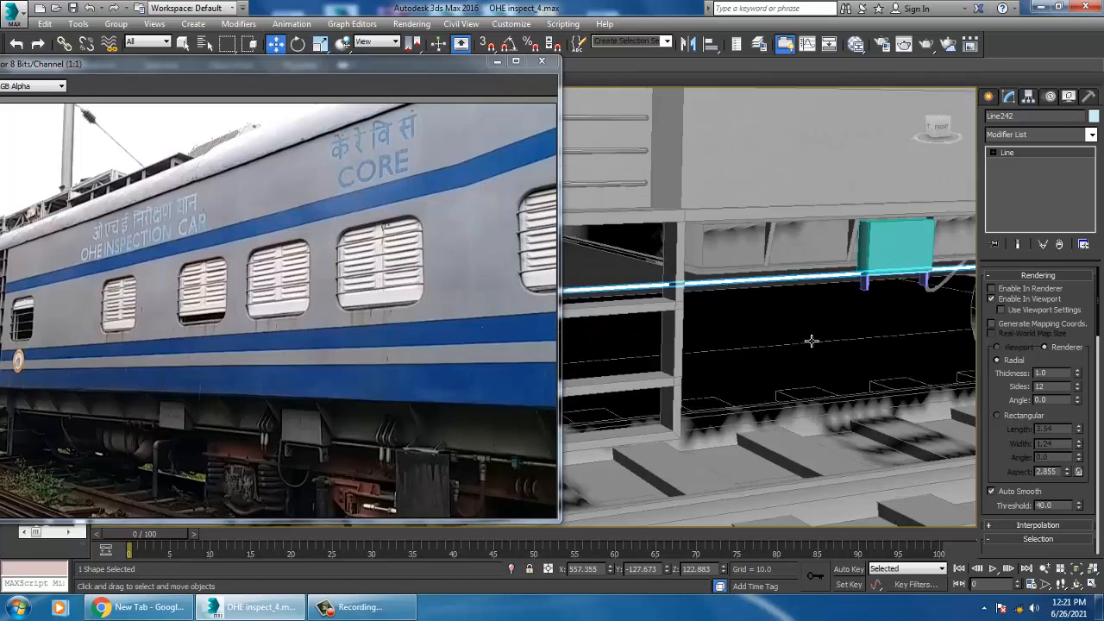
right_click(769, 275)
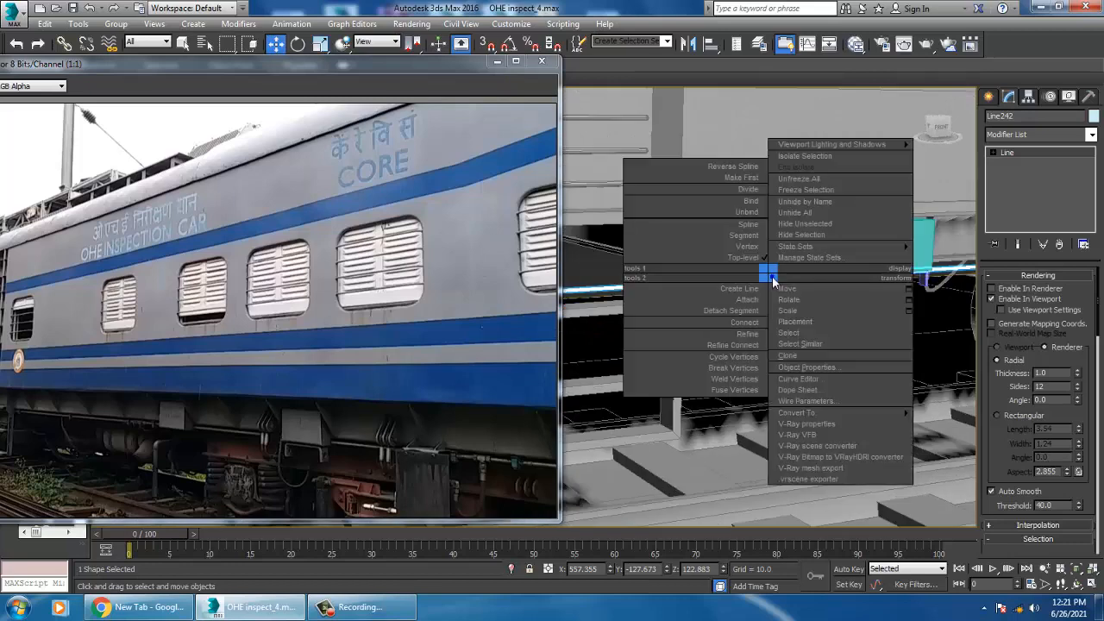
mouse_move(875, 413)
left_click(991, 435)
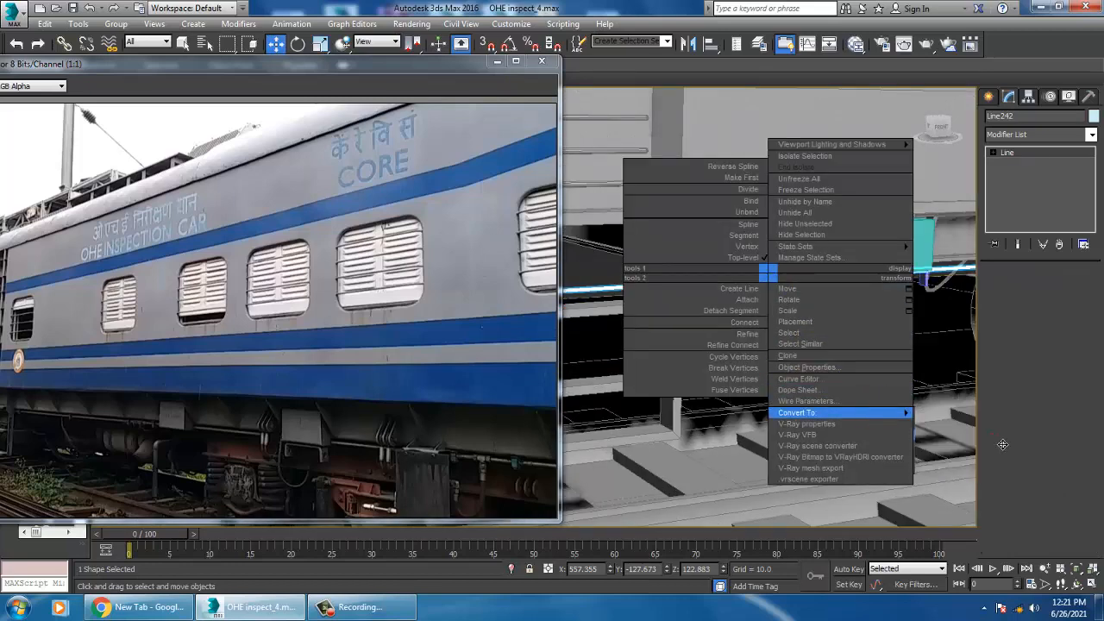
scroll(839, 315, "up", 3)
left_click(835, 322)
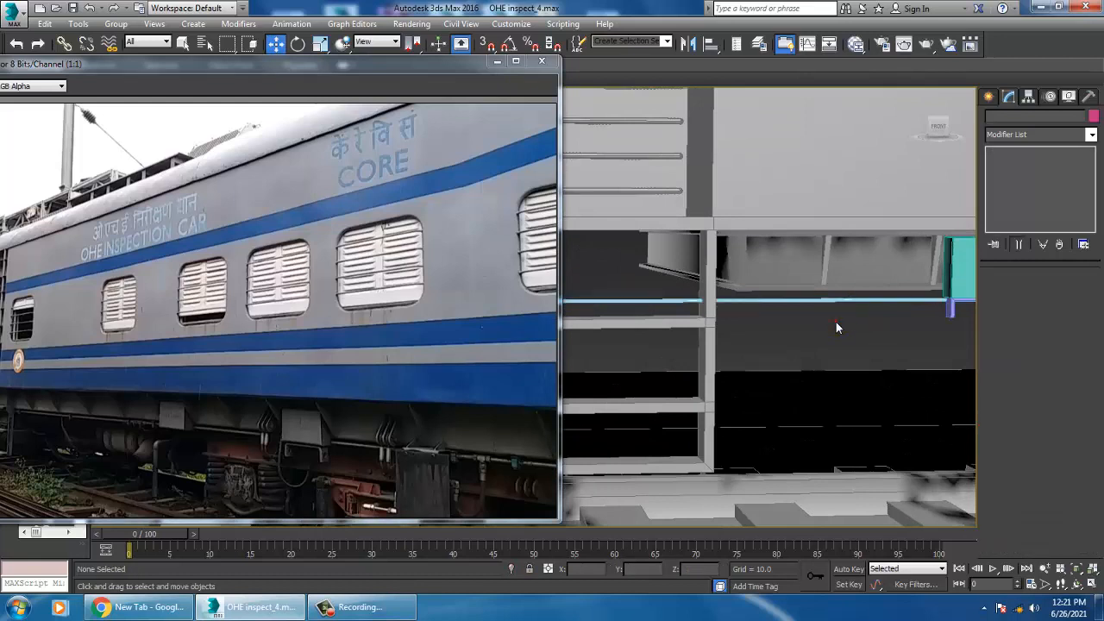
Set the pipe's radial thickness to 2.18 and convert it to an editable poly.
scroll(835, 322, "down", 3)
left_click(825, 313)
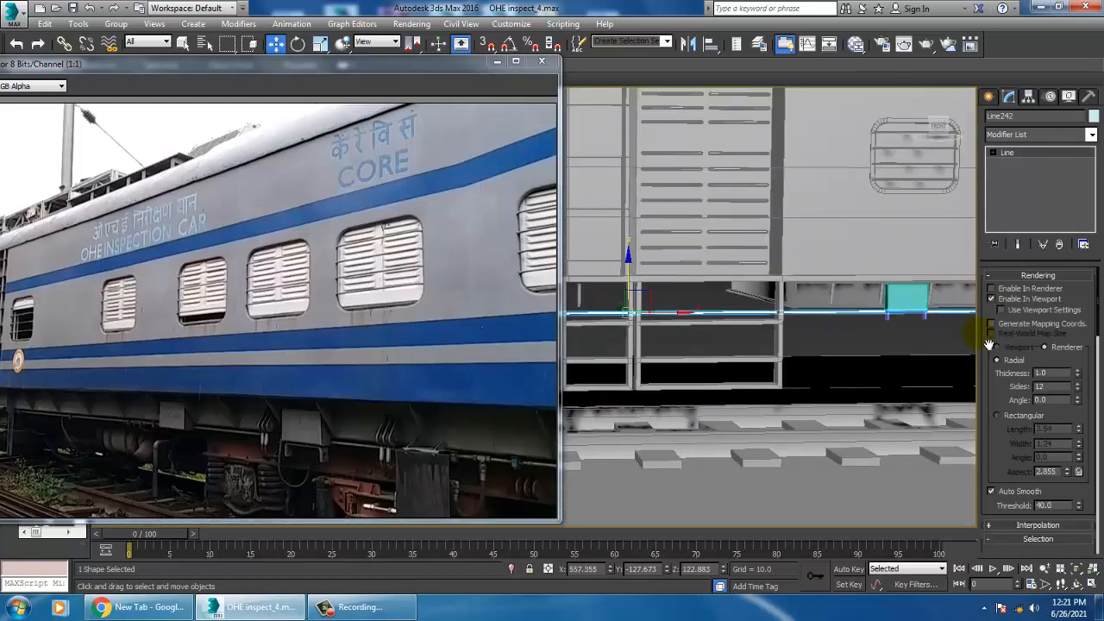
left_click_drag(1077, 374, 1076, 371)
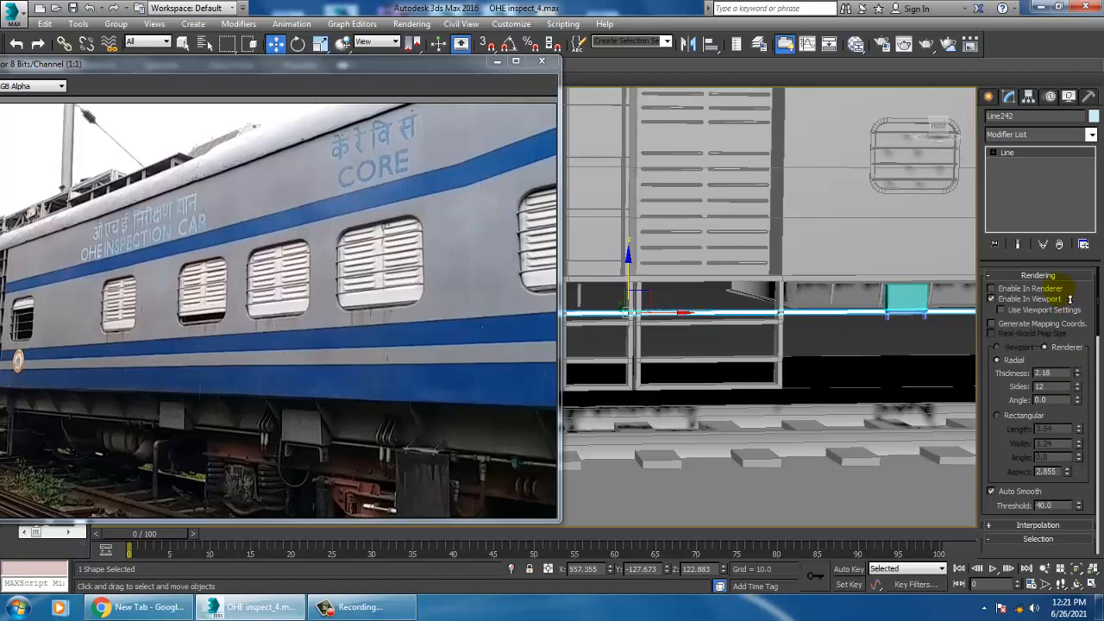
right_click(798, 308)
mouse_move(896, 450)
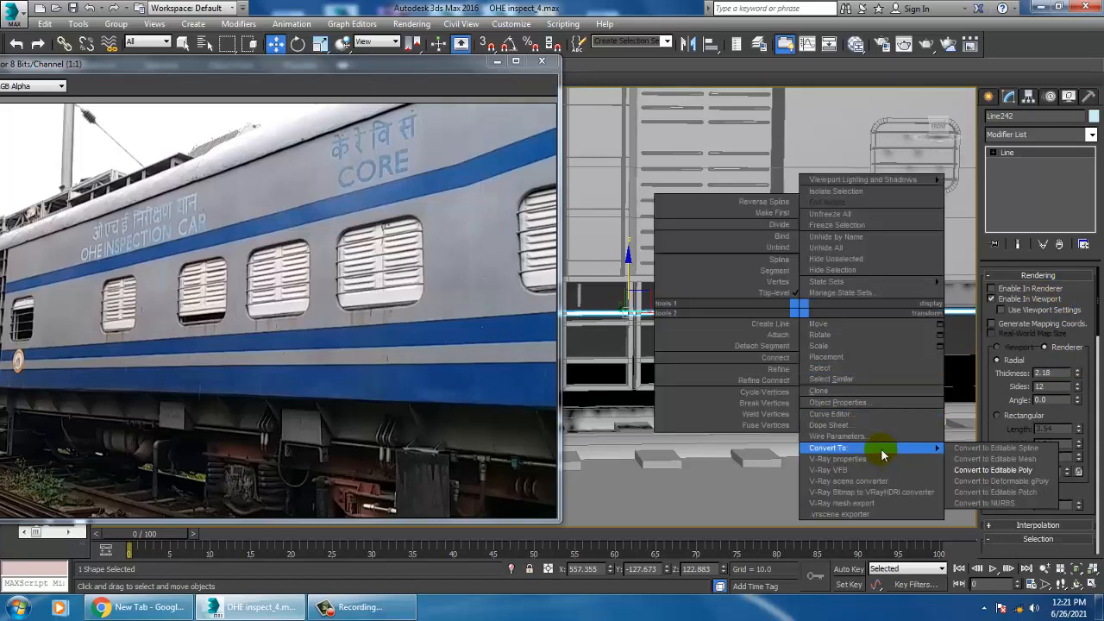
left_click(992, 470)
Select the pipe's lengthwise edges near the equipment box and connect them with one segment, pinch 0 and slide 0.
scroll(798, 387, "down", 5)
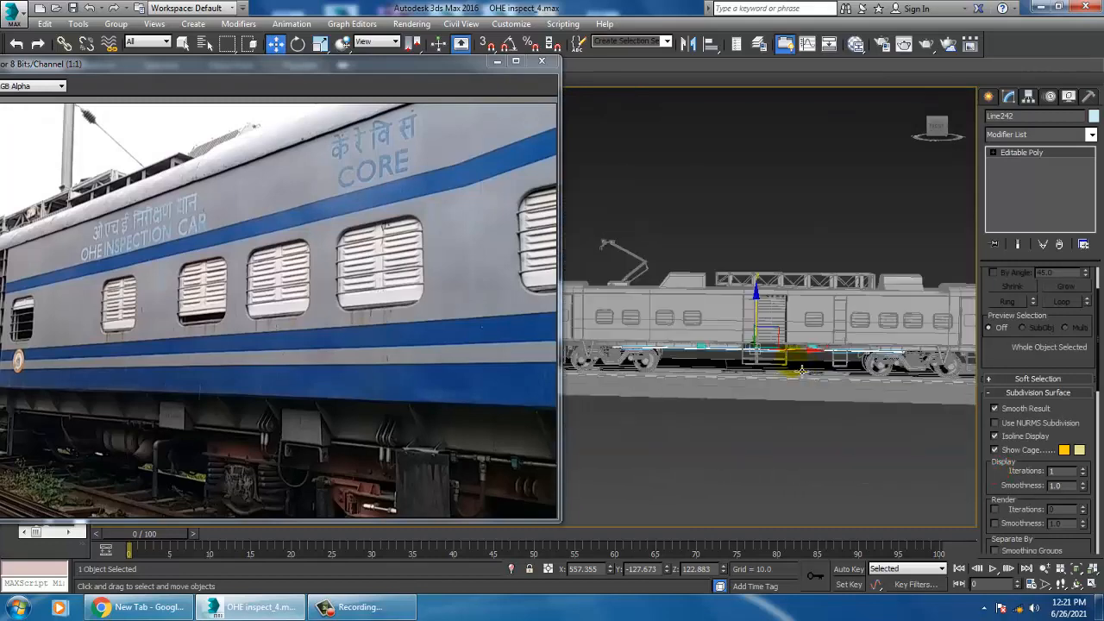
scroll(801, 387, "up", 5)
middle_click_drag(801, 387, 886, 382)
scroll(737, 362, "up", 3)
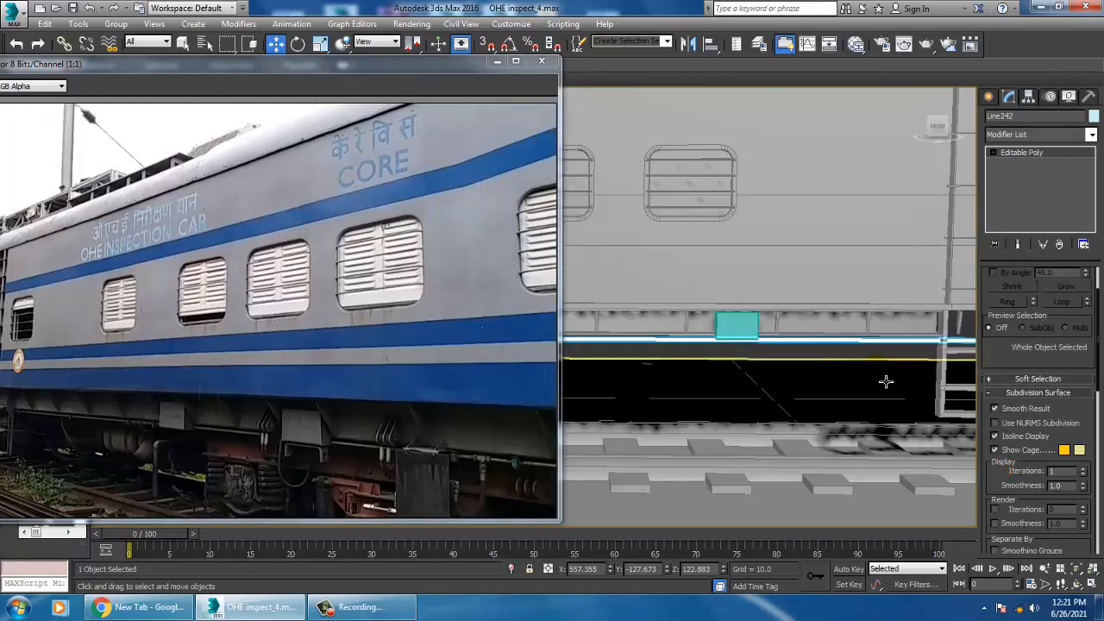
key("2")
left_click_drag(772, 263, 827, 371)
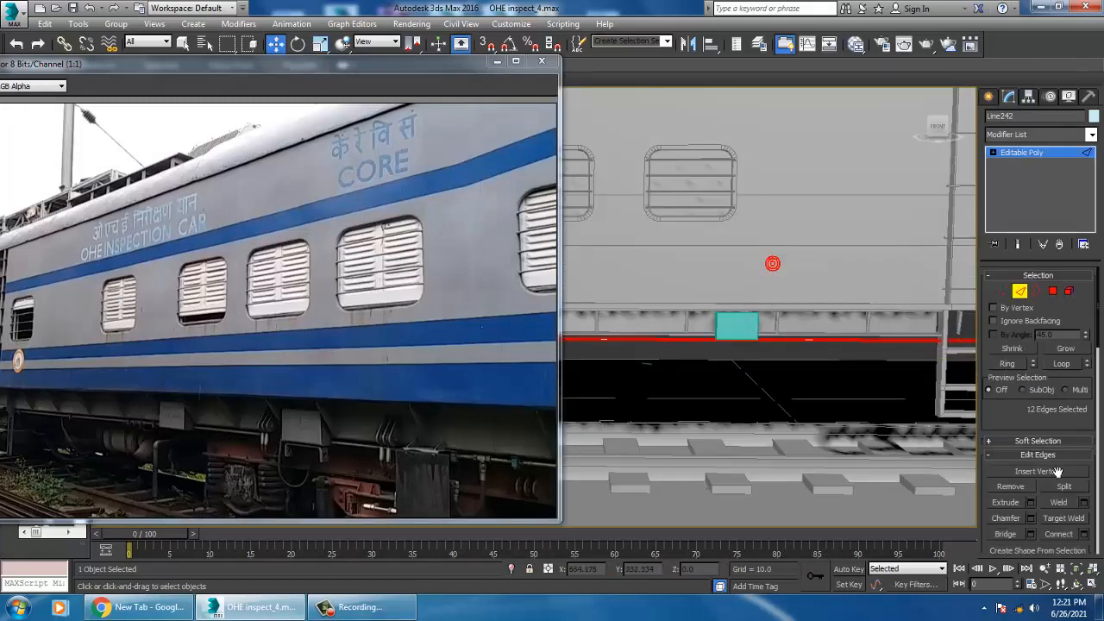
scroll(1057, 471, "down", 3)
left_click(1083, 430)
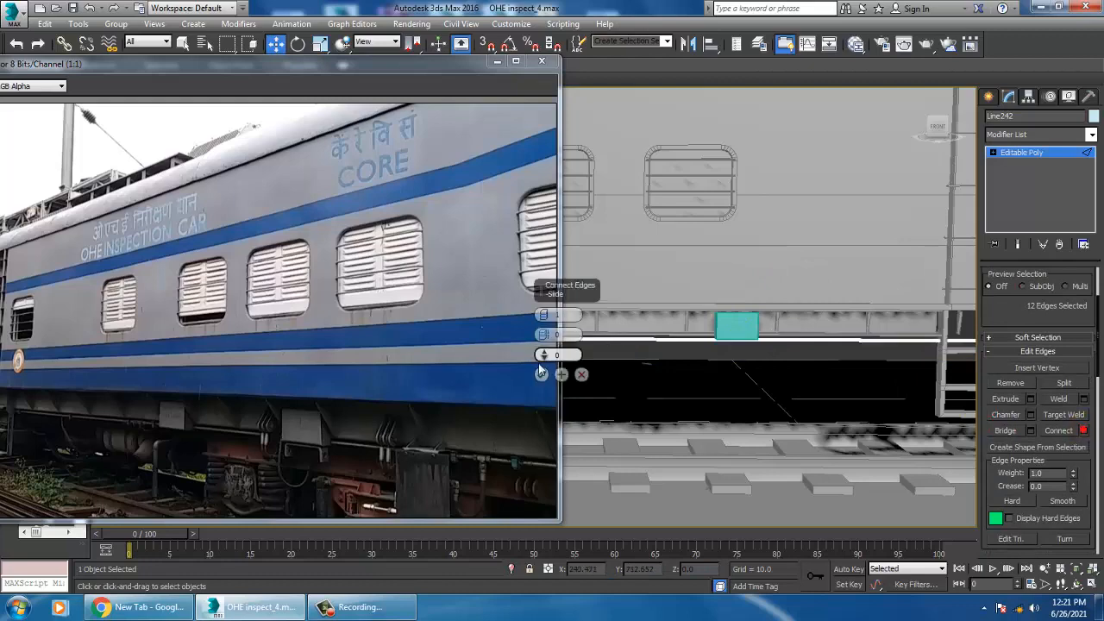
left_click(542, 374)
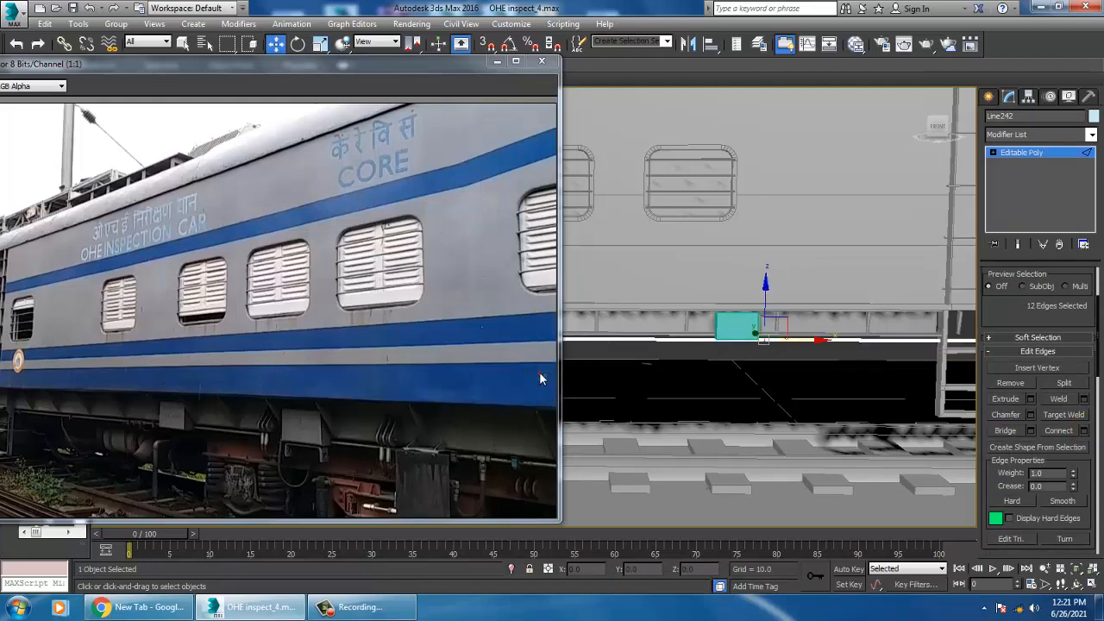
Move one added vertex loop on the long pipe along X to about 249.4, close to the neighbouring loop near the bogie.
key("alt+w")
right_click(791, 207)
key("alt+w")
middle_click_drag(673, 308, 732, 317)
key("1")
scroll(935, 315, "up", 4)
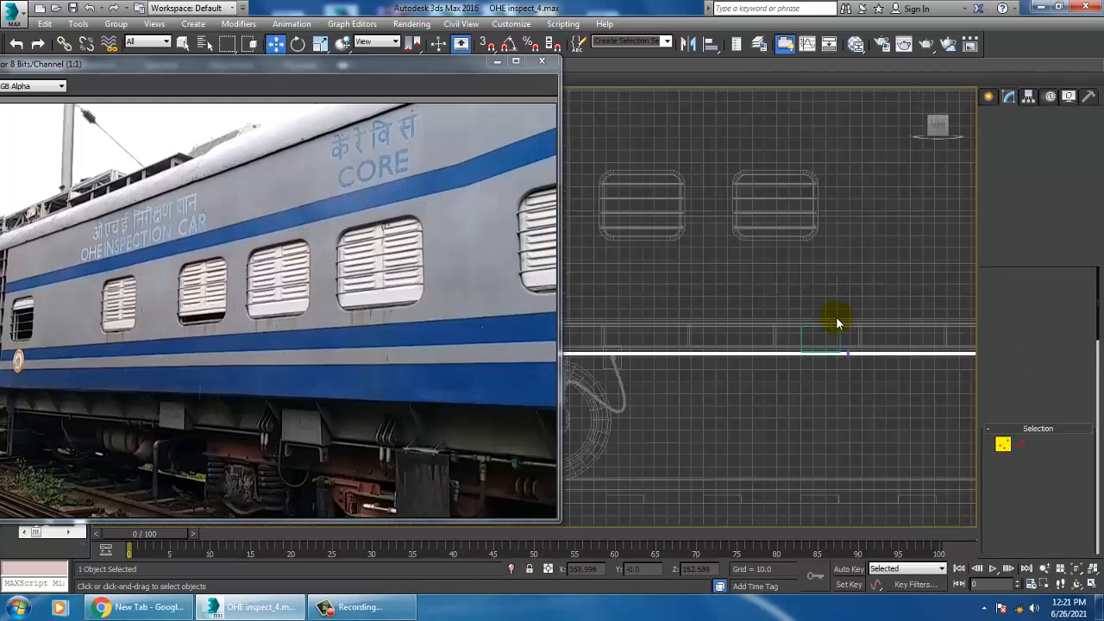
left_click_drag(783, 299, 877, 416)
key("r")
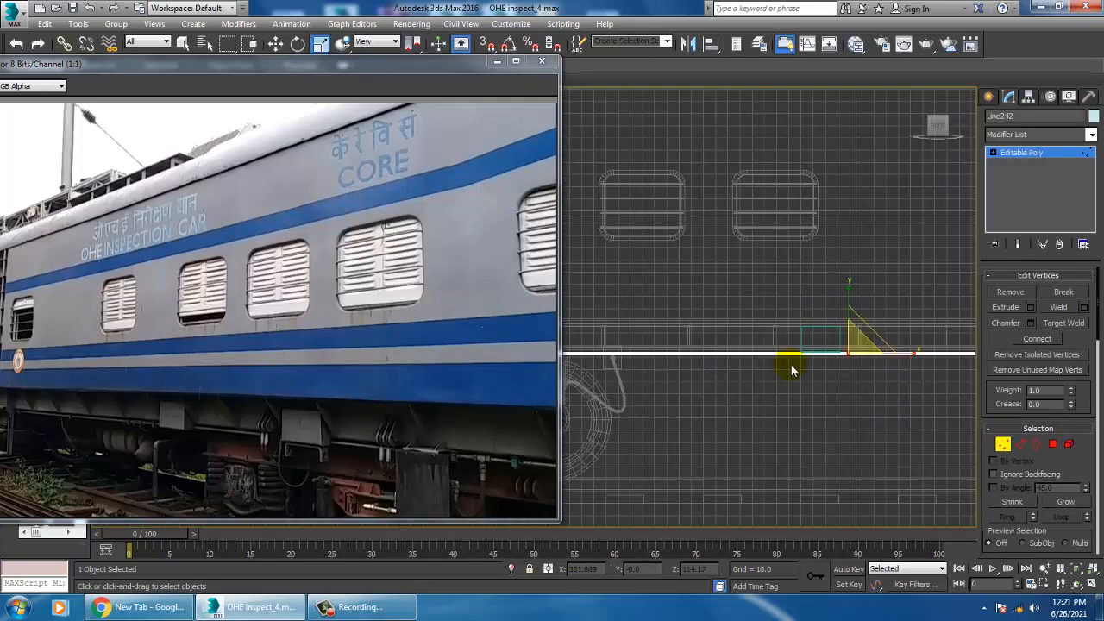
scroll(776, 354, "down", 5)
key("w")
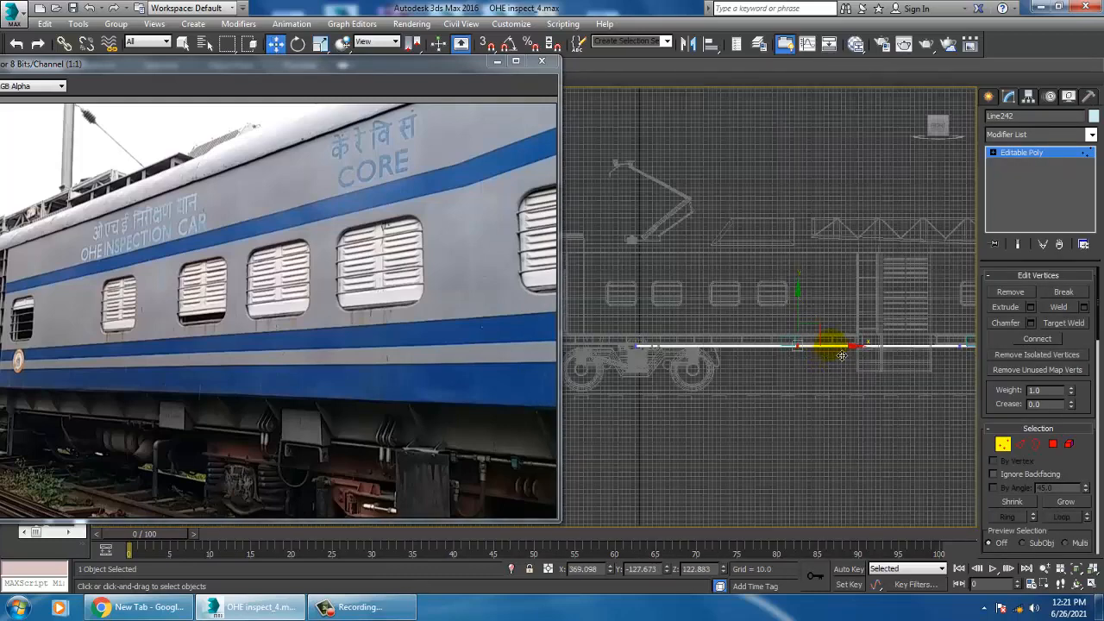
left_click_drag(835, 348, 779, 349)
middle_click_drag(929, 366, 872, 360)
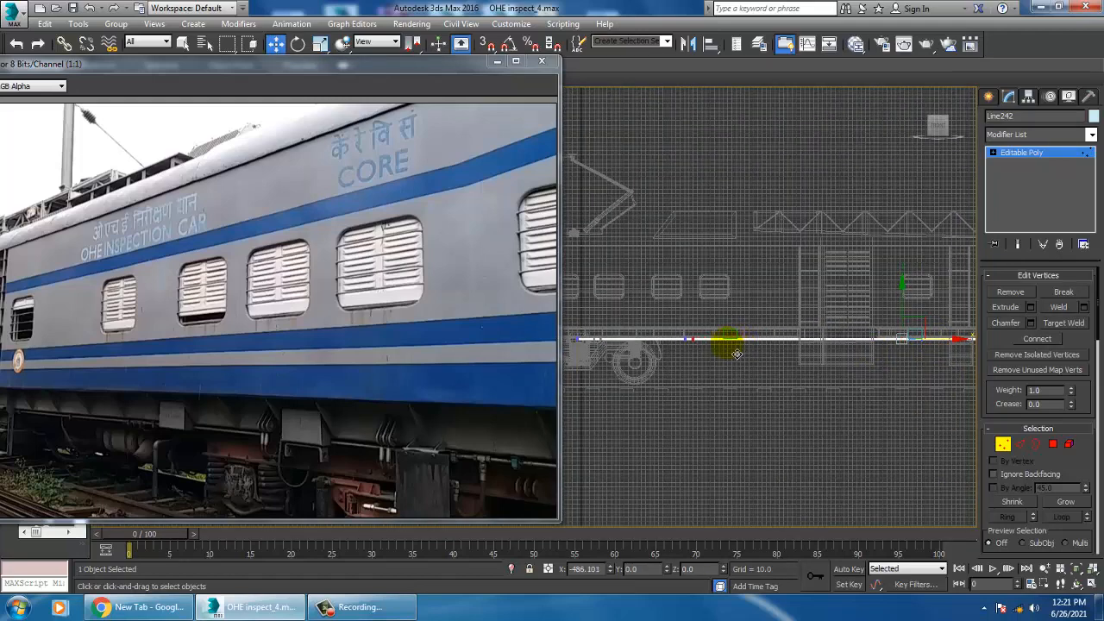
scroll(737, 354, "up", 6)
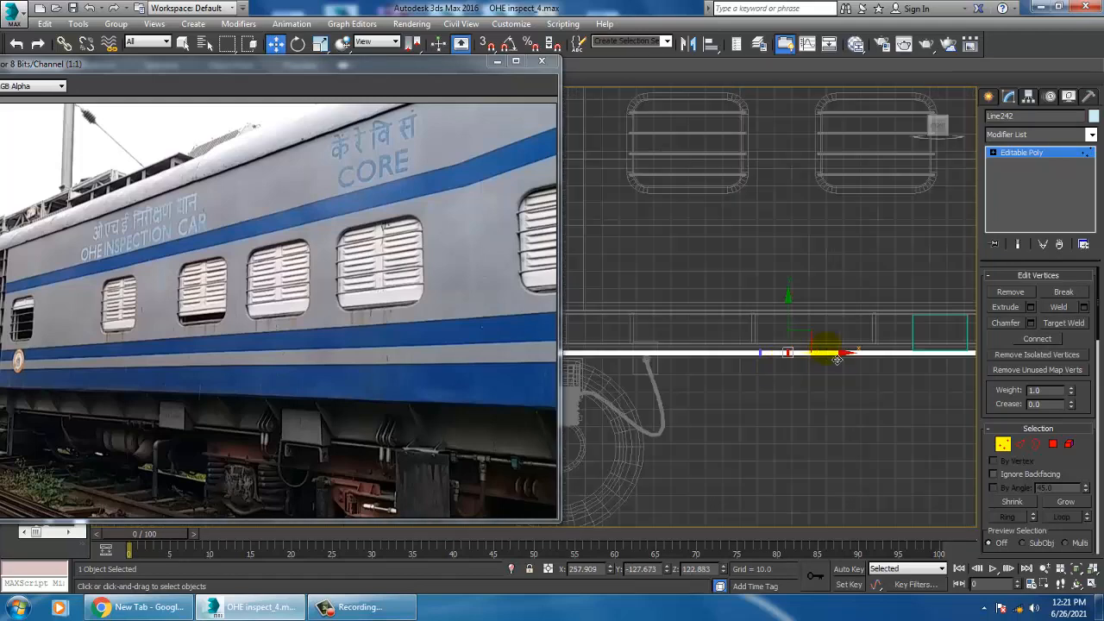
Select the short ring of polygons between the two loops and extrude it by local normal with a height of 1.786.
left_click(1052, 444)
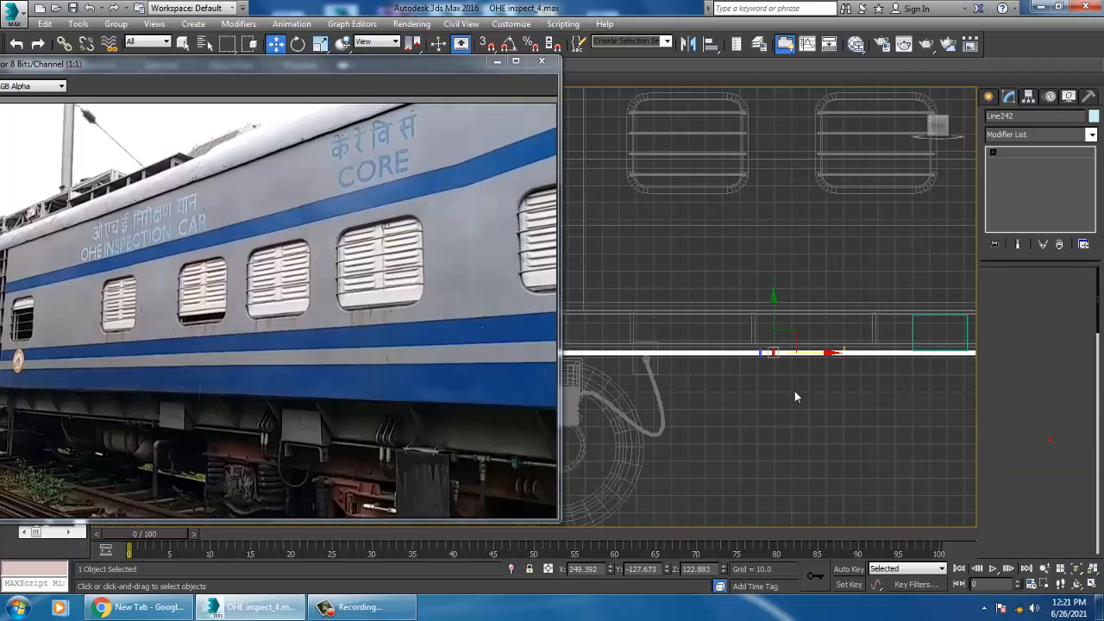
left_click(764, 348)
scroll(773, 382, "up", 2)
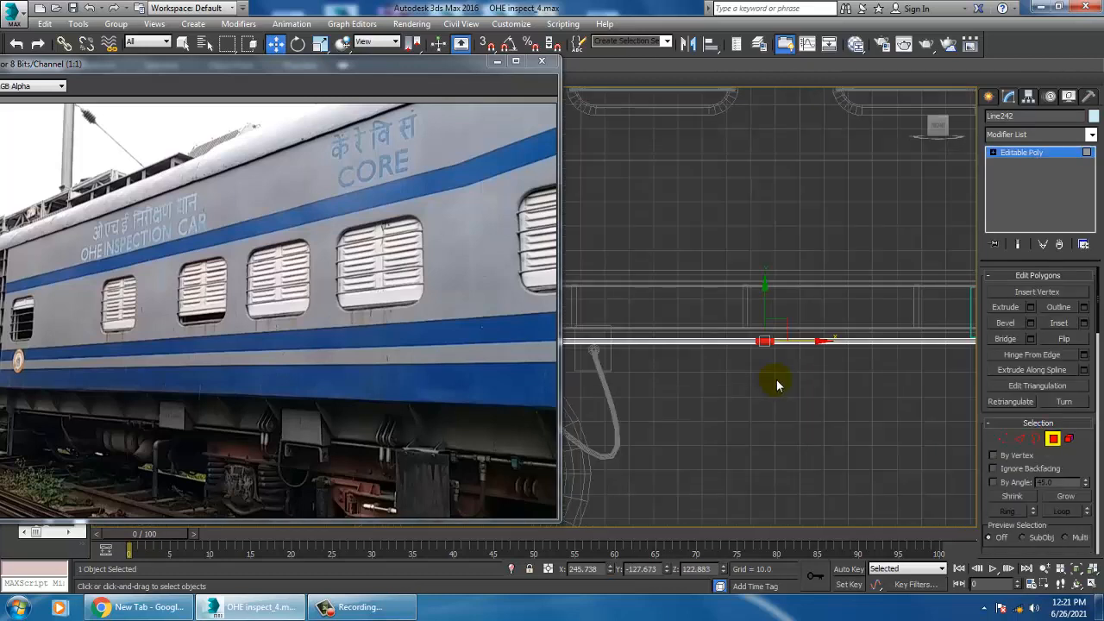
left_click(1029, 308)
left_click(558, 315)
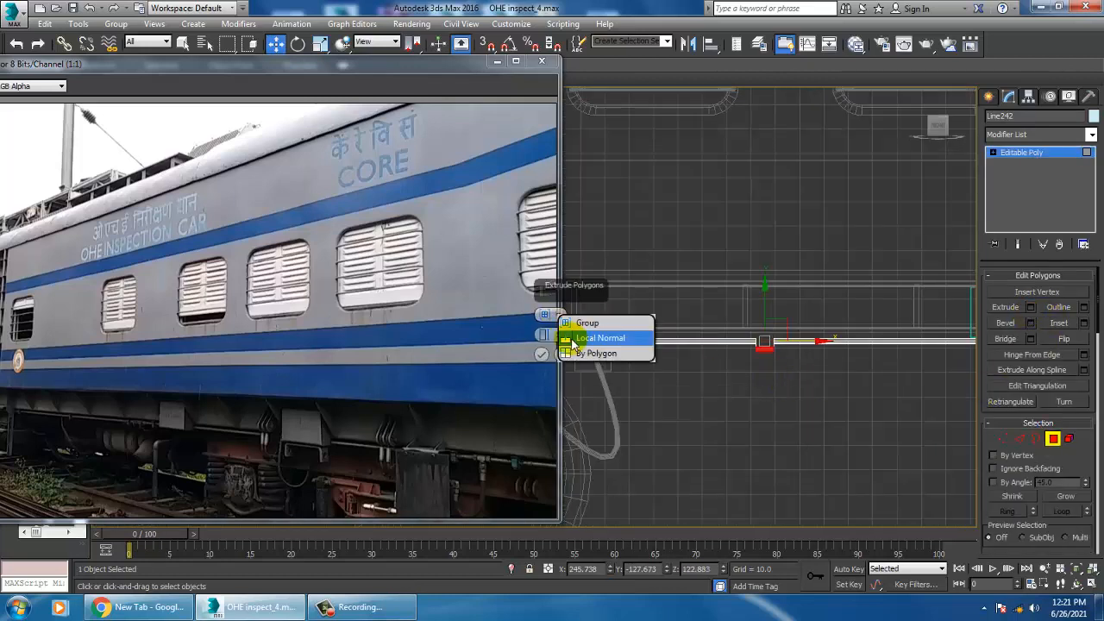
left_click(570, 336)
left_click_drag(541, 337, 542, 358)
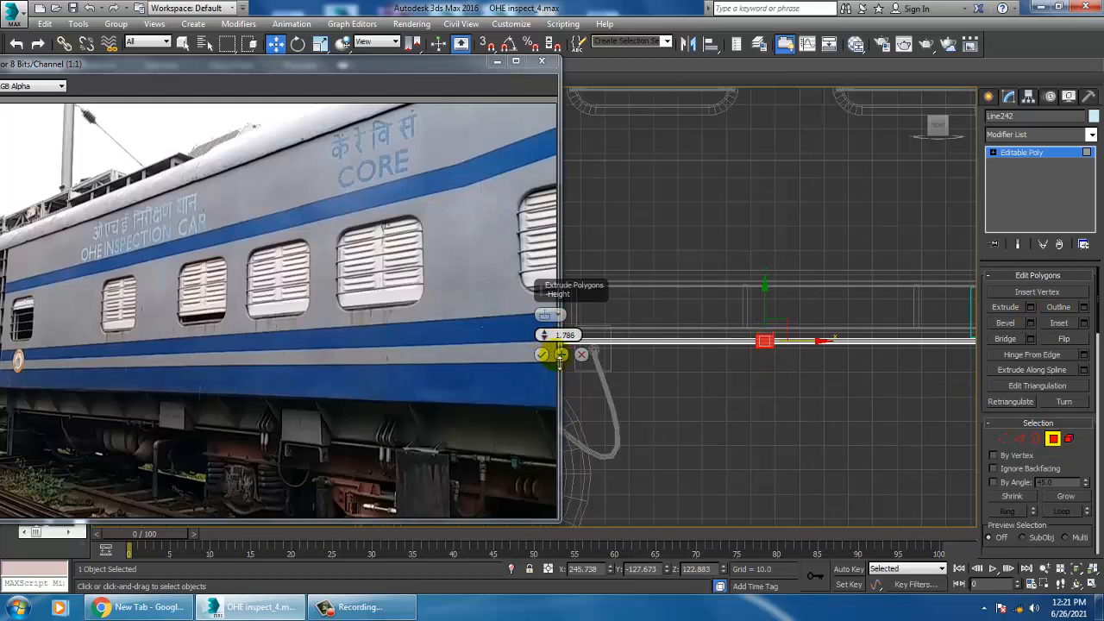
left_click(542, 355)
Scale the extruded collar's outer faces slightly narrower along the pipe and deselect them.
key("r")
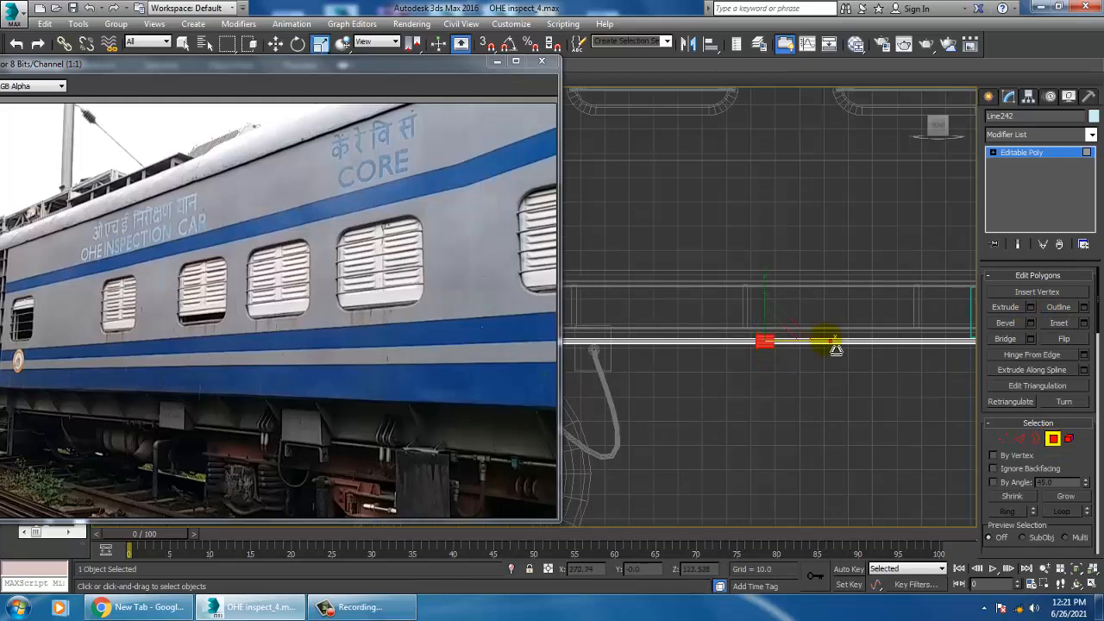
left_click_drag(818, 350, 817, 351)
left_click(827, 379)
key("w")
middle_click_drag(876, 388, 823, 389)
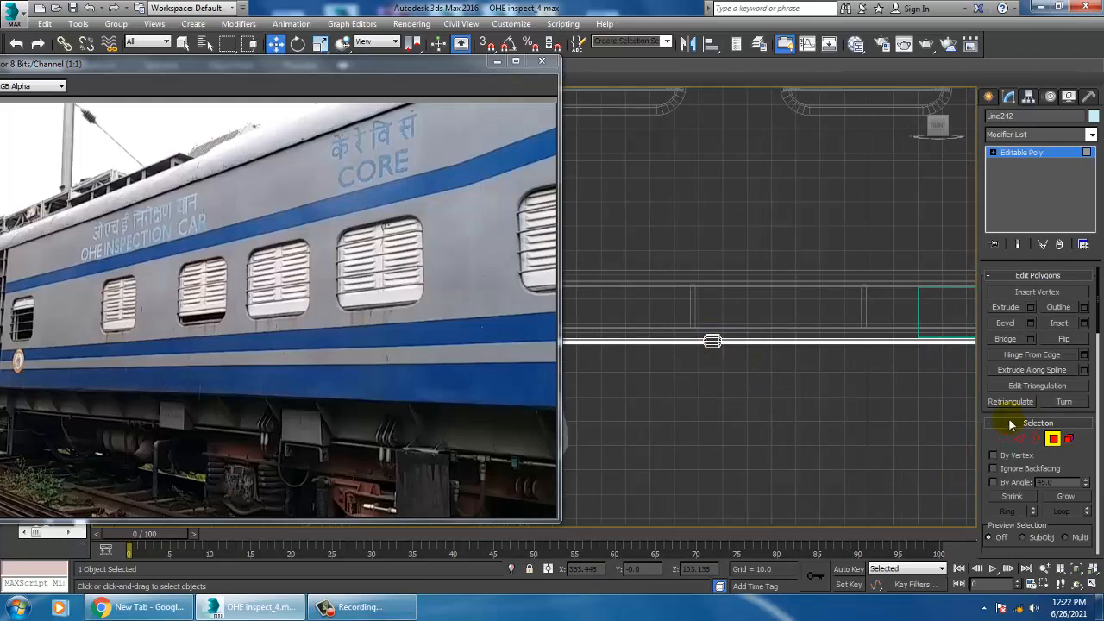
Select the pipe's lengthwise edges beyond the collar and connect them with 2 segments, pinch 0 and slide 0.
left_click(1022, 440)
middle_click_drag(897, 389, 795, 378)
scroll(795, 377, "down", 2)
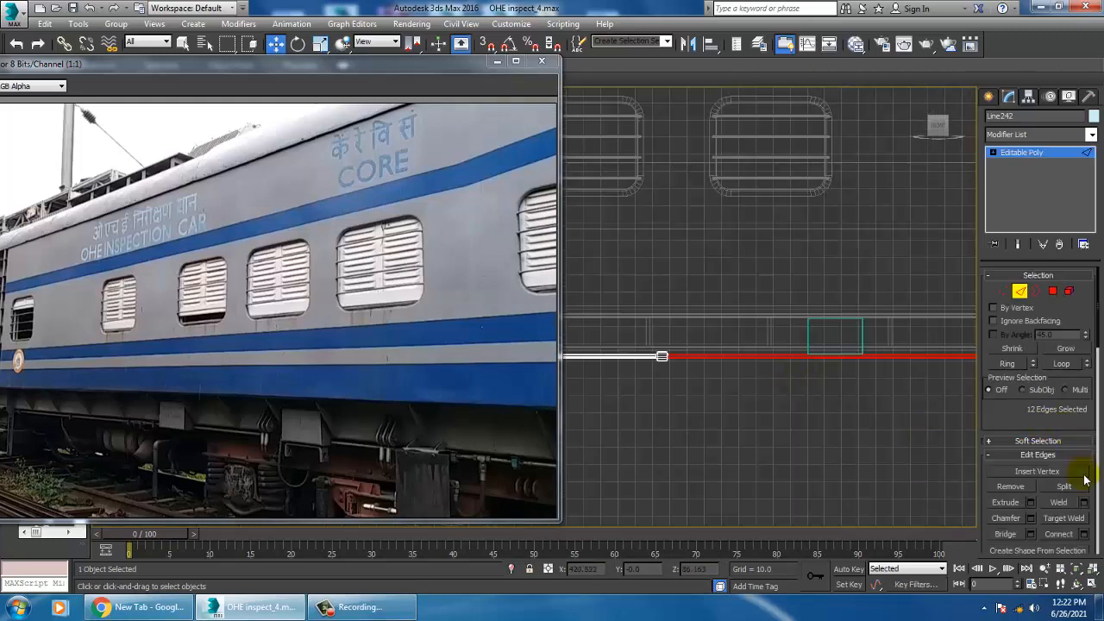
left_click(1083, 533)
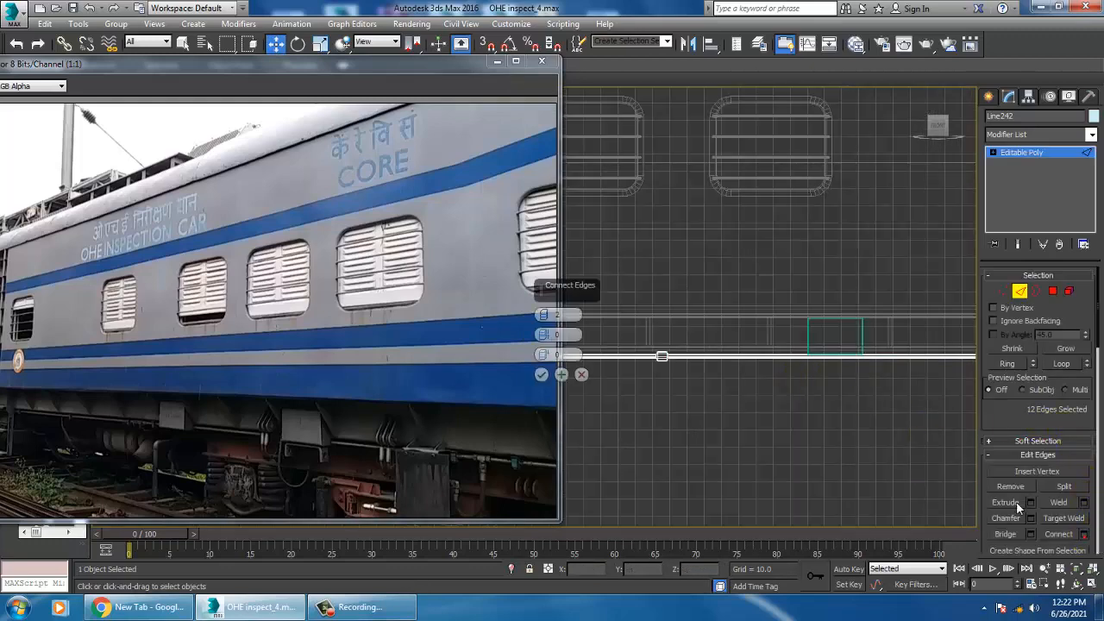
left_click(547, 374)
Move the two new vertex loops along the pipe until they enclose a short section at the end of the nearer equipment box.
scroll(810, 370, "down", 3)
middle_click_drag(810, 371, 744, 357)
key("1")
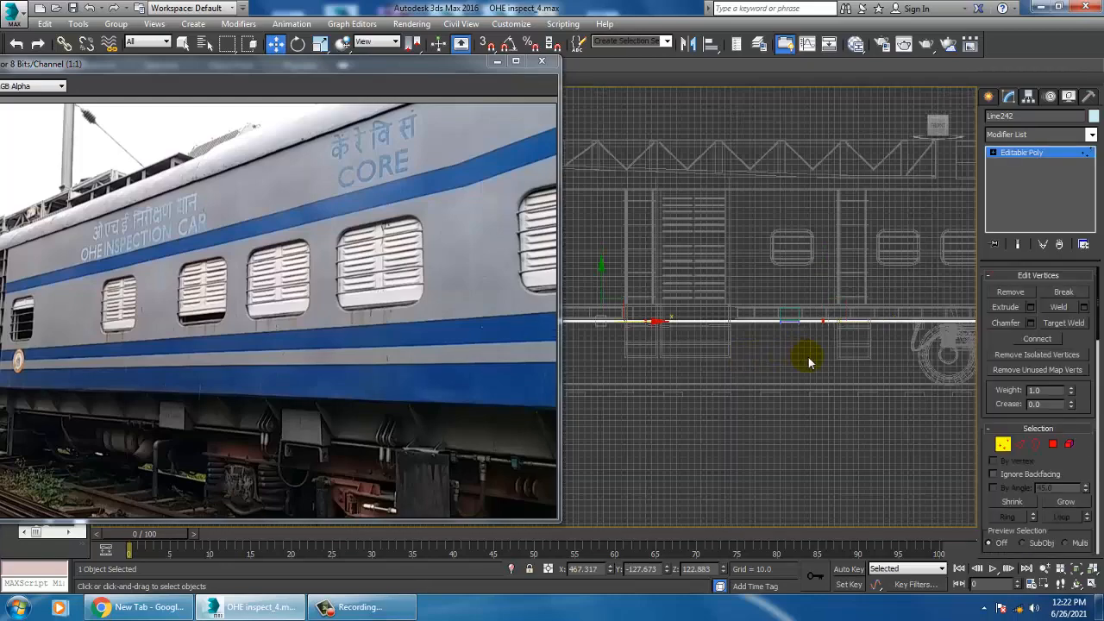
middle_click_drag(695, 310, 770, 315)
scroll(771, 316, "down", 3)
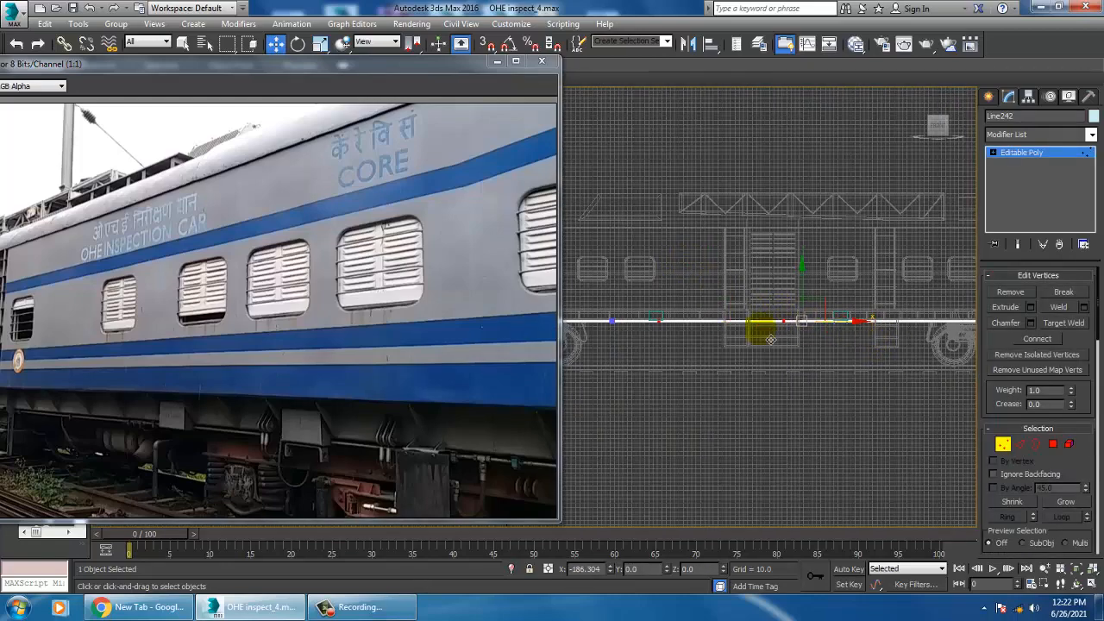
scroll(777, 315, "up", 3)
left_click_drag(882, 356, 880, 354)
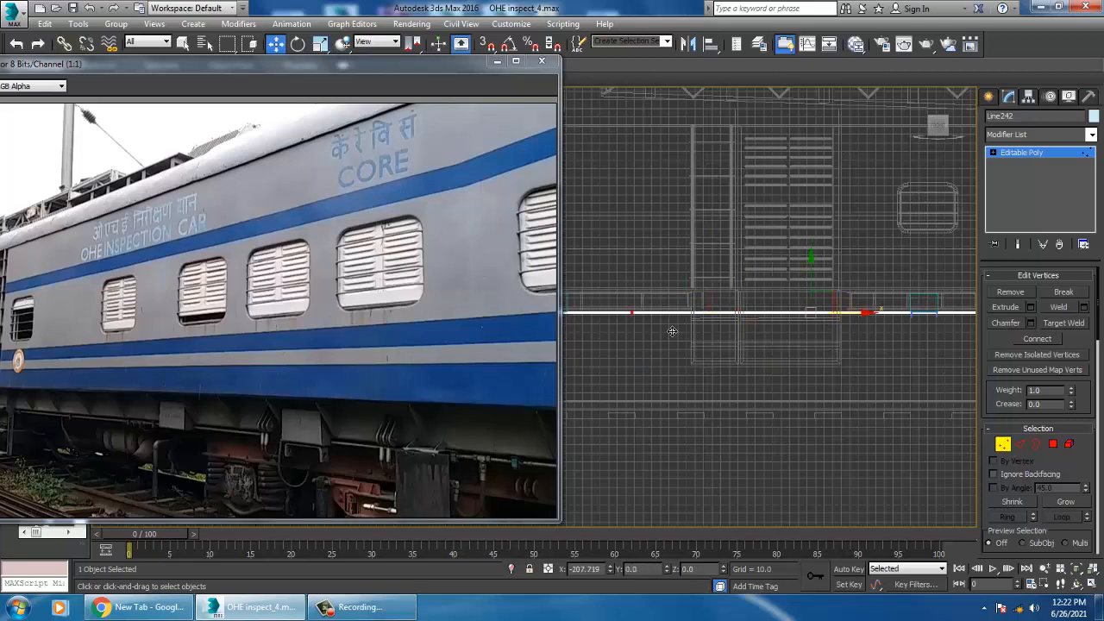
left_click_drag(672, 331, 622, 337)
middle_click_drag(623, 336, 877, 385)
scroll(878, 385, "up", 2)
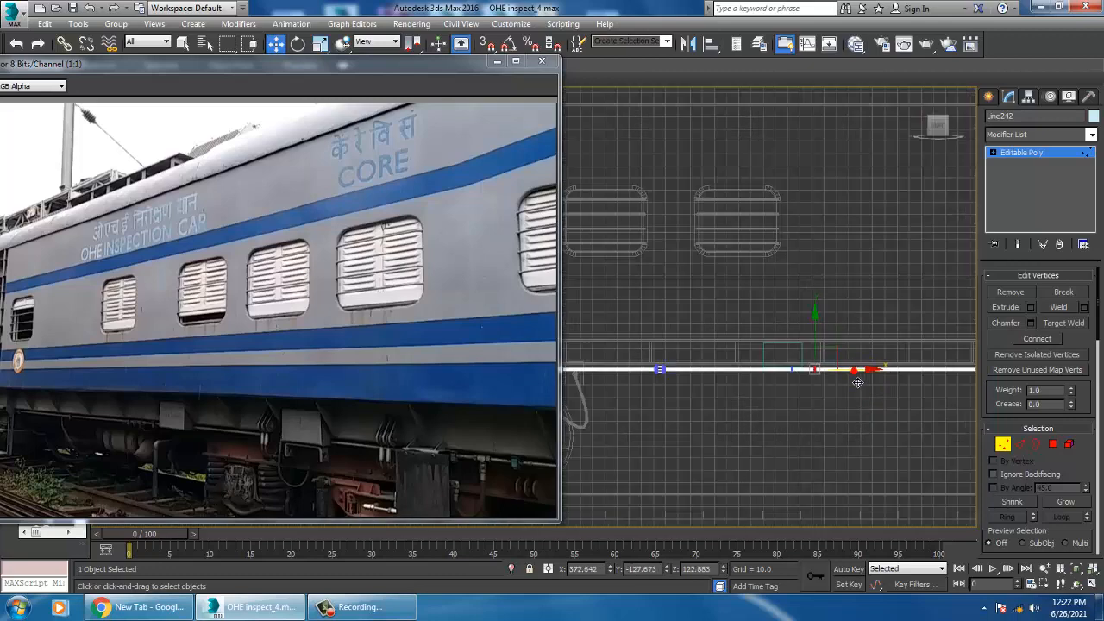
scroll(853, 375, "up", 2)
Extrude the polygon ring of this short section by 1.786 as a second collar and leave polygon editing.
key("4")
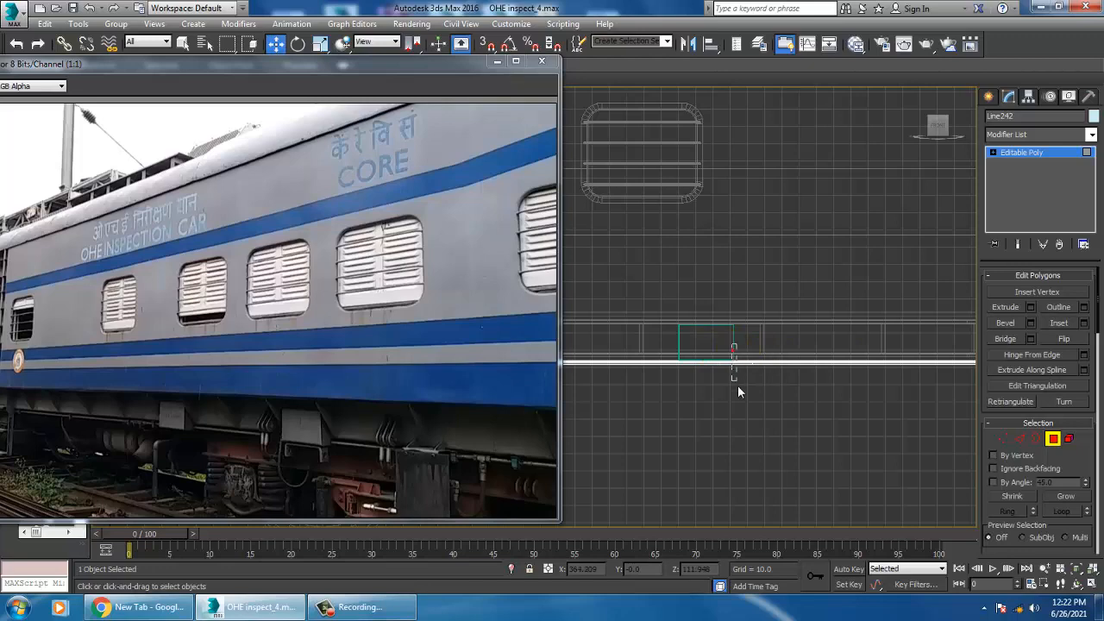
left_click(738, 362)
left_click(1030, 308)
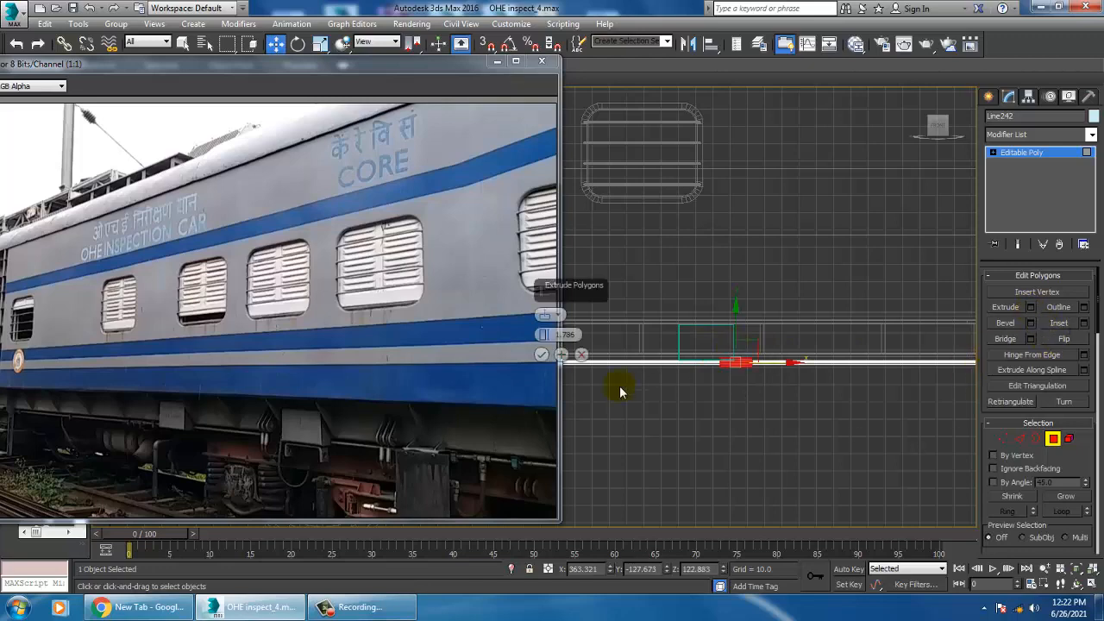
left_click(530, 354)
scroll(722, 406, "down", 3)
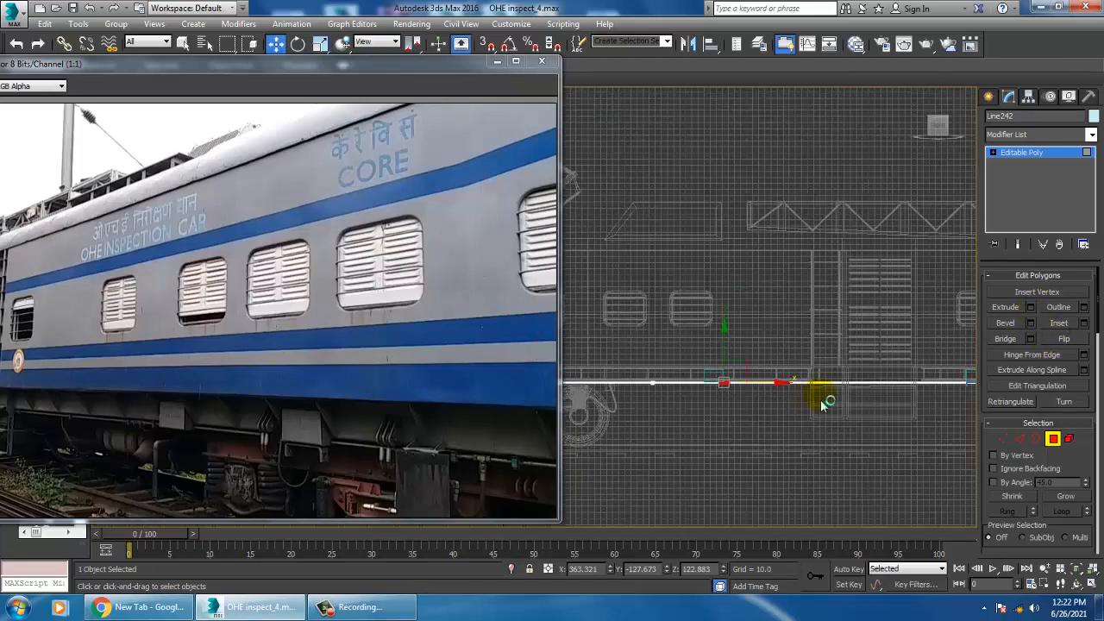
scroll(732, 370, "up", 5)
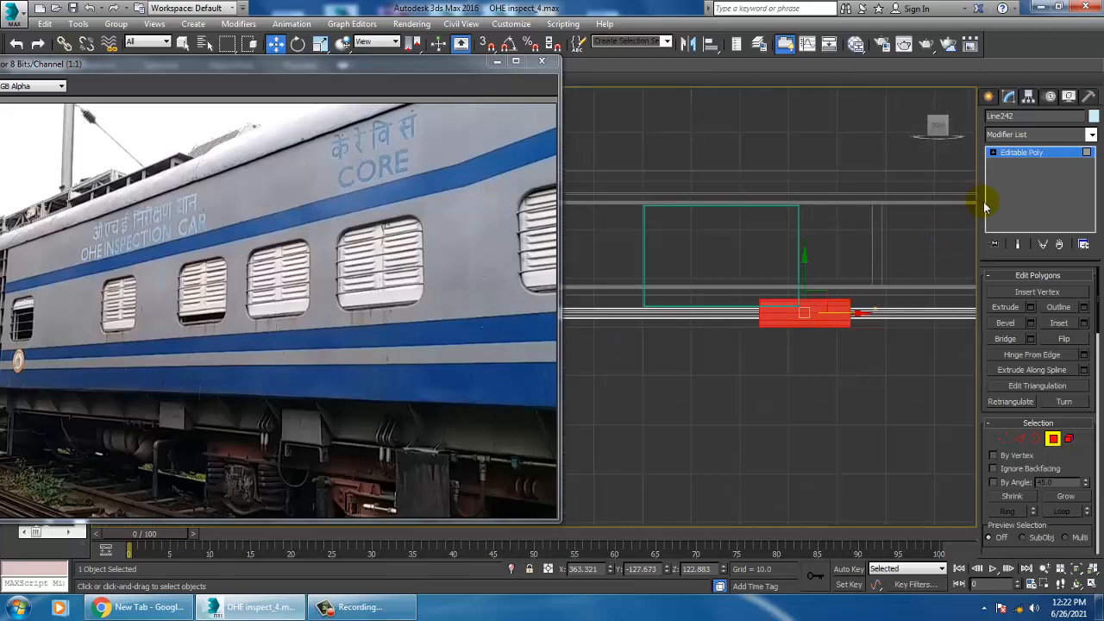
left_click(1026, 156)
scroll(858, 309, "down", 3)
middle_click_drag(866, 323, 723, 380)
scroll(723, 380, "down", 2)
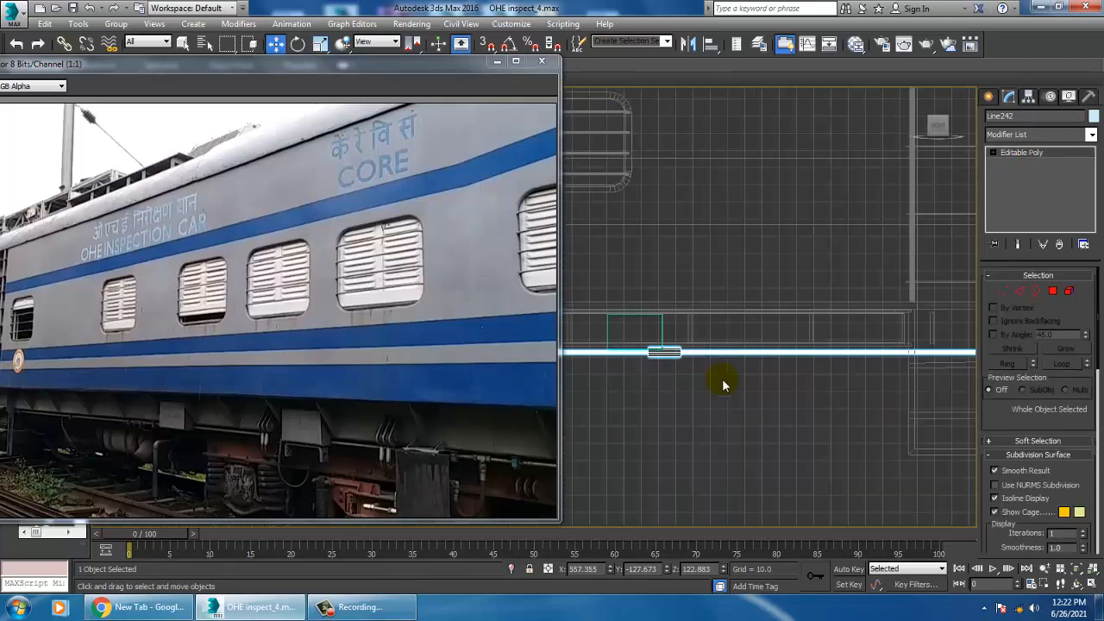
scroll(708, 366, "up", 1)
Move the reference photo window aside and frame the pipe's end in the left view.
key("alt+w")
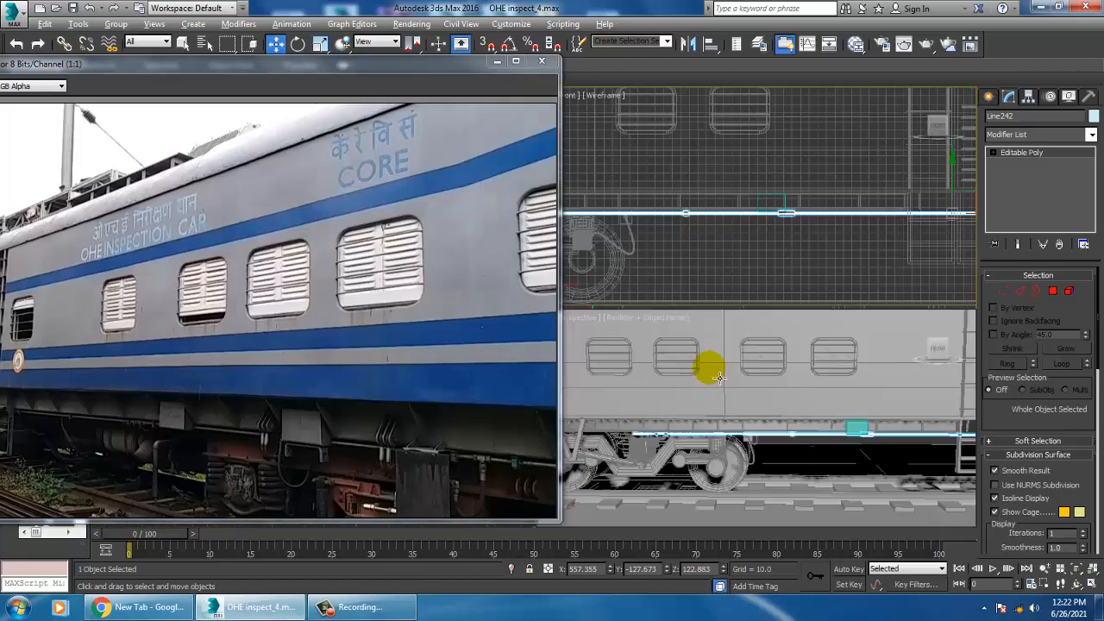
left_click_drag(373, 69, 252, 80)
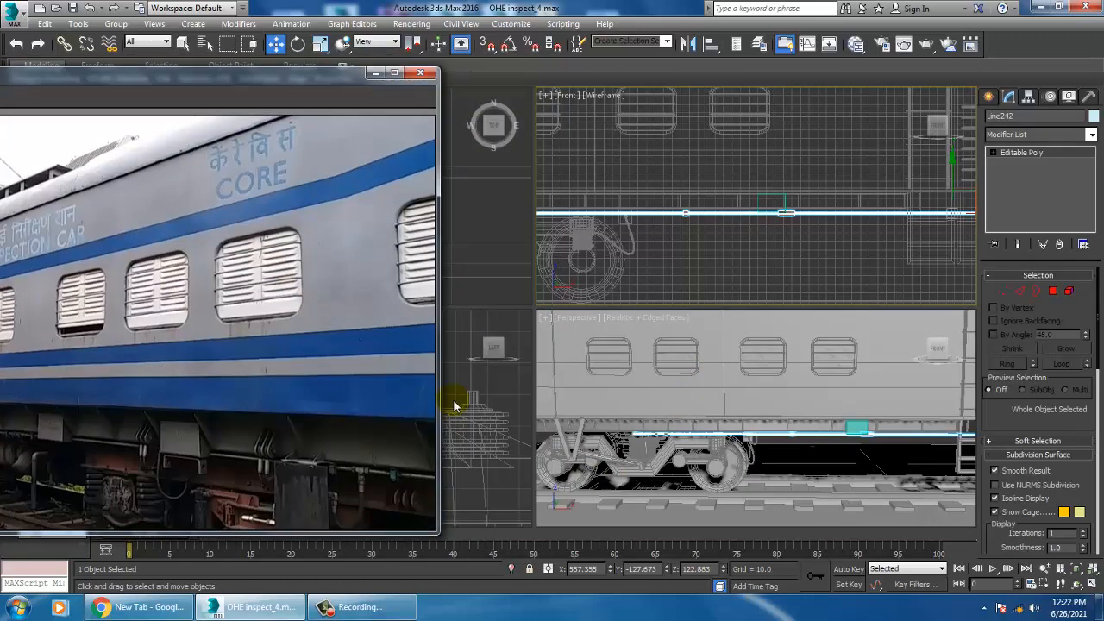
right_click(479, 384)
key("alt+w")
key("z")
scroll(620, 322, "down", 8)
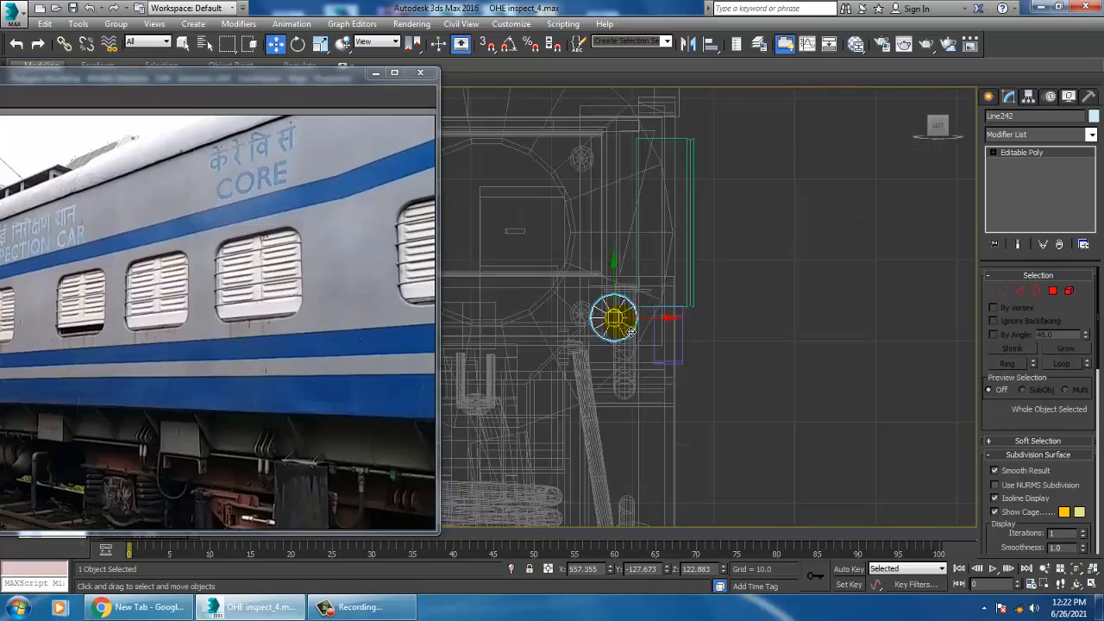
middle_click_drag(634, 338, 702, 325)
scroll(675, 319, "up", 2)
Draw a closed four-point line profile over the pipe's end with viewport rendering off, its long side about 5 units tall.
left_click(988, 97)
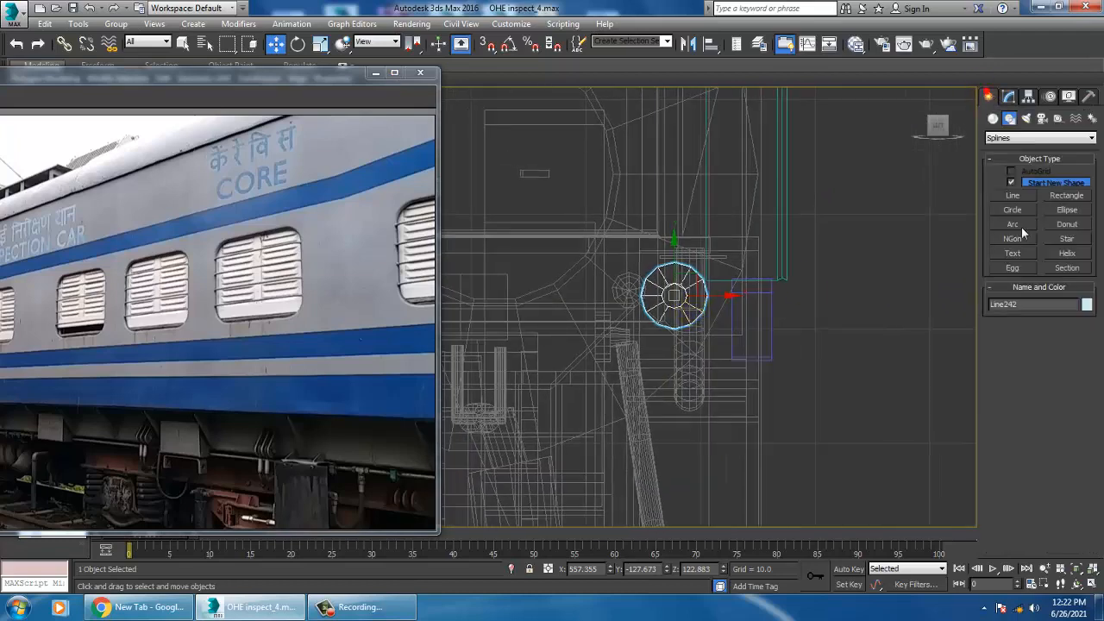
left_click(1014, 196)
scroll(764, 301, "up", 5)
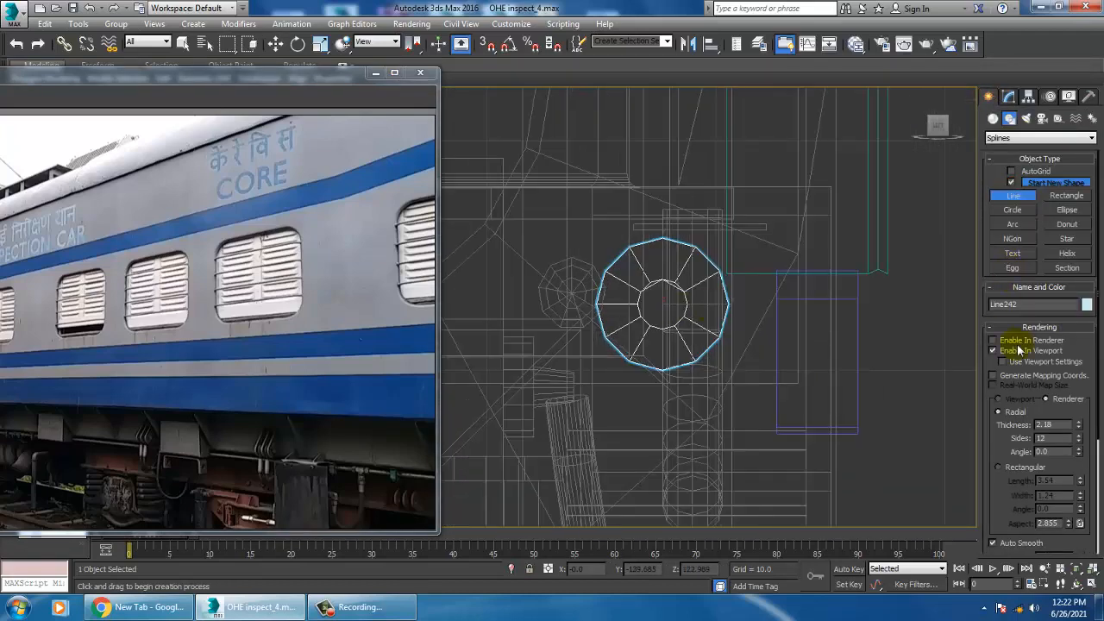
middle_click_drag(724, 419, 761, 418)
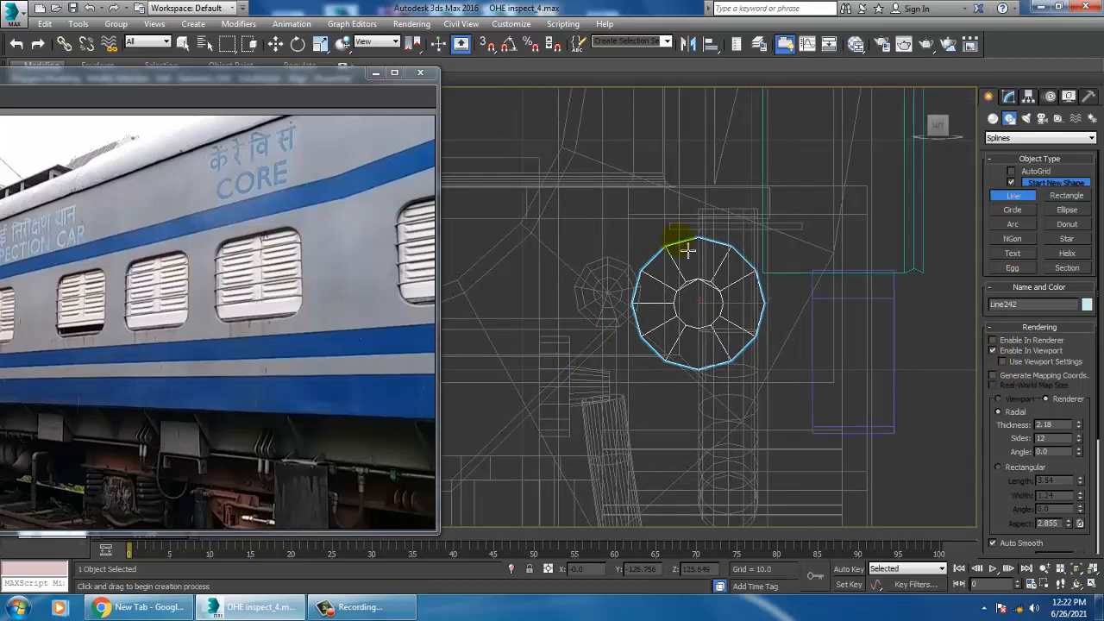
left_click(686, 249)
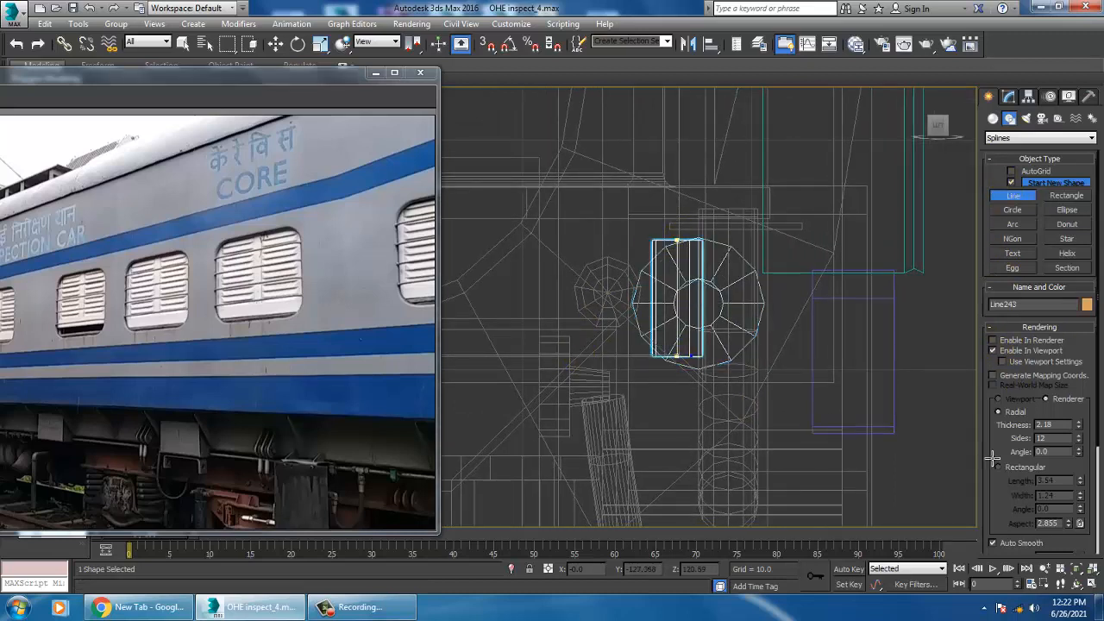
right_click(690, 352)
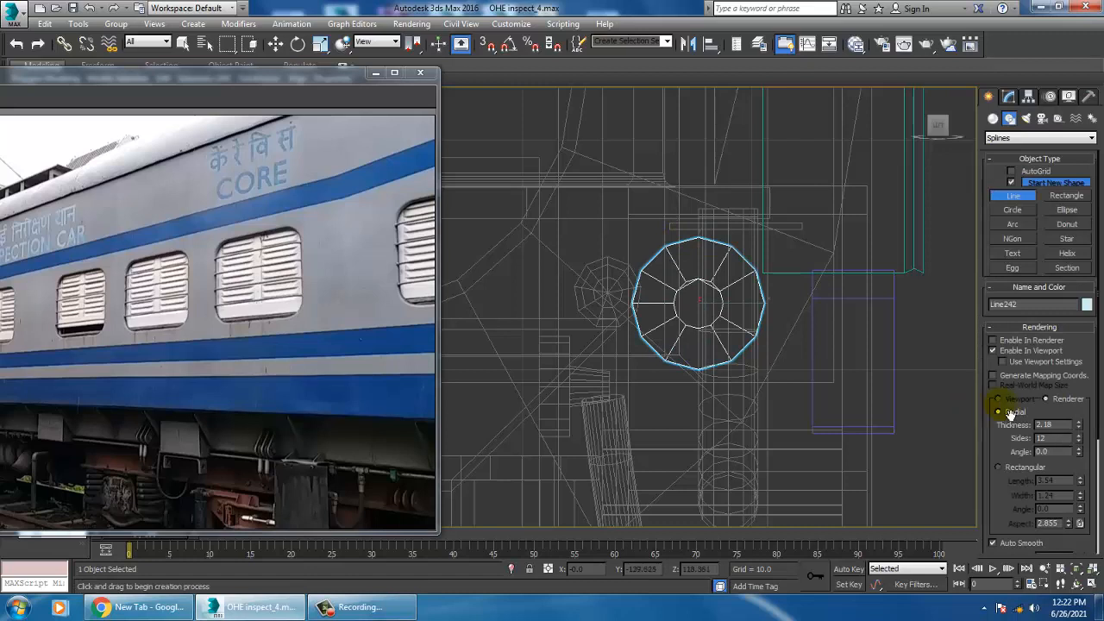
left_click(683, 250)
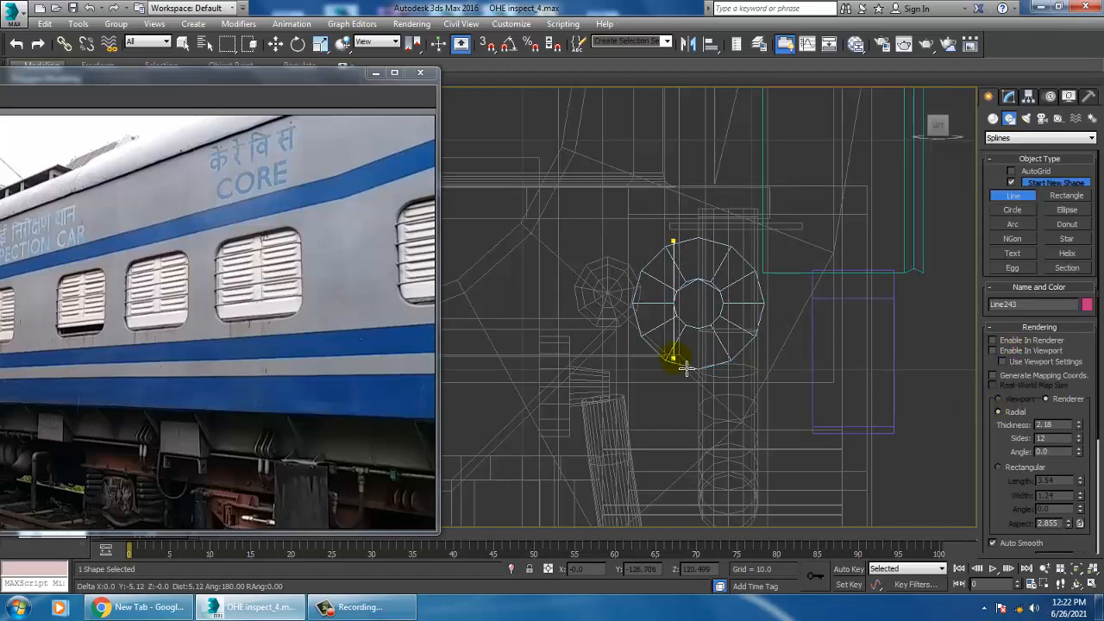
left_click(681, 362)
left_click(740, 317)
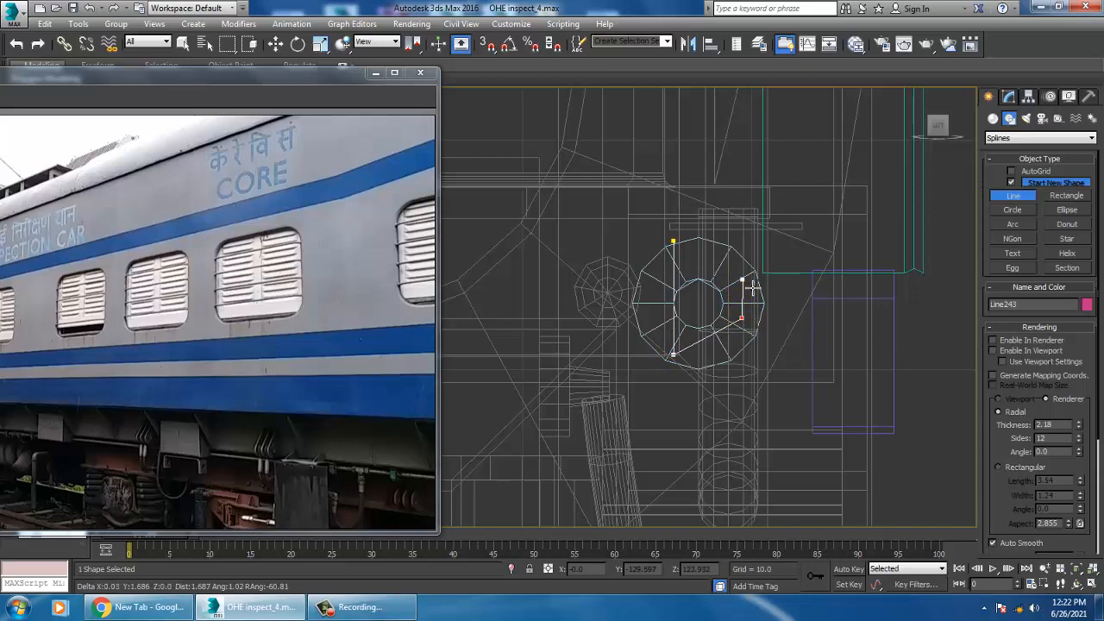
left_click(741, 270)
left_click(675, 241)
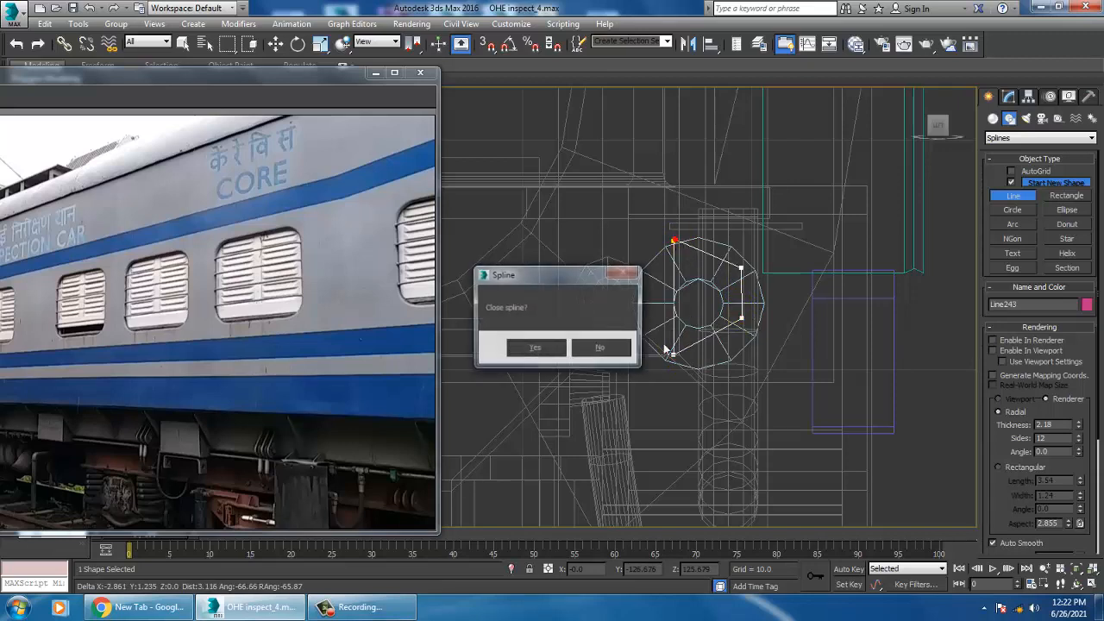
left_click(537, 356)
Fillet the profile's two outer corner vertices by about 1.235 and leave vertex editing.
key("w")
key("1")
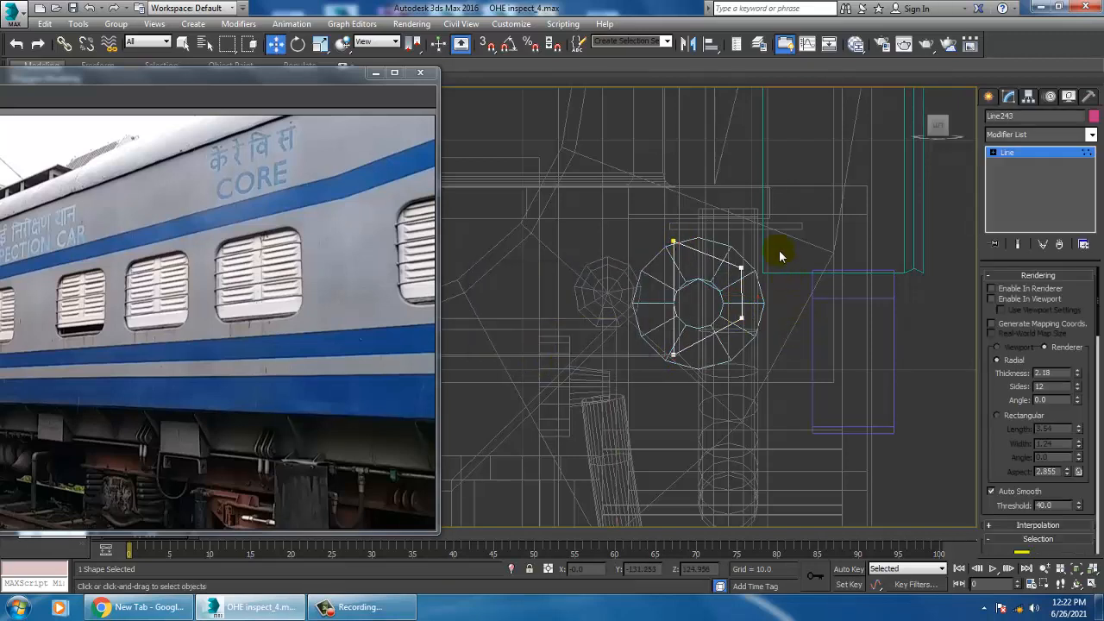
scroll(1013, 463, "down", 10)
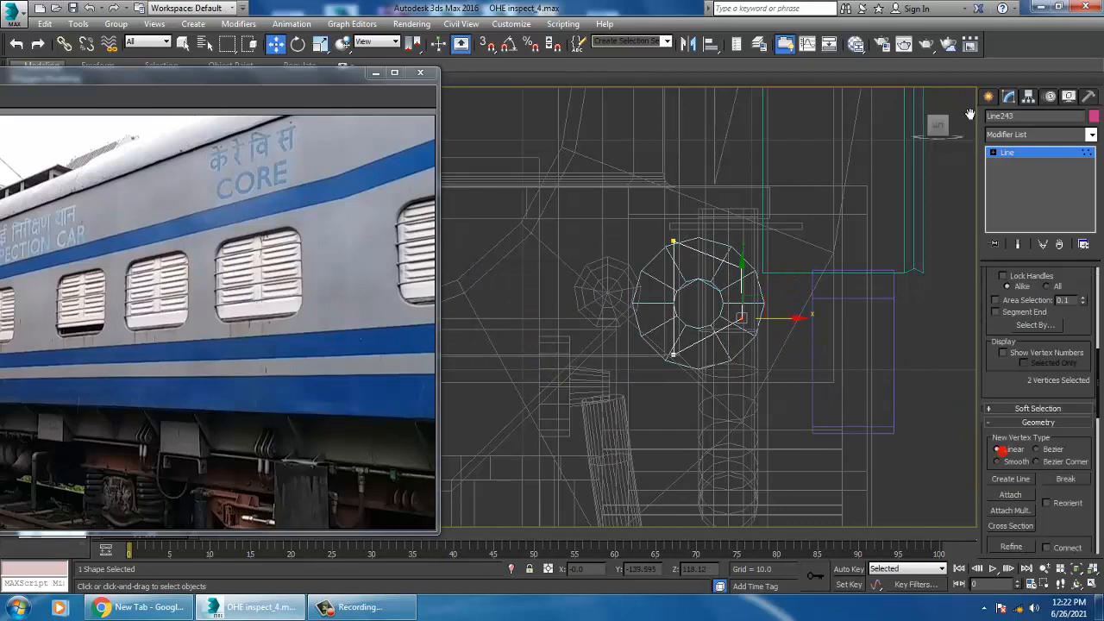
left_click(1011, 537)
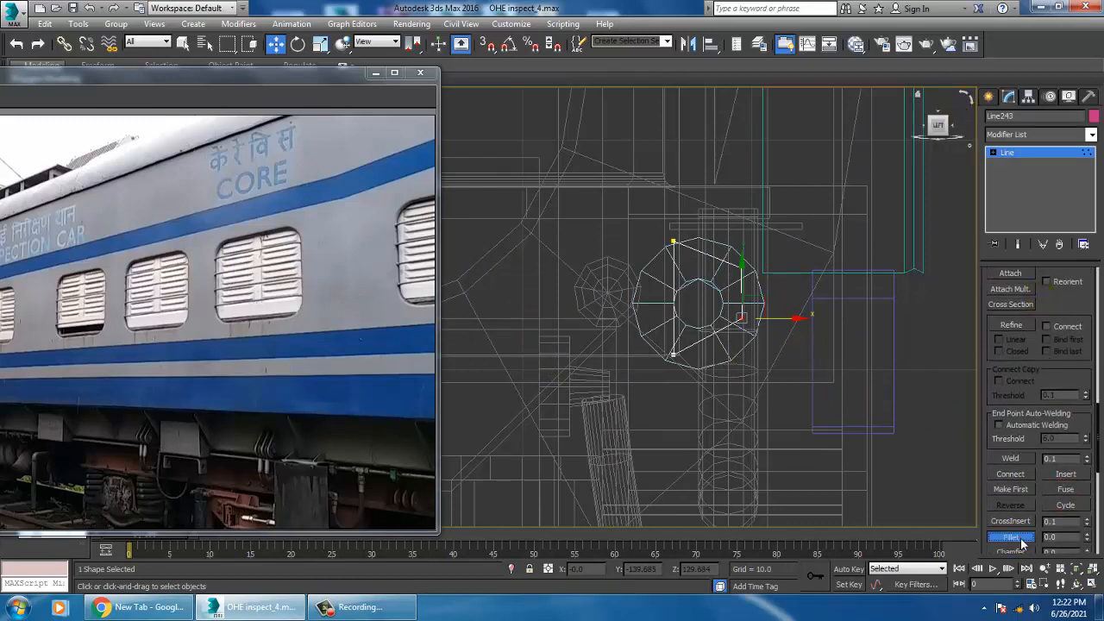
left_click_drag(746, 275, 741, 262)
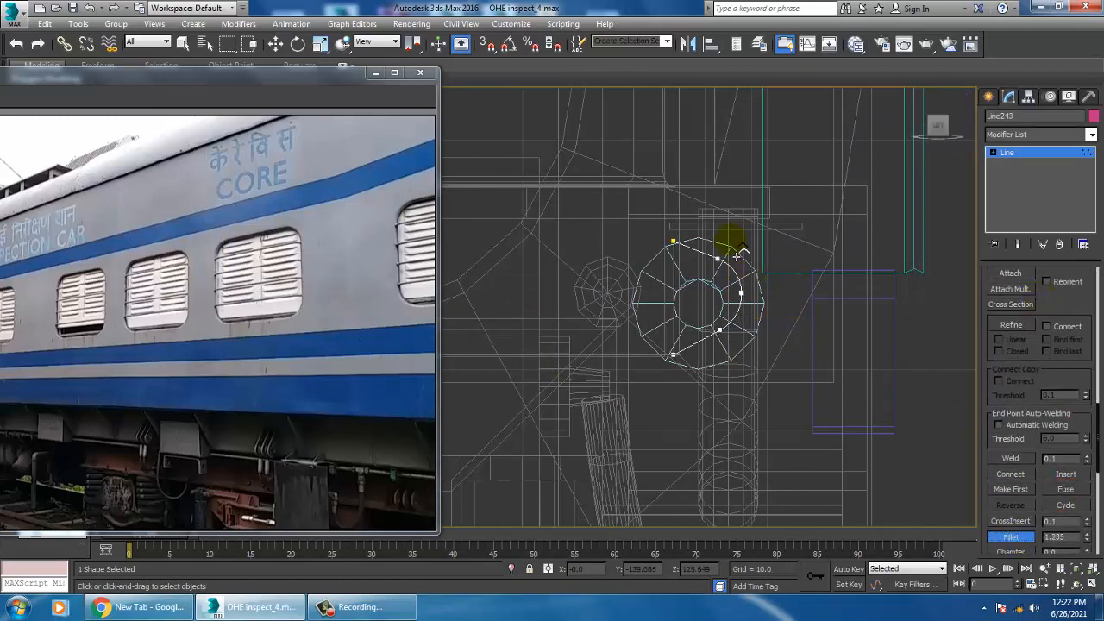
left_click(1007, 152)
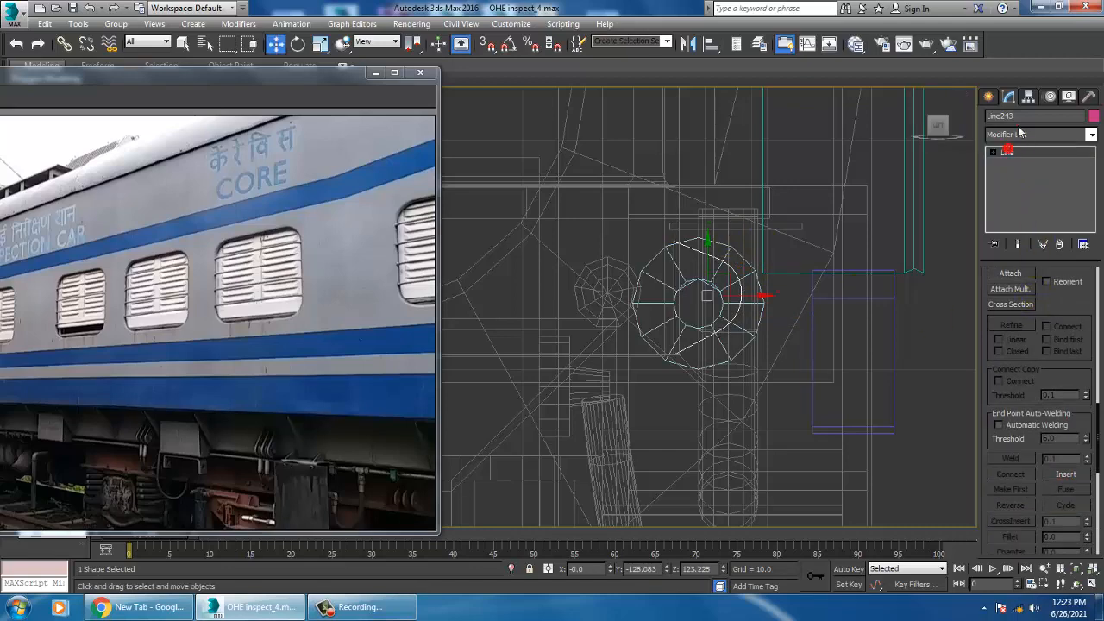
Extrude the rounded profile by 0.2 into a thin plate.
left_click(1019, 137)
type("ex")
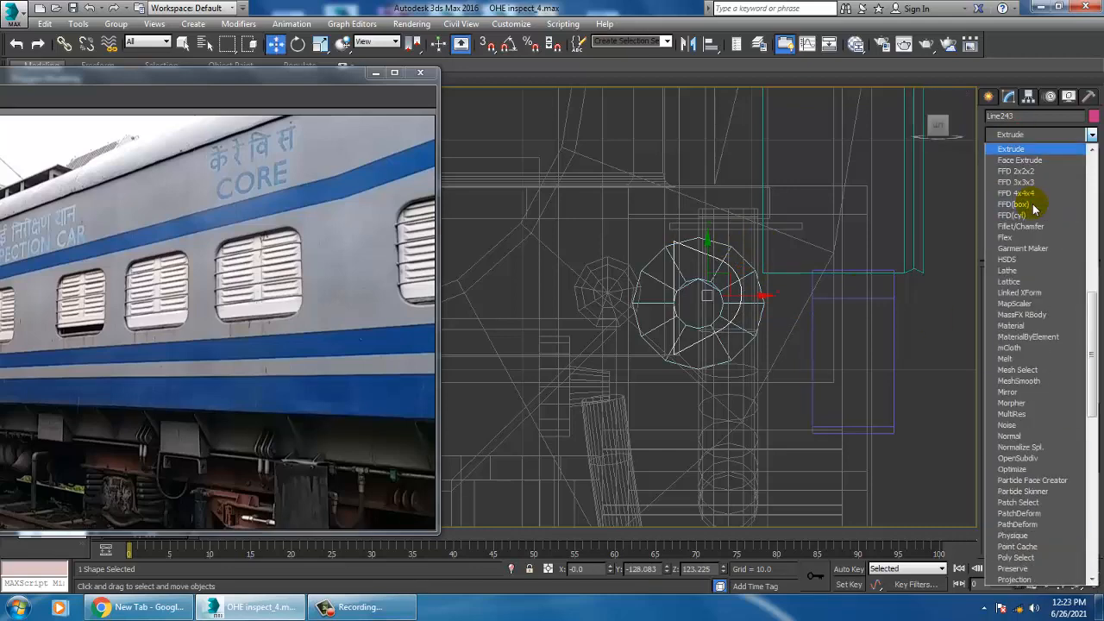
key("Return")
key("alt+w")
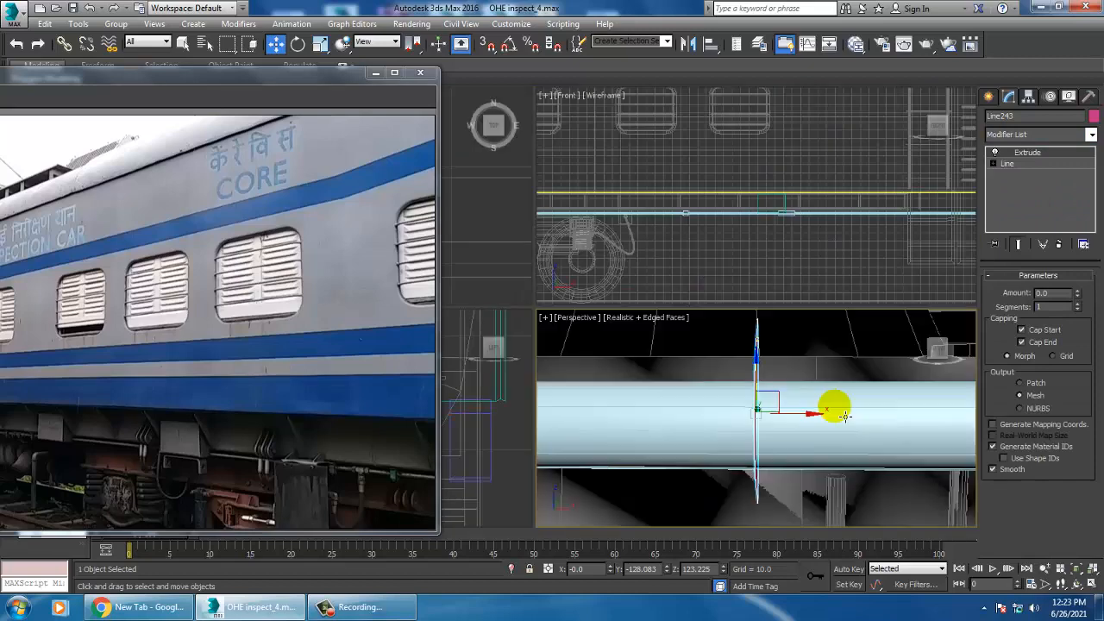
middle_click_drag(872, 413, 901, 413, "alt")
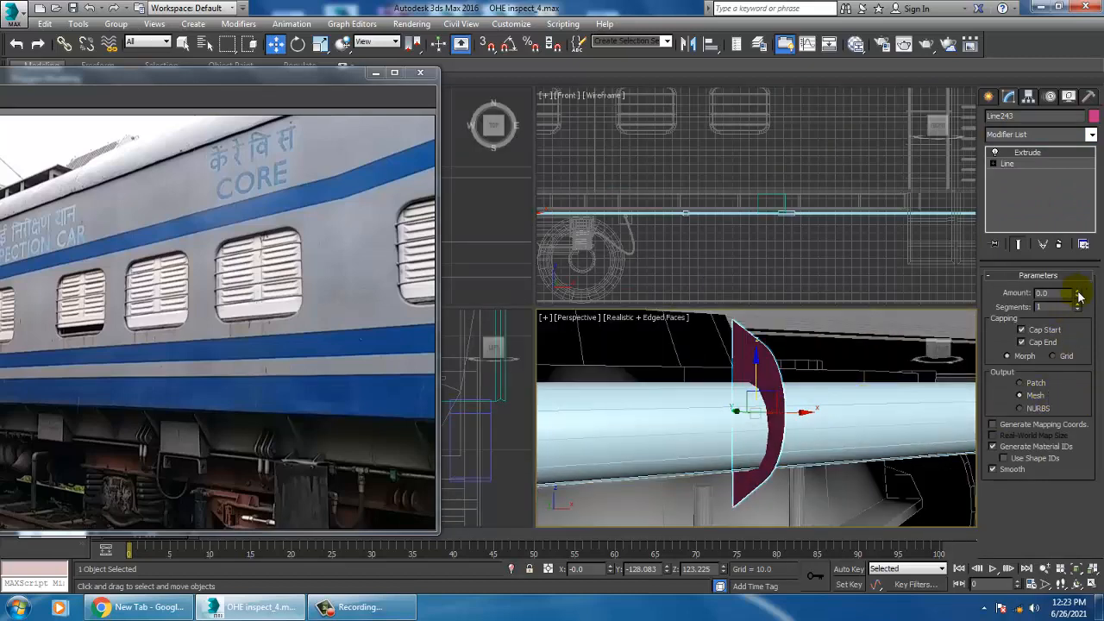
left_click_drag(1079, 295, 1080, 295)
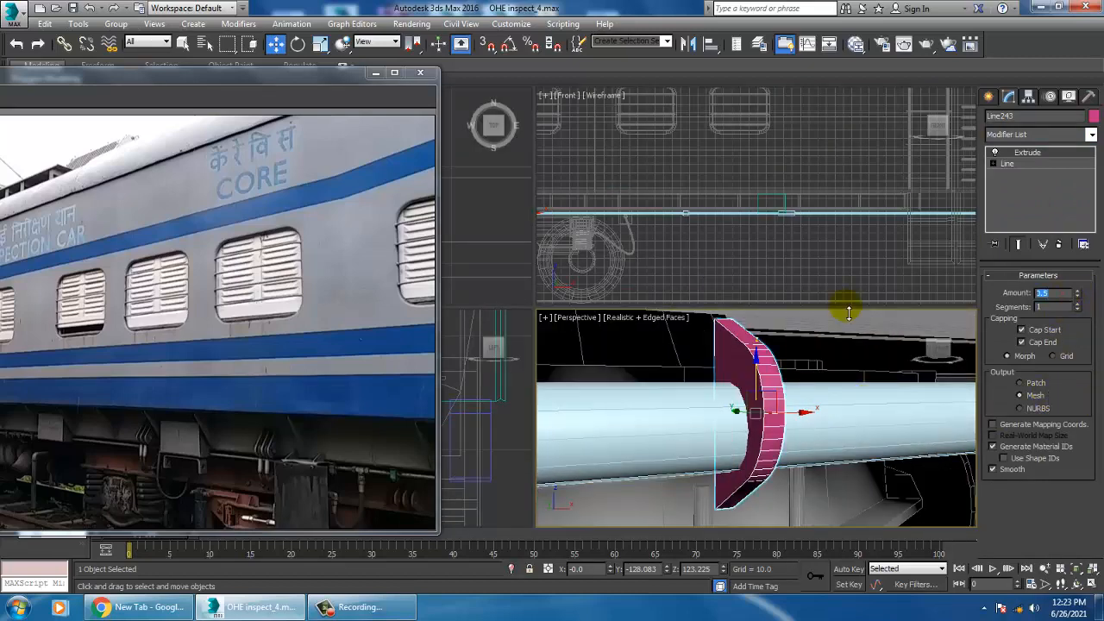
key("Return")
Raise the plate above the pipe by about 7.8 units and shift it inward toward the underframe beam.
scroll(773, 406, "down", 4)
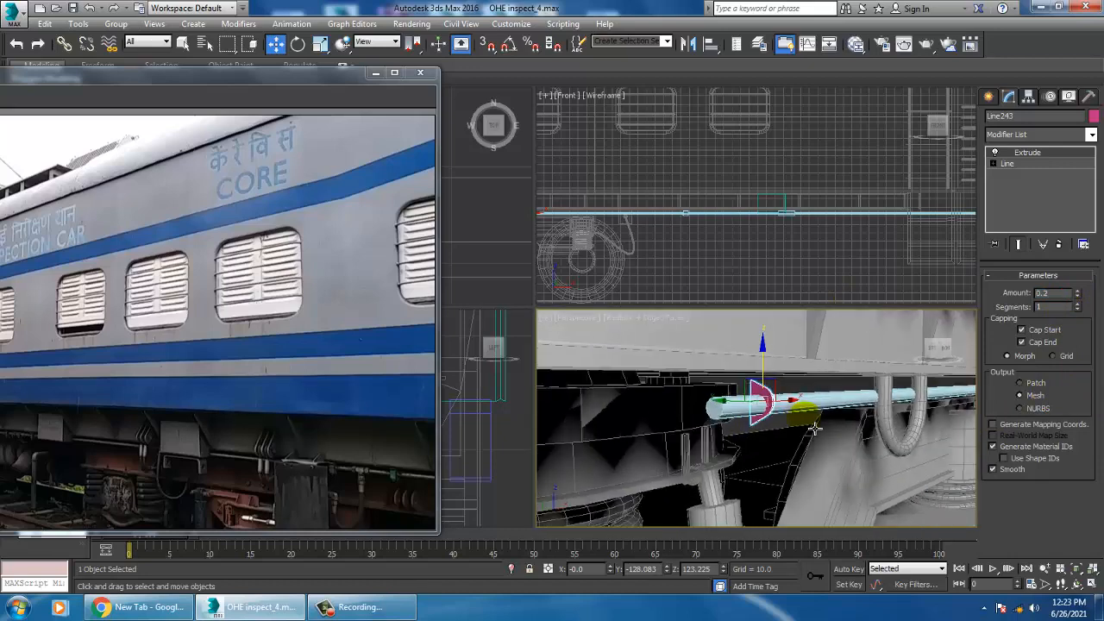
middle_click_drag(772, 406, 845, 388, "alt")
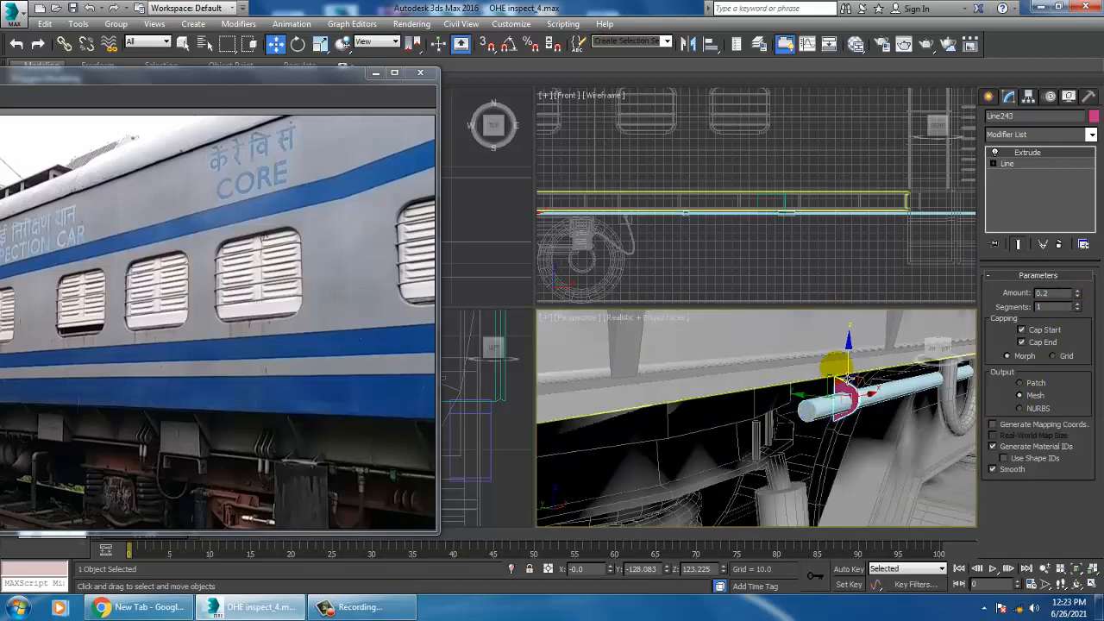
left_click_drag(859, 366, 873, 330)
key("z")
scroll(880, 345, "down", 3)
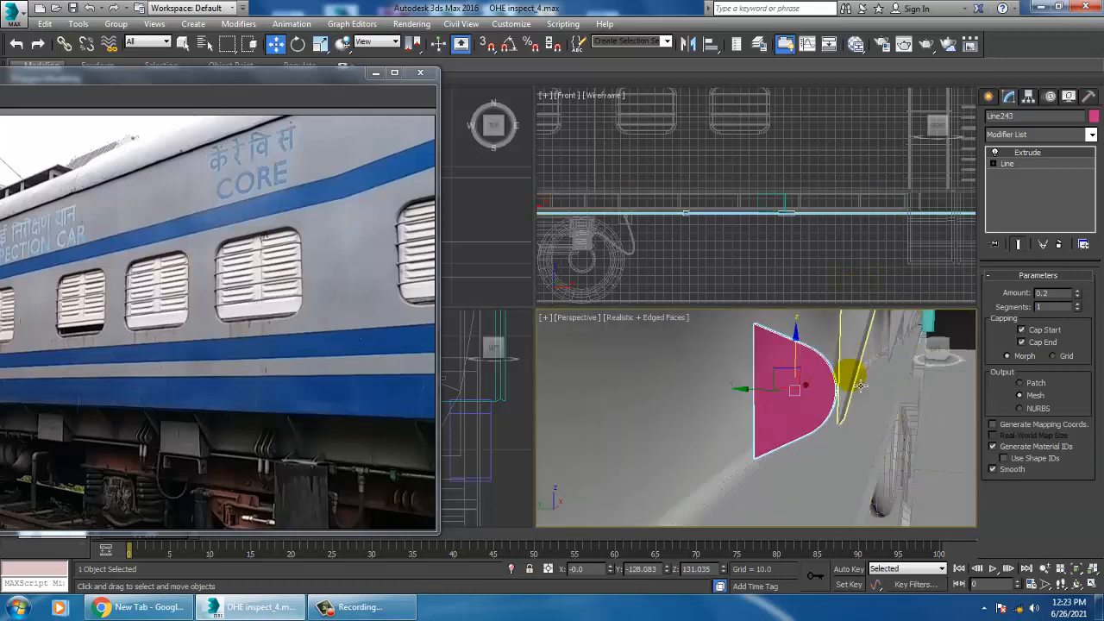
middle_click_drag(856, 379, 795, 411, "alt")
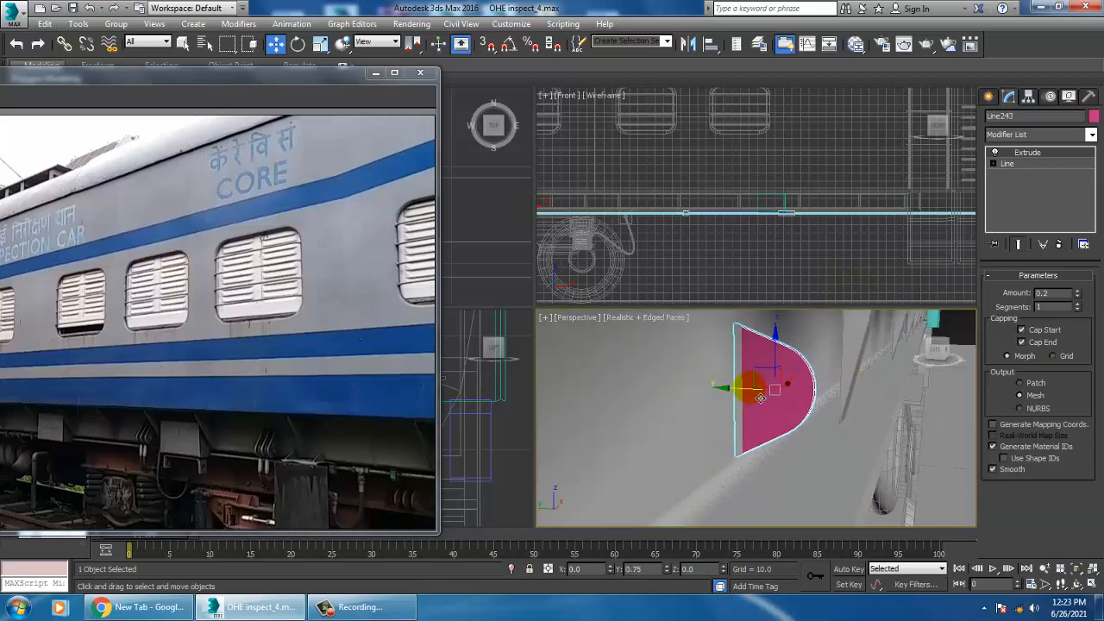
Move the plate along the car past the bogie to X 204.548, within a beam bay before the equipment box.
middle_click_drag(849, 396, 656, 412, "alt")
key("alt+w")
left_click_drag(655, 412, 787, 411)
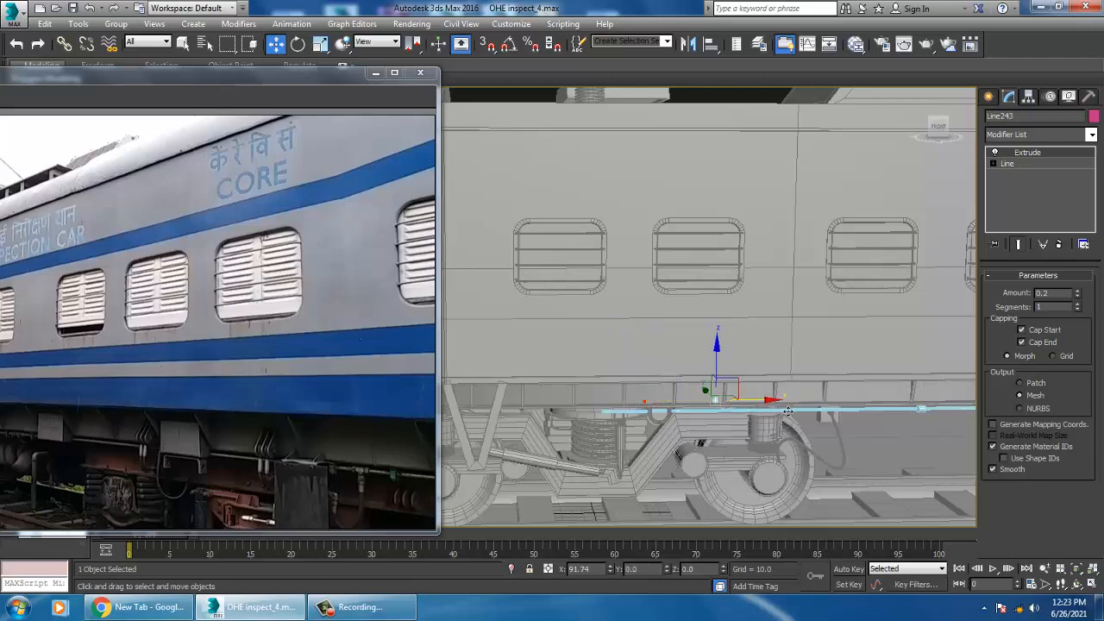
scroll(733, 394, "down", 10)
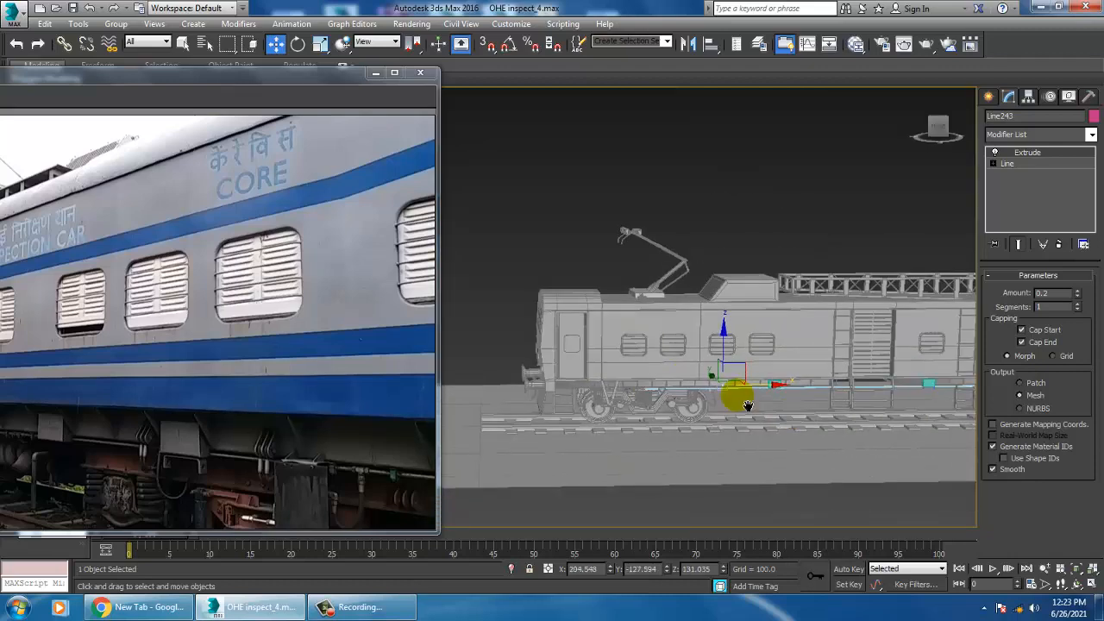
scroll(779, 406, "up", 10)
scroll(696, 387, "up", 8)
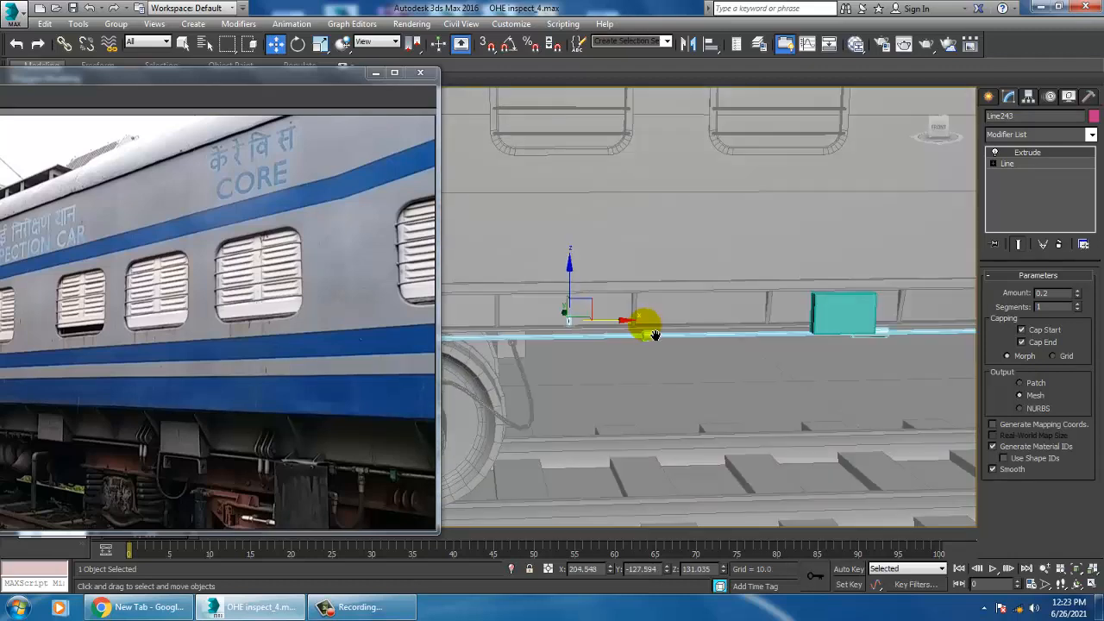
middle_click_drag(564, 386, 616, 390)
scroll(609, 386, "up", 2)
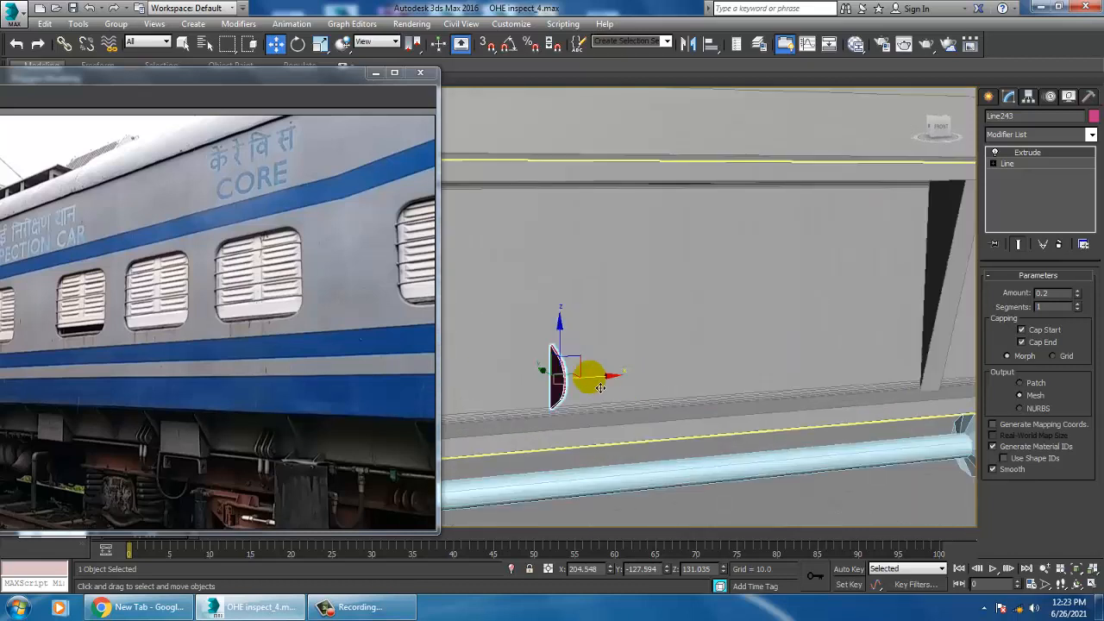
left_click_drag(596, 384, 611, 378, "shift")
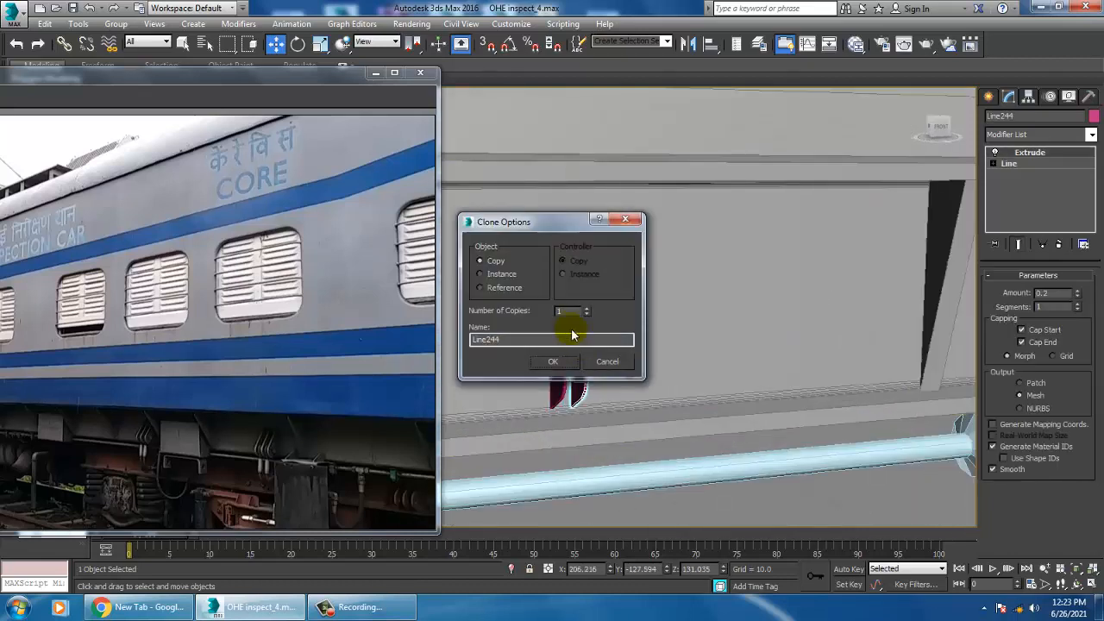
left_click(607, 363)
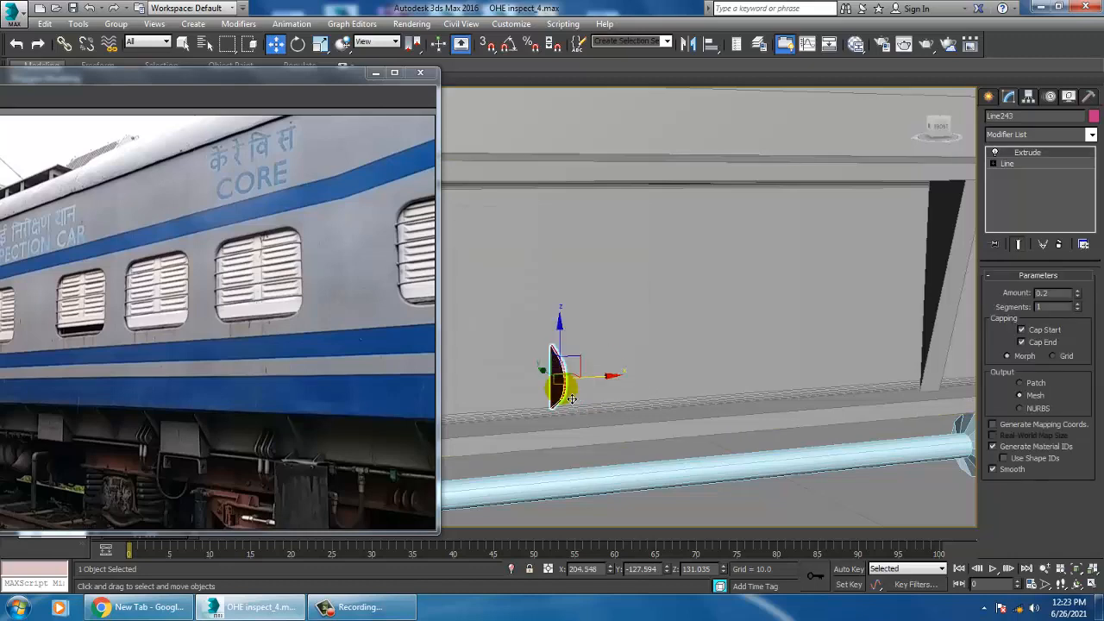
Scale the plate up uniformly and reposition it against the underframe beam's side, above the pipe.
key("t")
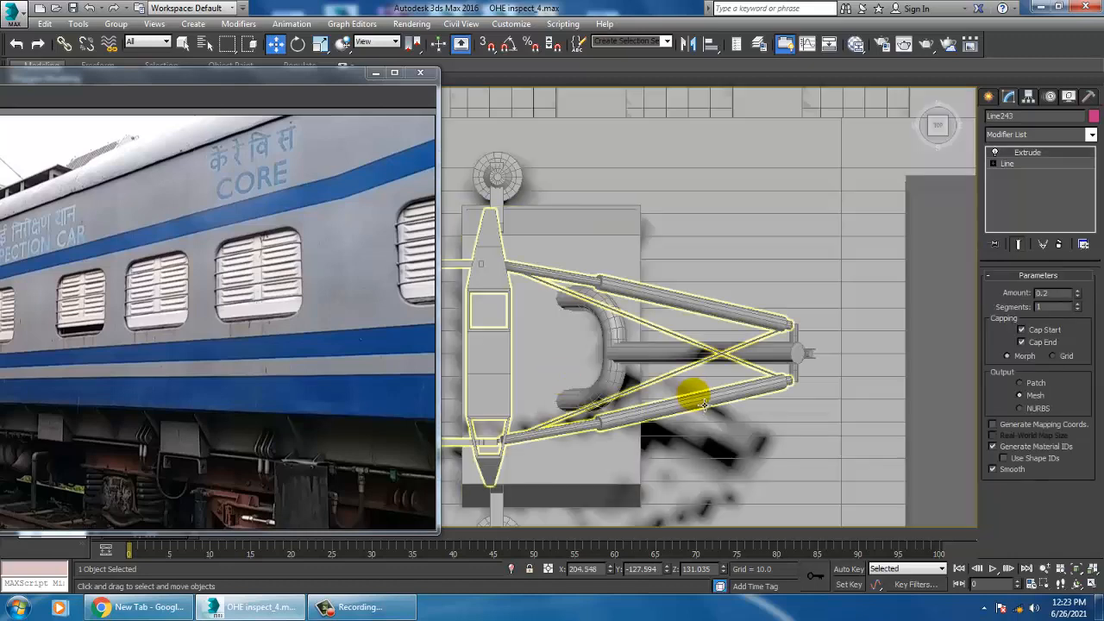
key("f")
key("z")
middle_click_drag(713, 398, 729, 361)
scroll(707, 352, "down", 3)
scroll(733, 394, "down", 5)
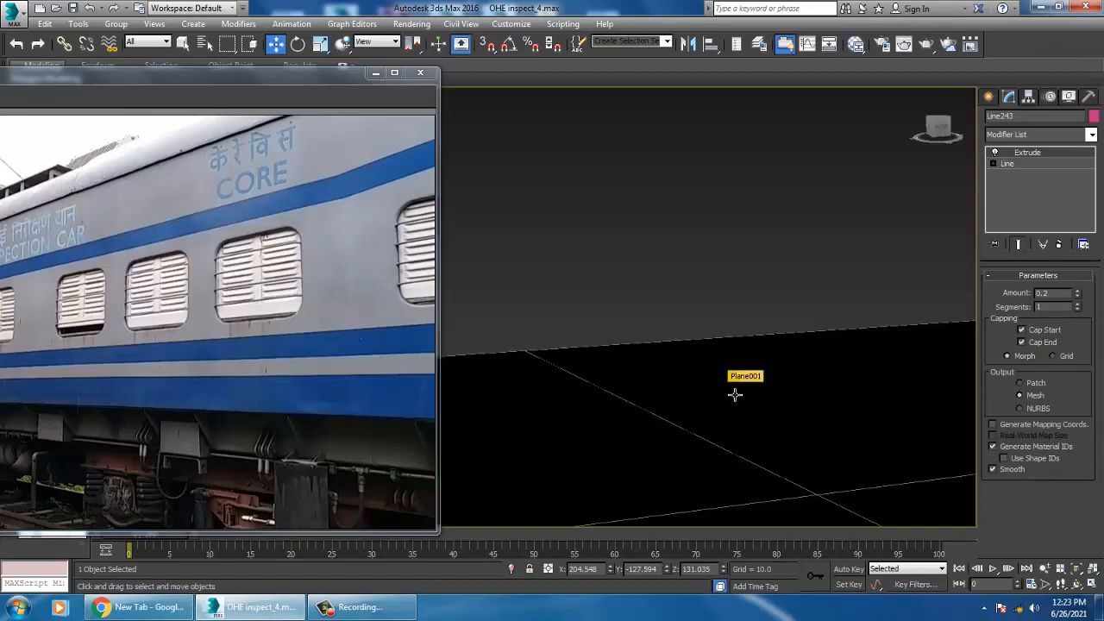
scroll(740, 390, "up", 3)
key("r")
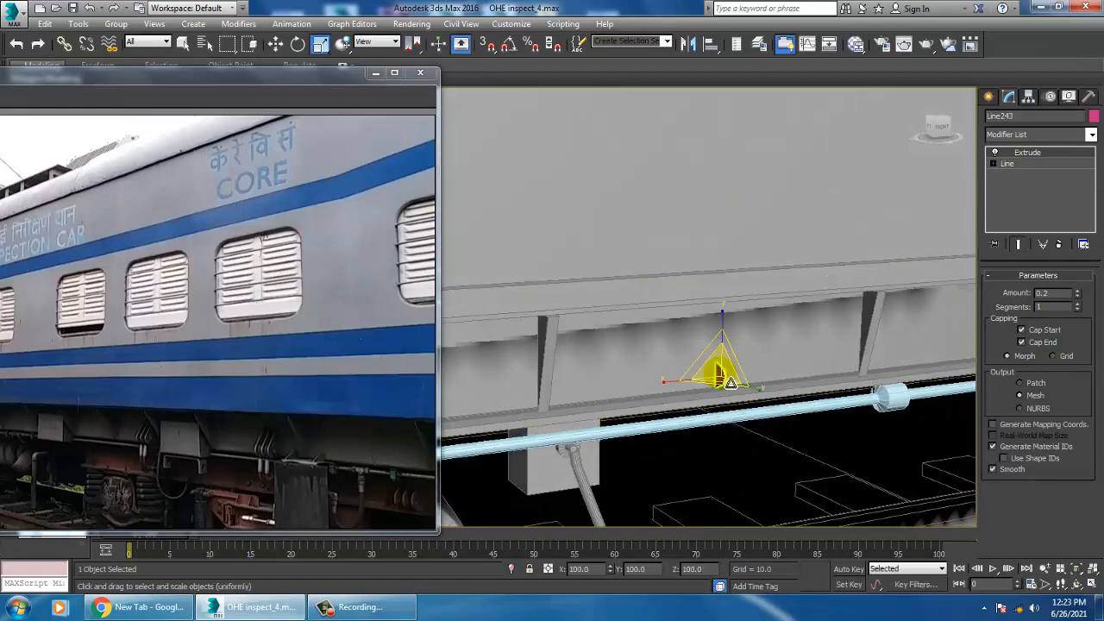
left_click_drag(728, 377, 718, 324)
scroll(716, 392, "up", 2)
key("w")
left_click_drag(754, 363, 726, 347)
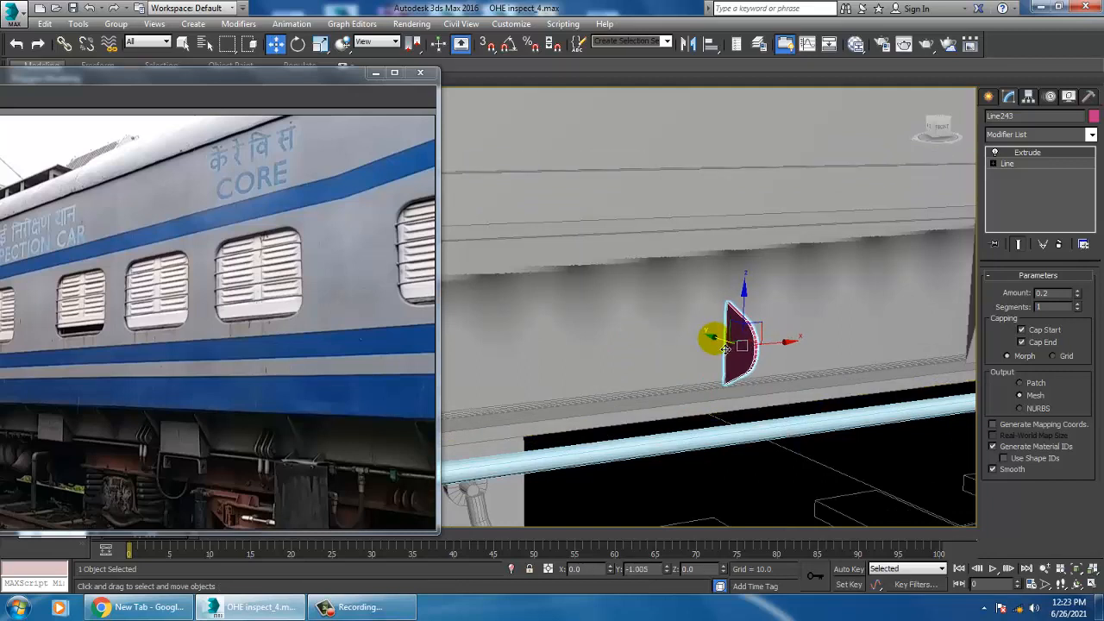
middle_click_drag(724, 347, 742, 364, "alt")
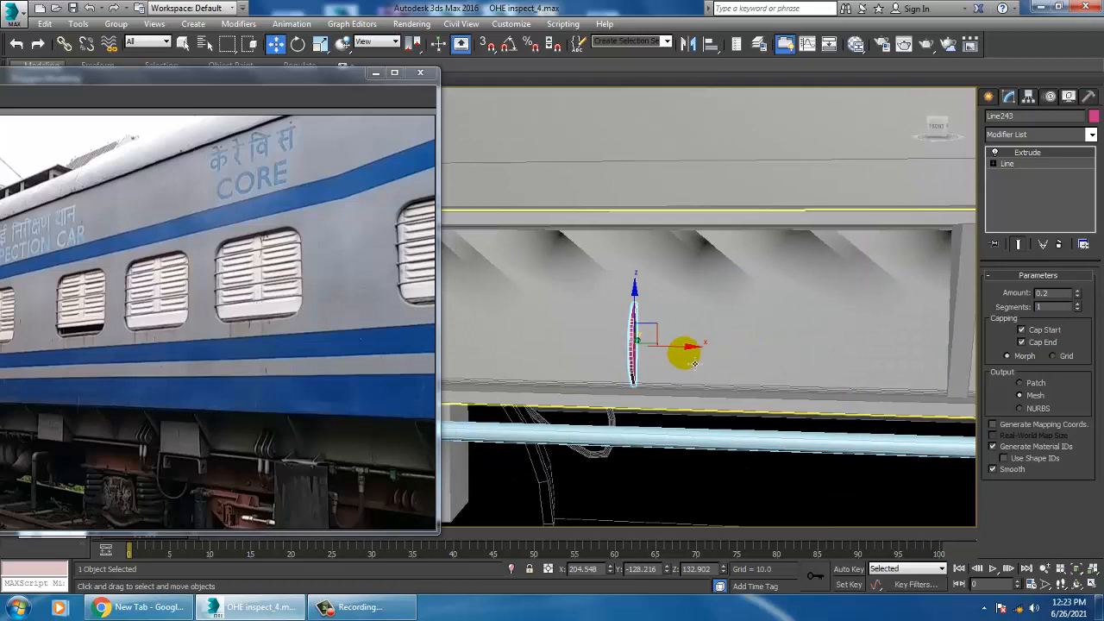
mouse_move(695, 364)
left_mouse_down("shift")
mouse_move(724, 362)
mouse_move(690, 368)
left_mouse_up("shift")
left_click(610, 363)
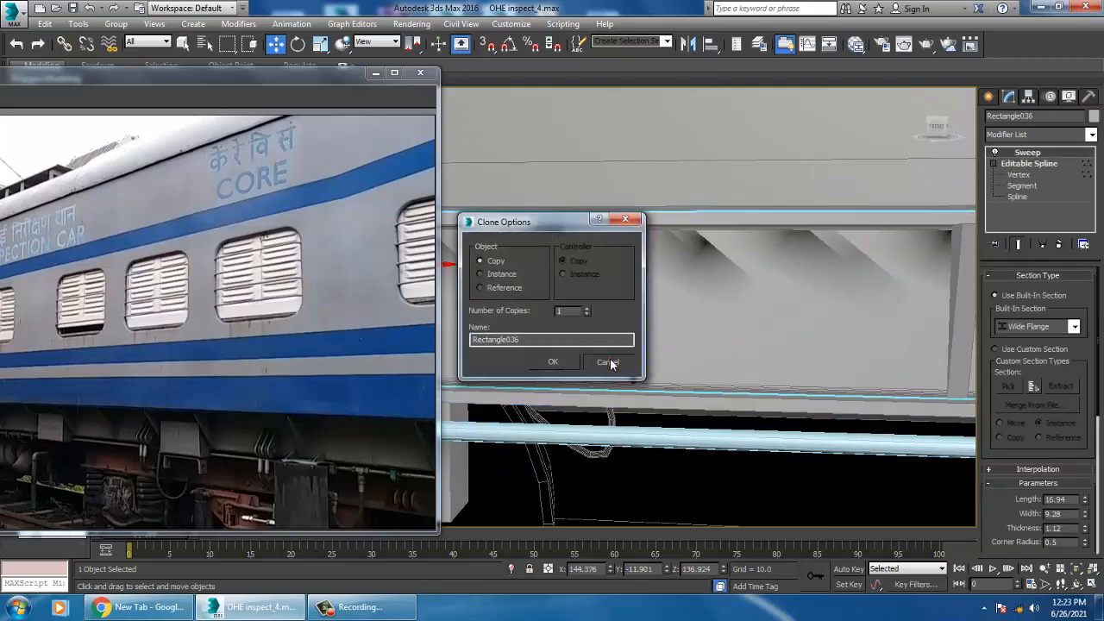
Clone the plate along the beam as three copies spaced about 2.4 units apart.
left_click(635, 350)
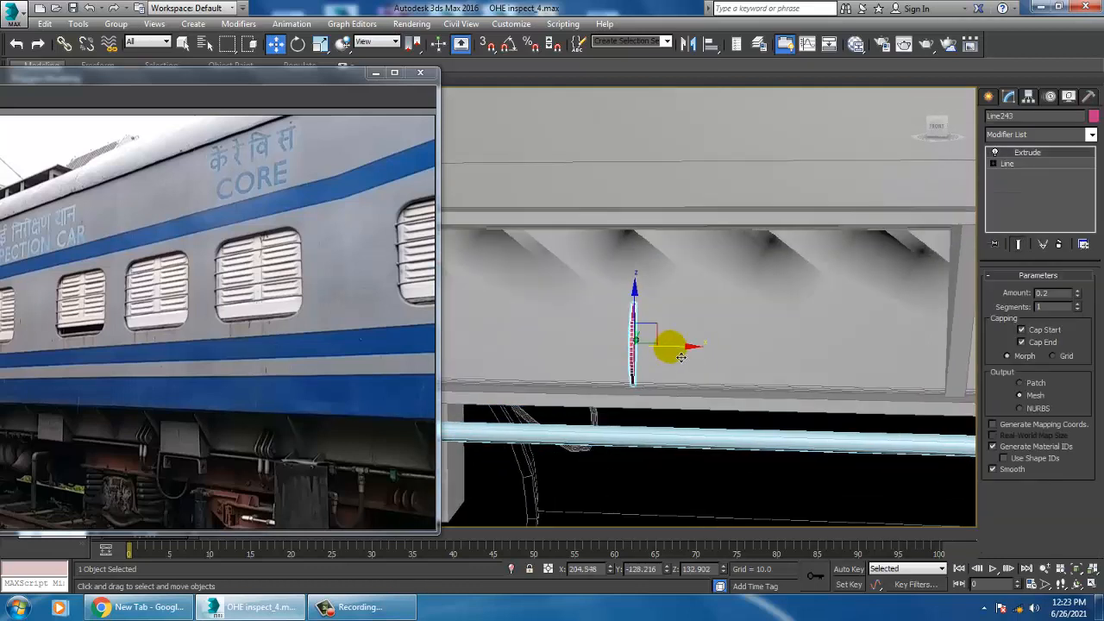
left_click_drag(681, 357, 705, 356, "shift")
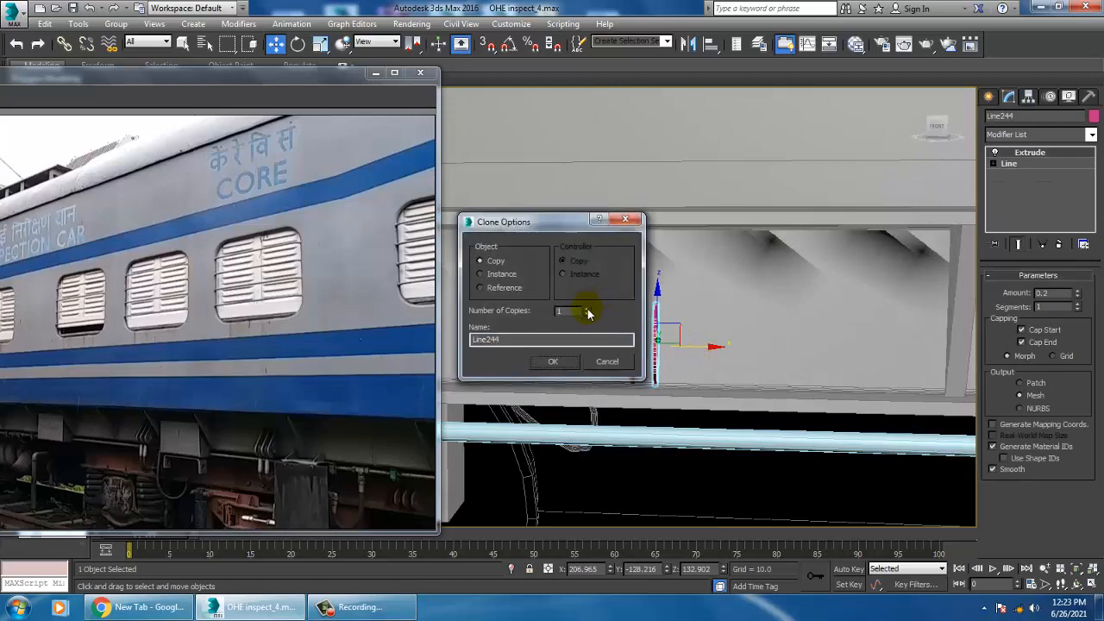
left_click(554, 364)
Delete the last of the four plates in the row.
middle_click_drag(697, 342, 663, 355, "alt")
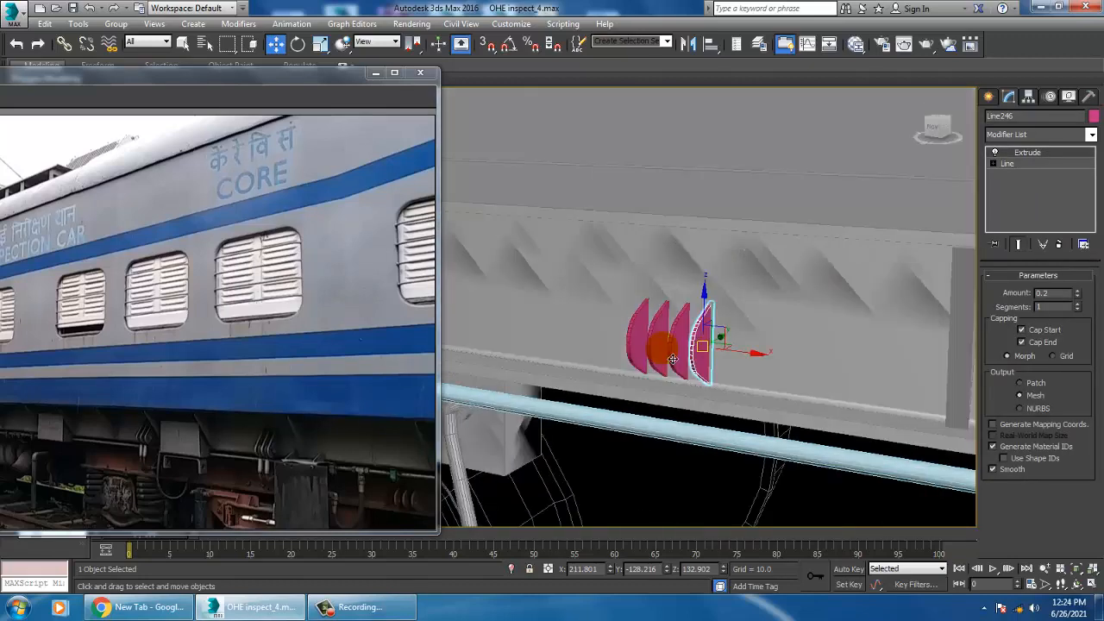
left_click(687, 363)
key("Delete")
middle_click_drag(737, 361, 764, 363, "alt")
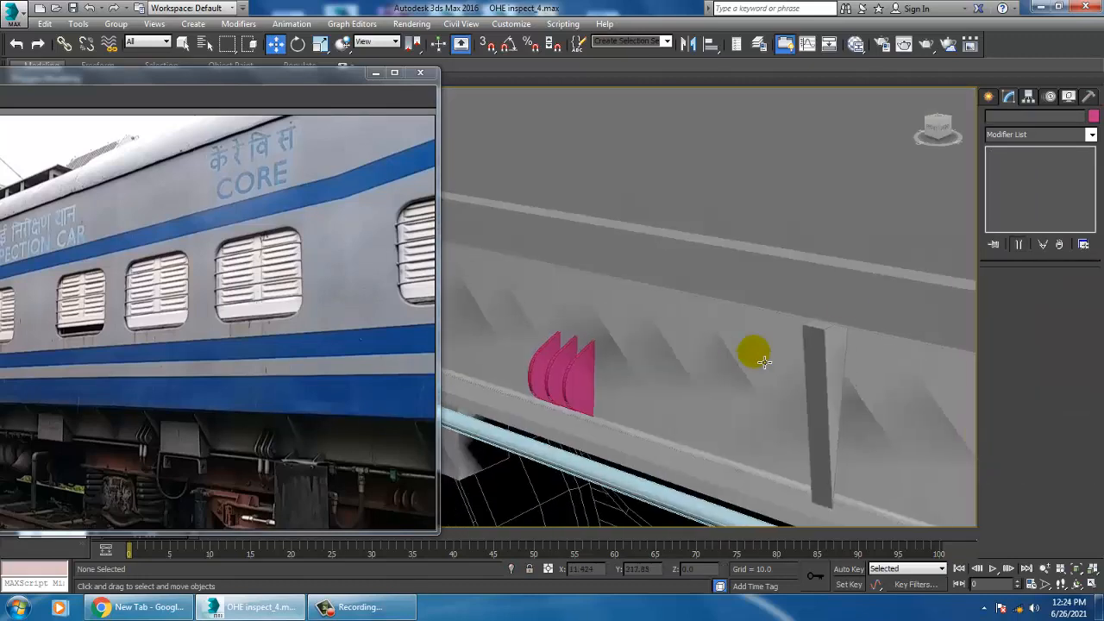
Draw a cylinder with a radius of about 0.965 at the centre of the rounded plates, seen in the left view.
key("alt+w")
key("alt+w")
scroll(586, 337, "down", 5)
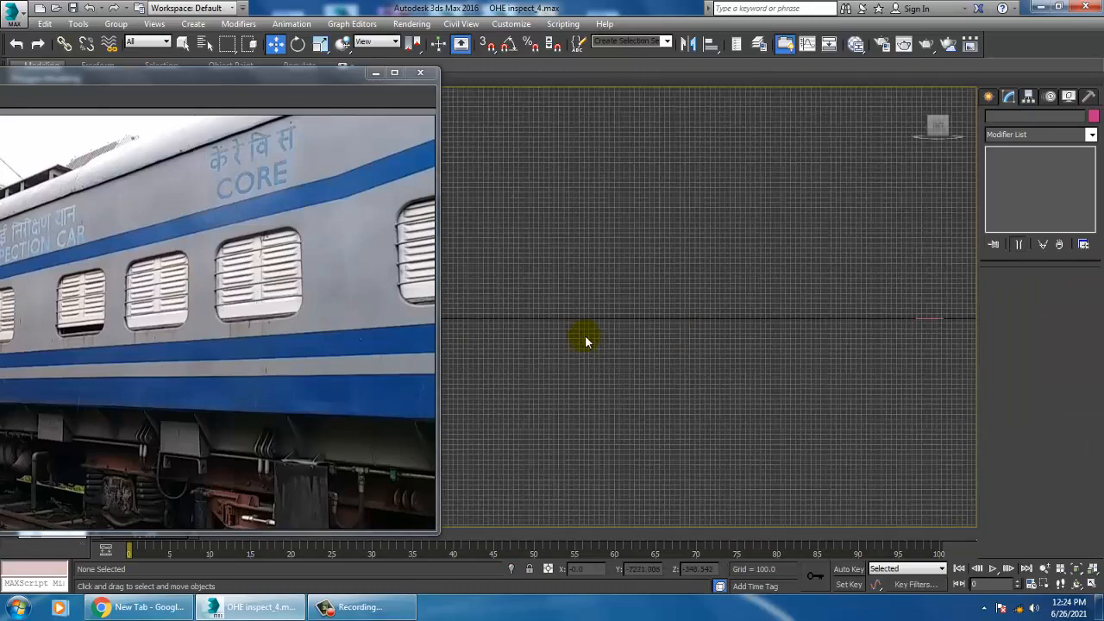
key("alt+w")
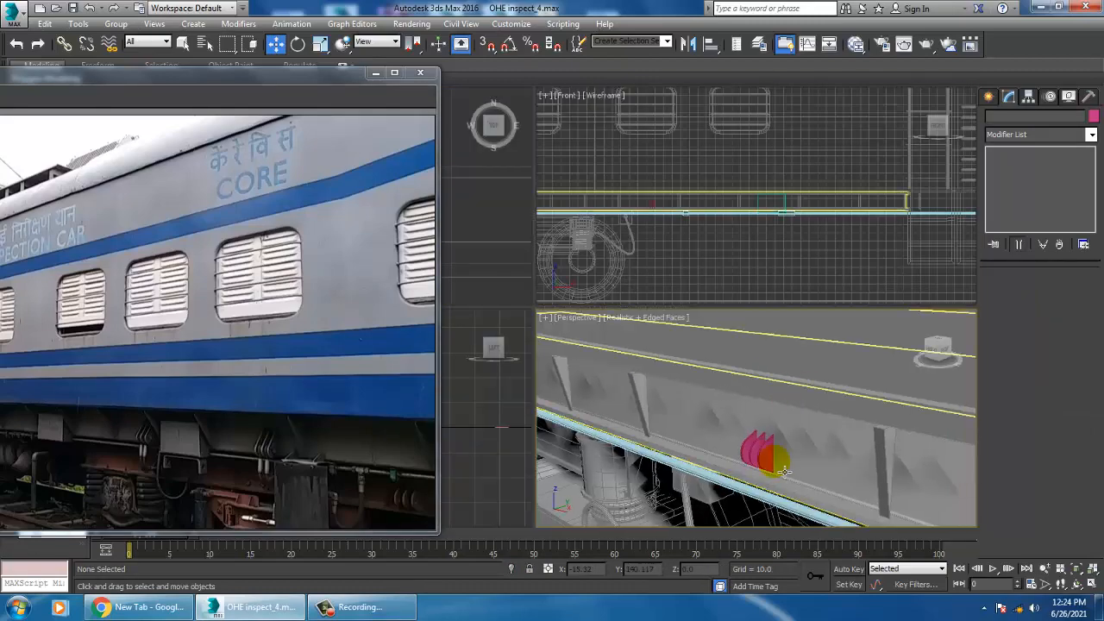
left_click(766, 442)
key("alt+w")
key("alt+w")
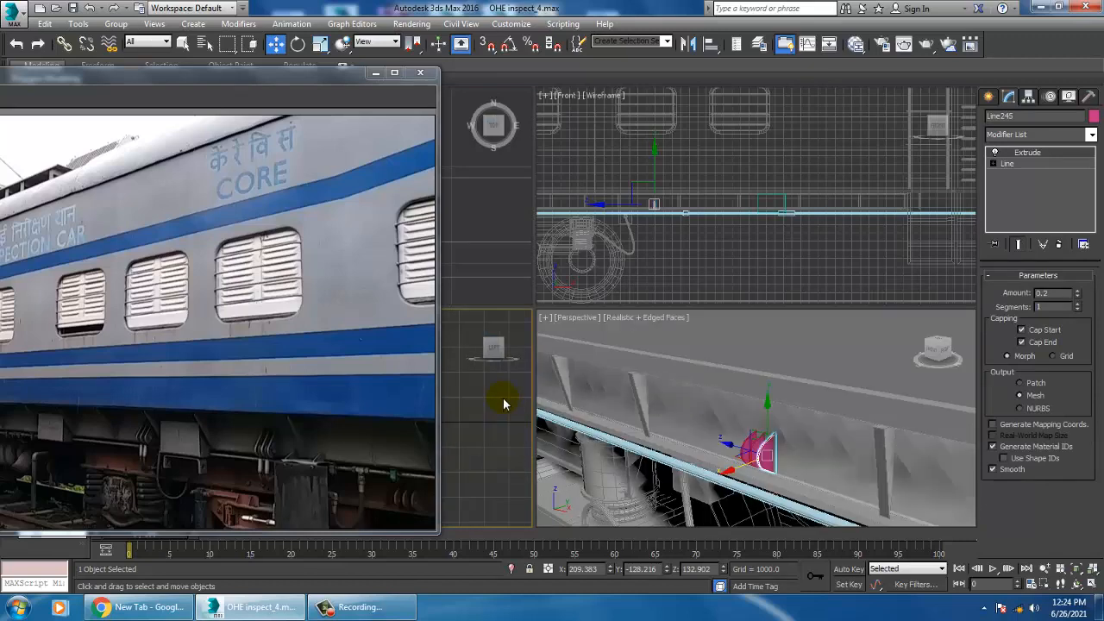
key("f")
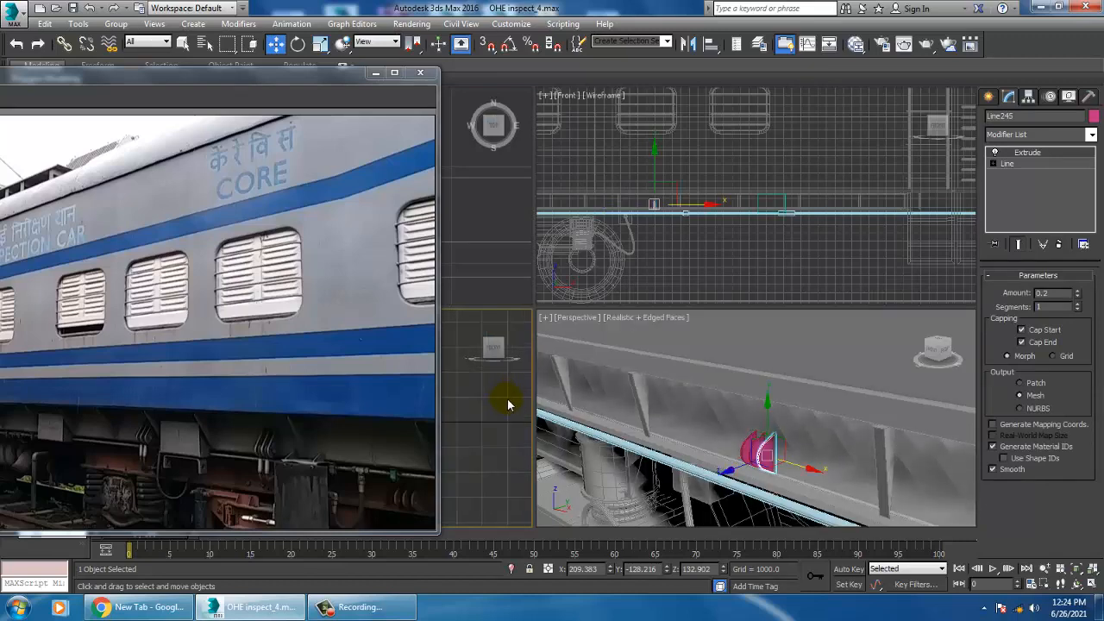
key("alt+w")
scroll(637, 364, "up", 8)
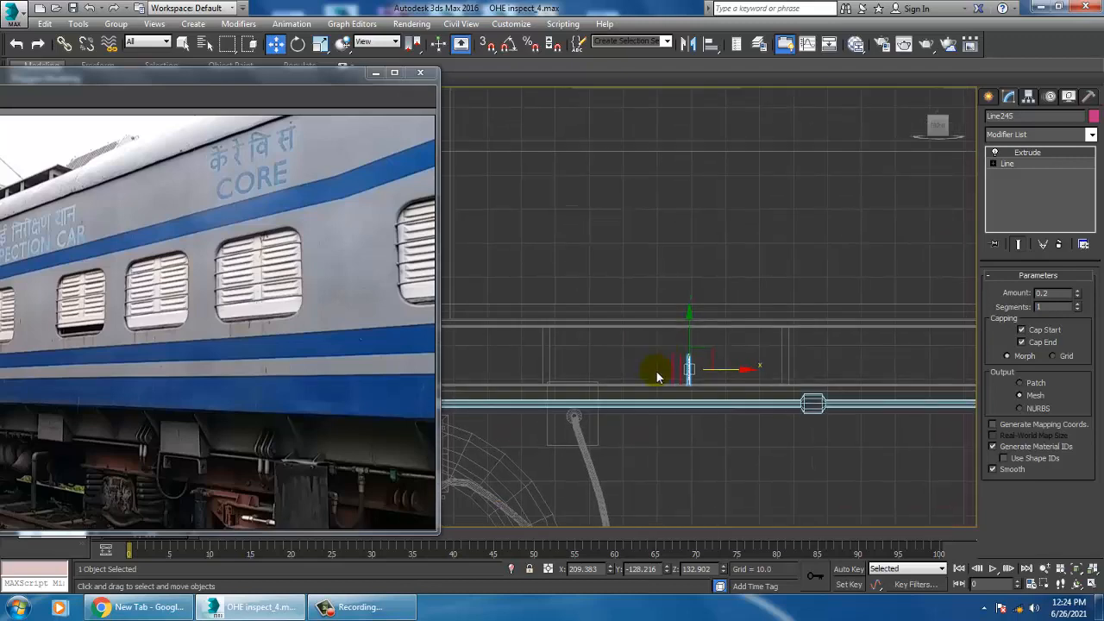
key("alt+w")
scroll(505, 407, "down", 5)
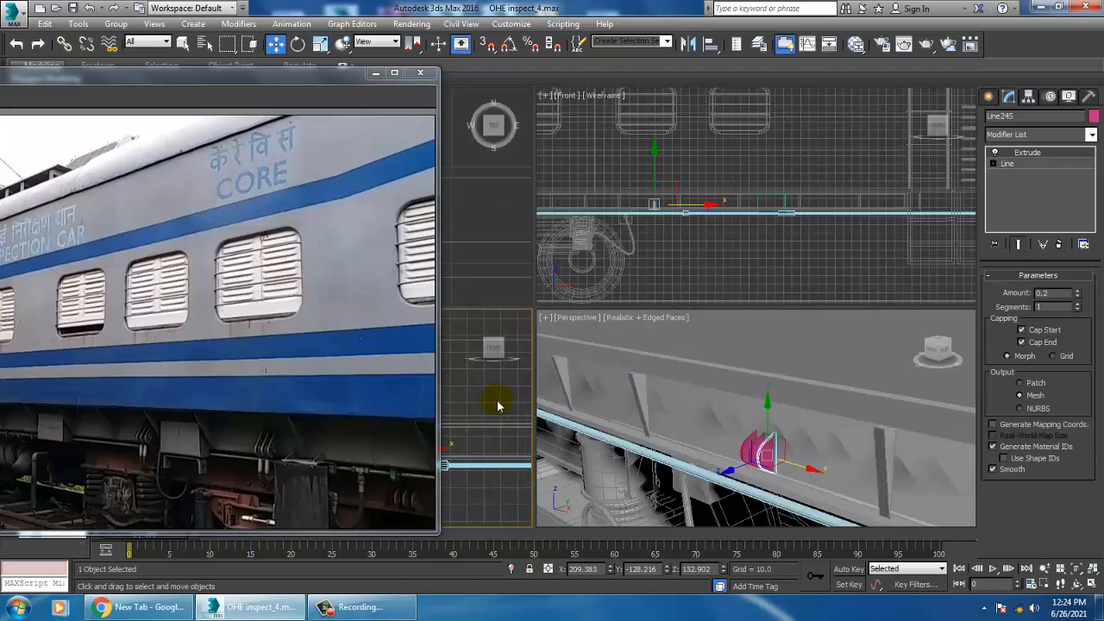
key("alt+w")
scroll(505, 401, "up", 6)
scroll(616, 357, "down", 2)
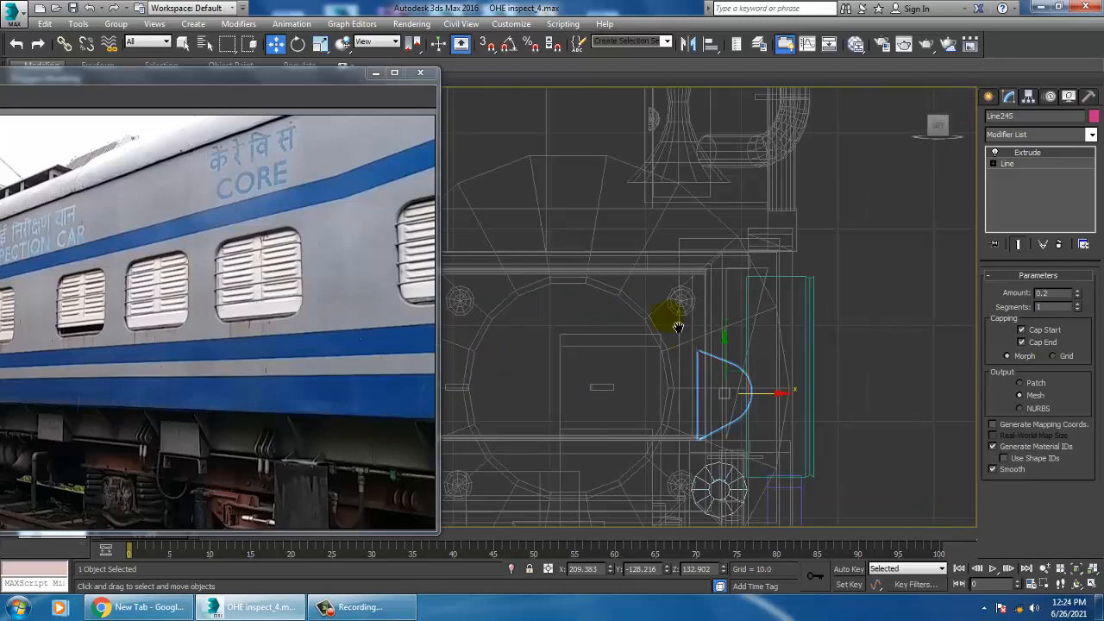
left_click(989, 96)
left_click(993, 118)
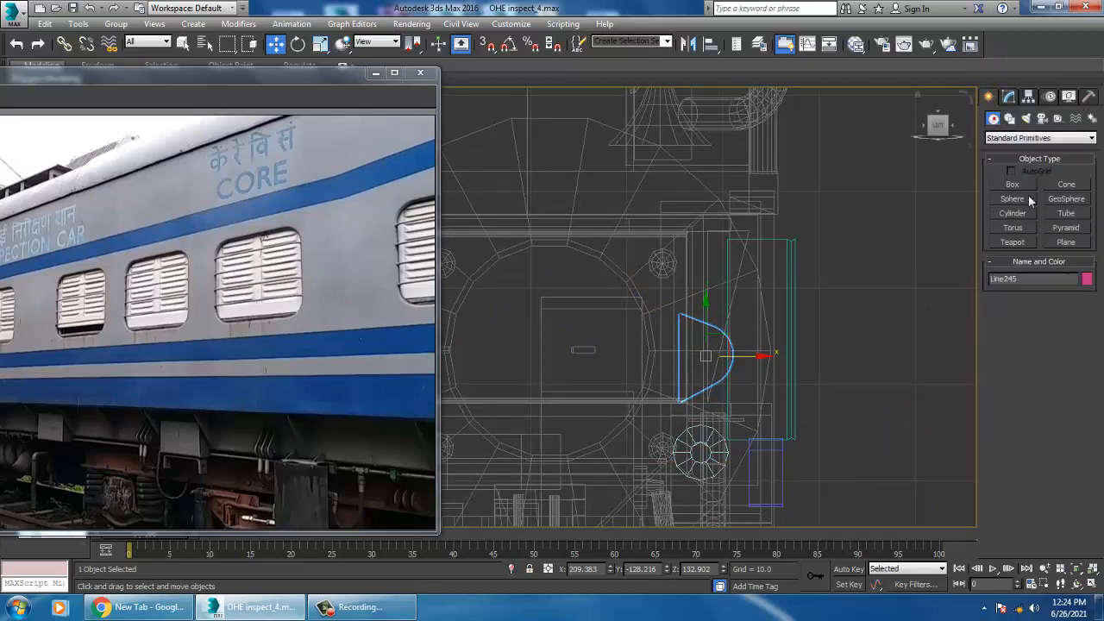
left_click(1014, 213)
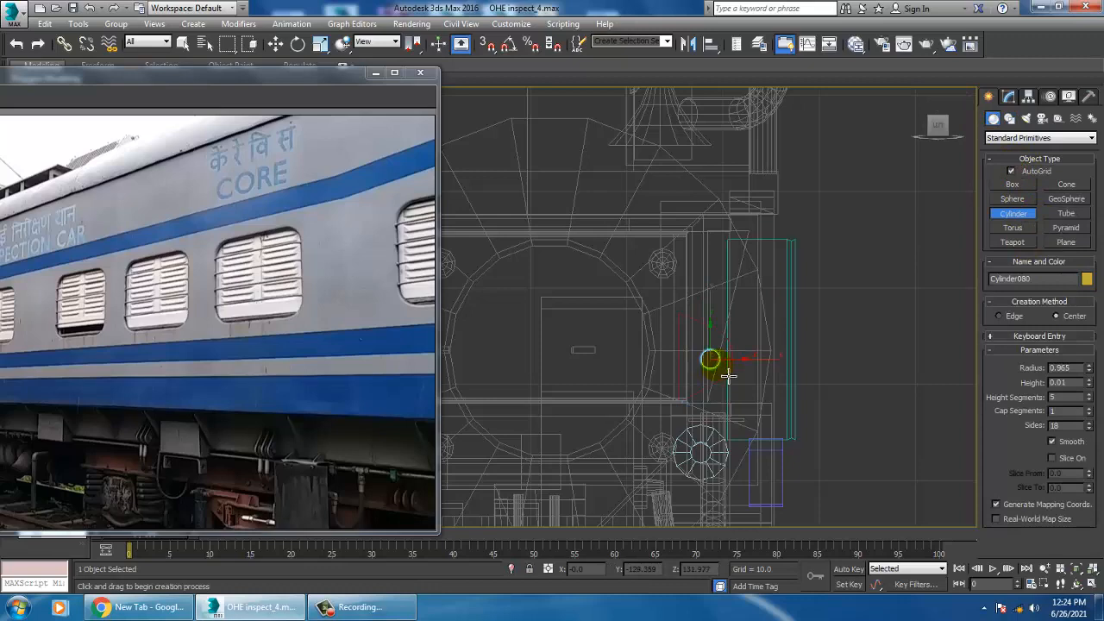
key("w")
Stretch the cylinder along the car's length to about 1779 percent on its local Z axis.
key("alt+w")
left_click(803, 413)
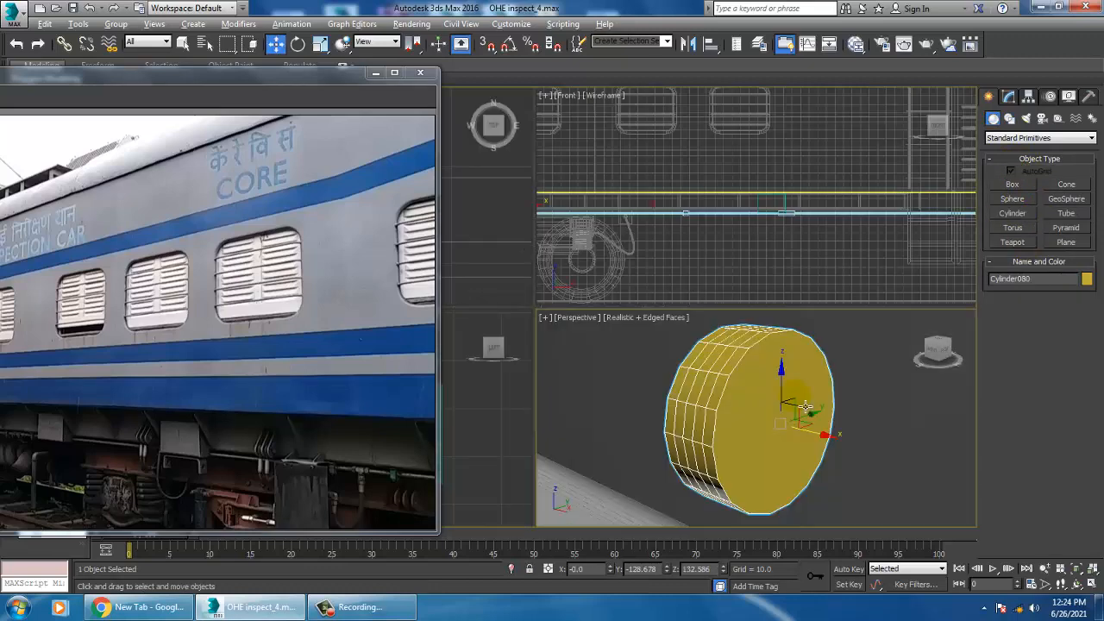
key("alt+w")
scroll(801, 411, "down", 8)
scroll(828, 420, "down", 1)
key("r")
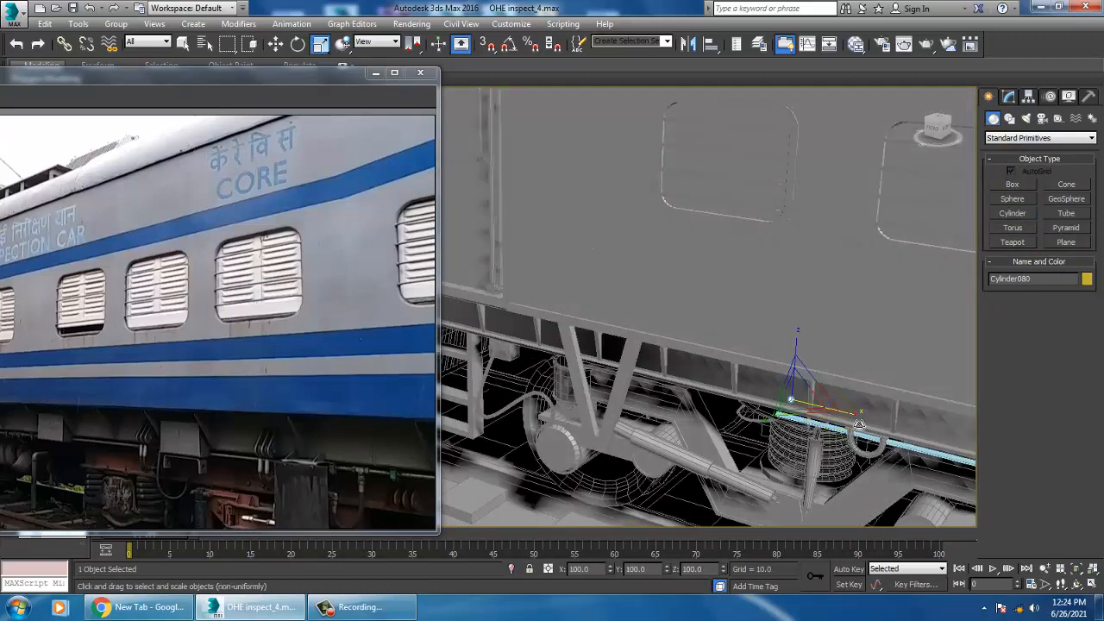
left_click_drag(858, 423, 1028, 467)
Move the cylinder along the car to the row of three rounded plates, at X 212.524.
scroll(928, 426, "down", 4)
middle_click_drag(921, 411, 810, 384, "alt")
key("w")
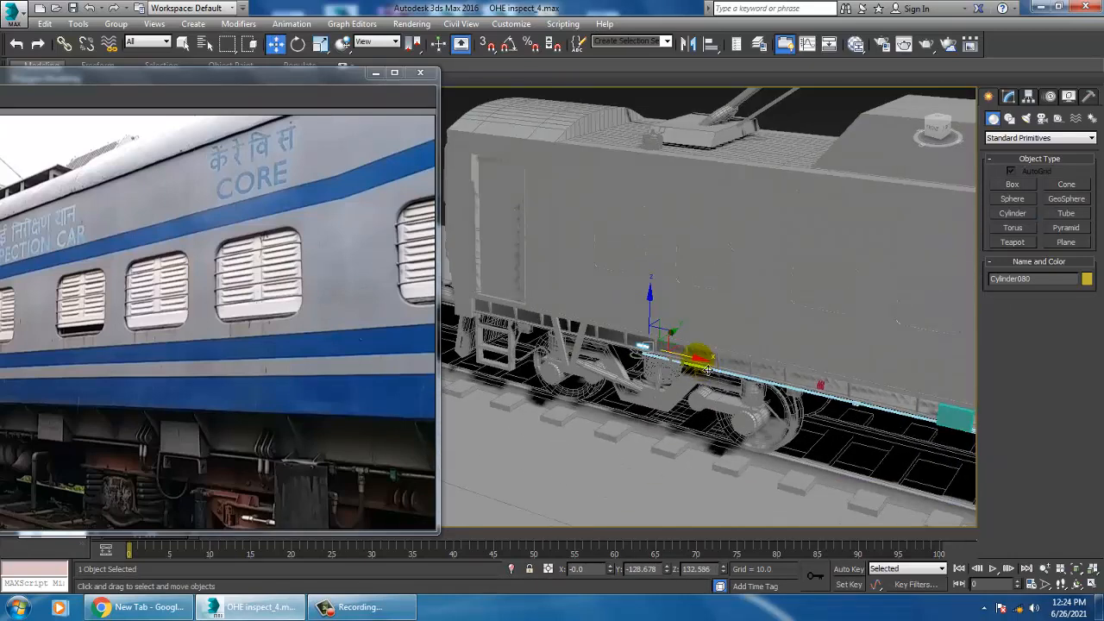
left_click_drag(707, 369, 887, 400)
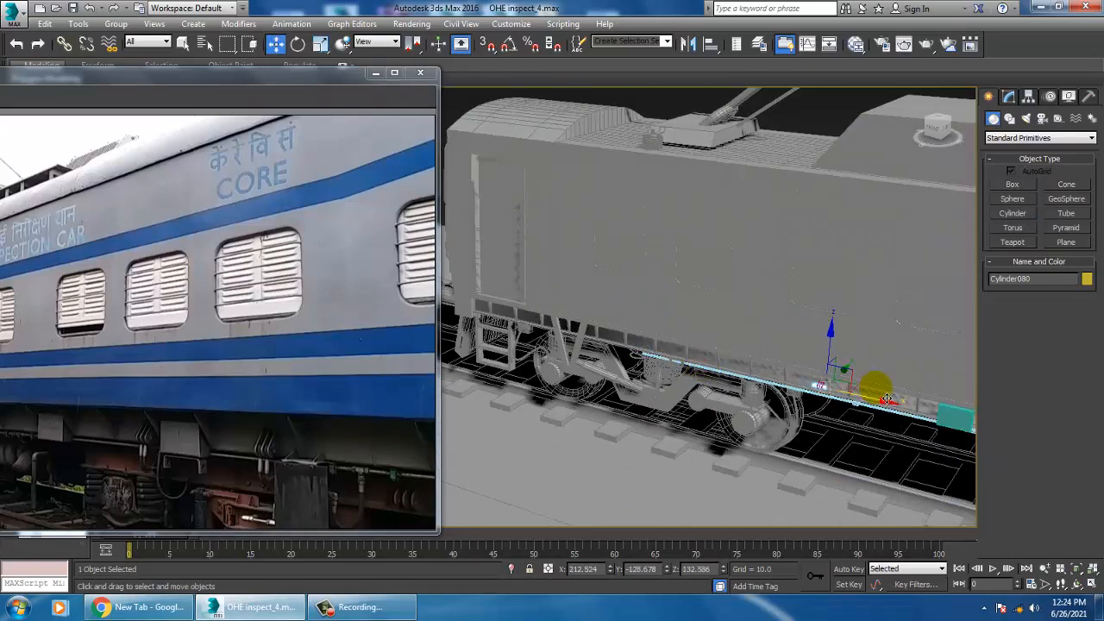
Shorten the cylinder to just span the three plates and position it through them at X 209.91.
key("z")
scroll(825, 375, "down", 4)
key("r")
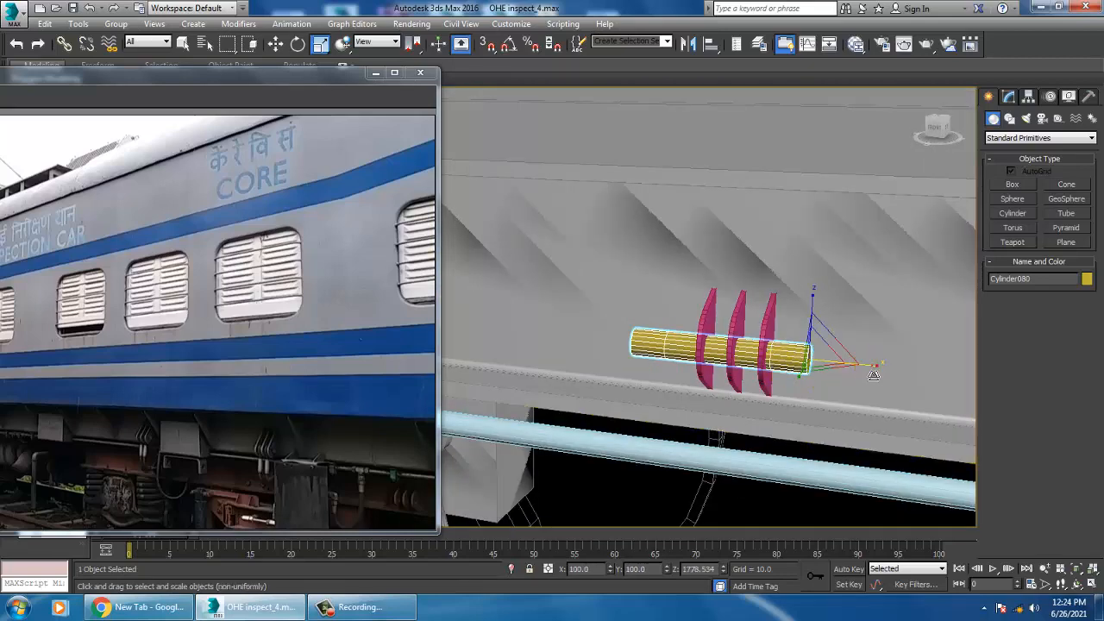
left_click_drag(873, 375, 828, 369)
key("w")
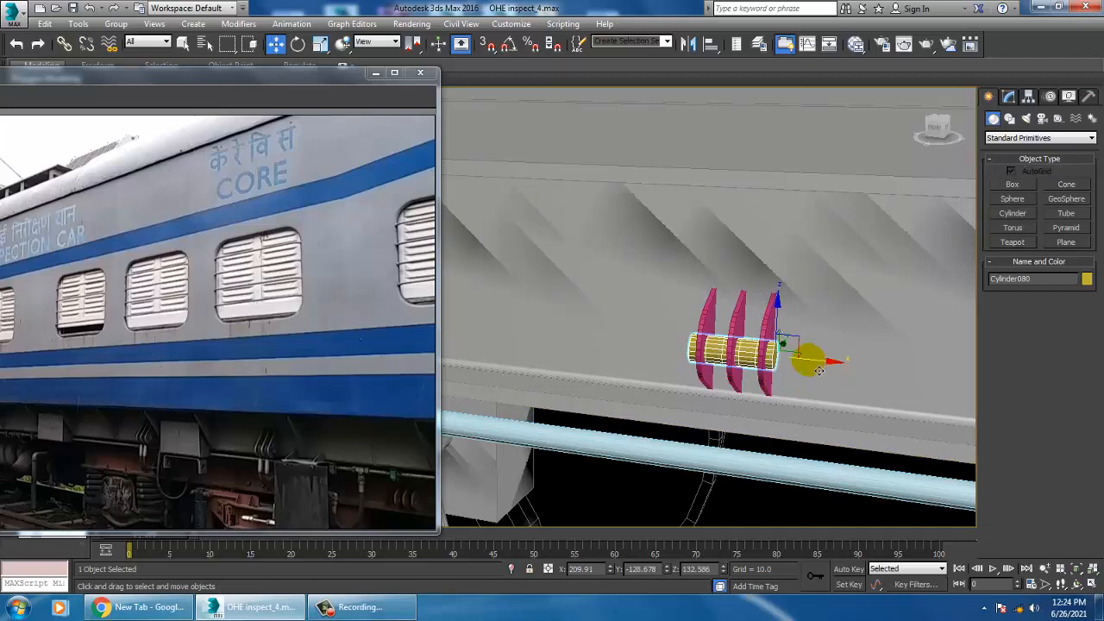
Move the vertices of the pipe's long collar along the pipe, past the teal equipment box, to about X 382.6.
scroll(819, 371, "down", 8)
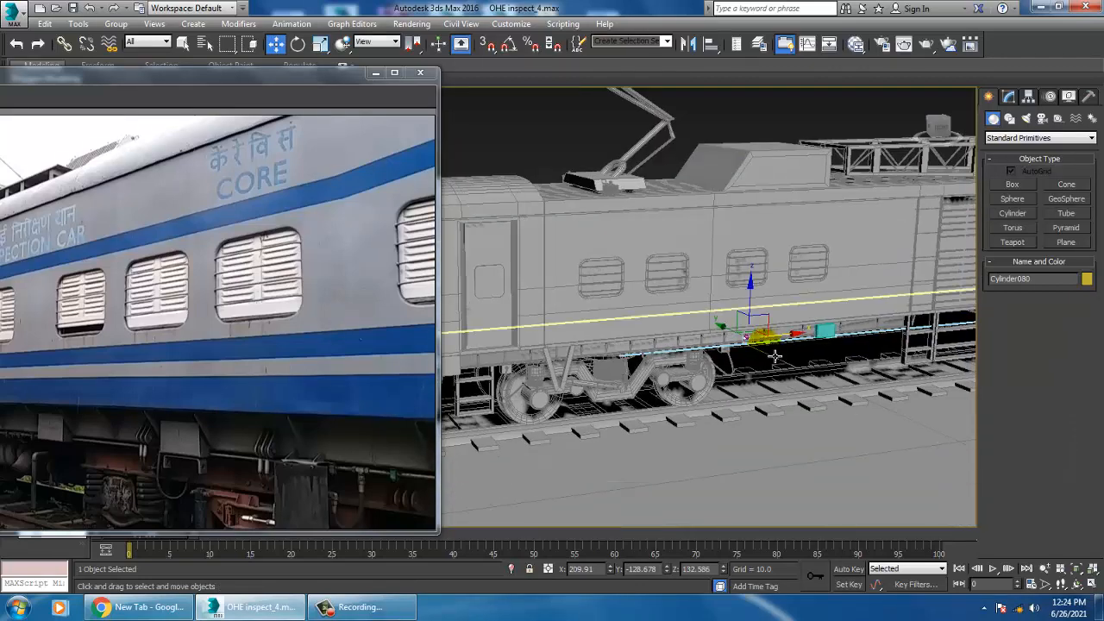
middle_click_drag(774, 356, 768, 353, "alt")
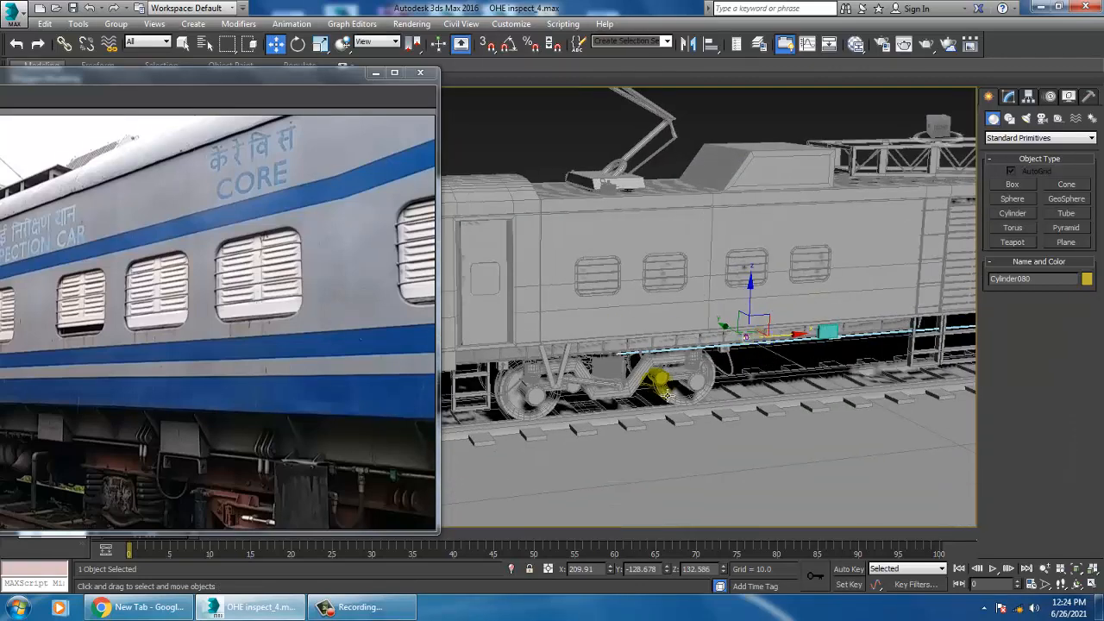
middle_click_drag(730, 424, 798, 374, "alt")
scroll(798, 375, "up", 3)
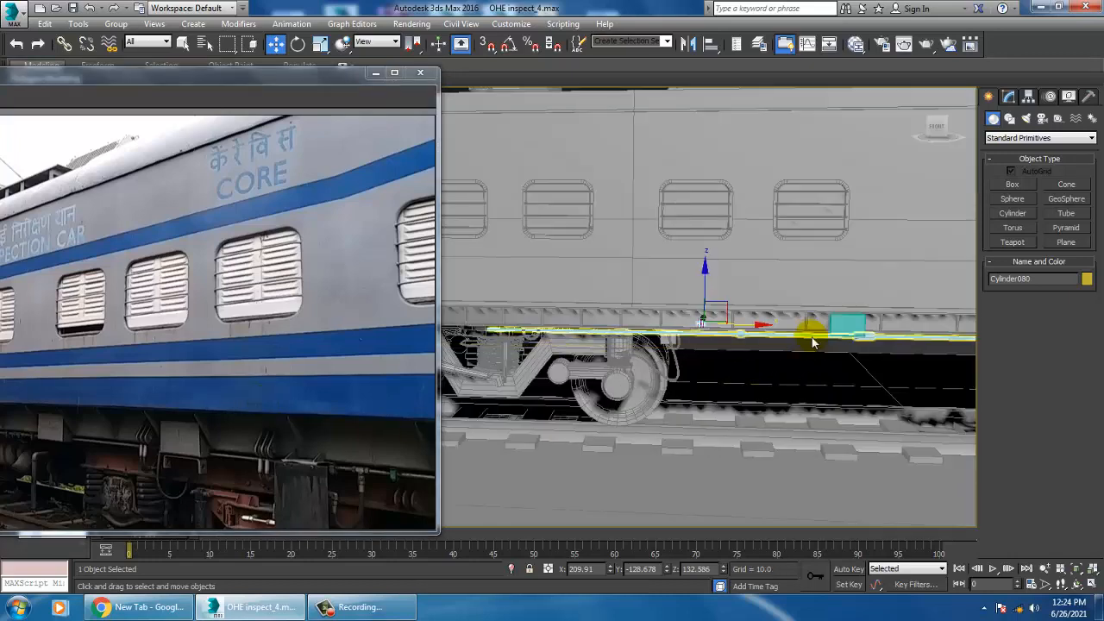
left_click(812, 341)
scroll(727, 373, "up", 2)
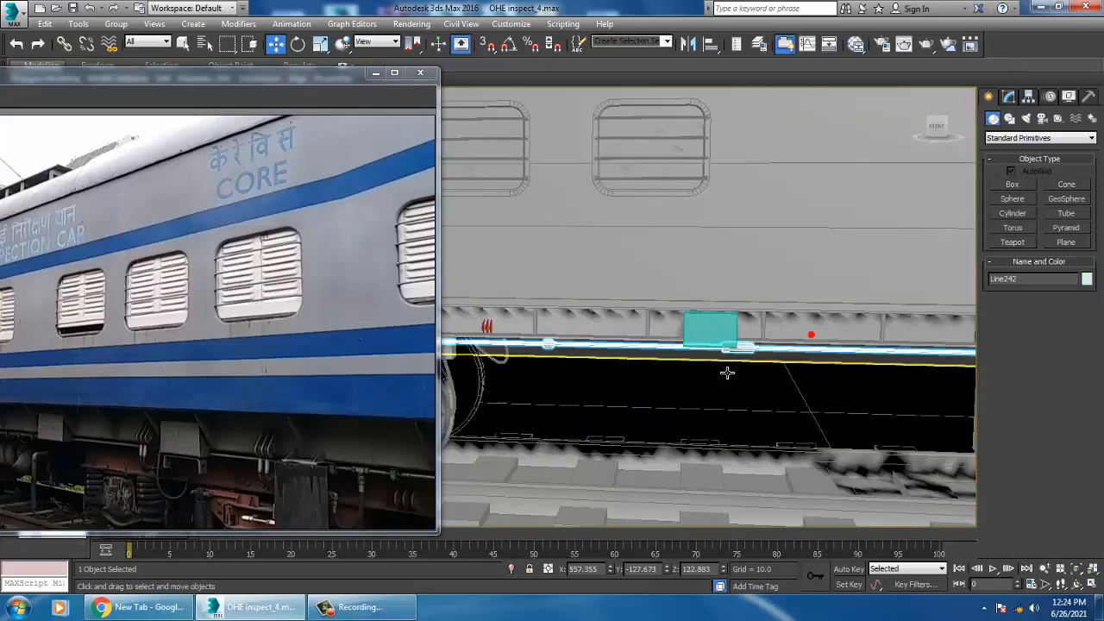
scroll(726, 373, "up", 3)
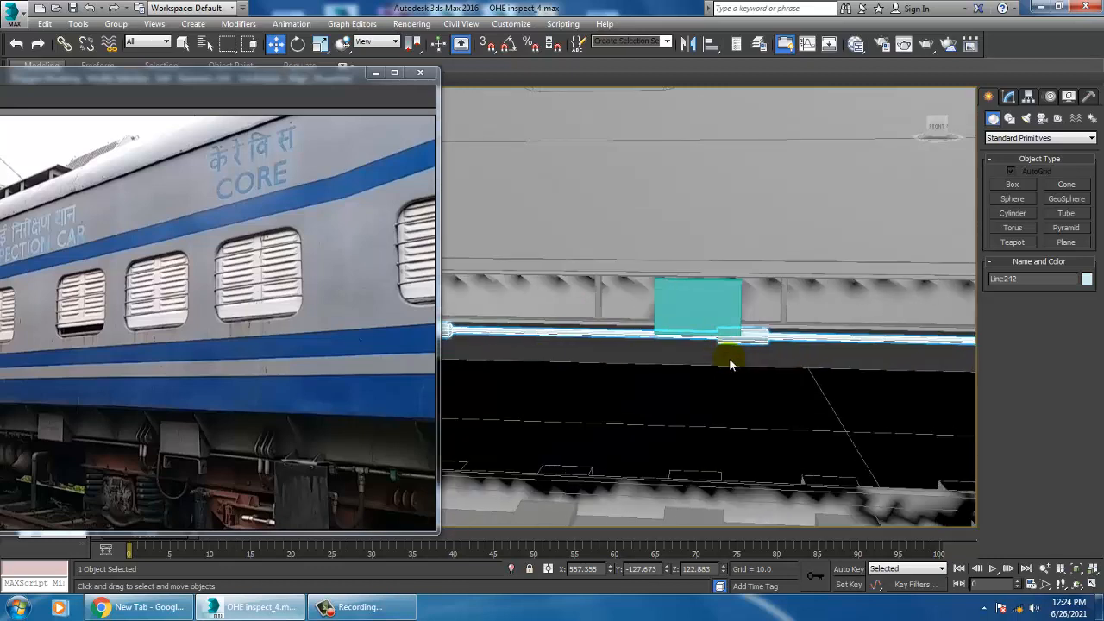
middle_click_drag(710, 345, 708, 343)
key("1")
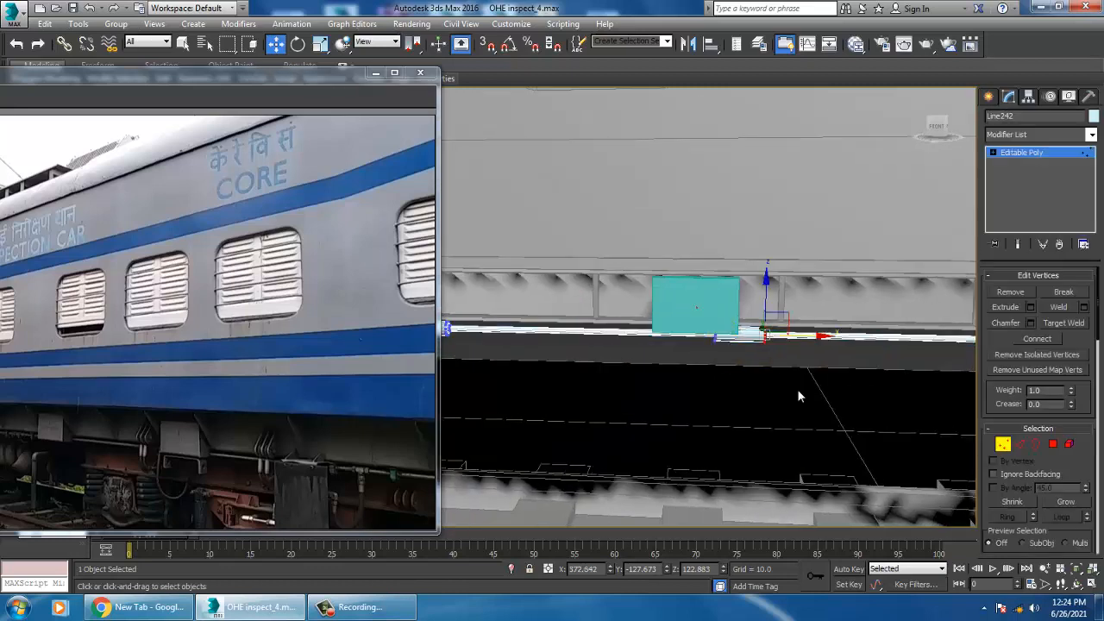
left_click_drag(836, 343, 851, 341)
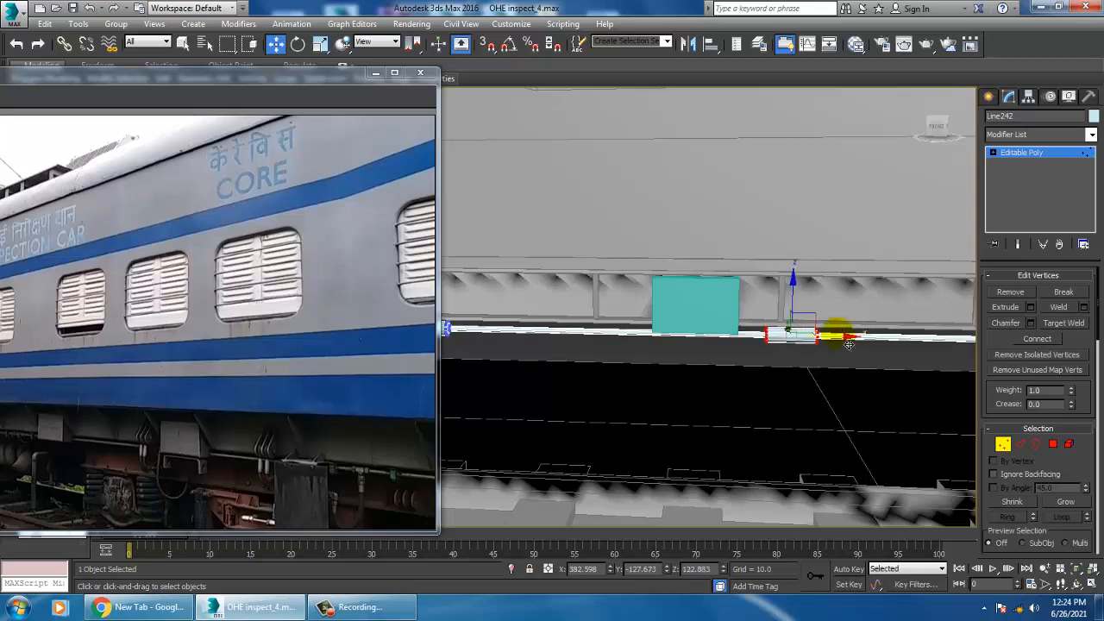
Shorten the long collar by moving the vertices of its bogie-side end inward to X 381.919.
key("1")
key("1")
left_click_drag(758, 312, 834, 344)
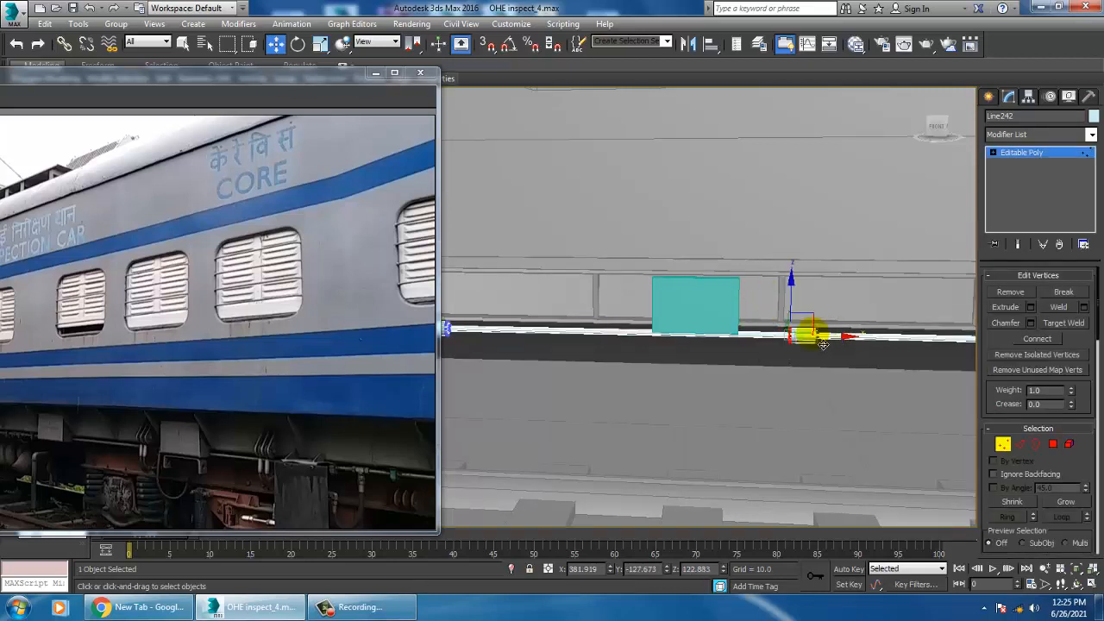
Move the pipe's small collar to above the bogie at about X 89 and lengthen it by moving one end to X 74.801.
middle_click_drag(660, 439, 798, 414)
scroll(708, 421, "down", 5)
scroll(675, 395, "up", 4)
middle_click_drag(675, 395, 796, 376)
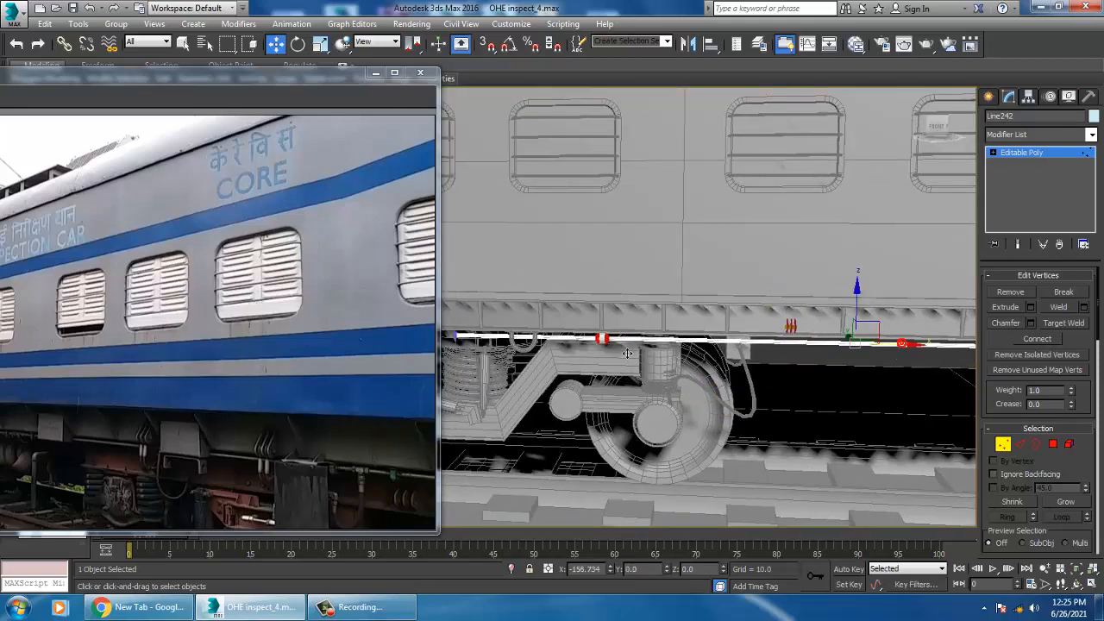
scroll(627, 353, "up", 4)
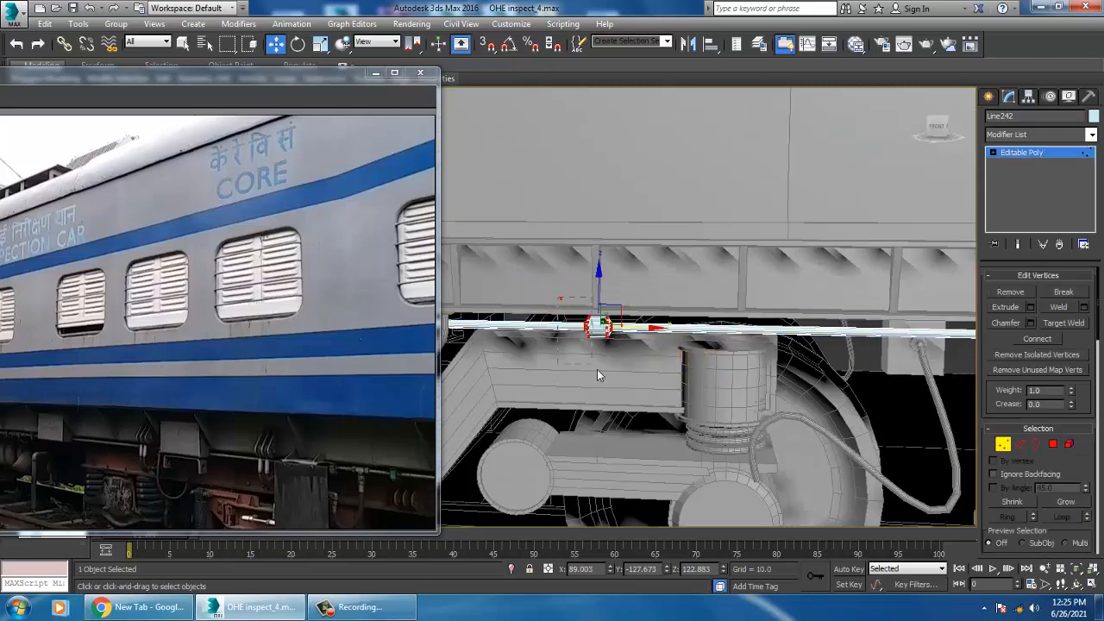
left_click_drag(628, 341, 588, 337)
middle_click_drag(650, 345, 673, 335)
With AutoGrid off, draw a curved four-point line from the pipe collar down and inward beneath the underframe in the left view.
key("alt+w")
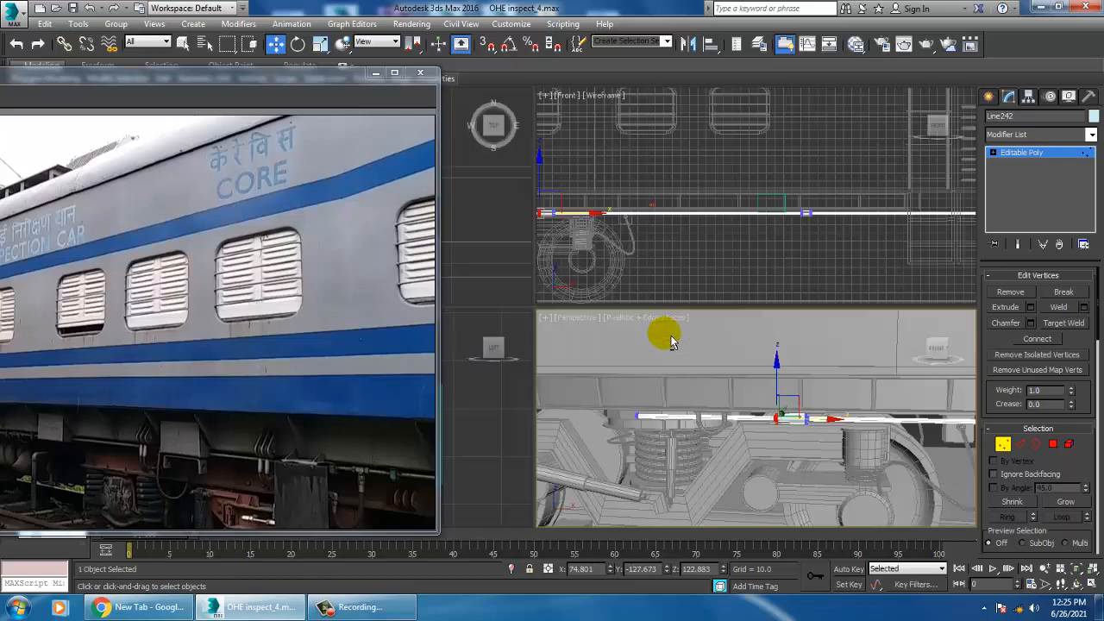
right_click(780, 234)
key("alt+w")
scroll(655, 263, "down", 4)
middle_click_drag(569, 297, 776, 304)
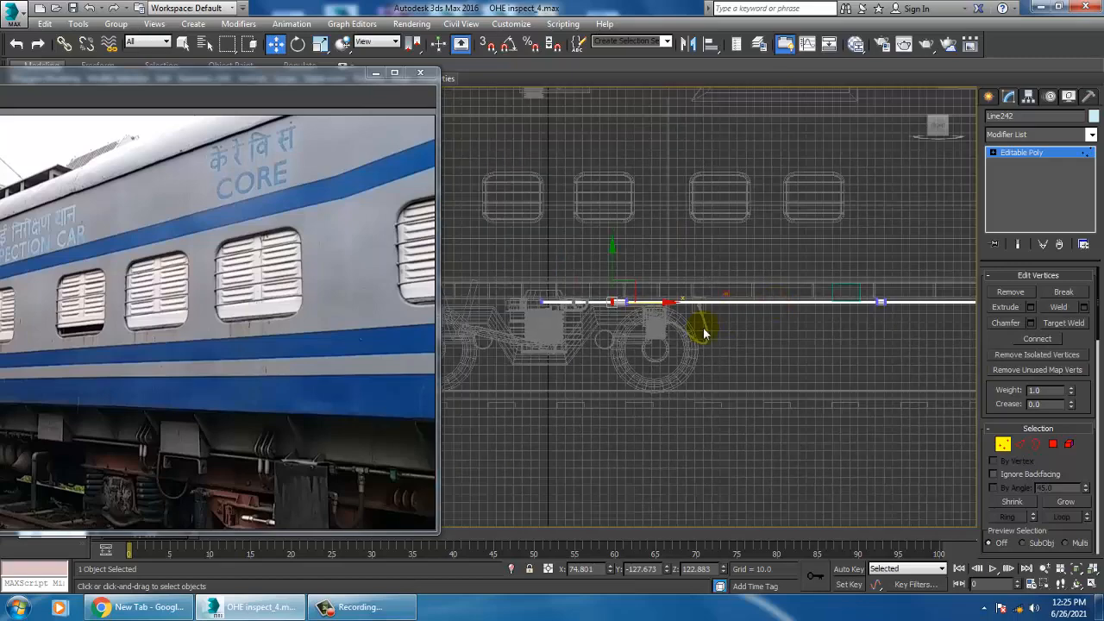
scroll(703, 333, "up", 2)
key("alt+w")
right_click(491, 437)
key("alt+w")
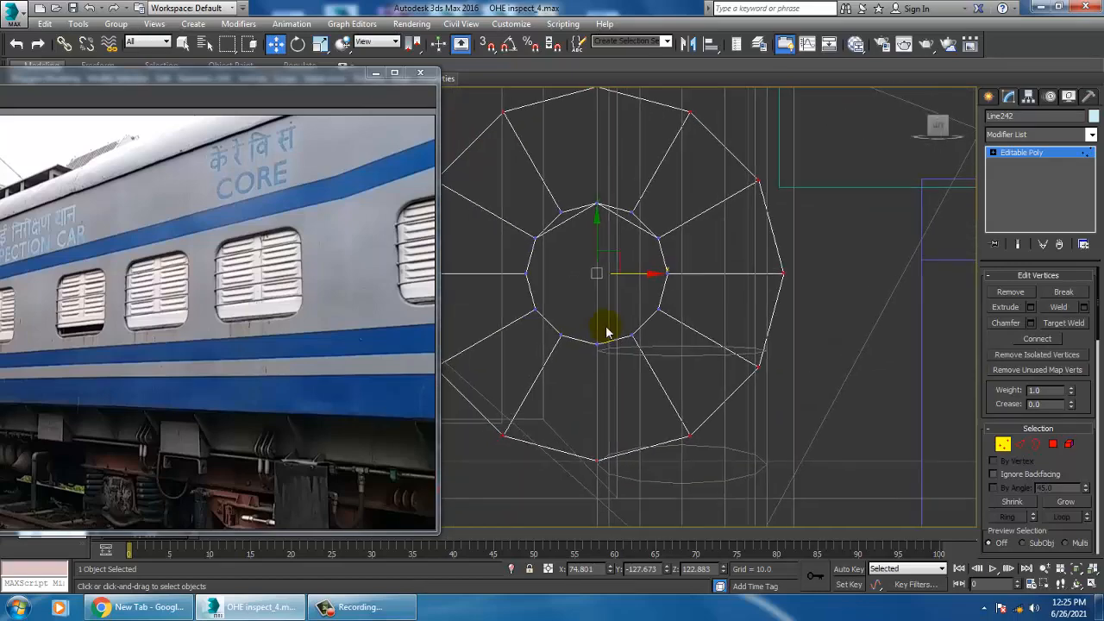
scroll(606, 333, "down", 5)
left_click(990, 97)
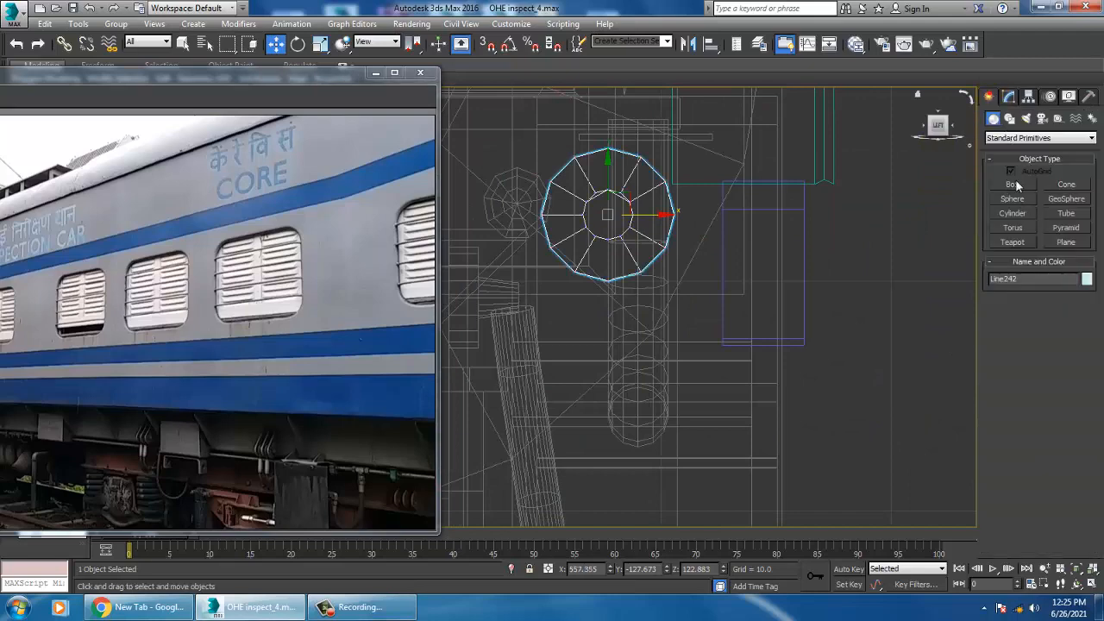
left_click(1009, 119)
left_click(1013, 196)
middle_click_drag(680, 369, 717, 288)
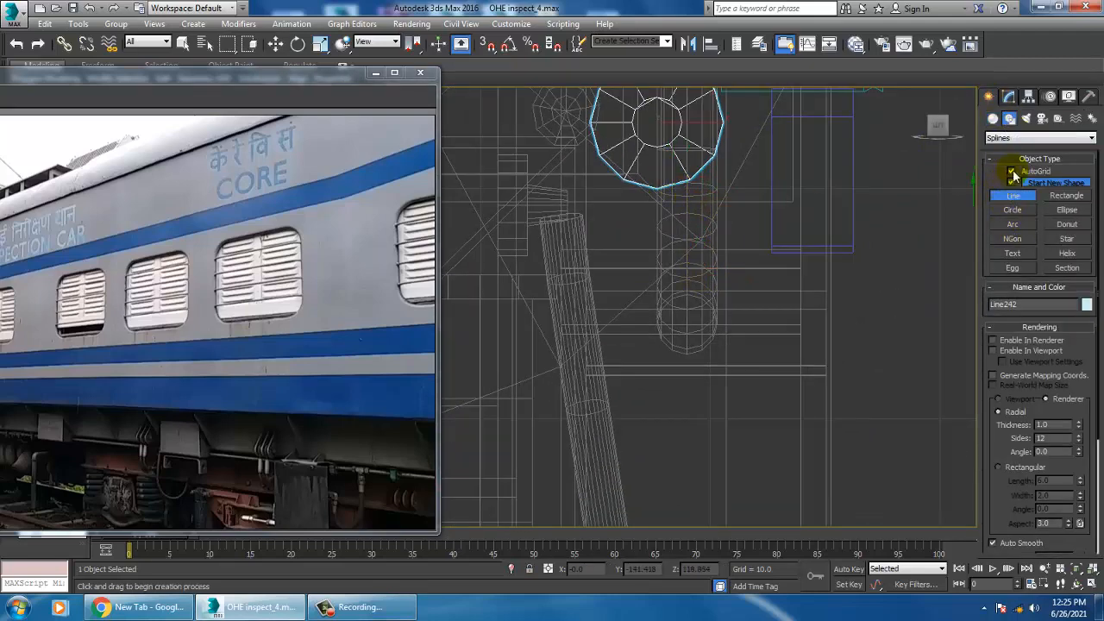
left_click(658, 157)
left_click(669, 308)
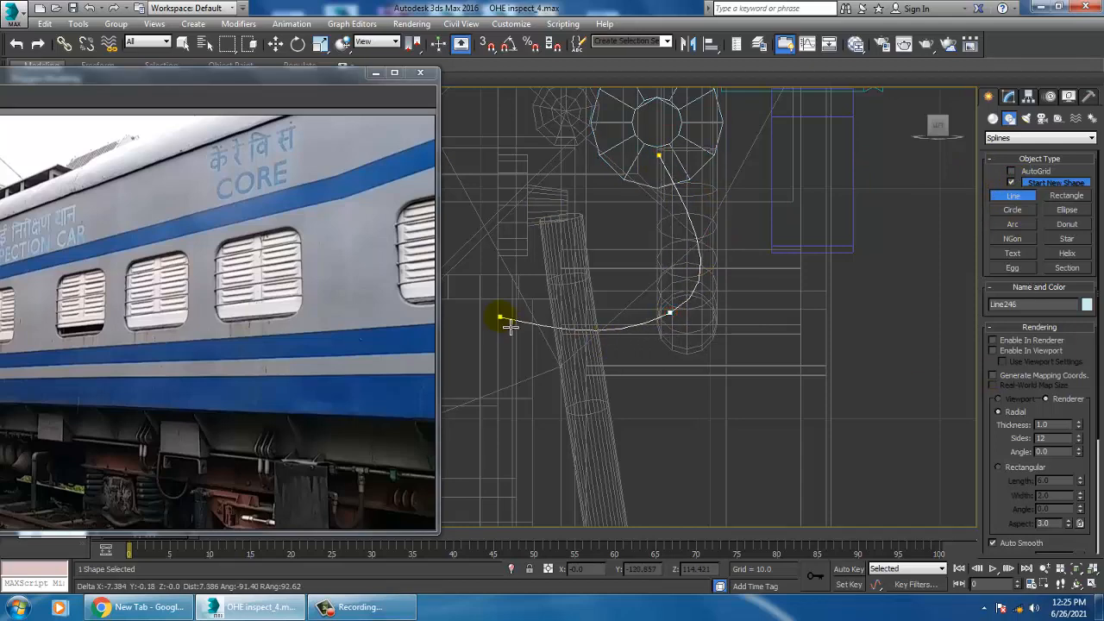
middle_click_drag(505, 322, 577, 345)
left_click(529, 375)
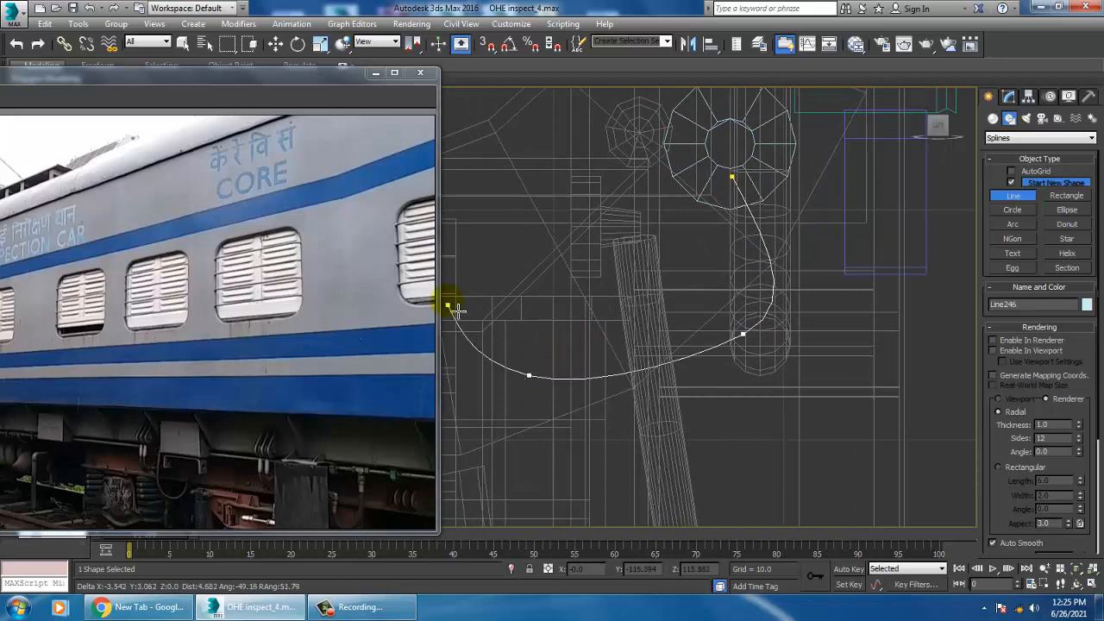
left_click(448, 302)
right_click(437, 245)
right_click(438, 245)
Enable viewport rendering for the curved line, keeping the radial profile with thickness 1.0 and 12 sides.
left_click(1007, 98)
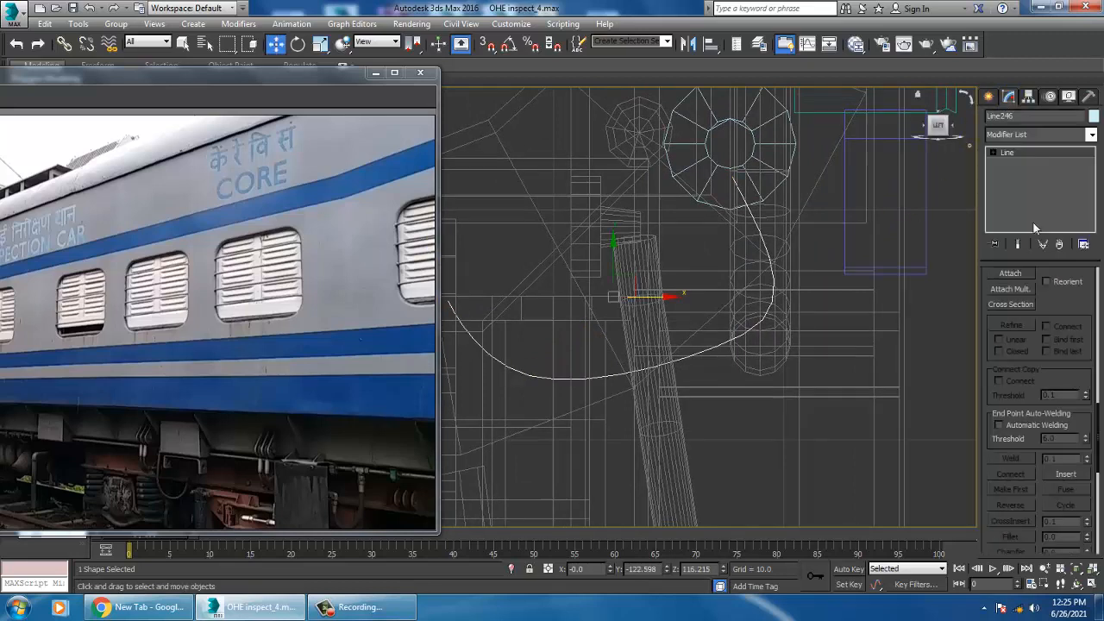
scroll(1053, 307, "up", 10)
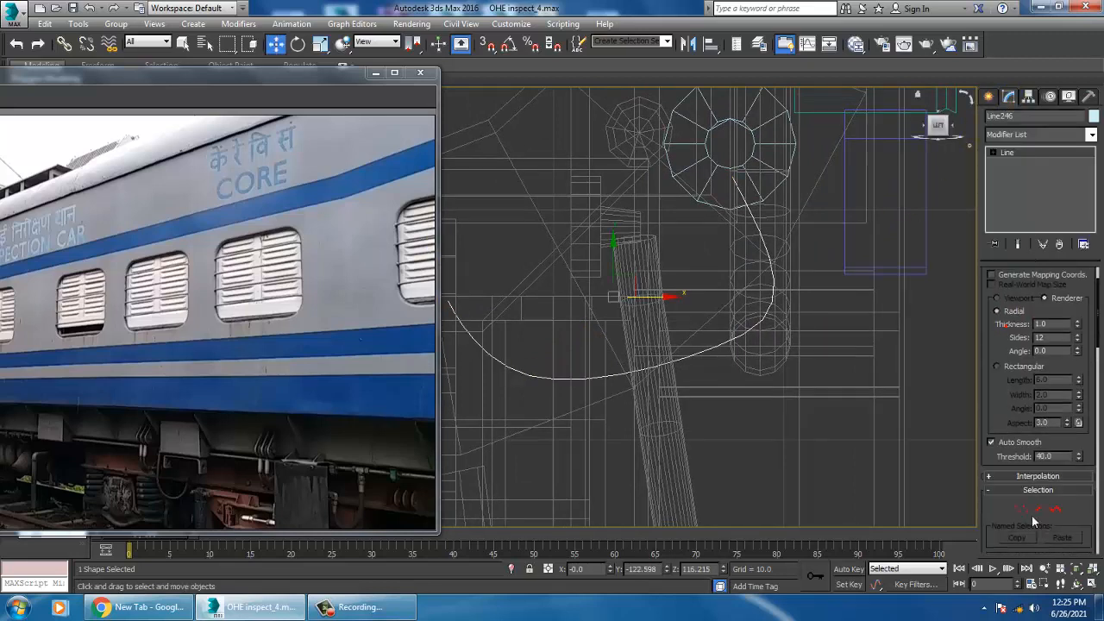
scroll(1003, 298, "up", 3)
left_click(992, 299)
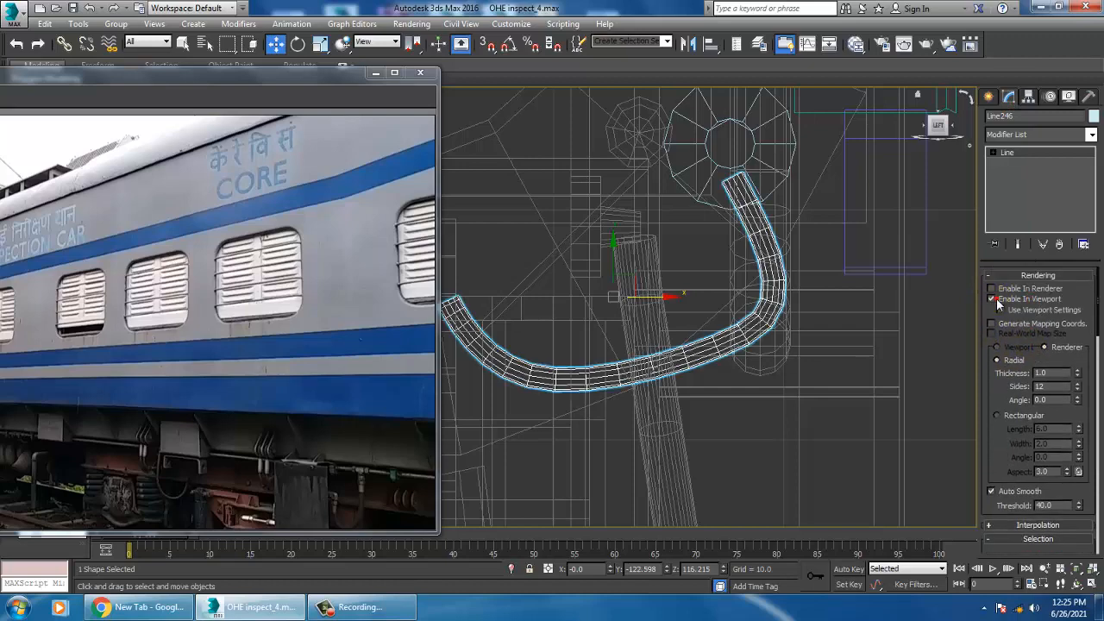
Set the curved line's thickness to 0.52 and scale the line up uniformly to about 498%.
left_click_drag(1078, 376, 1084, 410)
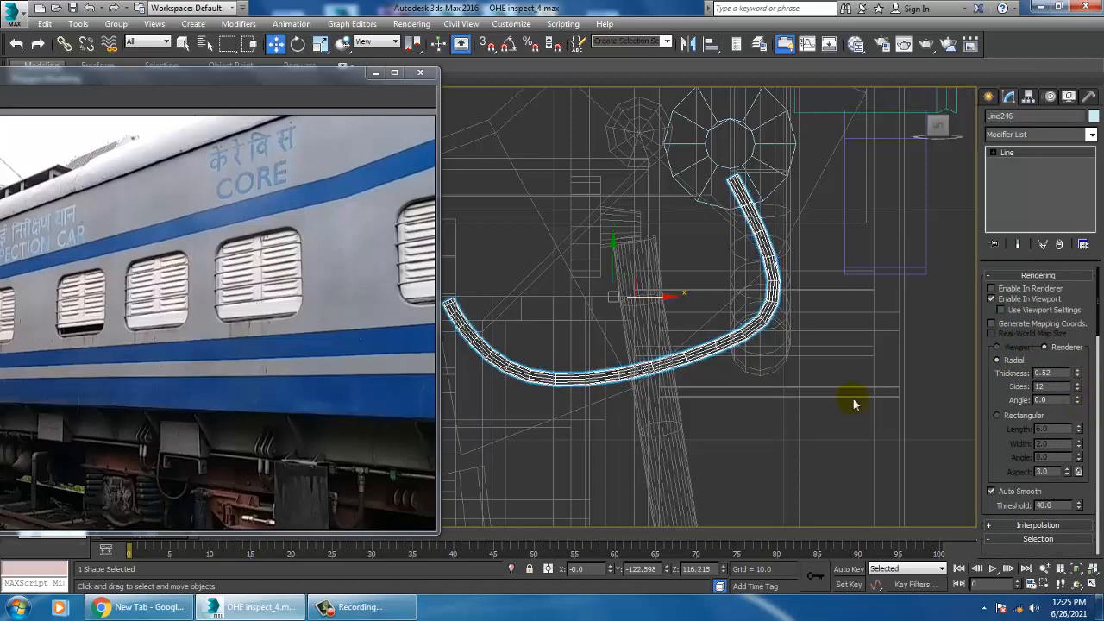
key("alt+w")
right_click(832, 396)
key("alt+w")
scroll(853, 388, "down", 5)
middle_click_drag(714, 390, 699, 384, "alt")
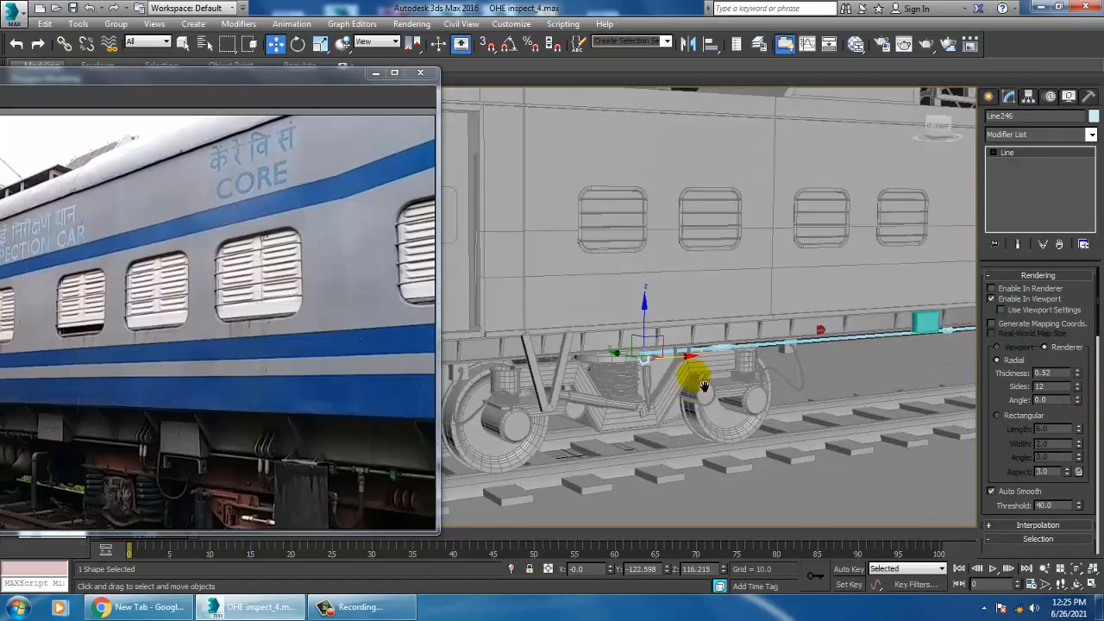
scroll(685, 380, "up", 5)
middle_click_drag(638, 298, 603, 316, "alt")
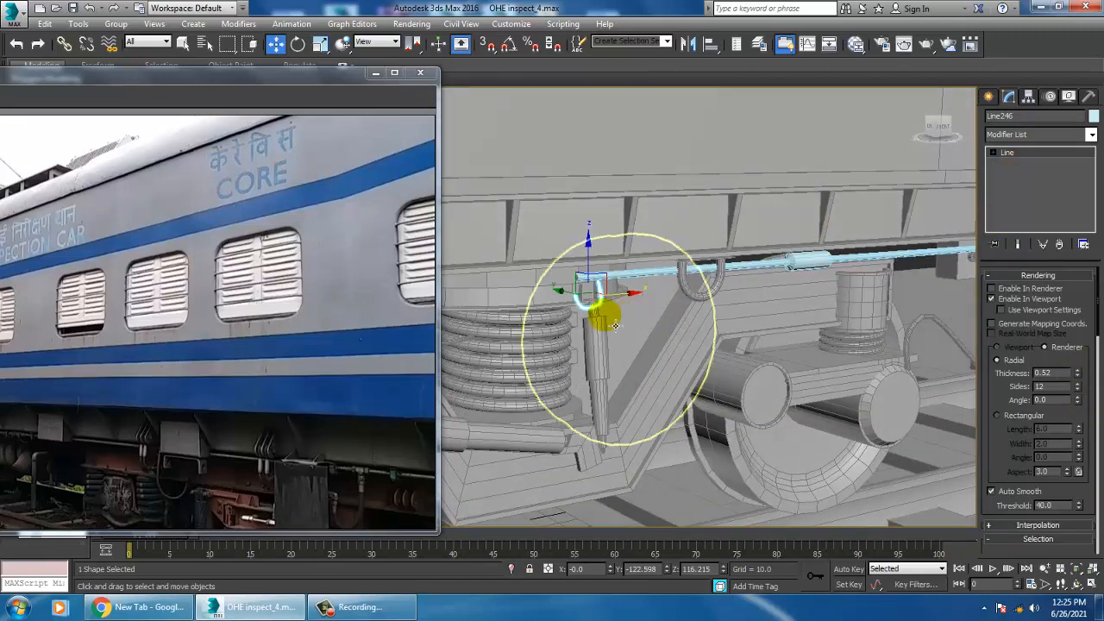
key("r")
left_click_drag(589, 297, 423, 10)
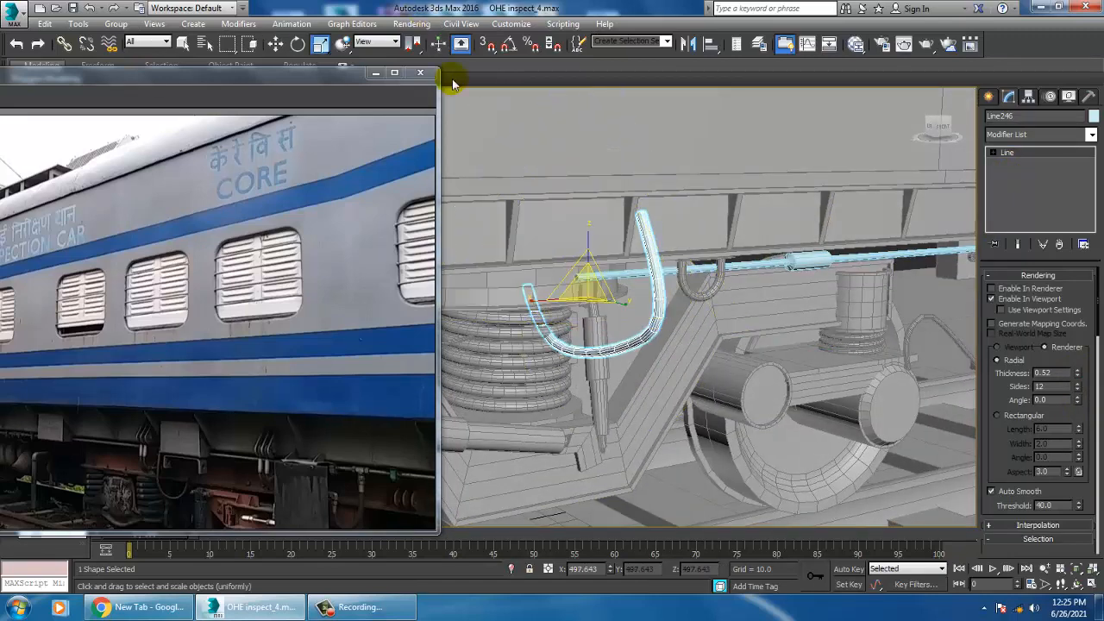
Move the curved hose outward to Y -81.702 and along the coach to X 86.949, near the pipe's small collar.
middle_click_drag(489, 144, 458, 278, "alt")
key("w")
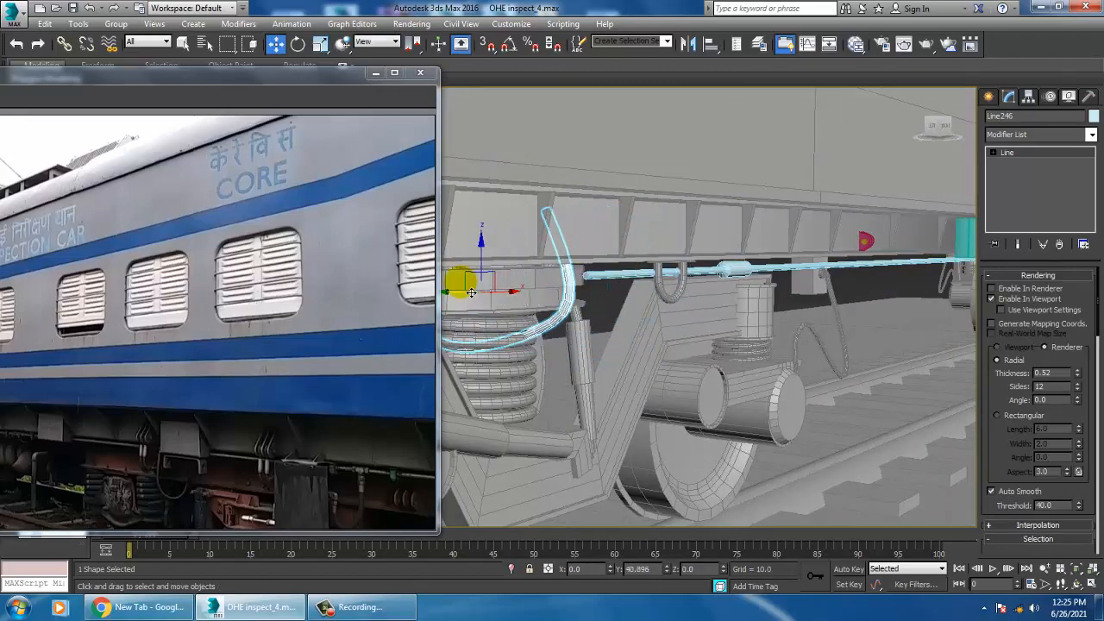
scroll(541, 293, "up", 2)
middle_click_drag(541, 293, 598, 276, "alt")
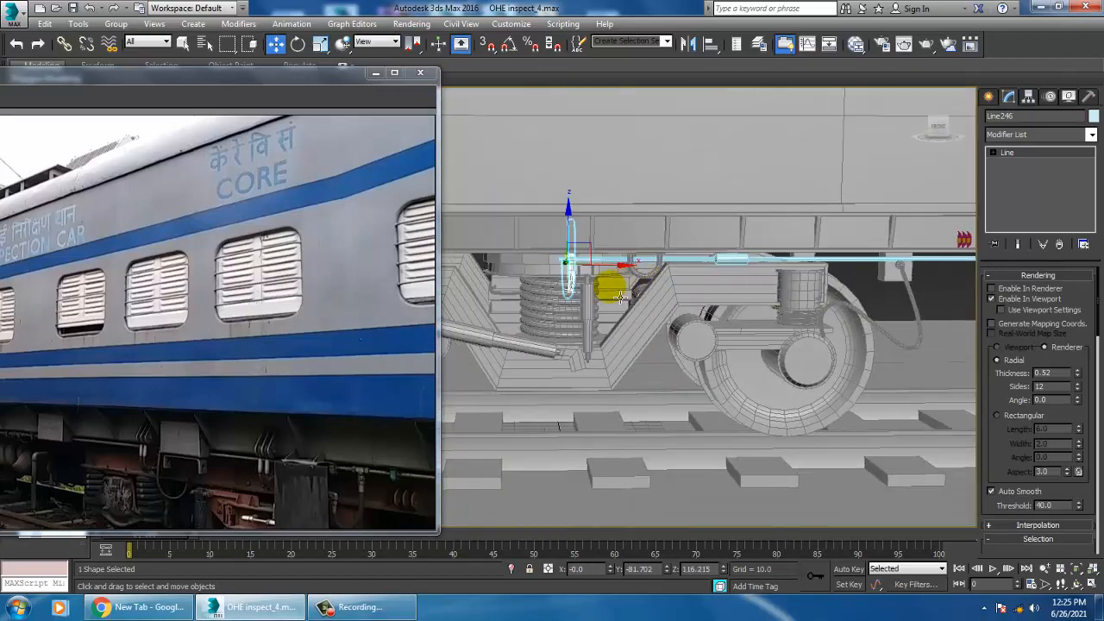
left_click_drag(632, 281, 790, 298)
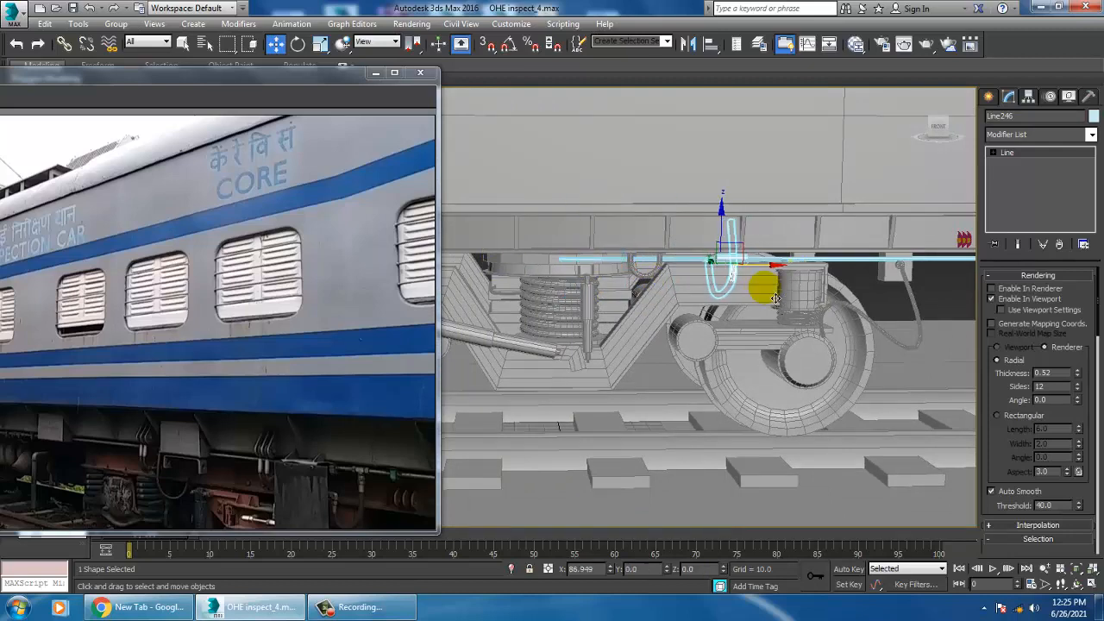
middle_click_drag(776, 299, 750, 265, "alt")
scroll(759, 261, "up", 3)
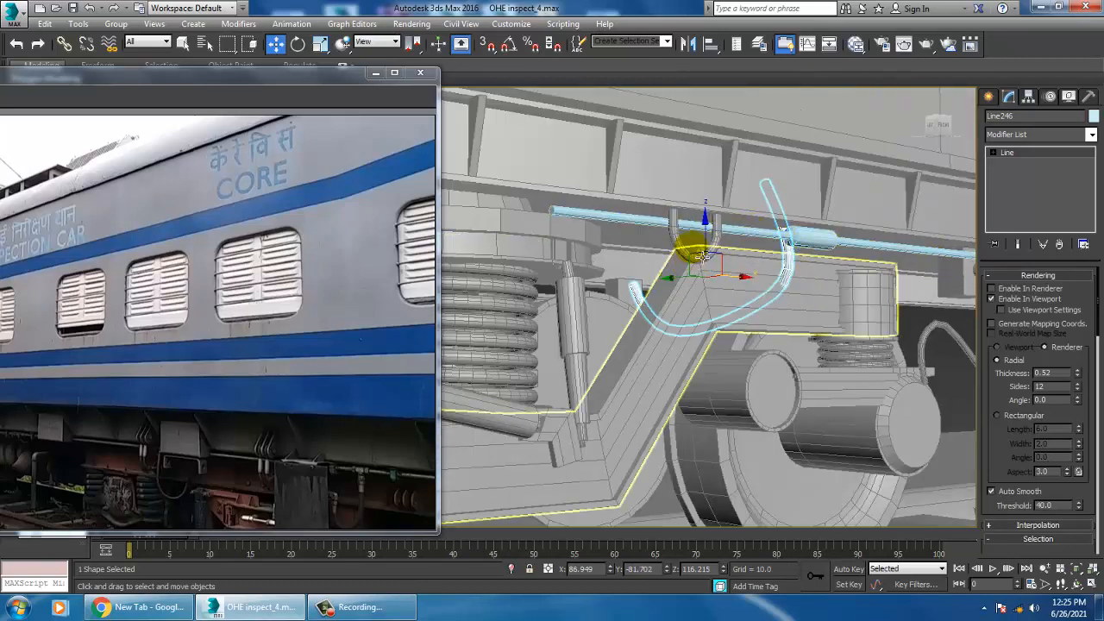
Lower the hose to Z 98.066 and shift it outward to Y -102.175 so its upper end meets the collar.
left_click_drag(704, 251, 707, 302)
middle_click_drag(733, 298, 803, 325, "alt")
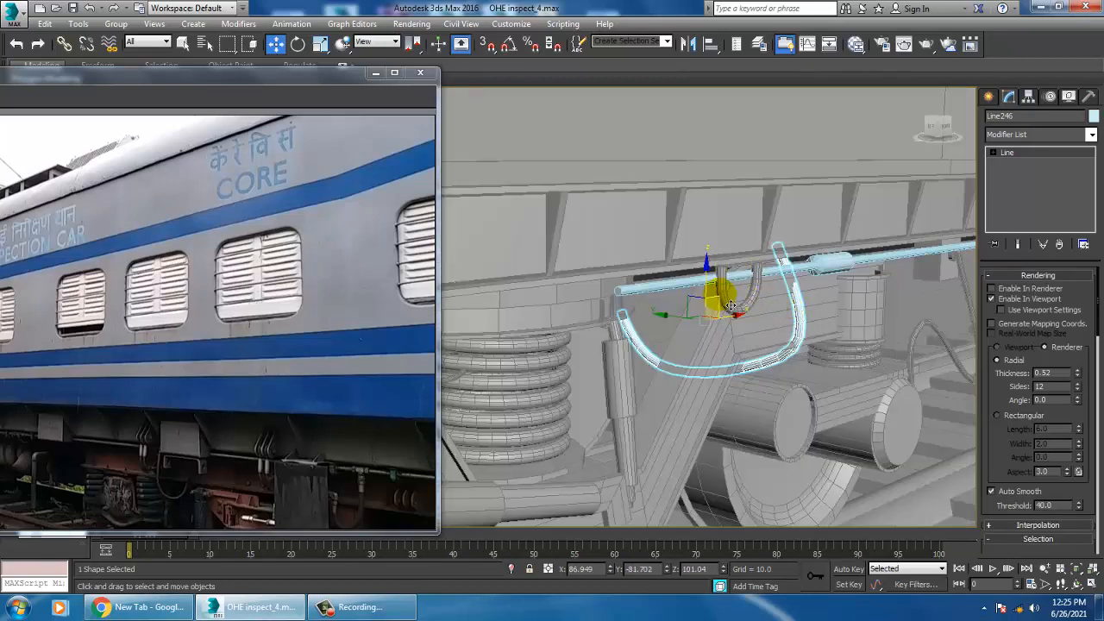
left_click_drag(731, 306, 729, 332)
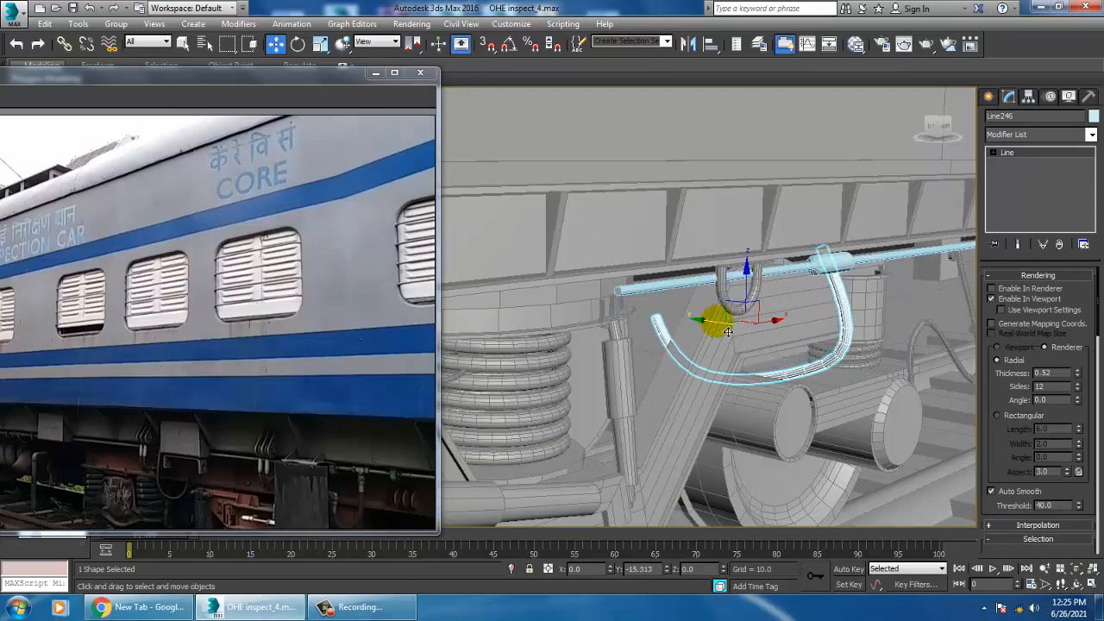
middle_click_drag(729, 332, 751, 313, "alt")
scroll(755, 316, "up", 3)
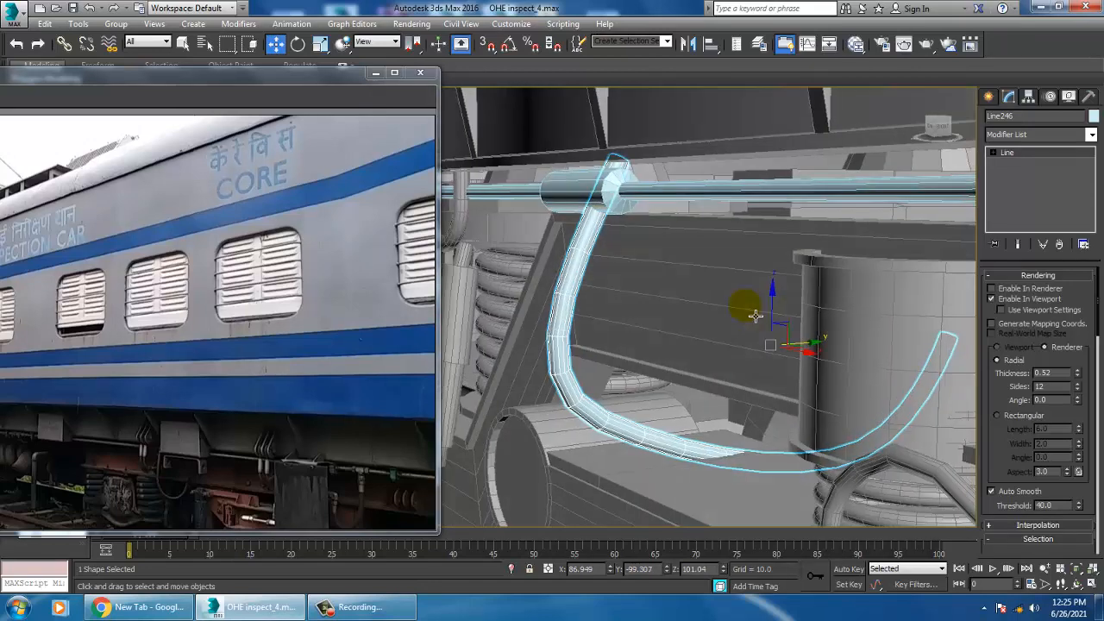
left_click_drag(774, 310, 778, 330)
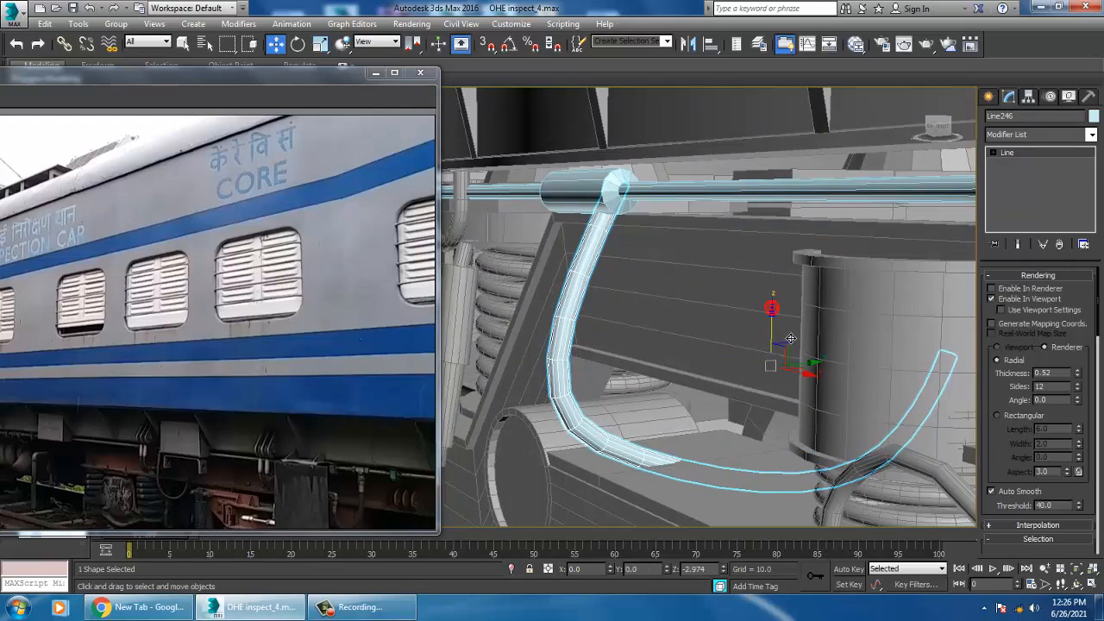
middle_click_drag(779, 332, 815, 365, "alt")
left_click_drag(819, 375, 738, 370)
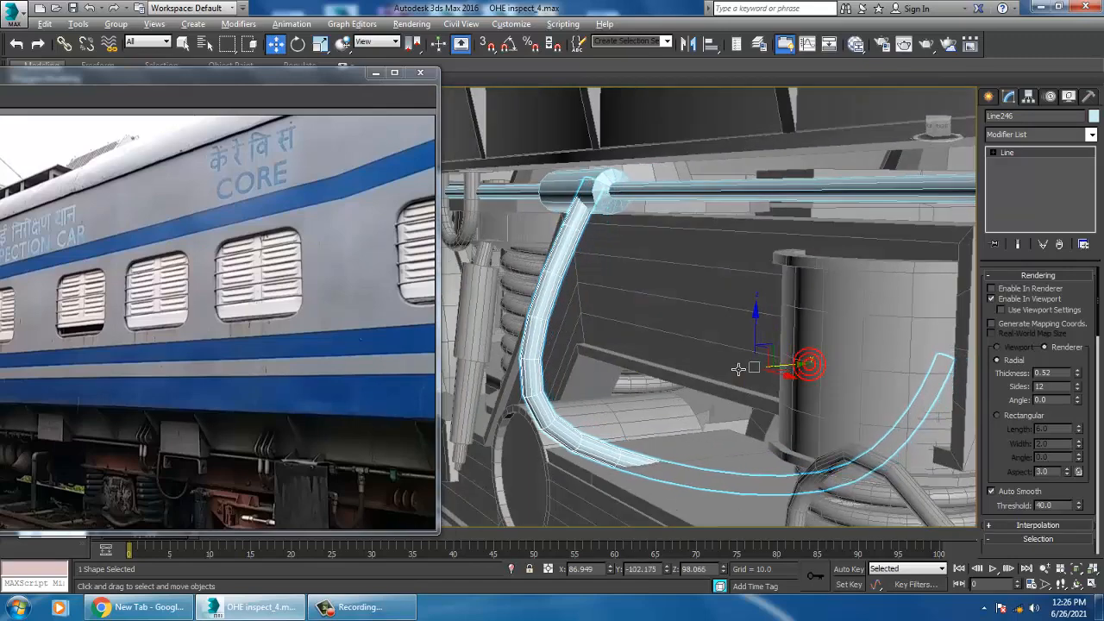
middle_click_drag(739, 370, 754, 330, "alt")
Reshape the hose in the left view by repositioning its lower vertex and moving the outer bend vertex inward.
key("1")
key("alt+w")
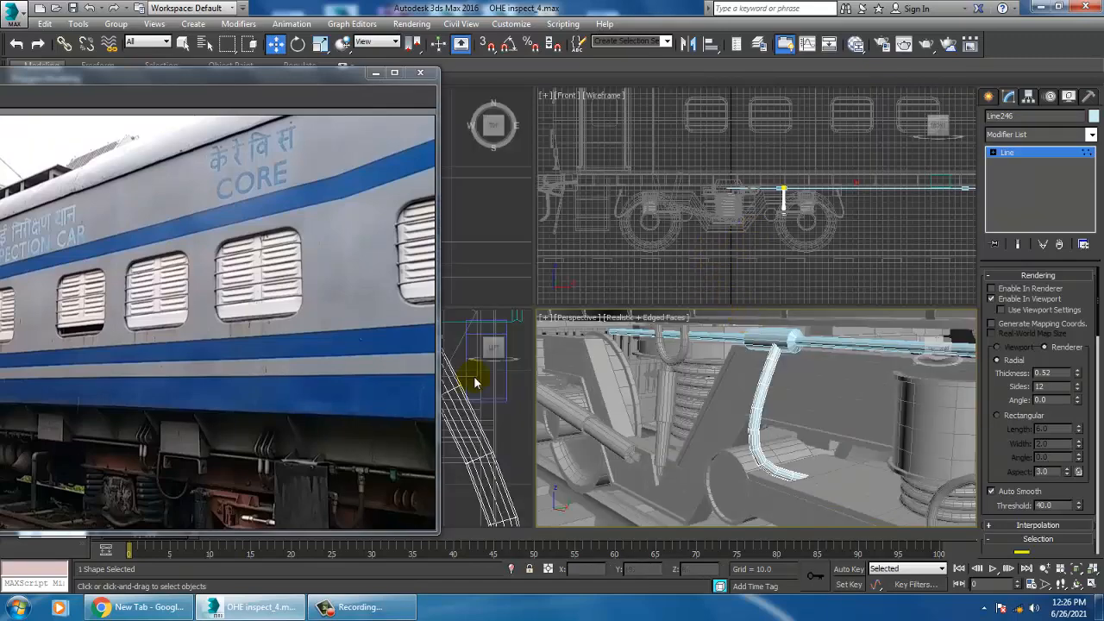
middle_click(457, 410)
key("alt+w")
scroll(615, 288, "down", 5)
middle_click_drag(617, 368, 777, 330)
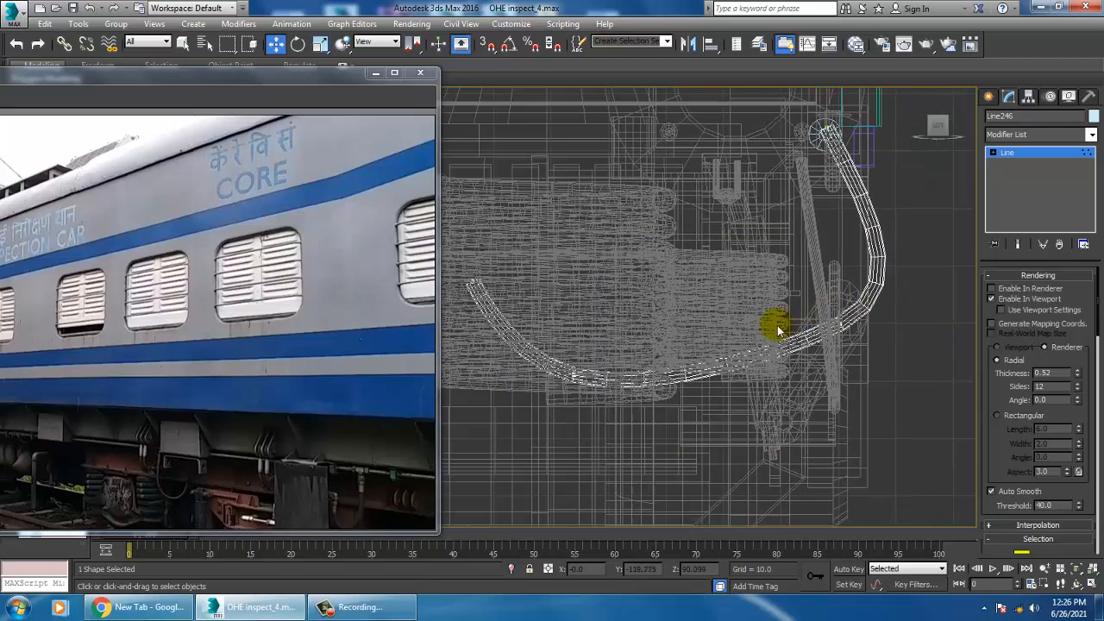
scroll(777, 330, "down", 3)
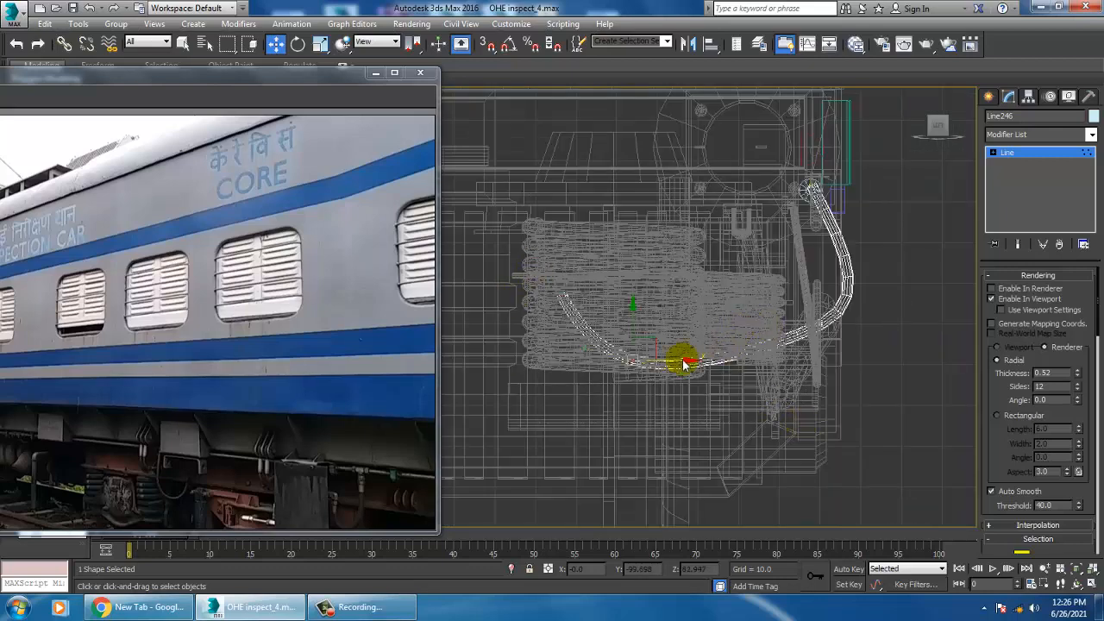
left_click_drag(661, 349, 595, 263)
left_click_drag(810, 283, 871, 367)
left_click_drag(839, 304, 795, 305)
key("alt+w")
middle_click_drag(867, 411, 835, 410)
key("alt+w")
key("f")
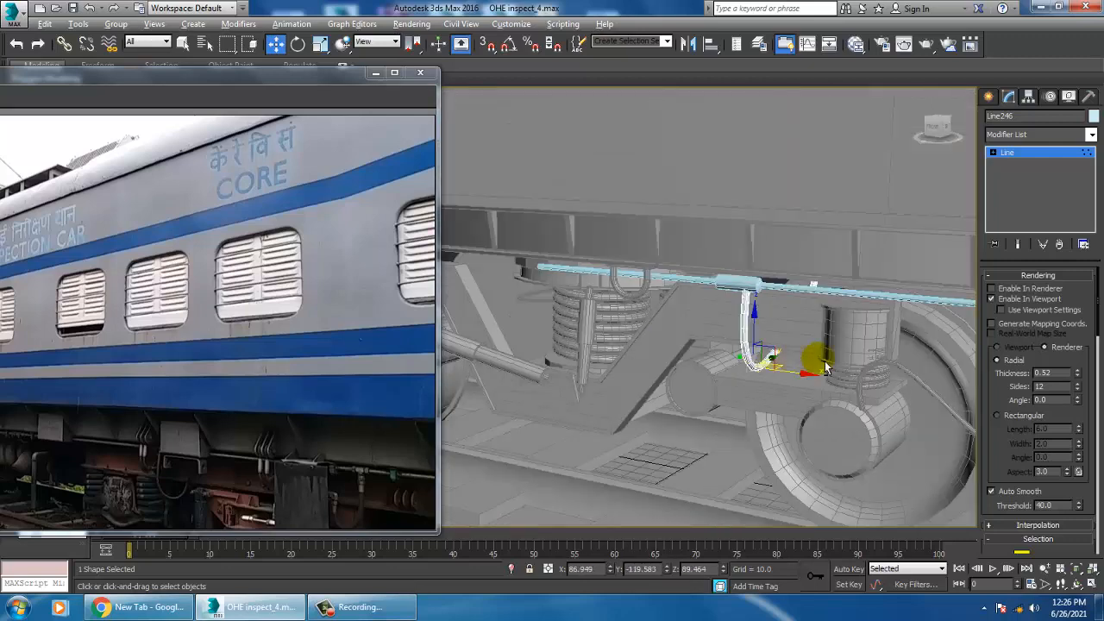
left_click(1050, 162)
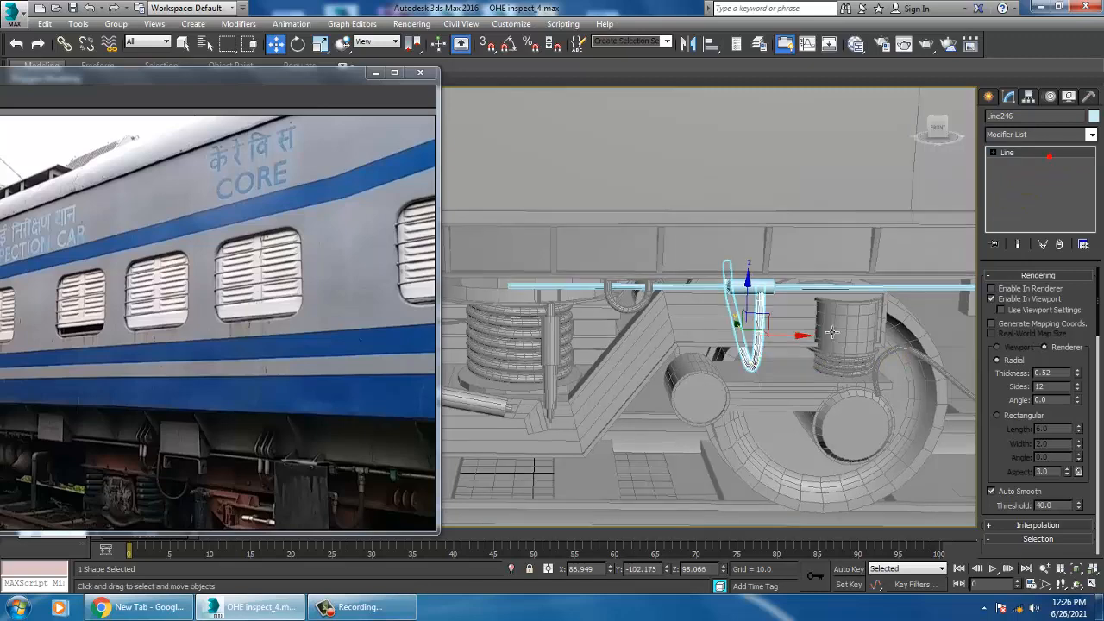
Reduce the hose's thickness to 0.31 and convert it to an Editable Poly.
middle_click_drag(776, 332, 770, 392, "alt")
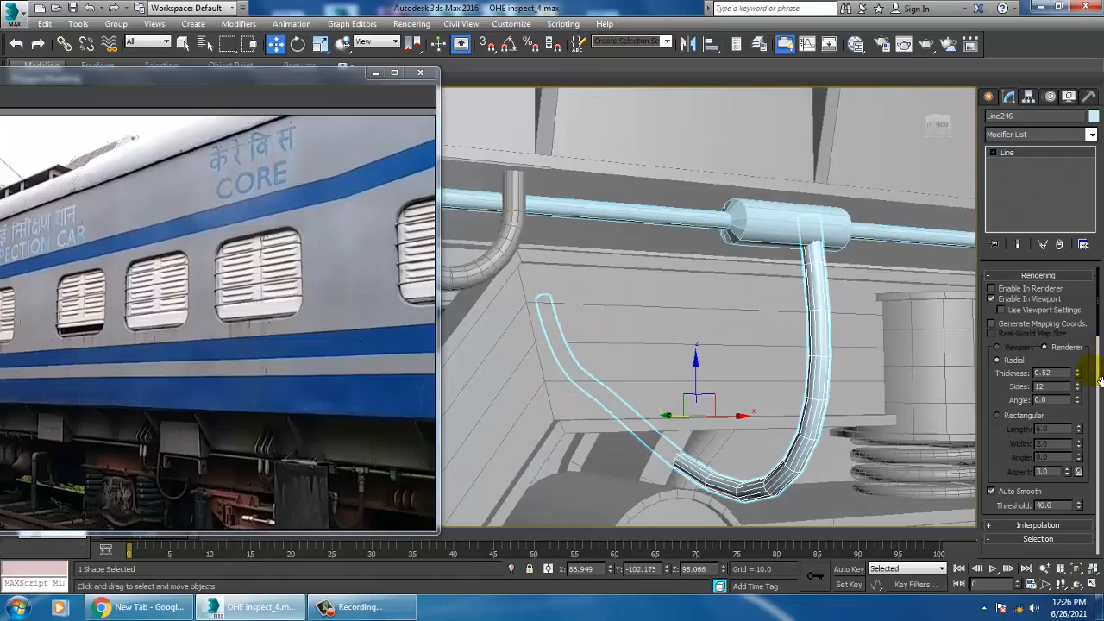
mouse_move(1081, 379)
left_mouse_down()
mouse_move(1093, 396)
mouse_move(1076, 373)
left_mouse_up()
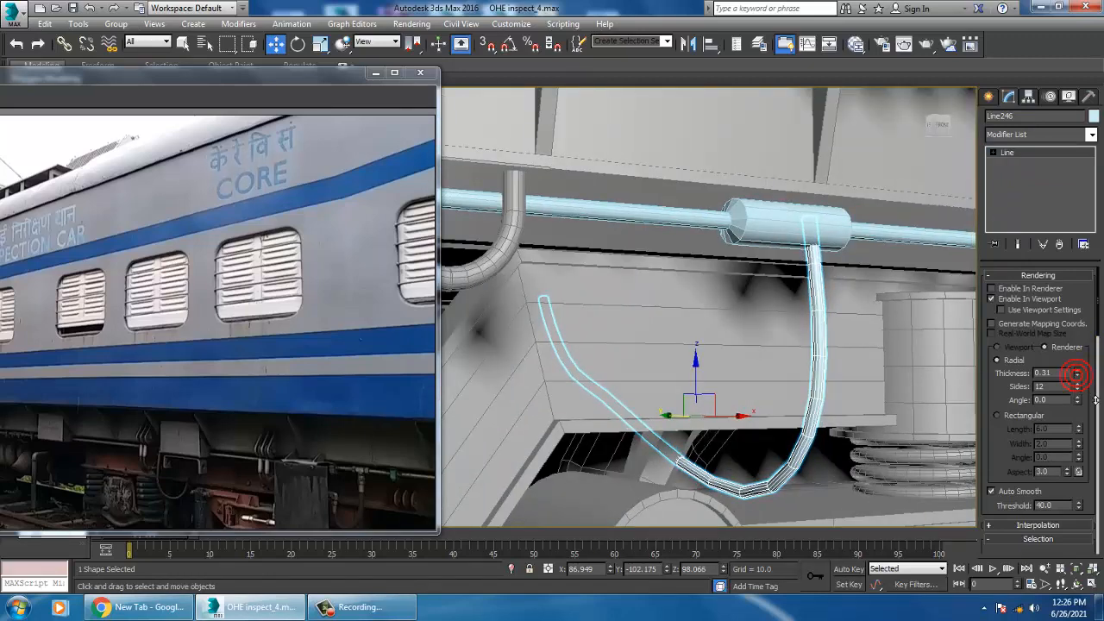
right_click(822, 295)
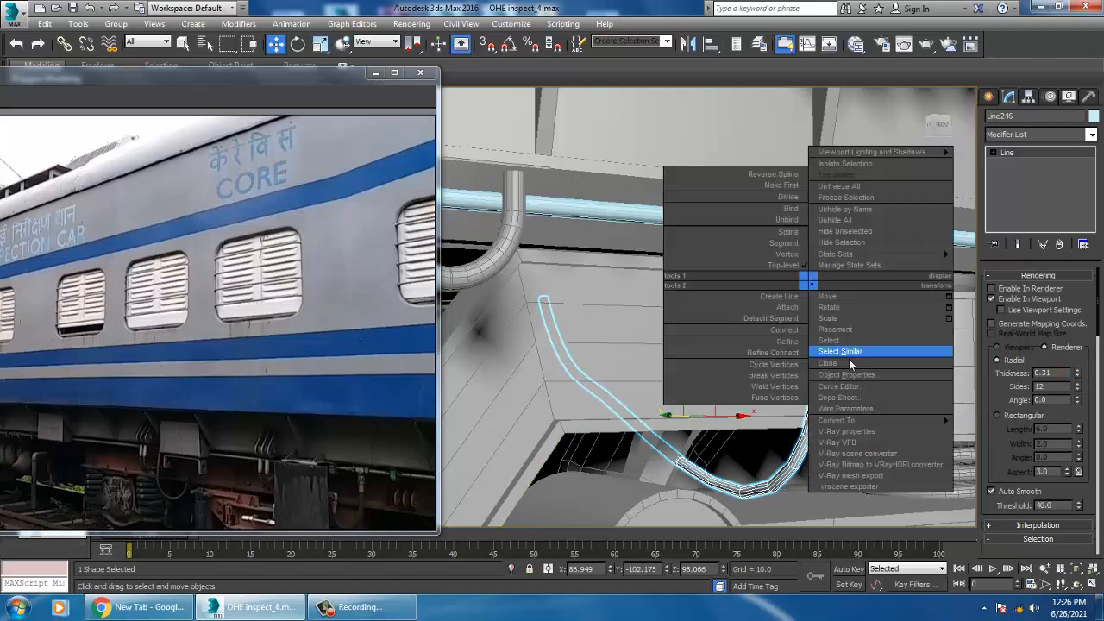
mouse_move(871, 420)
left_click(1003, 445)
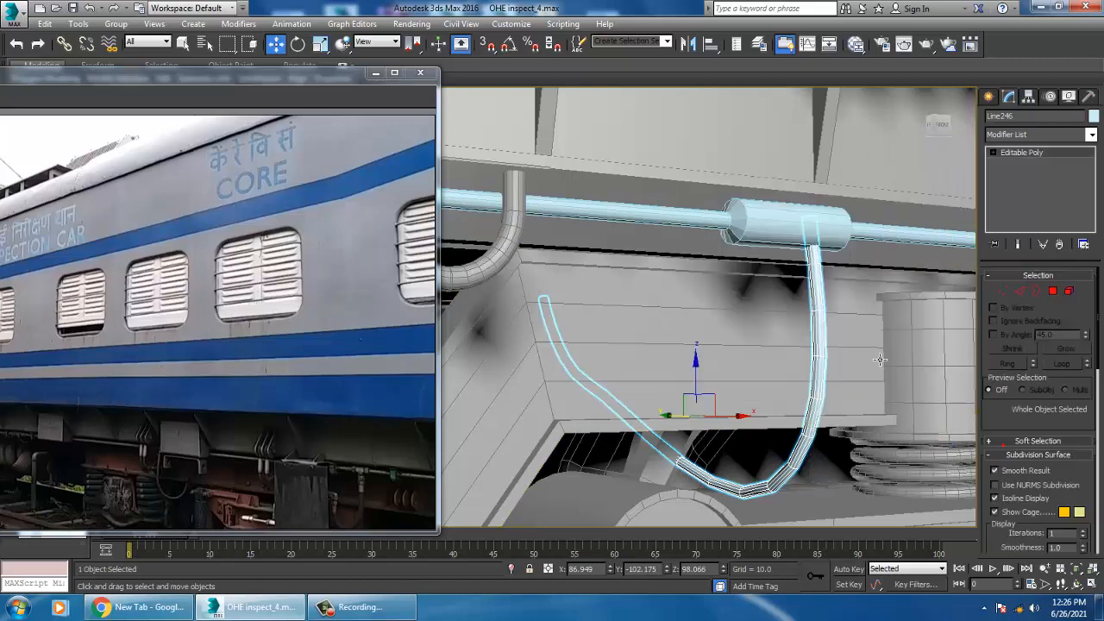
Select the ring of polygons at the hose's collar end and extrude it outward with a height of 0.292.
middle_click_drag(882, 358, 859, 365, "alt")
left_click(1019, 291)
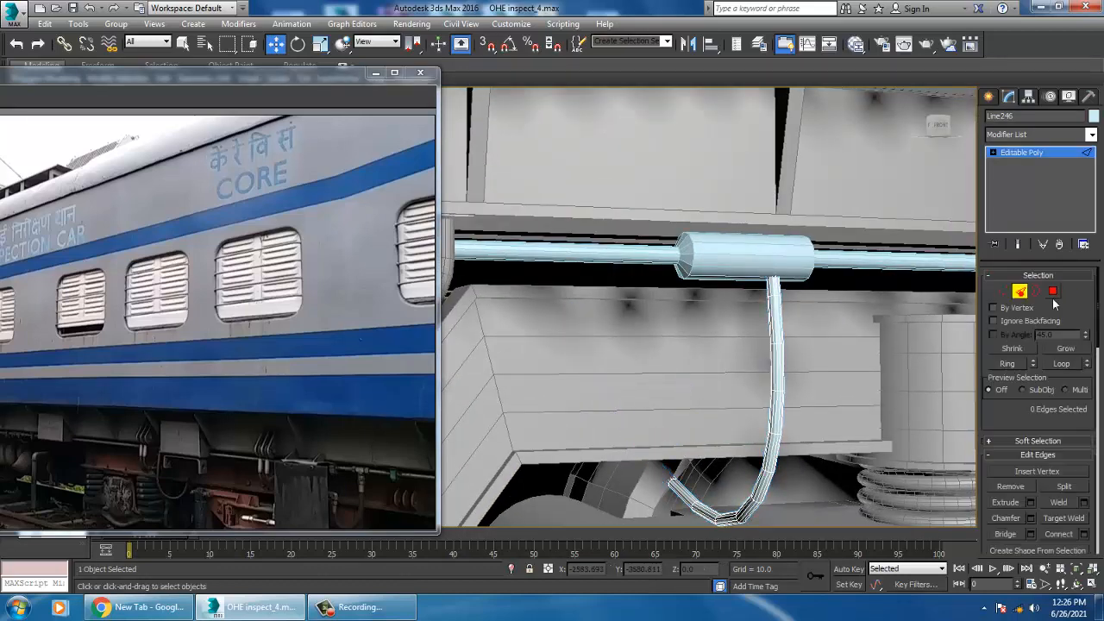
left_click(1052, 292)
left_click_drag(753, 287, 813, 287)
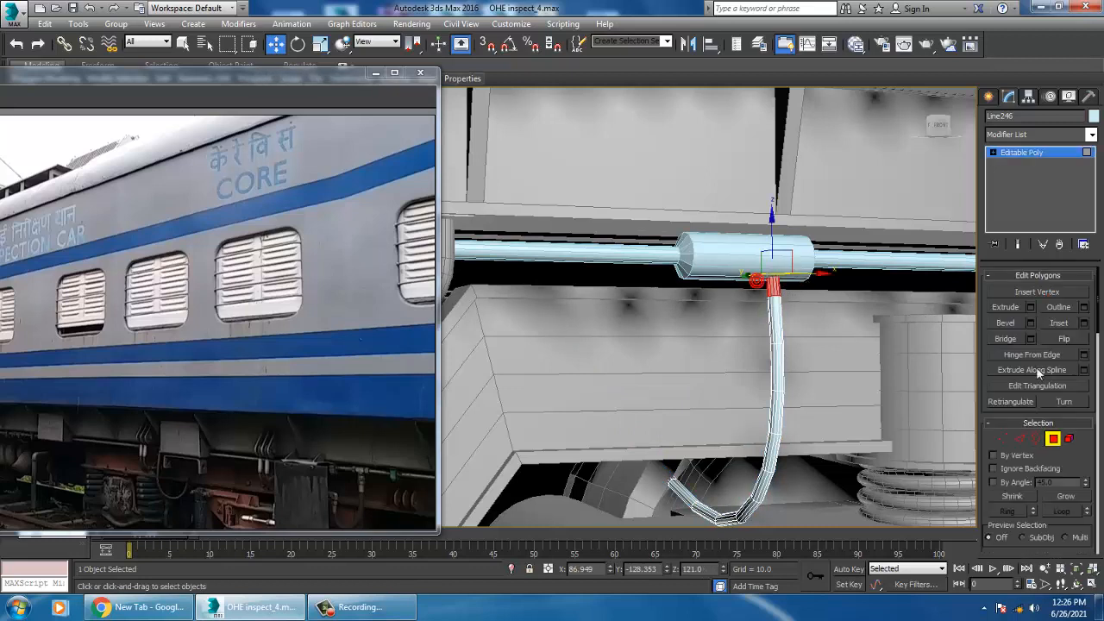
left_click(1030, 308)
left_click(558, 316)
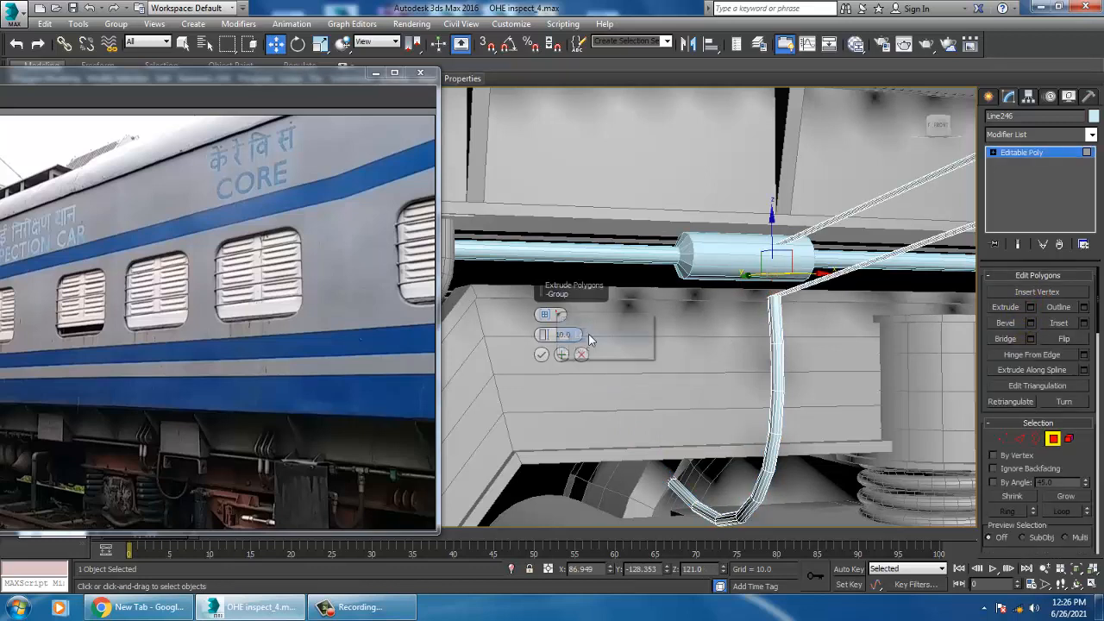
left_click(591, 341)
left_click_drag(541, 342, 563, 392)
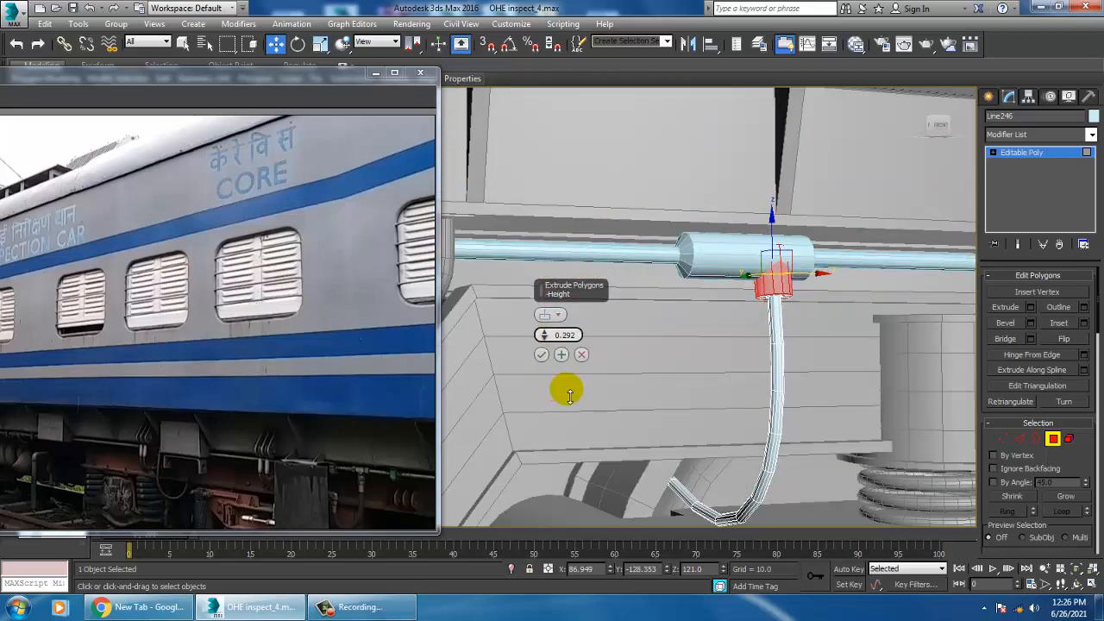
left_click(541, 354)
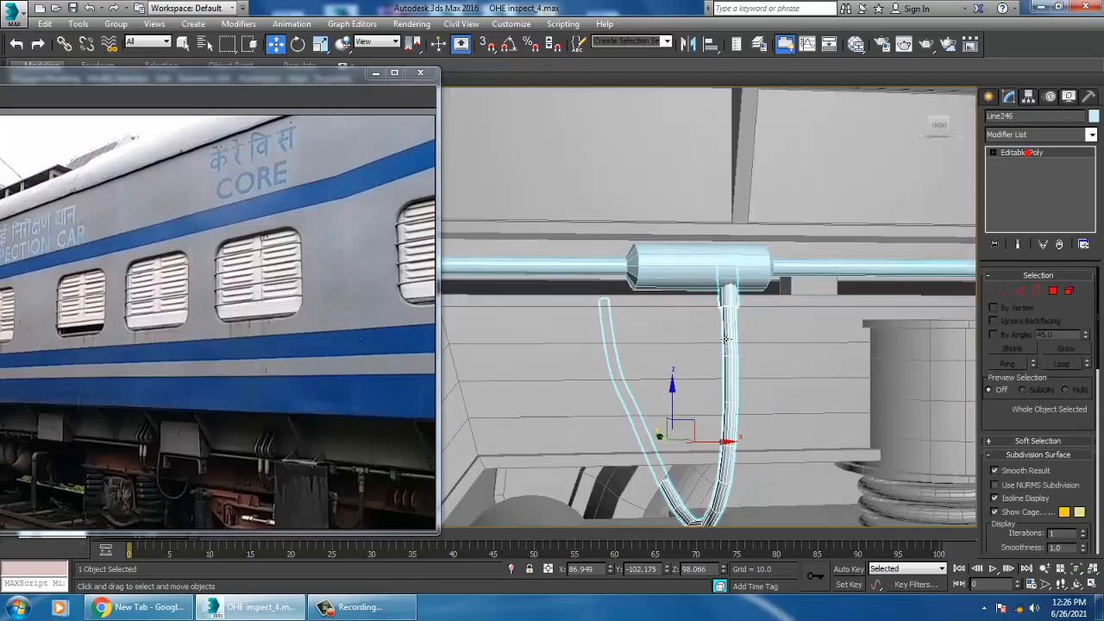
Copy the finished hose along the collar to X 80.831.
left_click(707, 421)
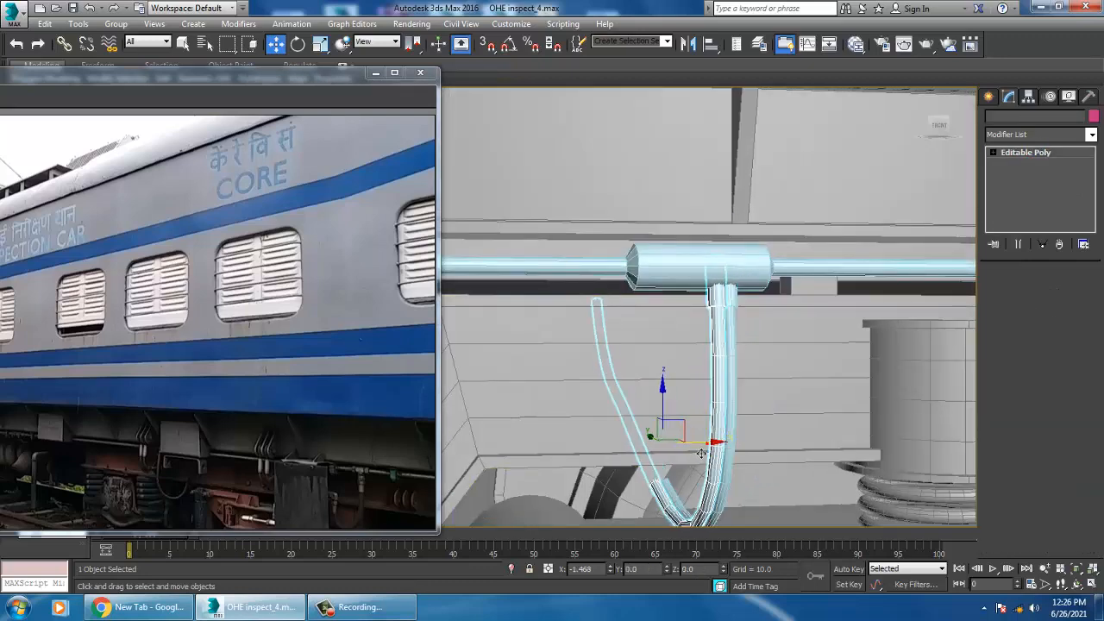
left_click_drag(702, 452, 675, 456)
left_click(561, 364)
Select the three rounded plates and their rod on the underframe side and scale them up uniformly.
scroll(732, 384, "down", 8)
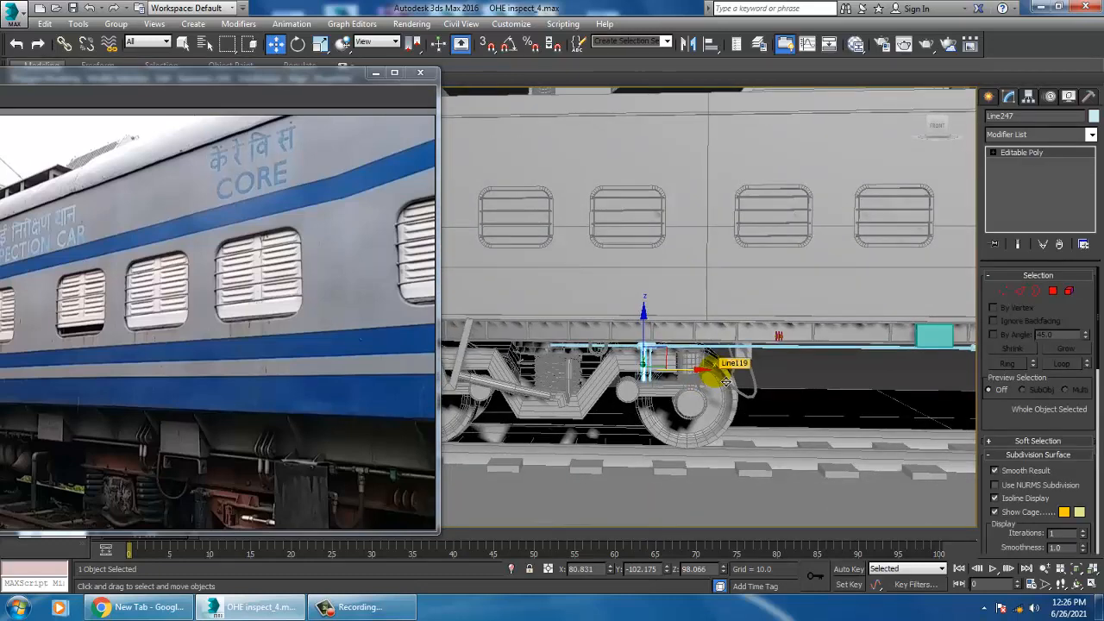
scroll(728, 347, "up", 5)
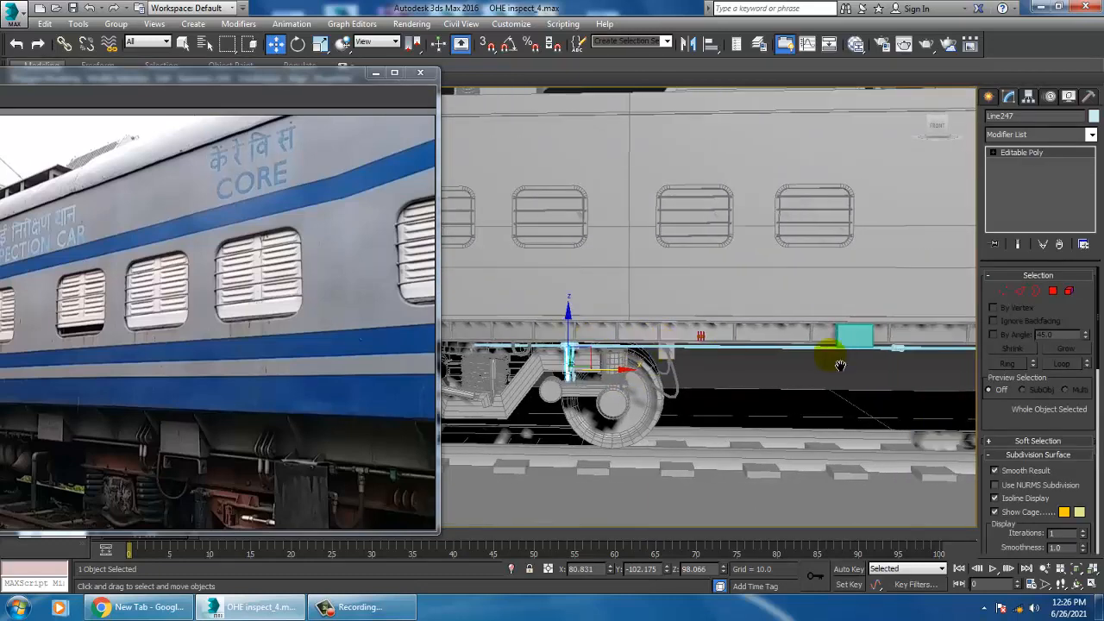
scroll(731, 334, "up", 3)
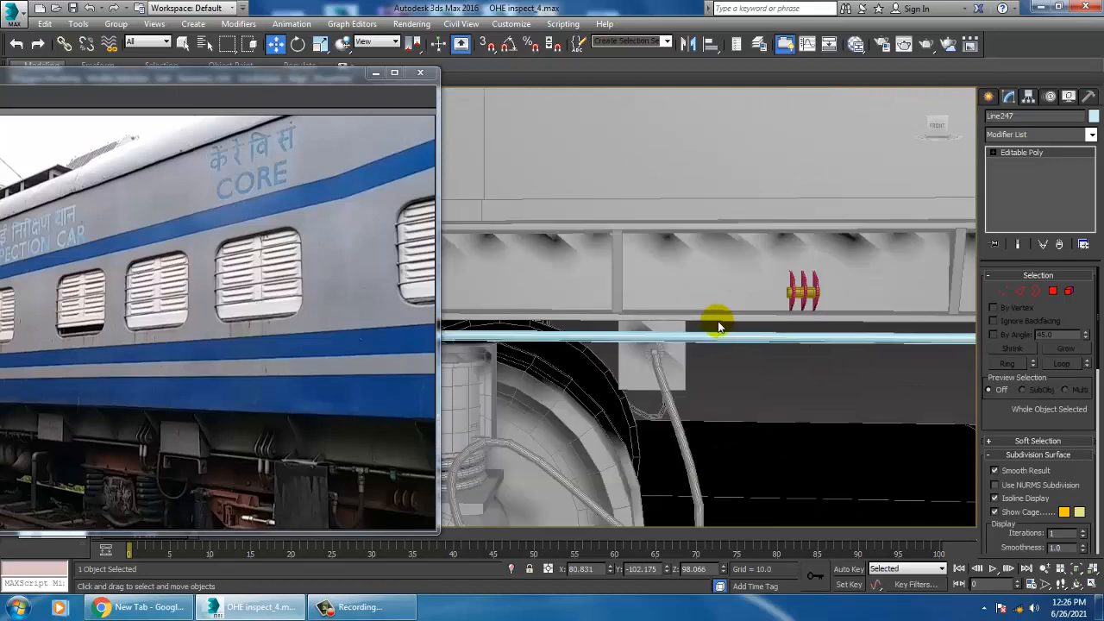
middle_click_drag(868, 326, 835, 329)
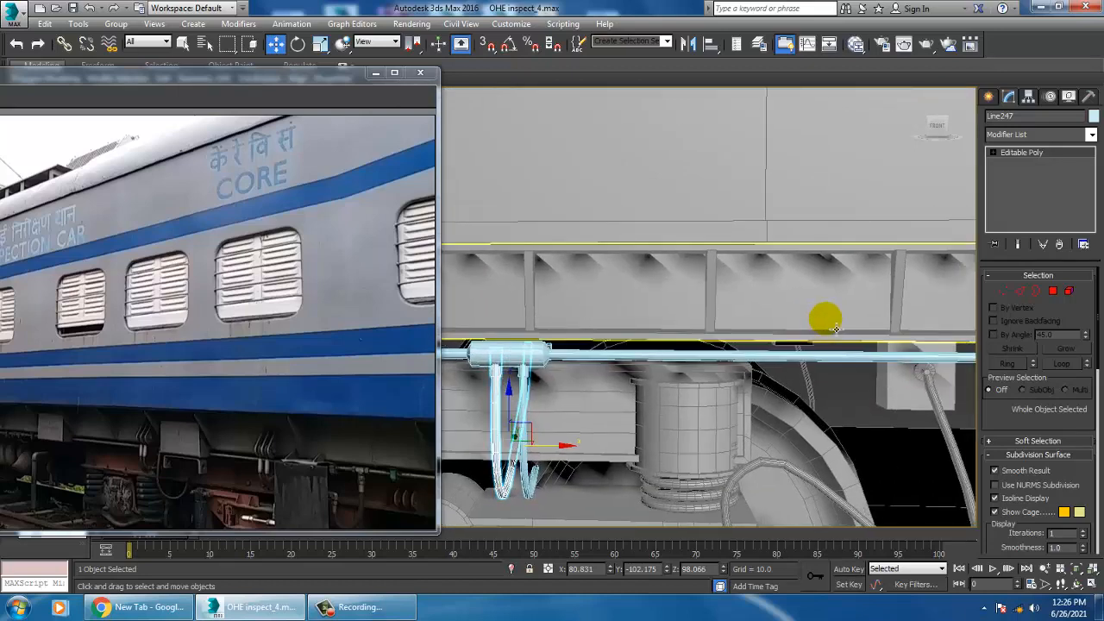
middle_click_drag(710, 359, 856, 349, "alt")
scroll(856, 350, "up", 6)
left_click(812, 353)
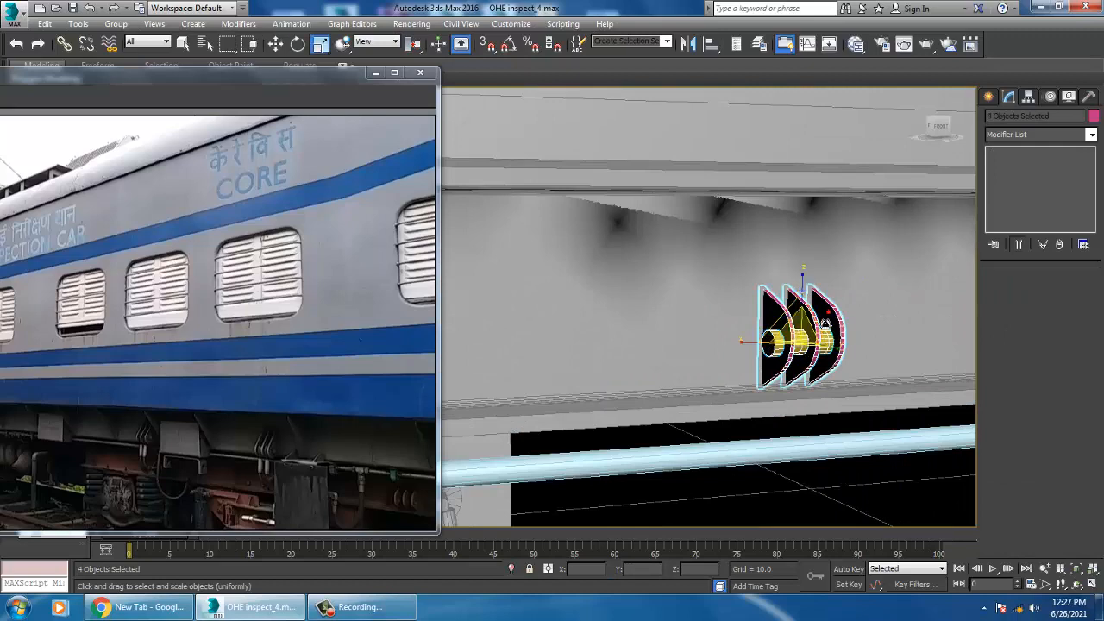
key("w")
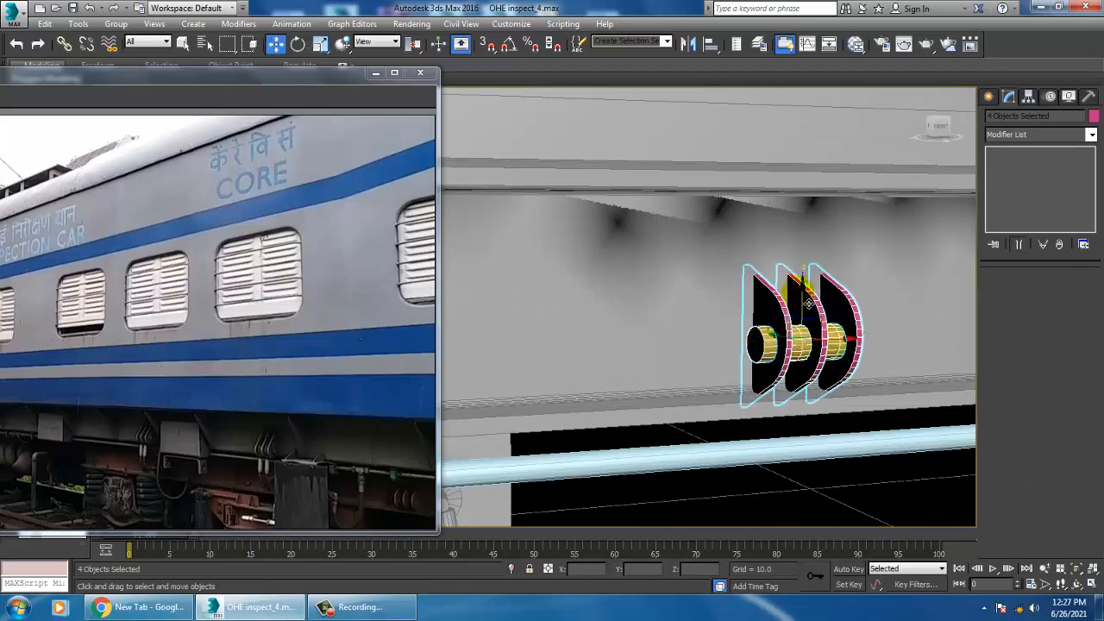
middle_click_drag(803, 297, 806, 308, "alt")
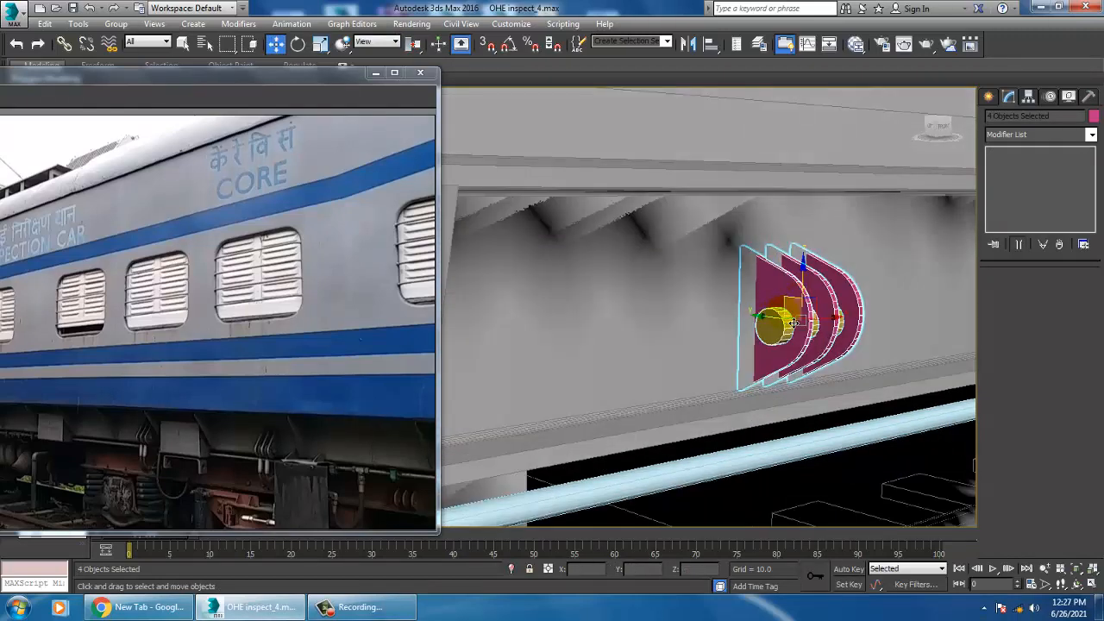
Move the three rounded plates and their rod slightly against the underframe side, then copy the set to above the pipe's collar.
left_click_drag(784, 324, 794, 324)
scroll(794, 324, "down", 6)
middle_click_drag(794, 326, 836, 361, "alt")
scroll(759, 354, "down", 2)
left_click_drag(773, 356, 739, 356, "shift")
left_click(558, 363)
Copy the plate-and-rod set along the underframe to the far side of the teal equipment box.
middle_click_drag(822, 373, 684, 383)
mouse_move(630, 365)
left_mouse_down("shift")
mouse_move(961, 345)
mouse_move(966, 357)
left_mouse_up("shift")
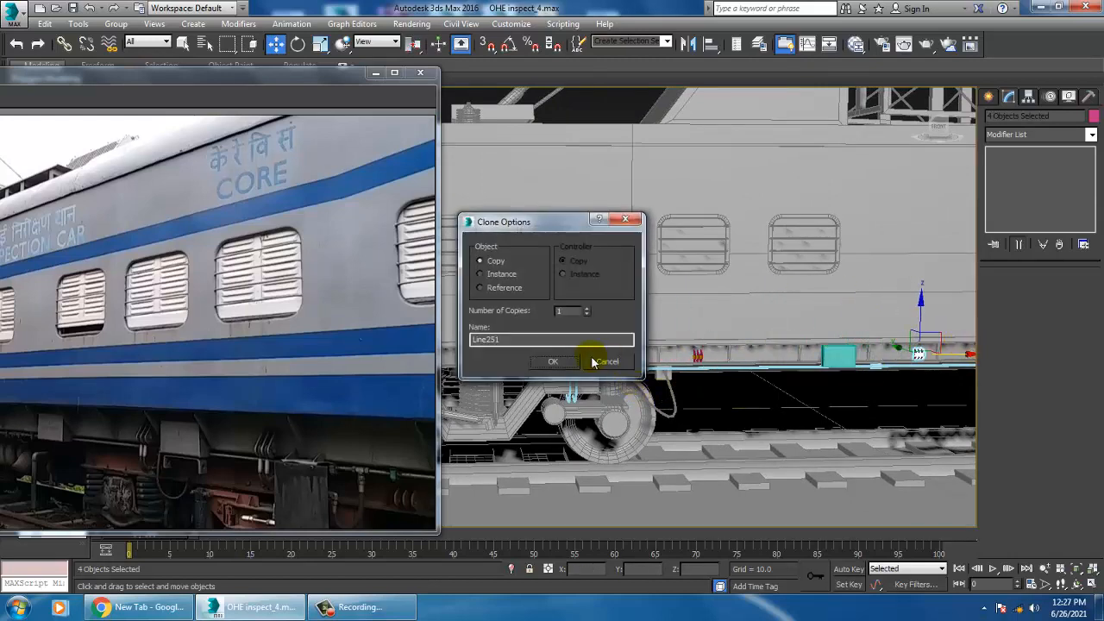
left_click(559, 365)
Copy the two curved hoses along the pipe past the teal box and align them beneath the copied plates.
scroll(590, 379, "up", 6)
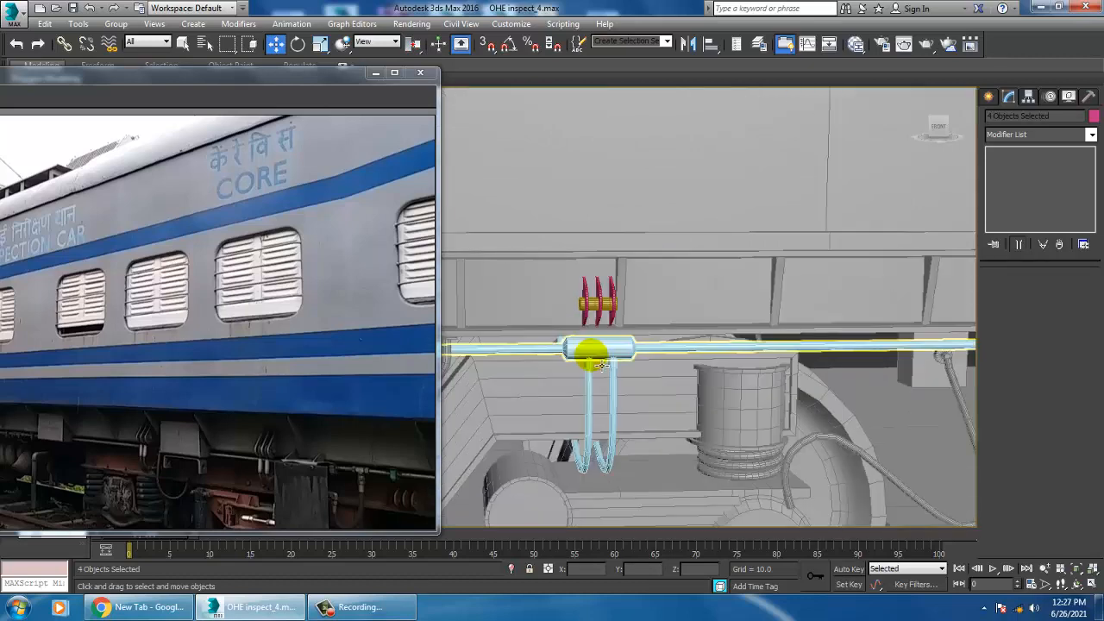
left_click(593, 380)
scroll(603, 386, "down", 6)
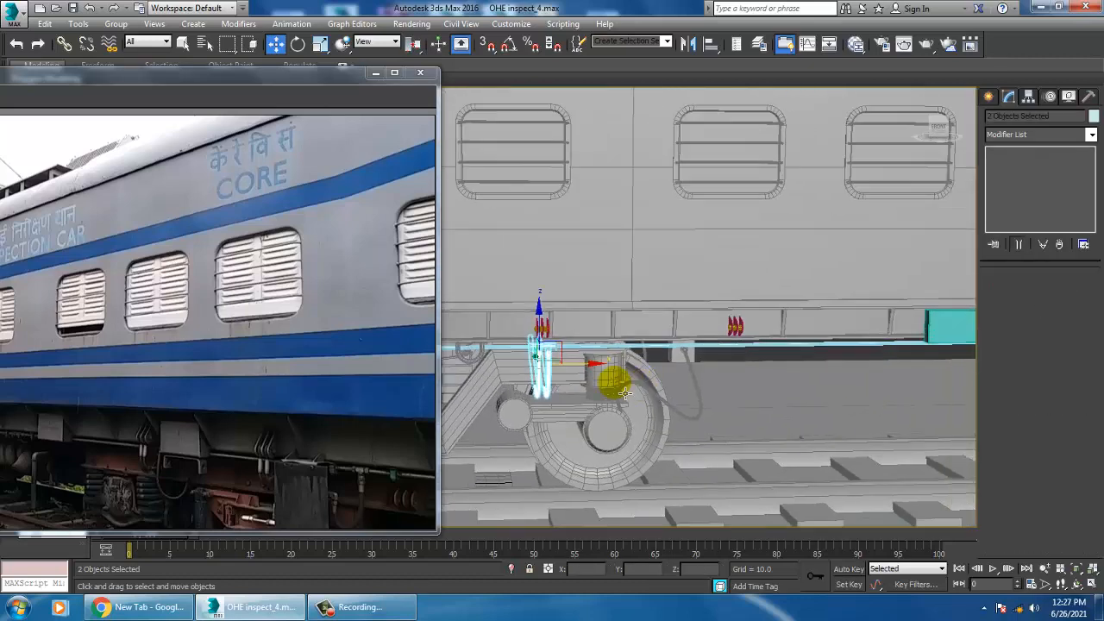
left_click_drag(599, 377, 1011, 352, "shift")
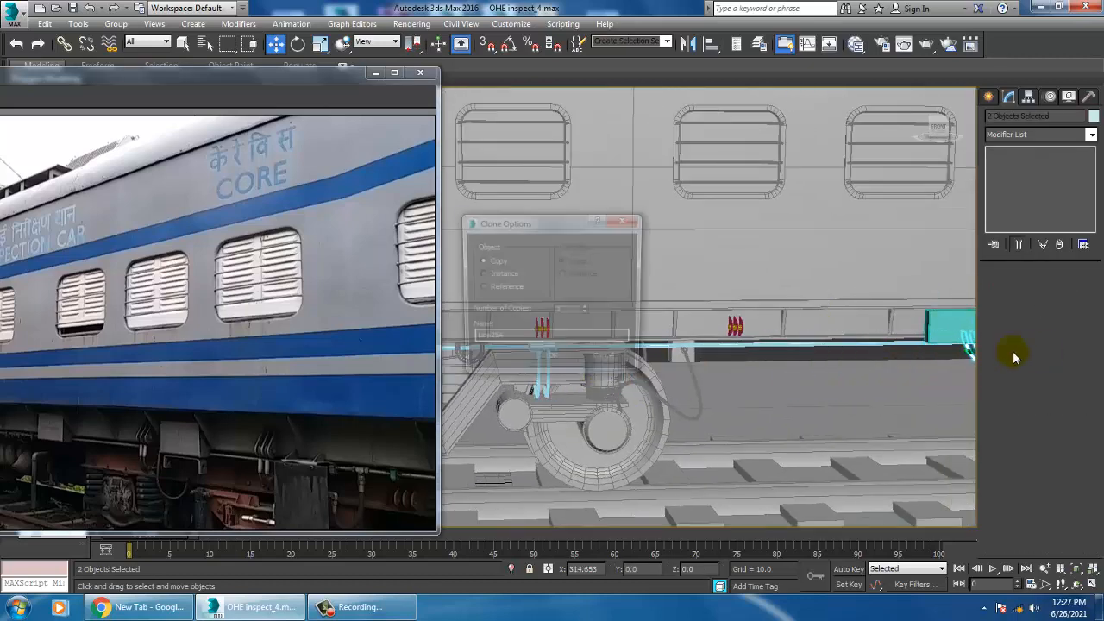
left_click(553, 363)
scroll(698, 375, "up", 5)
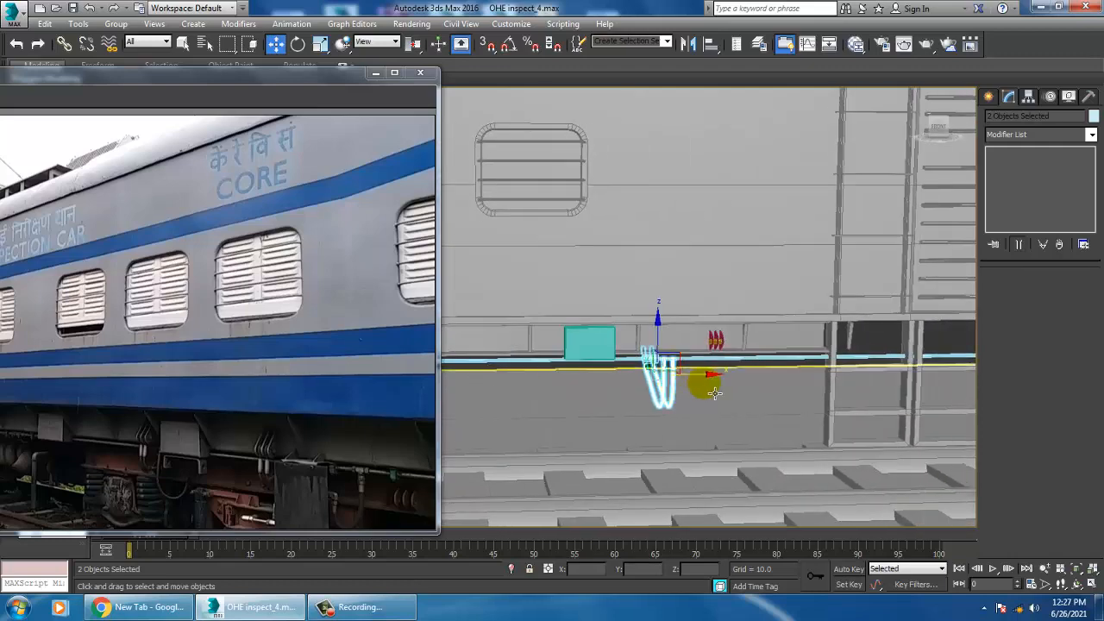
left_click_drag(707, 377, 754, 374)
middle_click_drag(699, 385, 712, 388, "alt")
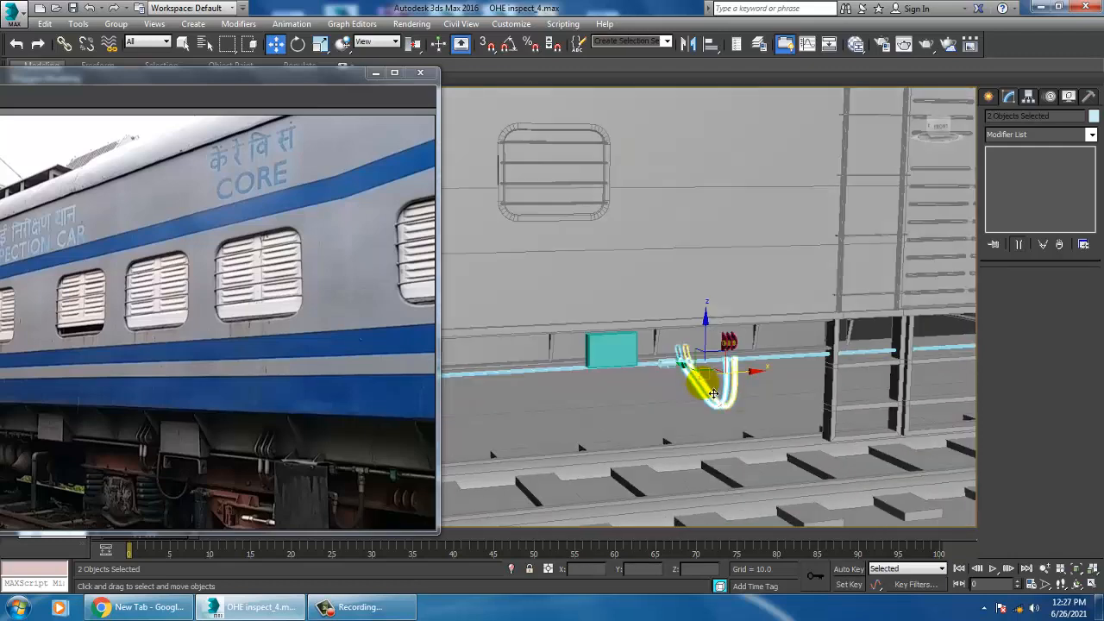
Move the pipe's second collar vertices about 46 units along X so the collar sits over the copied hoses.
scroll(707, 379, "up", 3)
left_click(653, 355)
middle_click_drag(652, 357, 611, 363, "alt")
key("1")
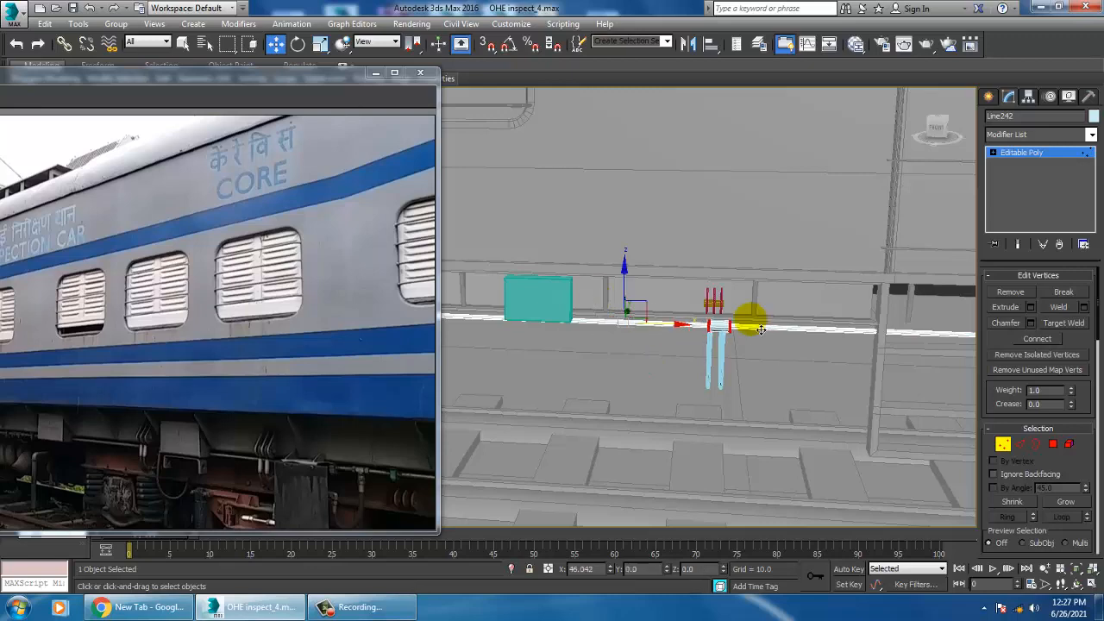
scroll(750, 326, "up", 8)
key("1")
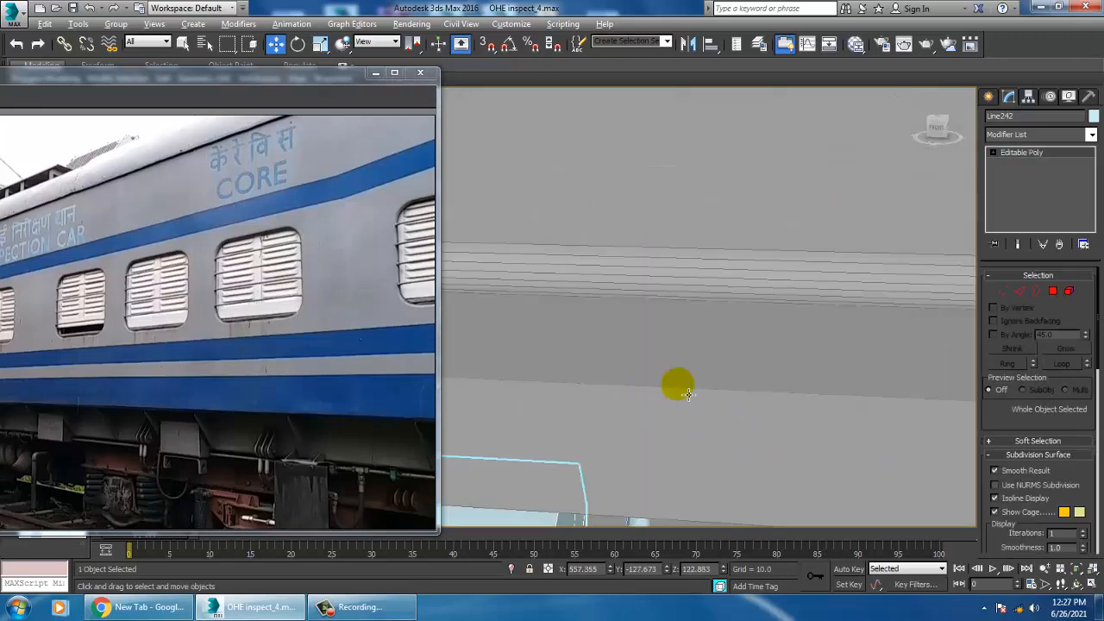
scroll(681, 388, "down", 8)
scroll(668, 319, "up", 2)
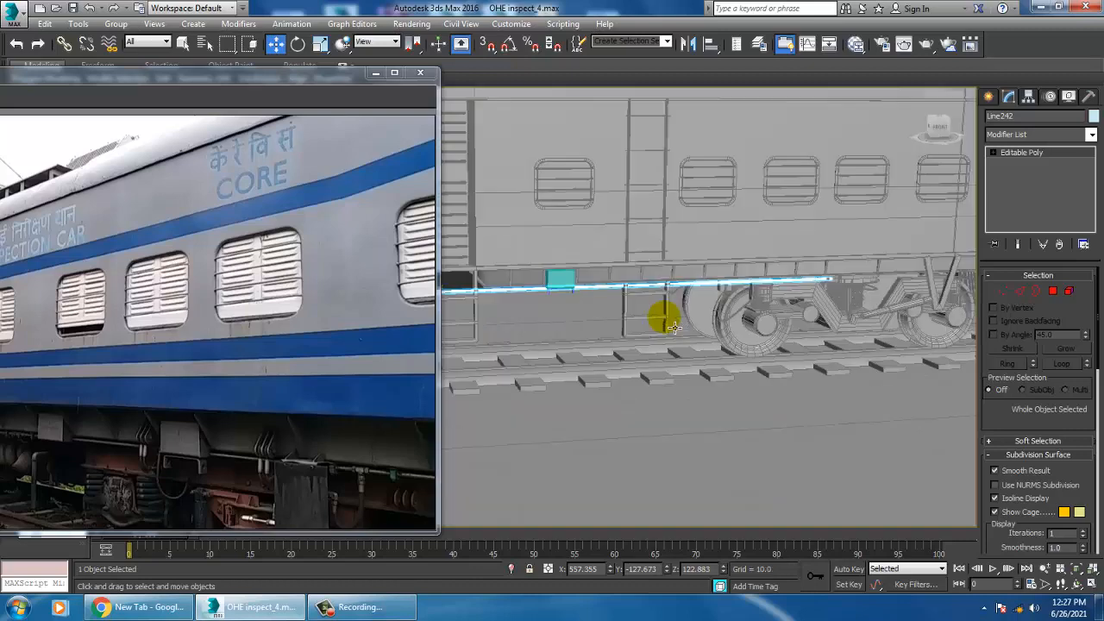
scroll(673, 326, "up", 6)
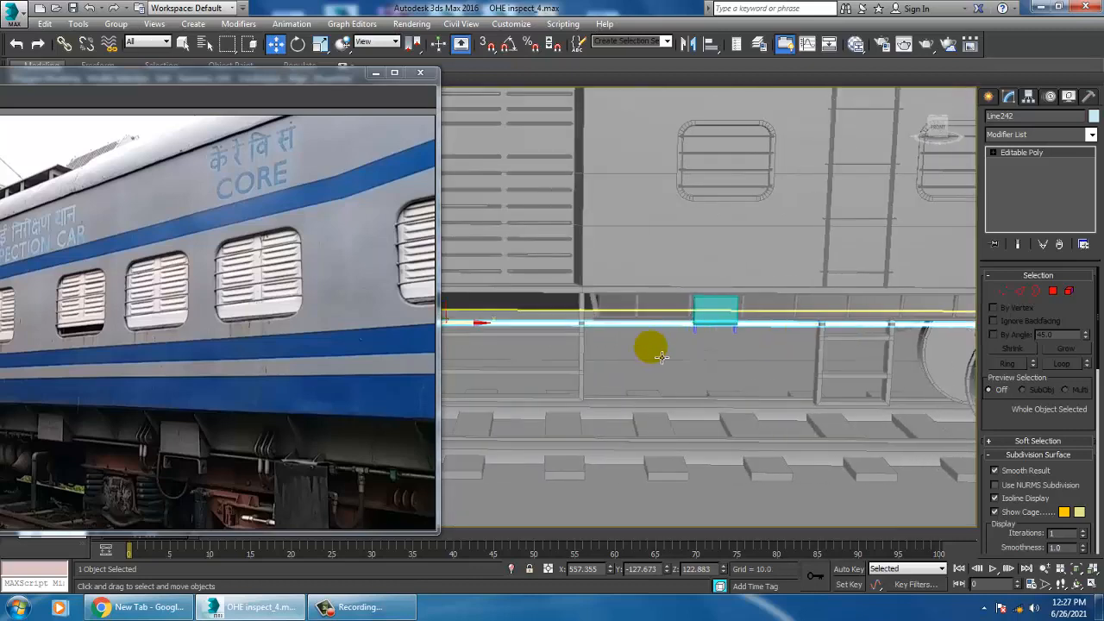
scroll(837, 320, "down", 6)
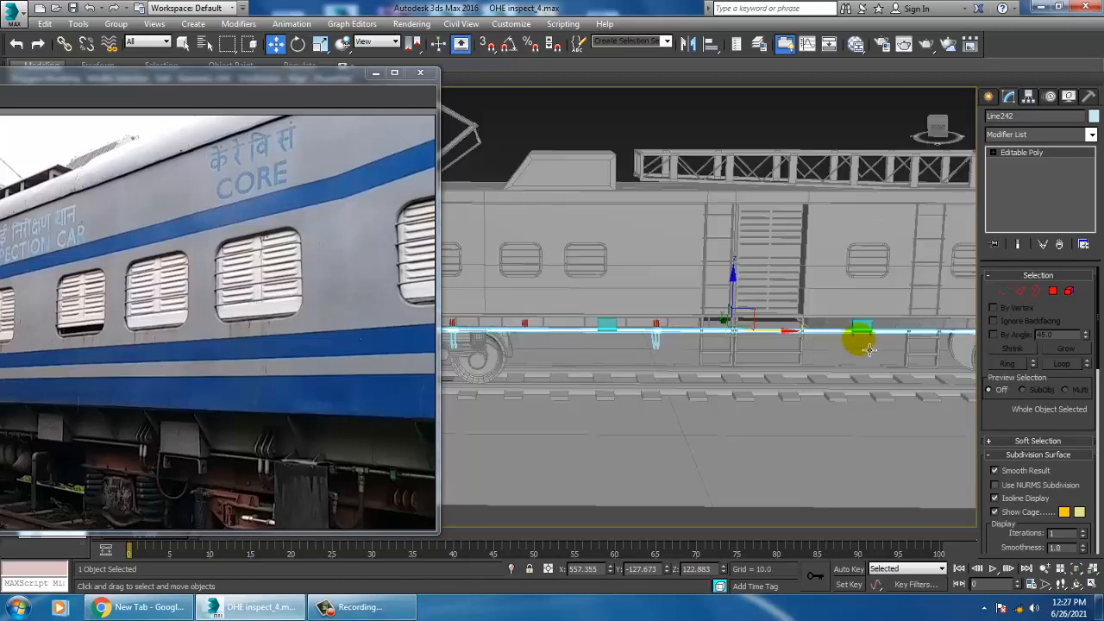
Widen the pale blue connector collar above the hanging hoses by moving its side vertices outward along the pipe.
scroll(722, 364, "up", 6)
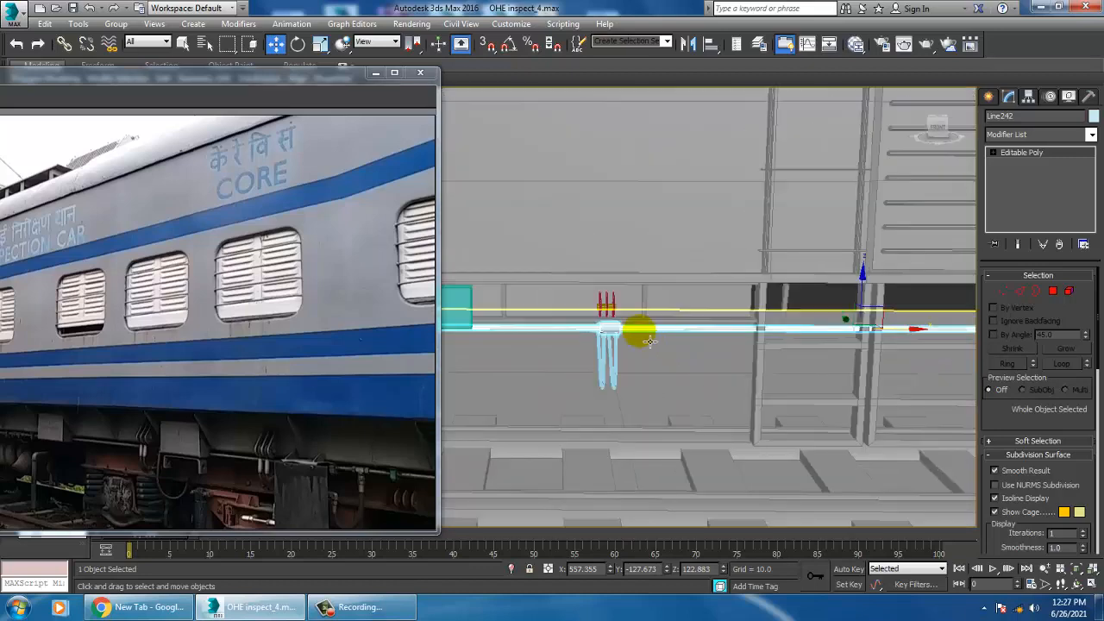
left_click(644, 335)
middle_click_drag(637, 336, 665, 344)
left_click(645, 337)
key("1")
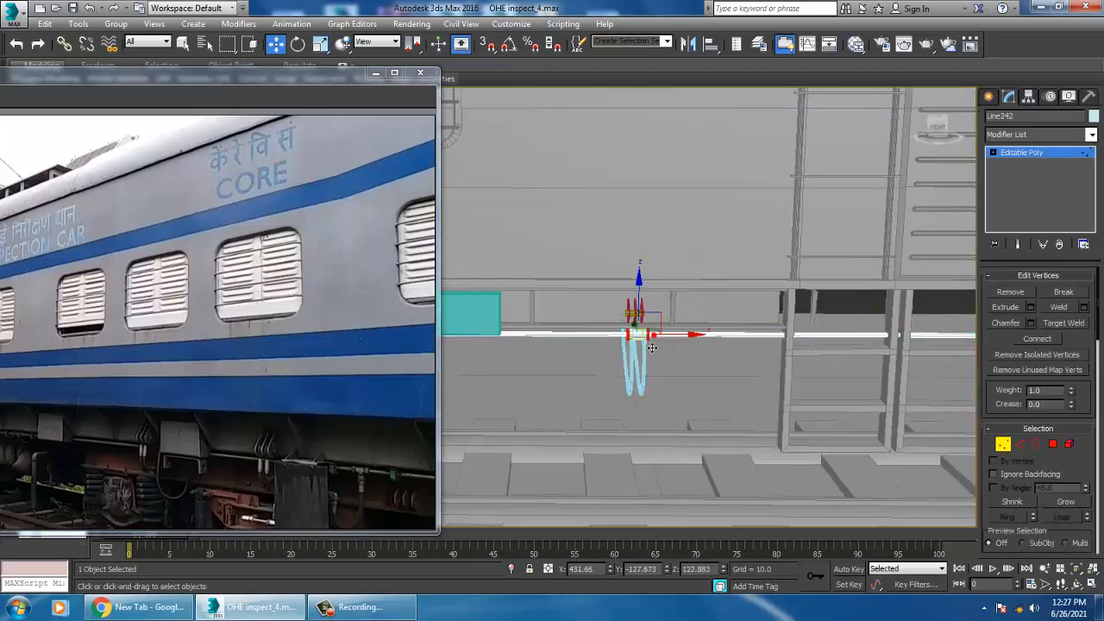
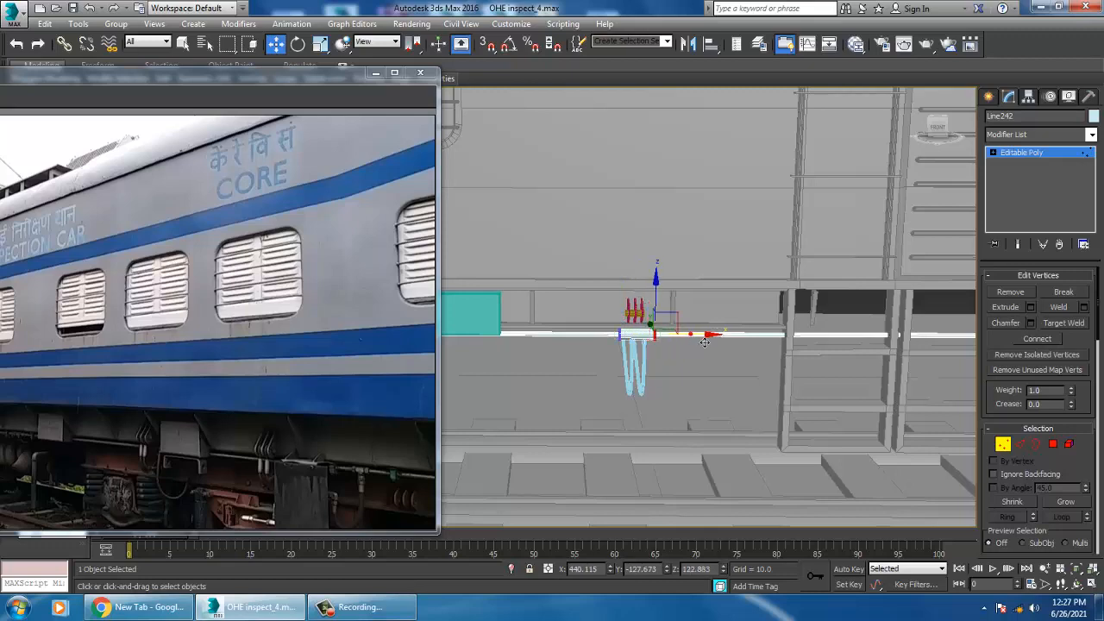
left_click(1026, 156)
Select the end polygon of the long underframe pipe near the spring bogie and extrude it by 85.405.
middle_click_drag(599, 389, 698, 357, "alt")
scroll(700, 357, "down", 4)
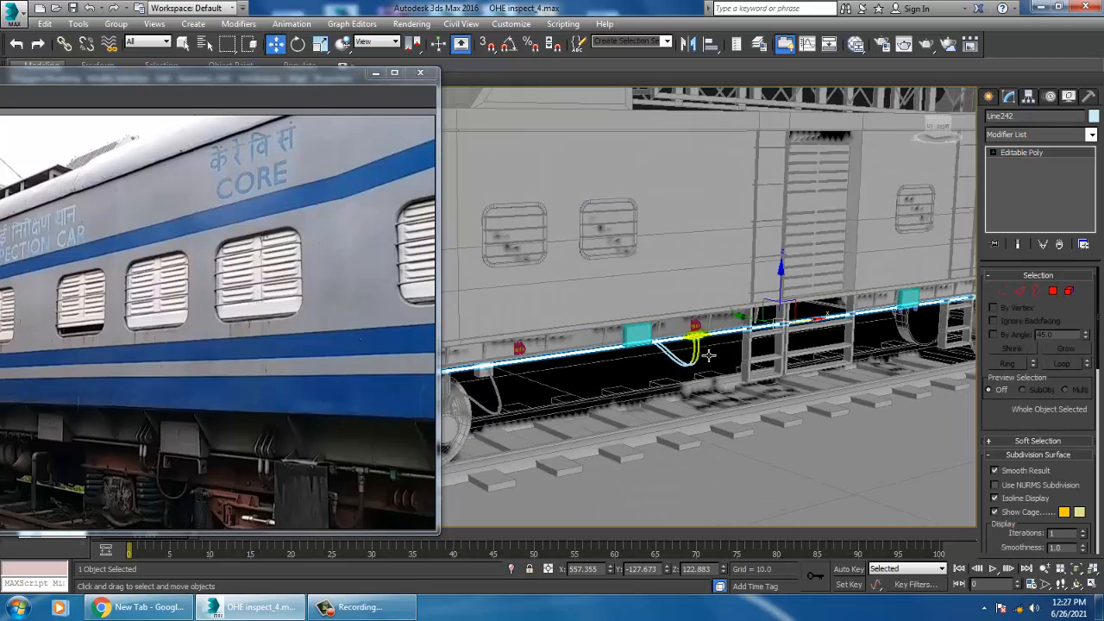
middle_click_drag(576, 372, 739, 365)
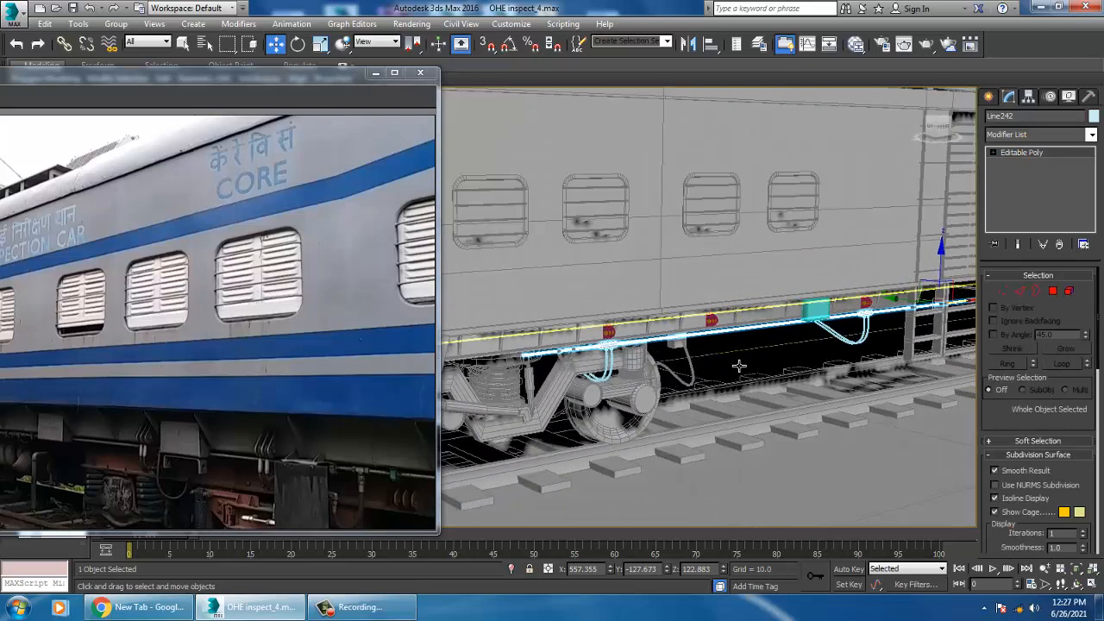
left_click(133, 397)
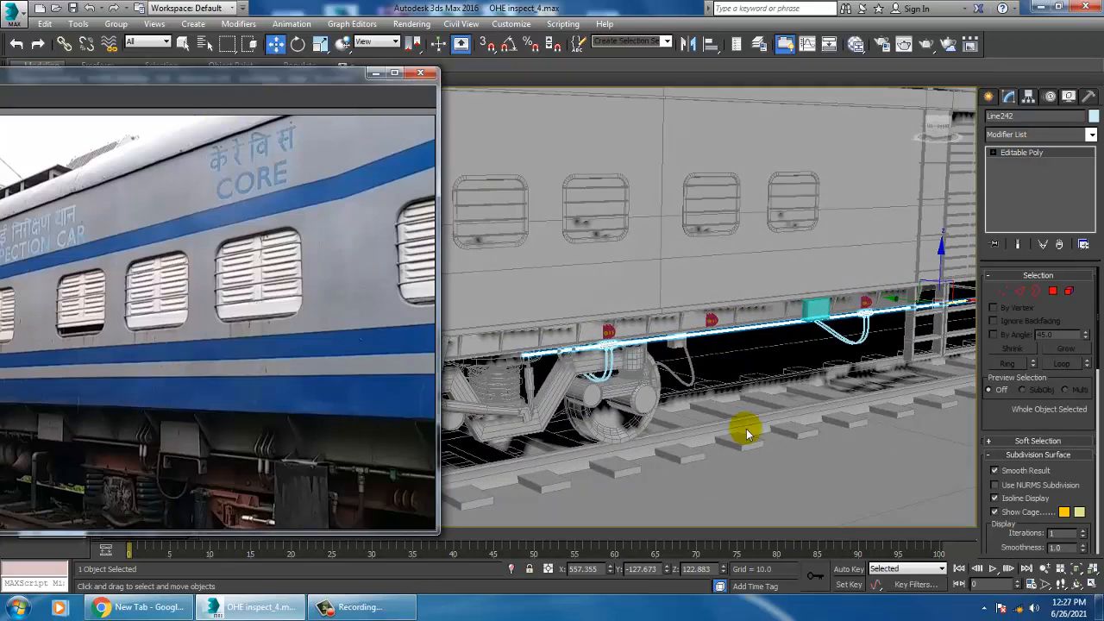
left_click(532, 363)
scroll(604, 384, "up", 5)
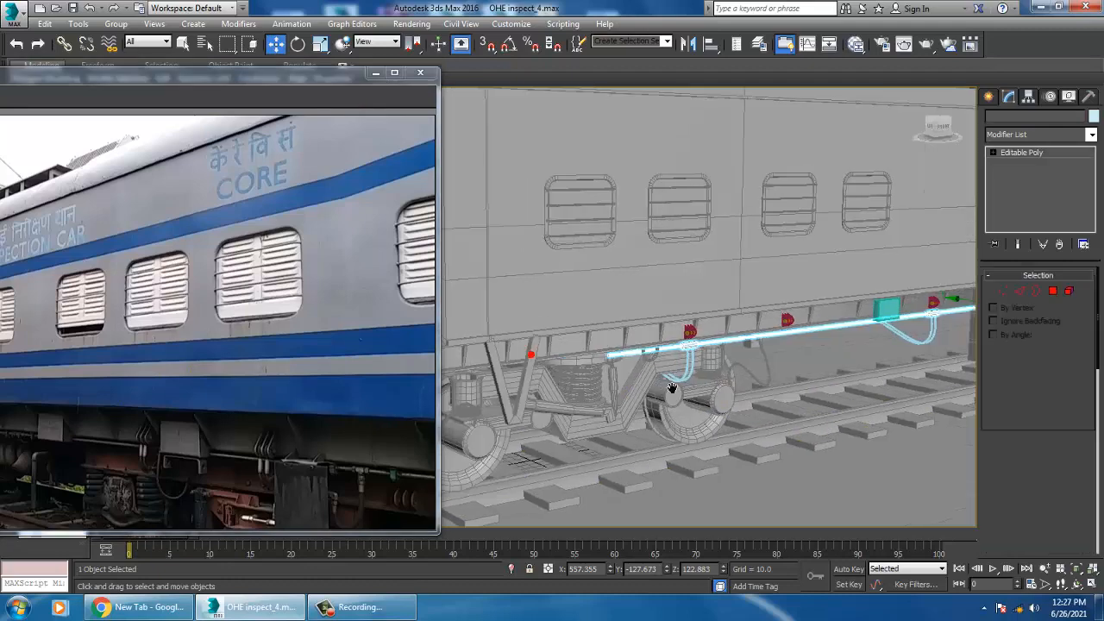
left_click(1052, 292)
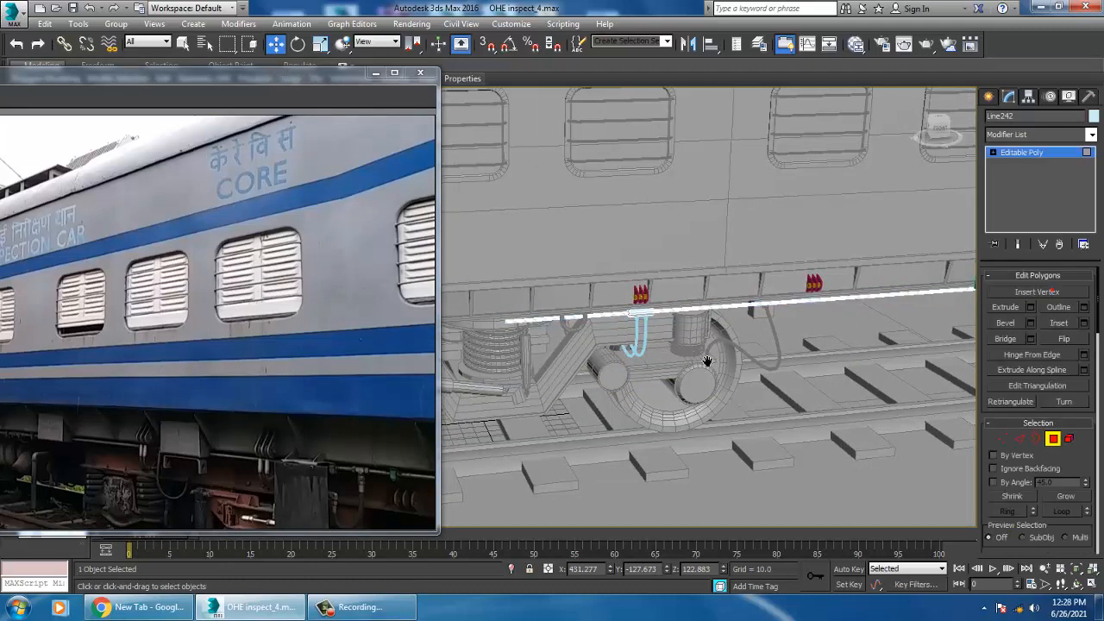
middle_click_drag(707, 362, 796, 380)
left_click(729, 383)
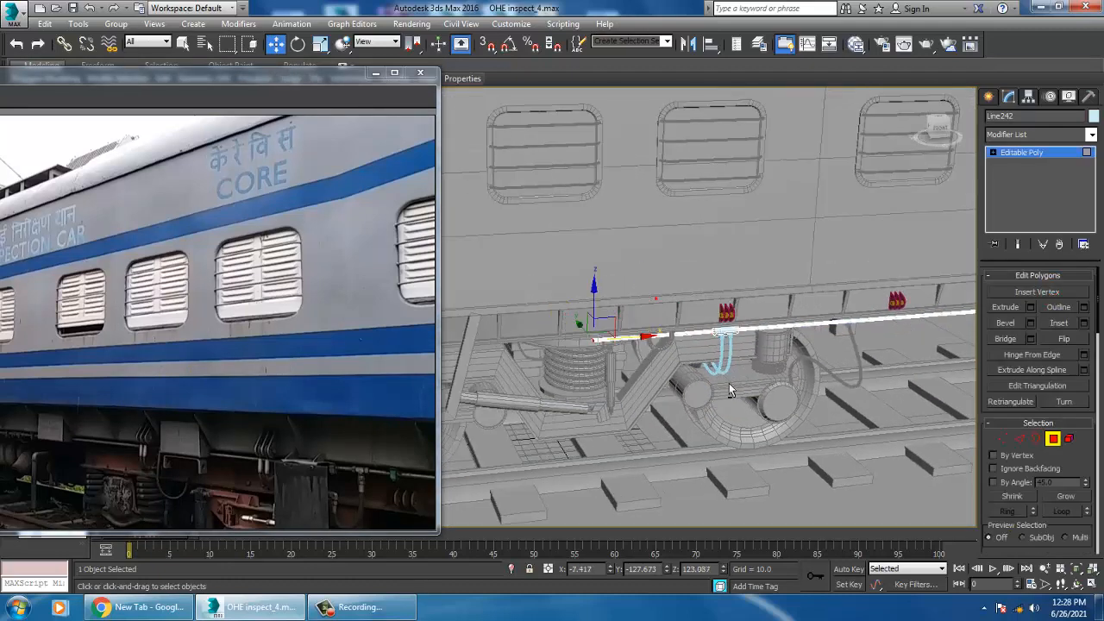
left_click(1030, 307)
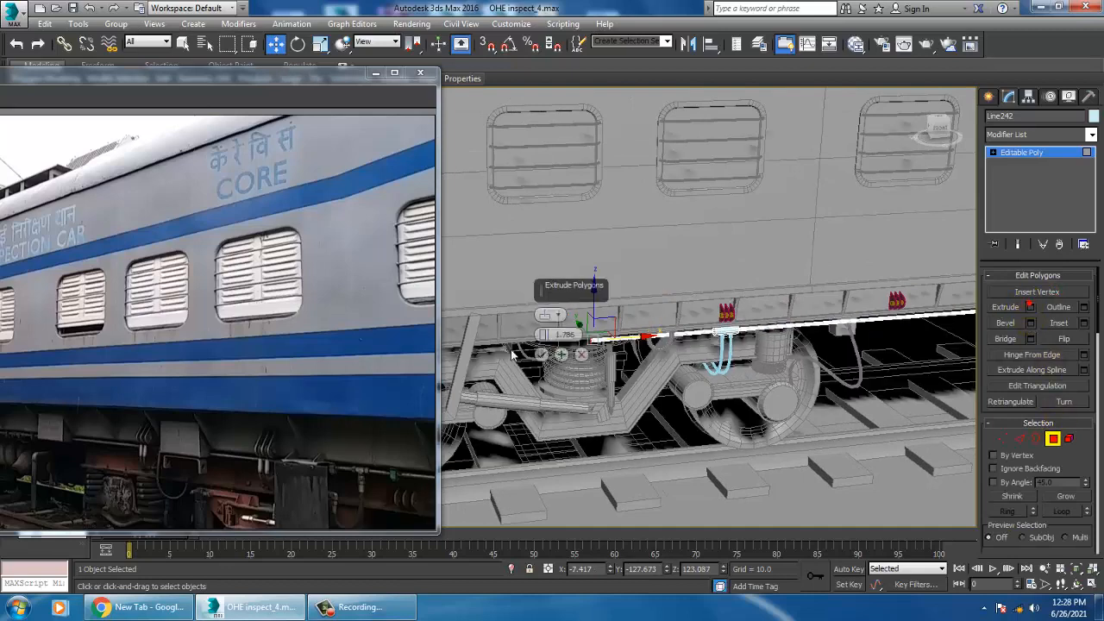
left_click_drag(540, 338, 522, 291)
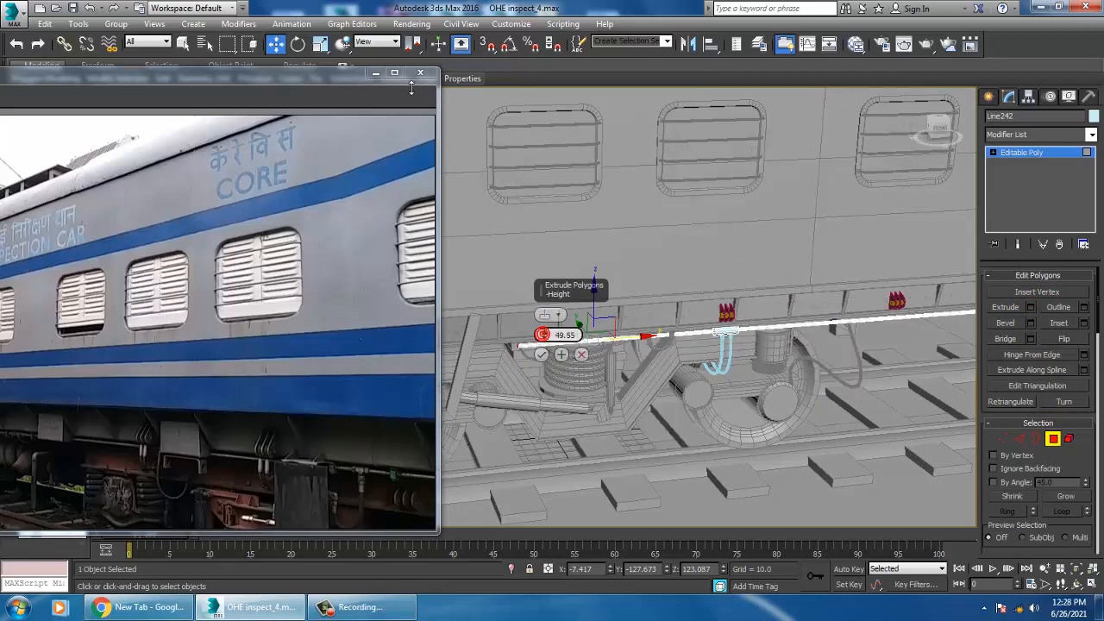
left_click(541, 354)
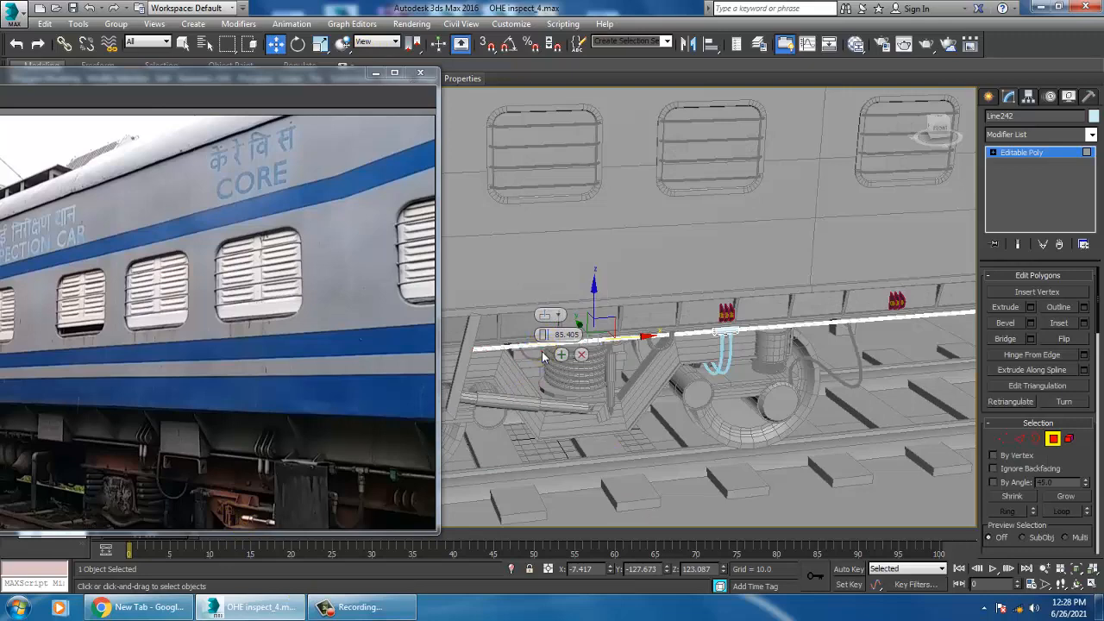
Extrude the same pipe end by a further 85.405 toward the coach's cab door.
middle_click_drag(543, 349, 757, 392, "alt")
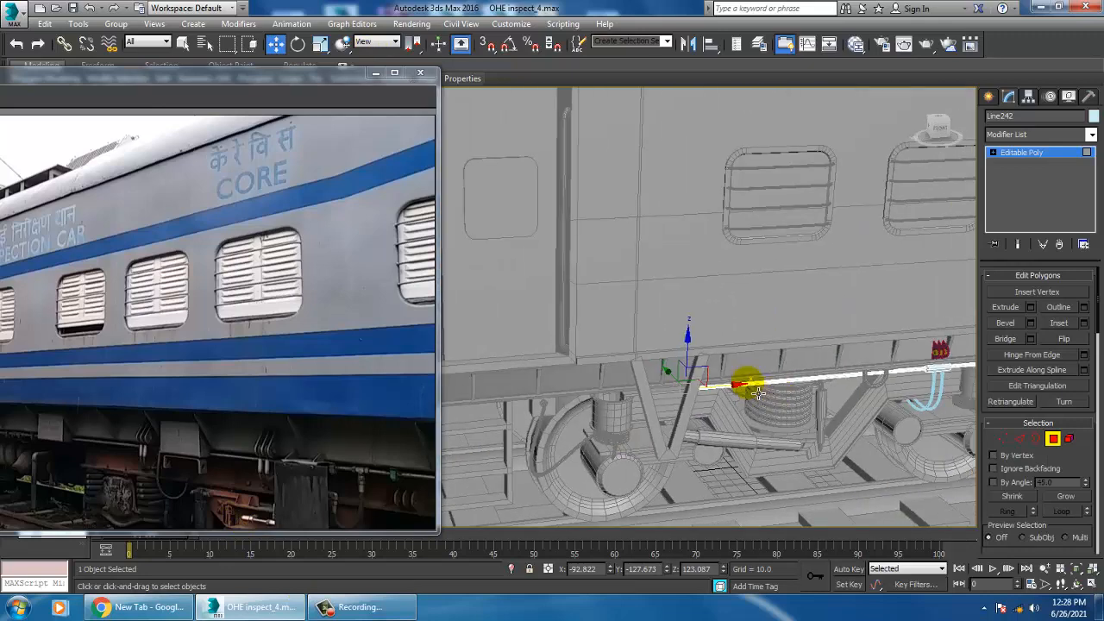
left_click(1029, 309)
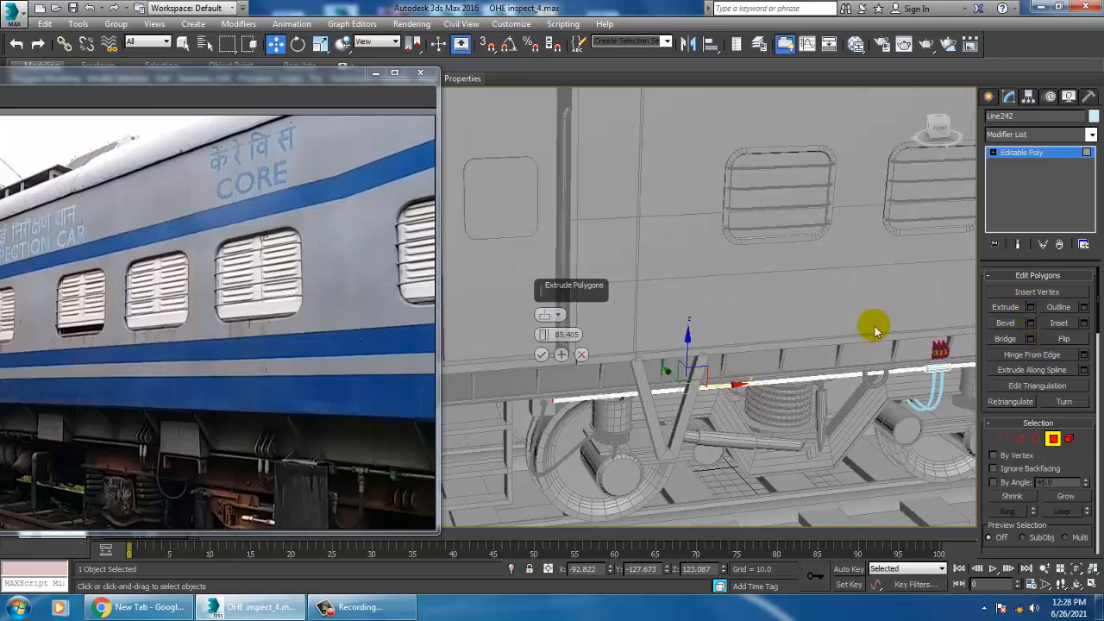
left_click(541, 354)
Extrude the pipe's end polygon by 4.374 to add a short segment for the bend.
key("z")
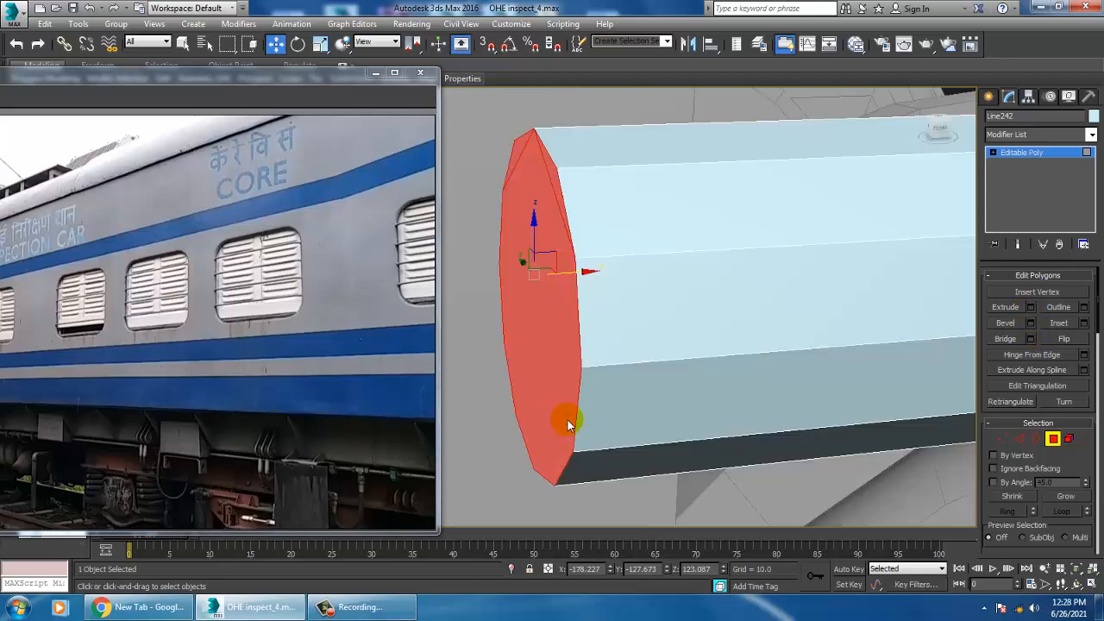
middle_click_drag(566, 419, 656, 432, "alt")
key("e")
left_click_drag(616, 406, 572, 426)
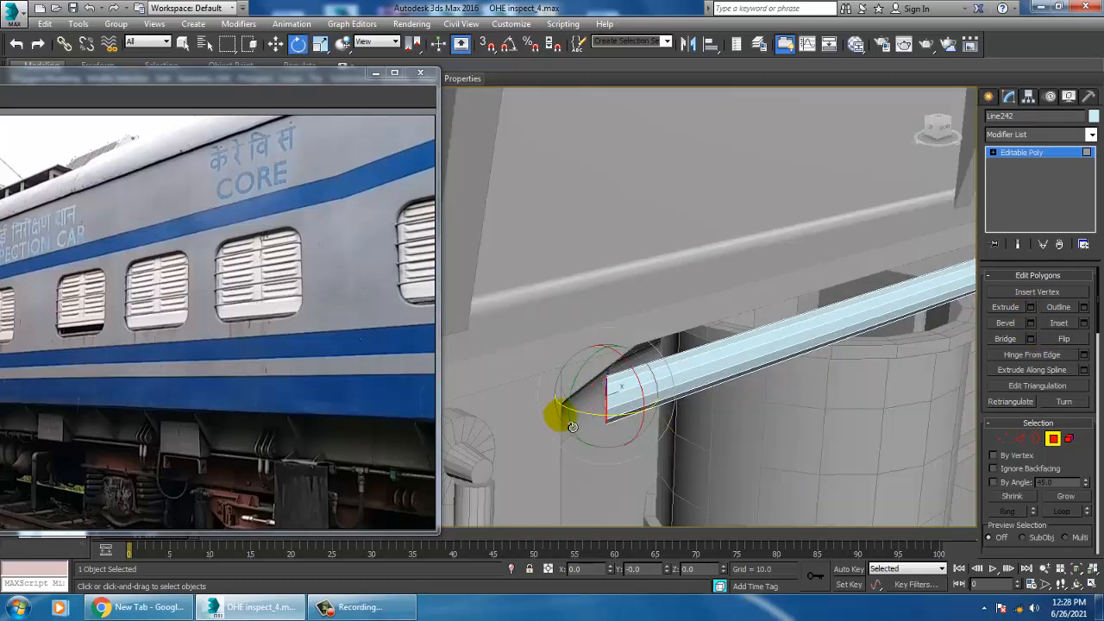
left_click(1030, 308)
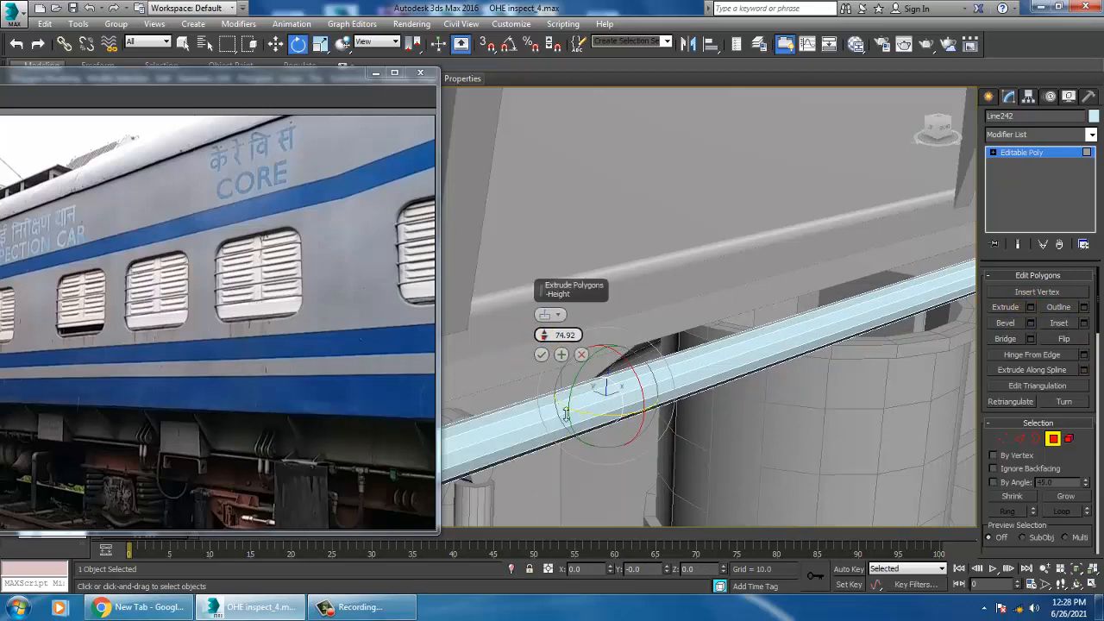
left_click_drag(618, 64, 613, 326)
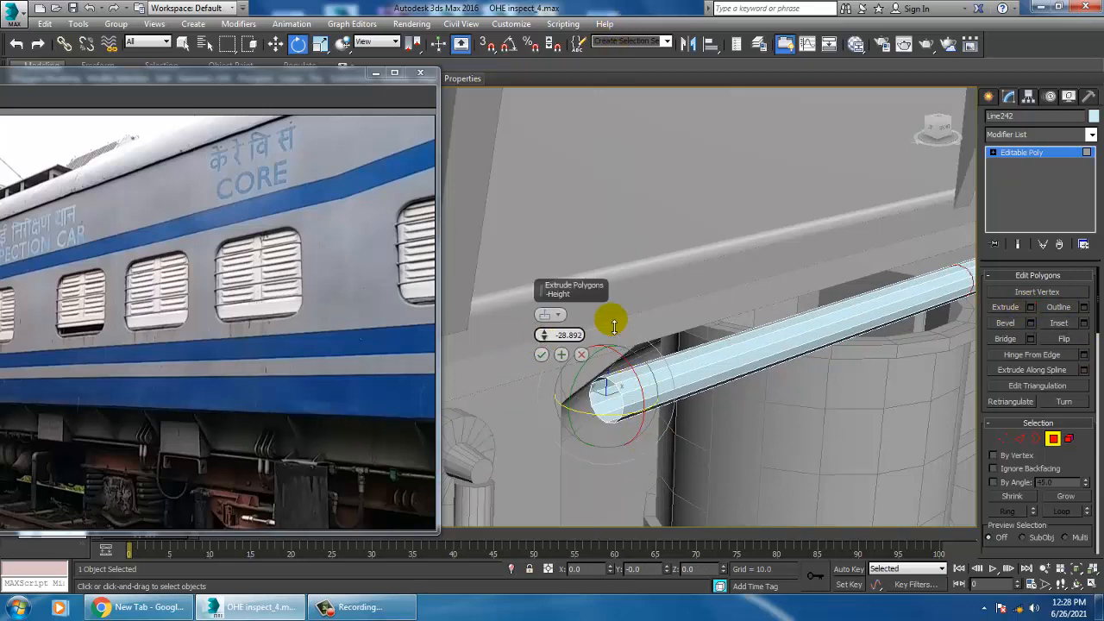
left_click_drag(596, 252, 601, 311)
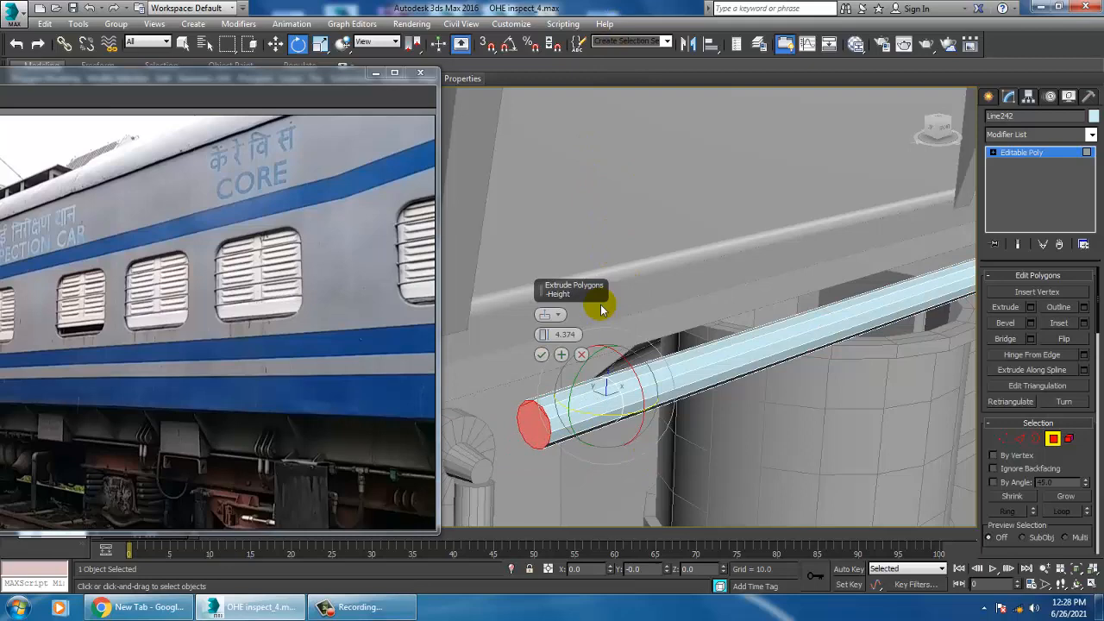
left_click(540, 355)
Shift and angle the short segment's end polygon inward toward the underframe, to about X -179.8 and Y -126.
key("w")
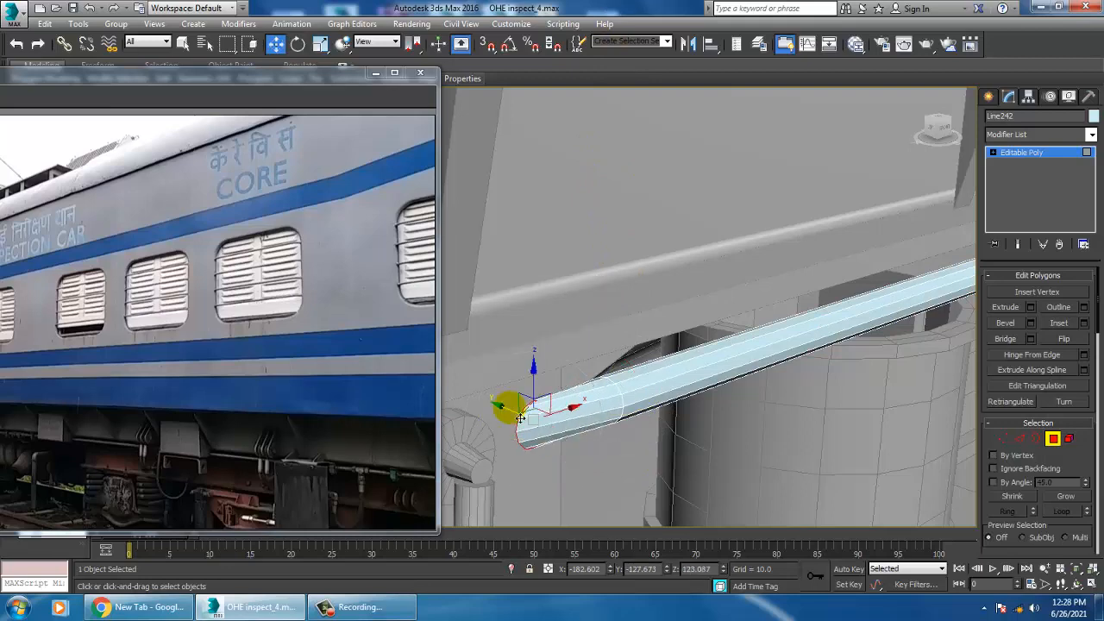
middle_click_drag(570, 423, 579, 431, "alt")
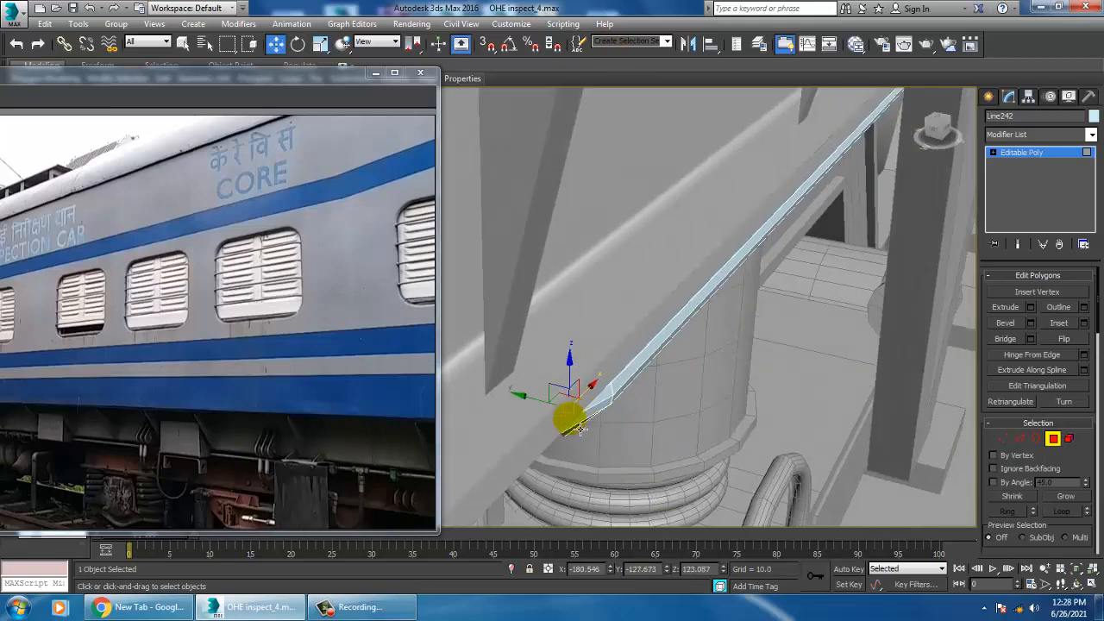
middle_click_drag(672, 414, 604, 393, "alt")
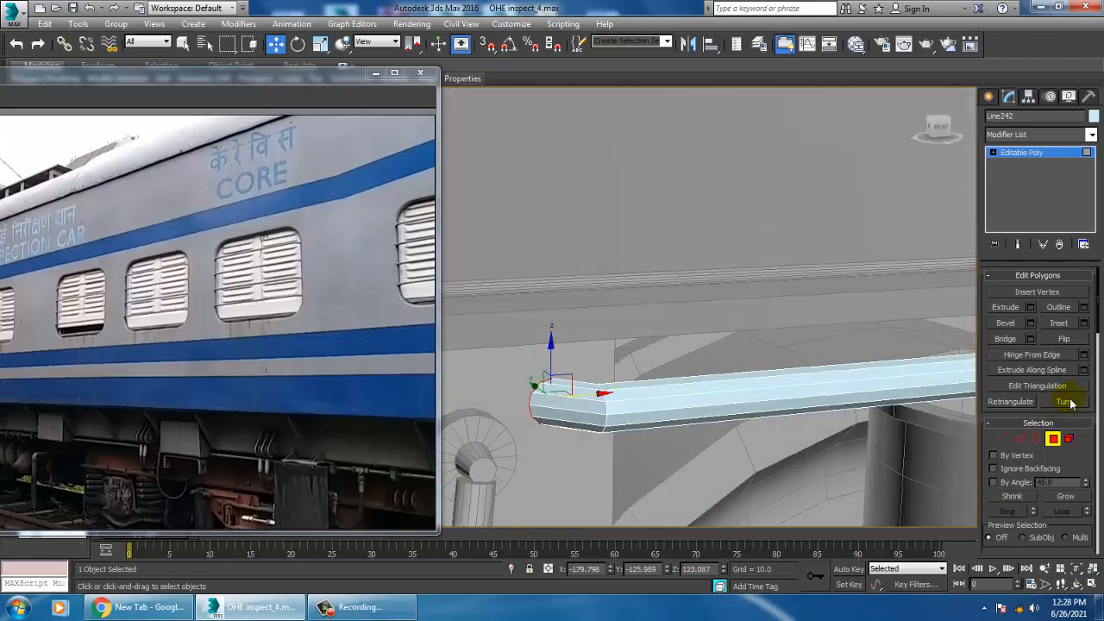
Extrude the angled pipe end inward beneath the coach body and leave polygon editing.
left_click(1031, 307)
left_click_drag(544, 334, 542, 268)
left_click(543, 356)
scroll(545, 364, "down", 8)
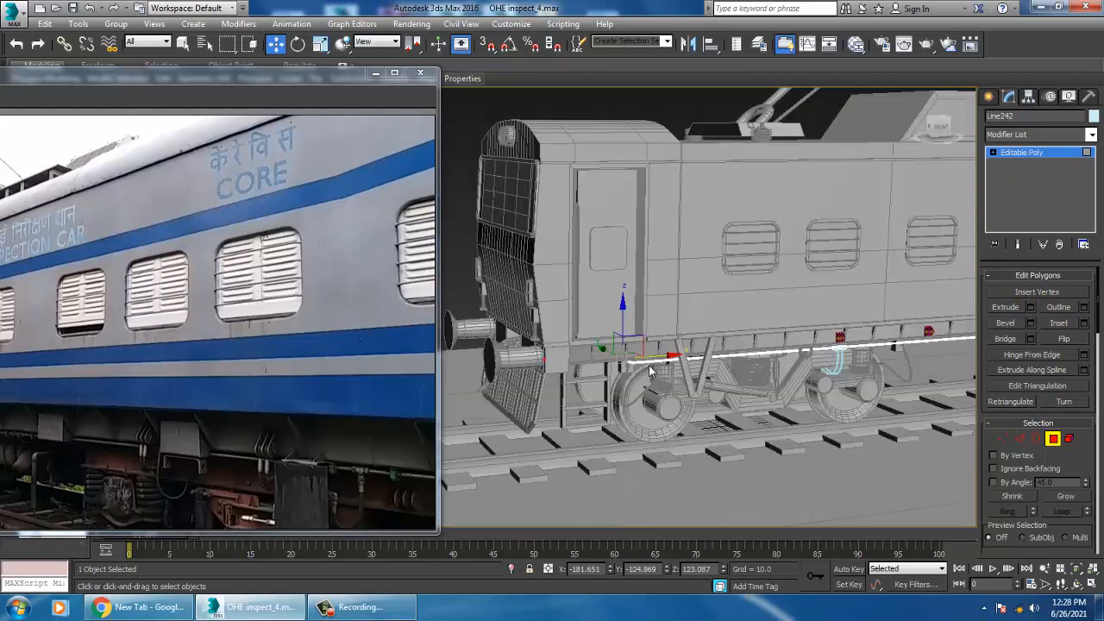
middle_click_drag(604, 371, 711, 341, "alt")
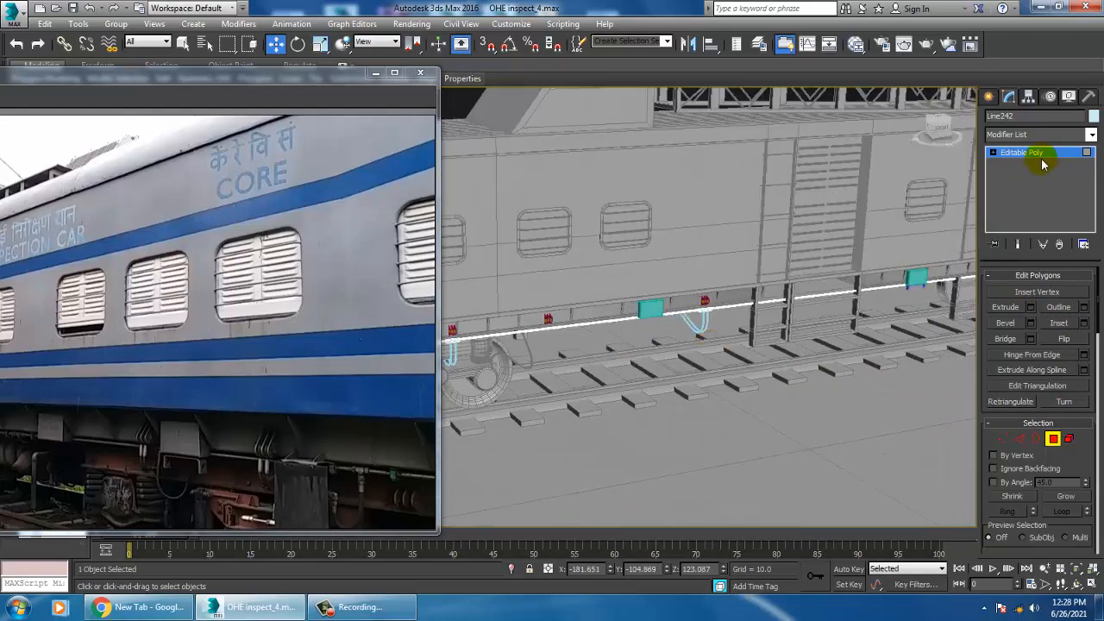
left_click(1040, 157)
middle_click_drag(821, 412, 777, 394, "alt")
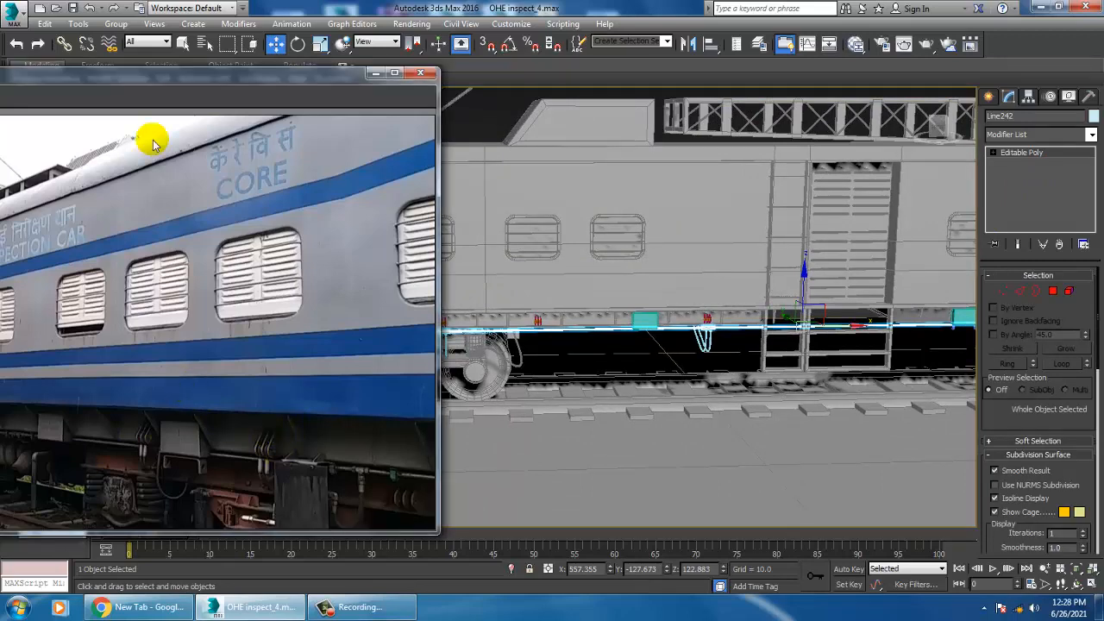
Move the reference photo aside and extrude the polygon at the pipe's opposite end by 74.531 past the bogie spring.
left_click_drag(204, 79, 107, 44)
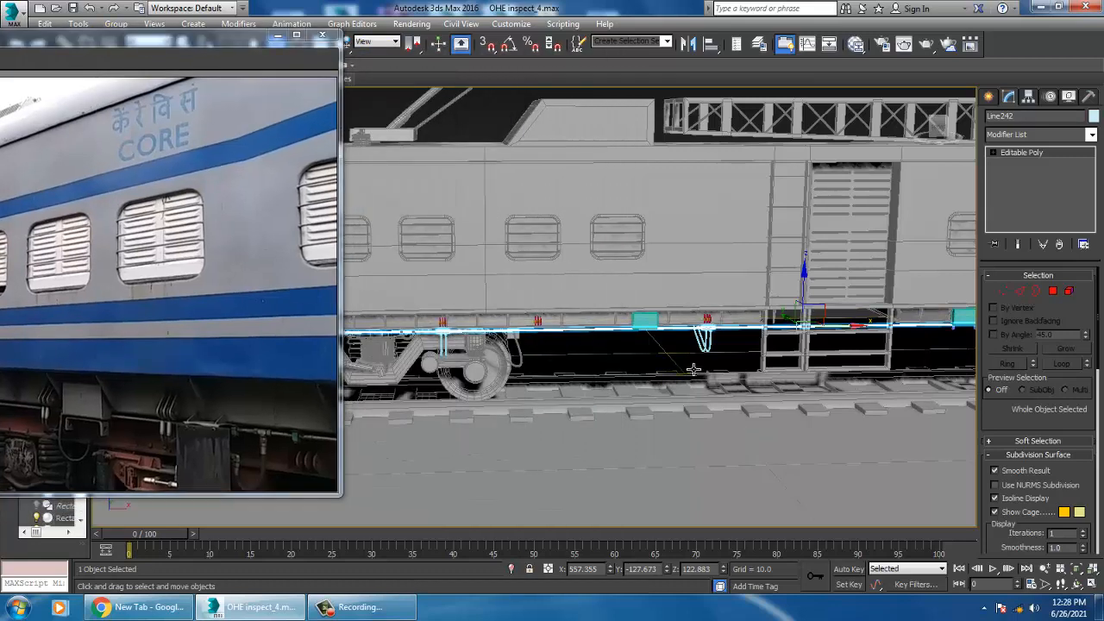
mouse_move(695, 370)
middle_mouse_down("alt")
mouse_move(572, 385)
mouse_move(799, 350)
mouse_move(880, 351)
mouse_move(803, 387)
mouse_move(716, 366)
middle_mouse_up("alt")
scroll(715, 367, "up", 5)
left_click(574, 219)
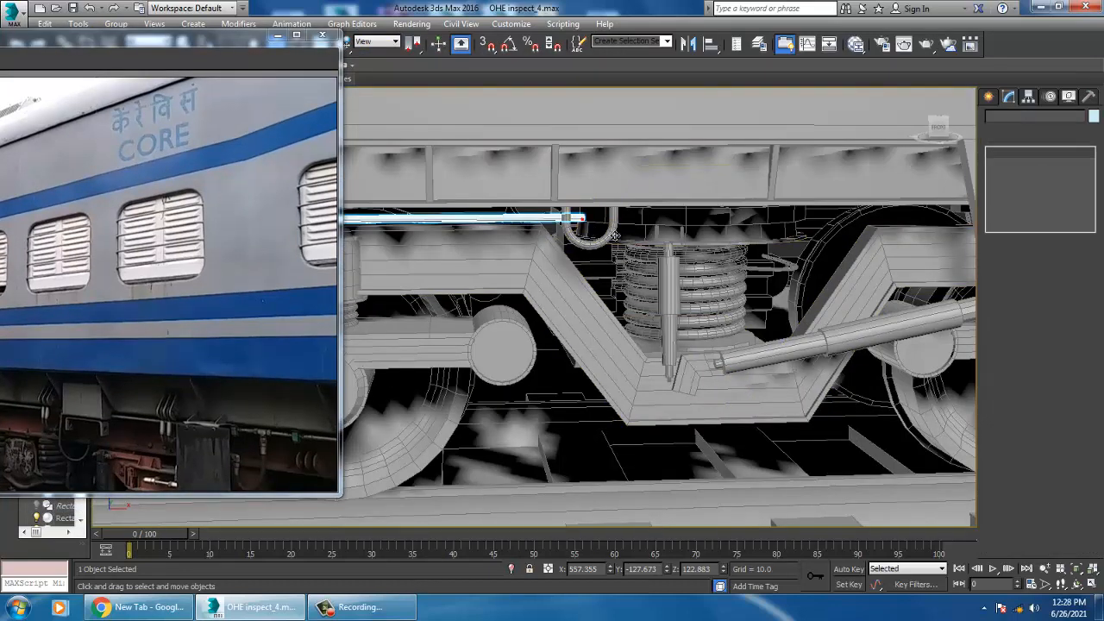
middle_click_drag(573, 219, 581, 229, "alt")
left_click(1052, 293)
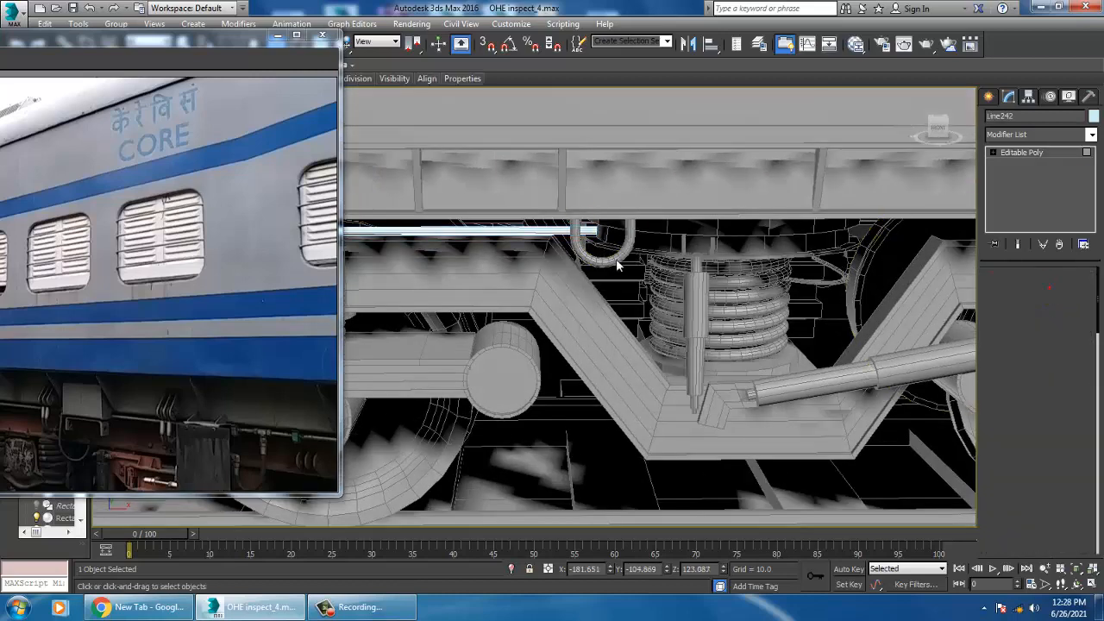
left_click(580, 259)
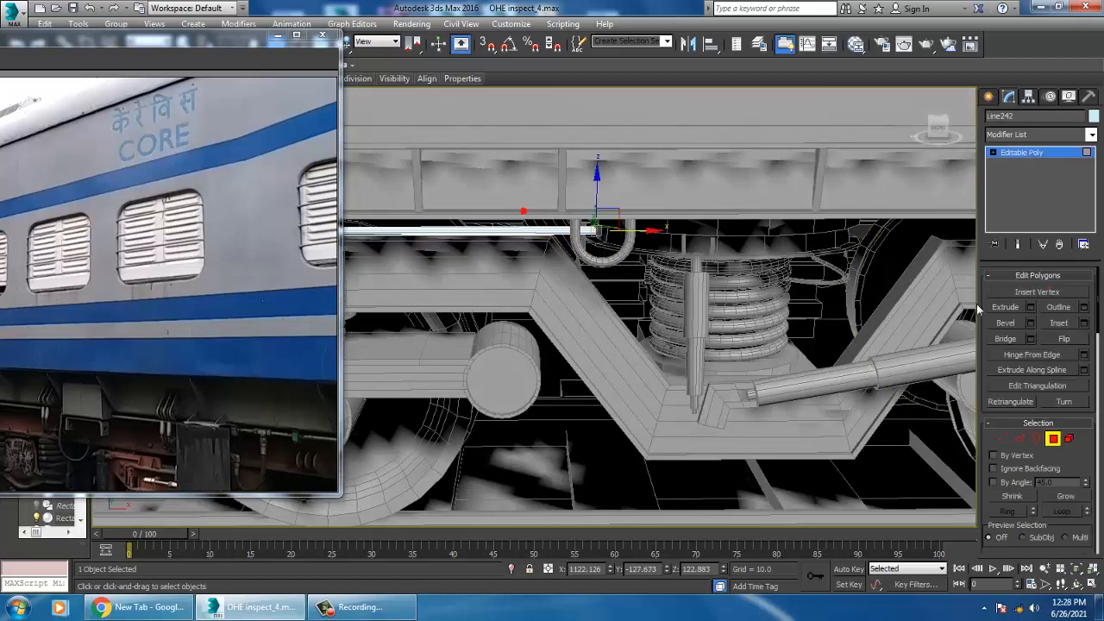
left_click(1031, 307)
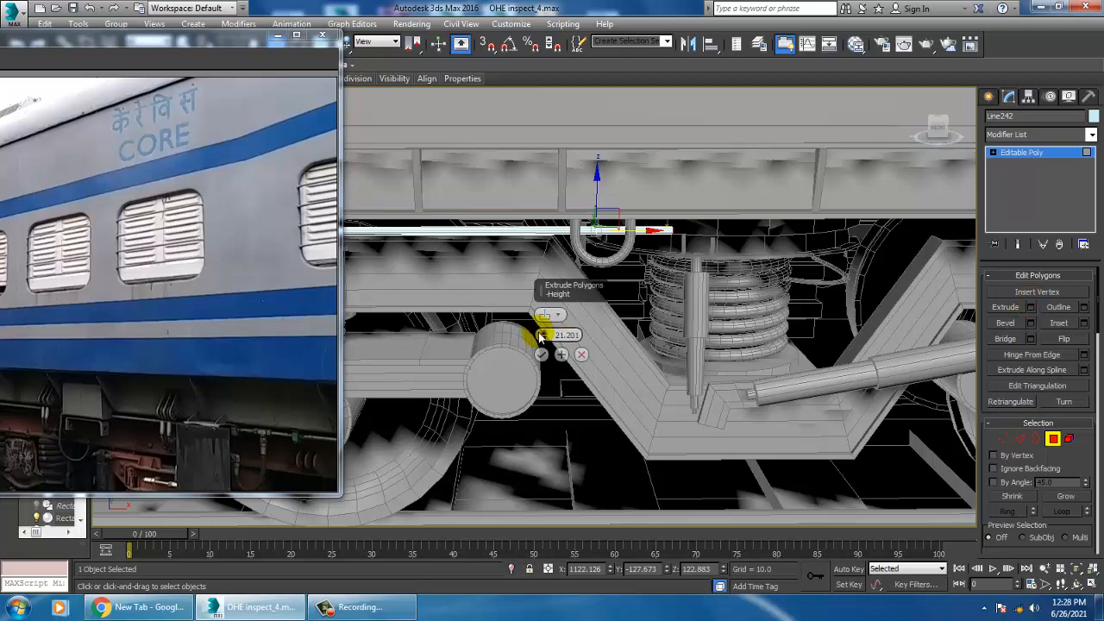
left_click_drag(542, 335, 513, 165)
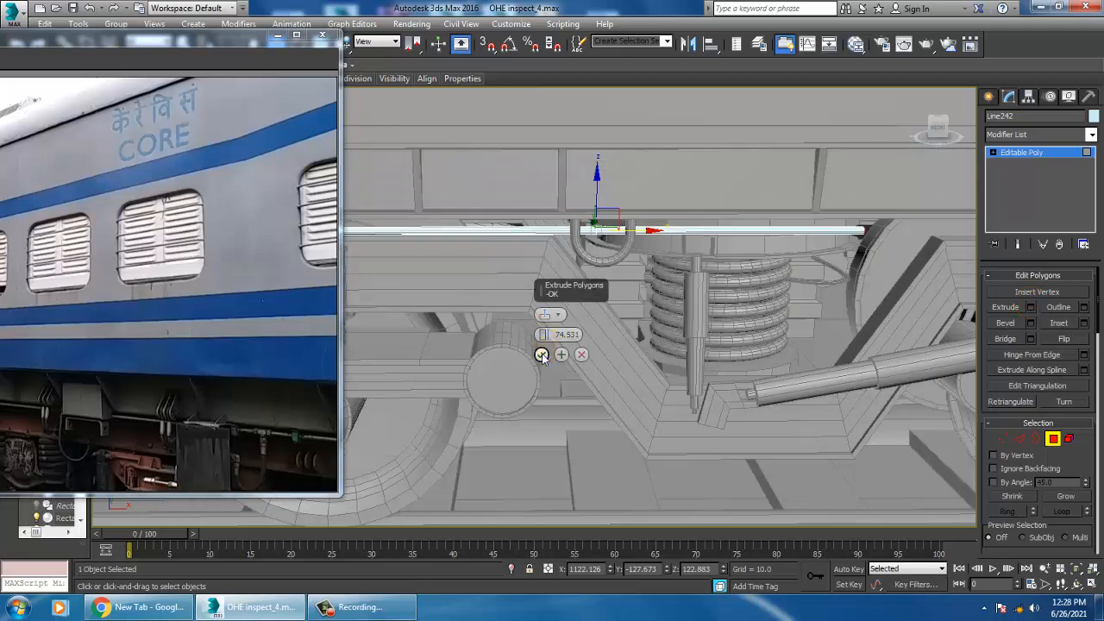
left_click(541, 355)
Extrude that pipe end by another 134.333 toward the far end of the coach.
scroll(690, 298, "down", 5)
middle_click_drag(717, 291, 516, 357, "alt")
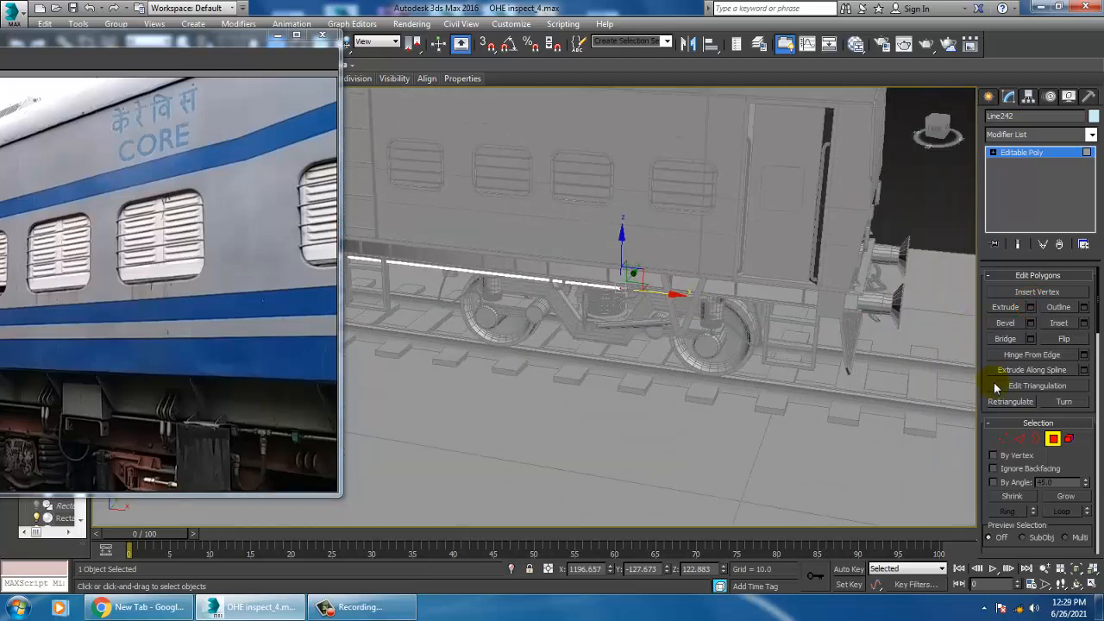
left_click(1030, 307)
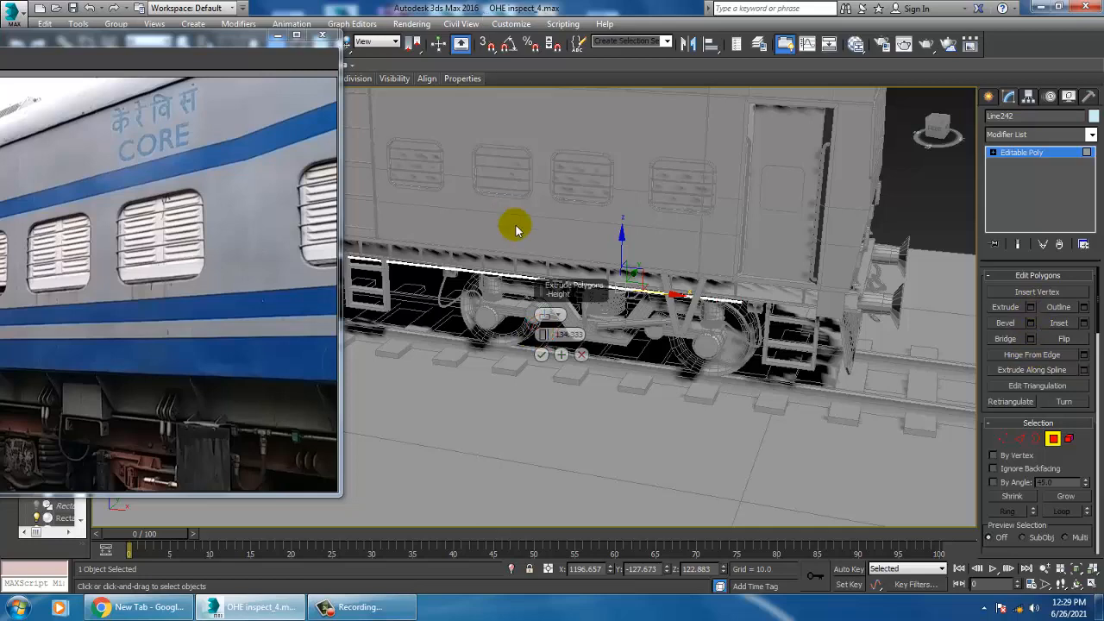
left_click(541, 355)
Extrude the end polygon of the long pipe by 1.914 to form a short corner segment.
scroll(816, 308, "up", 4)
scroll(817, 309, "up", 6)
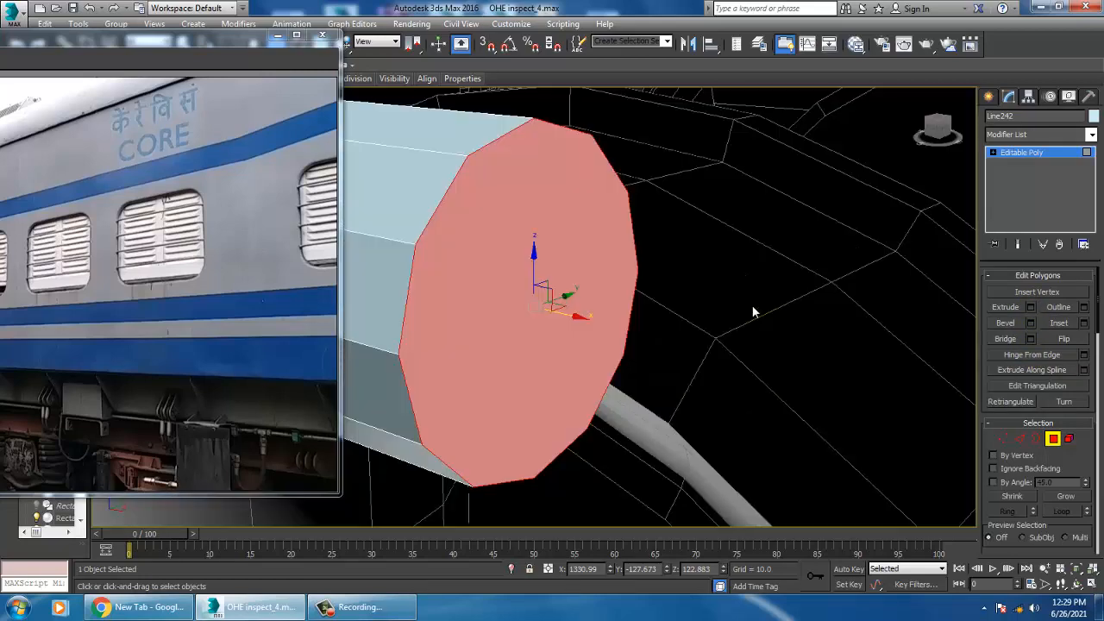
scroll(751, 313, "down", 3)
left_click(1030, 308)
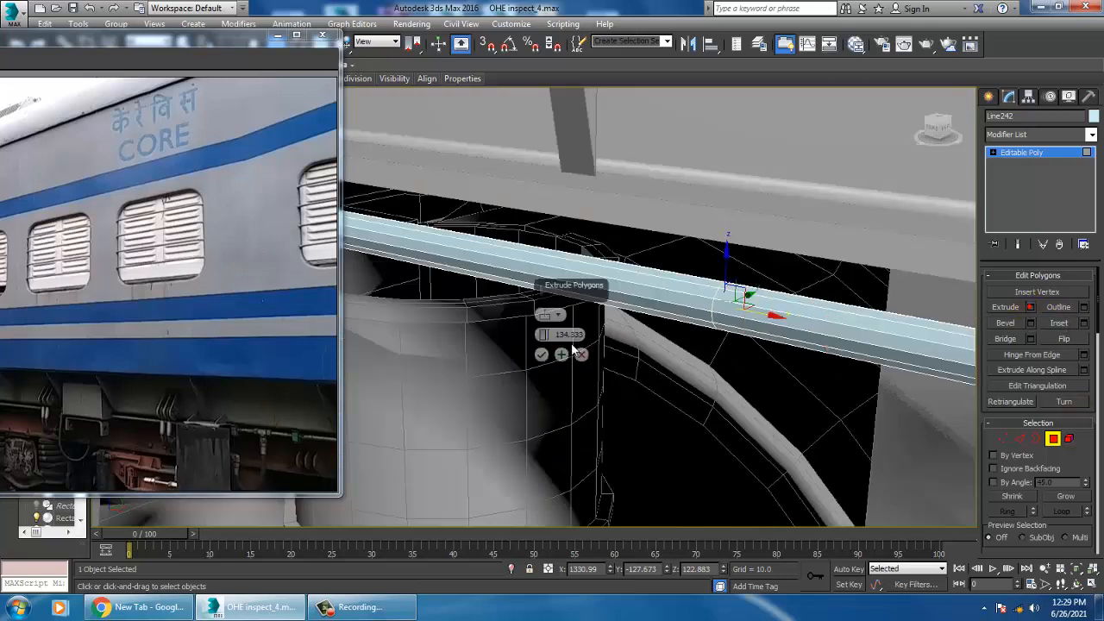
left_click_drag(564, 396, 593, 497)
left_click_drag(635, 159, 709, 426)
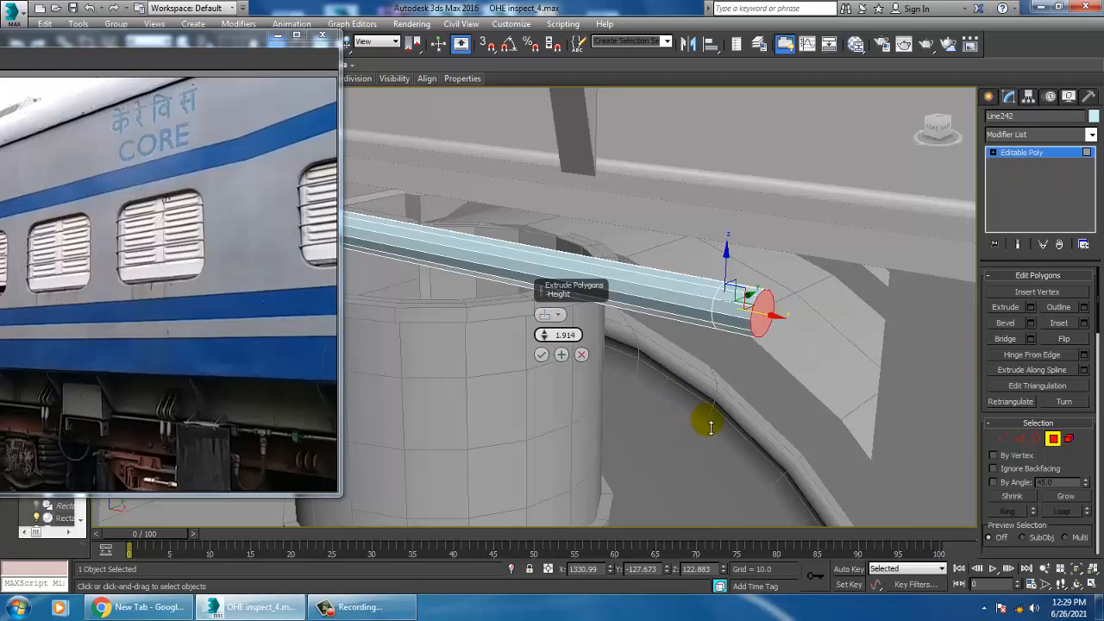
left_click(541, 355)
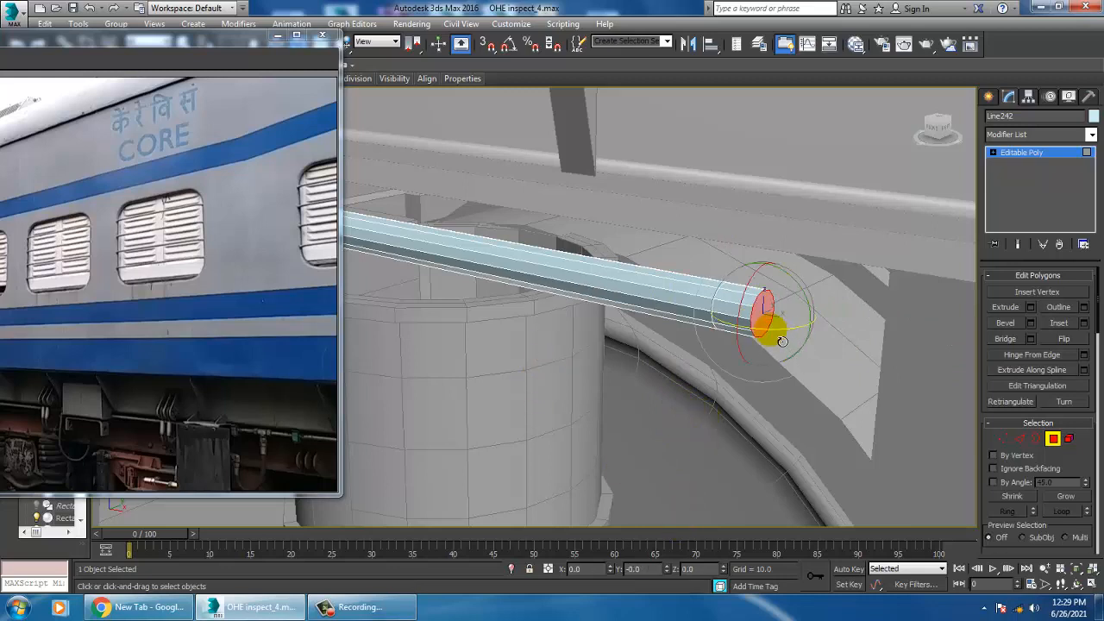
Rotate the end polygon toward the underframe, extrude it 82.686 inward beneath the coach, and leave polygon editing.
left_click_drag(803, 336, 878, 287)
key("w")
middle_click_drag(784, 325, 761, 330, "alt")
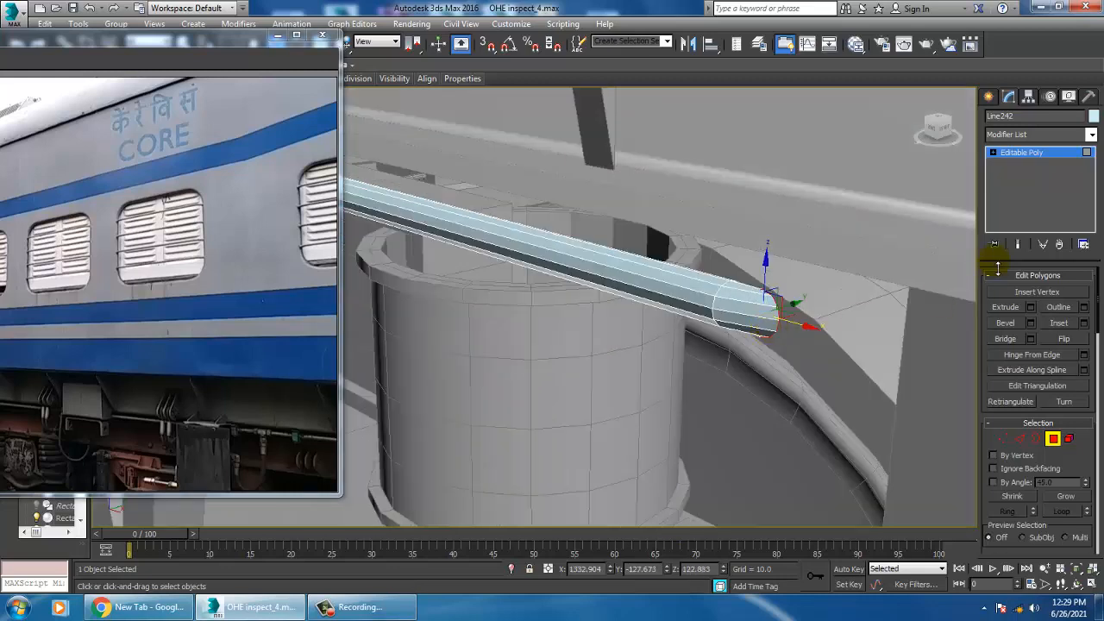
left_click(1029, 308)
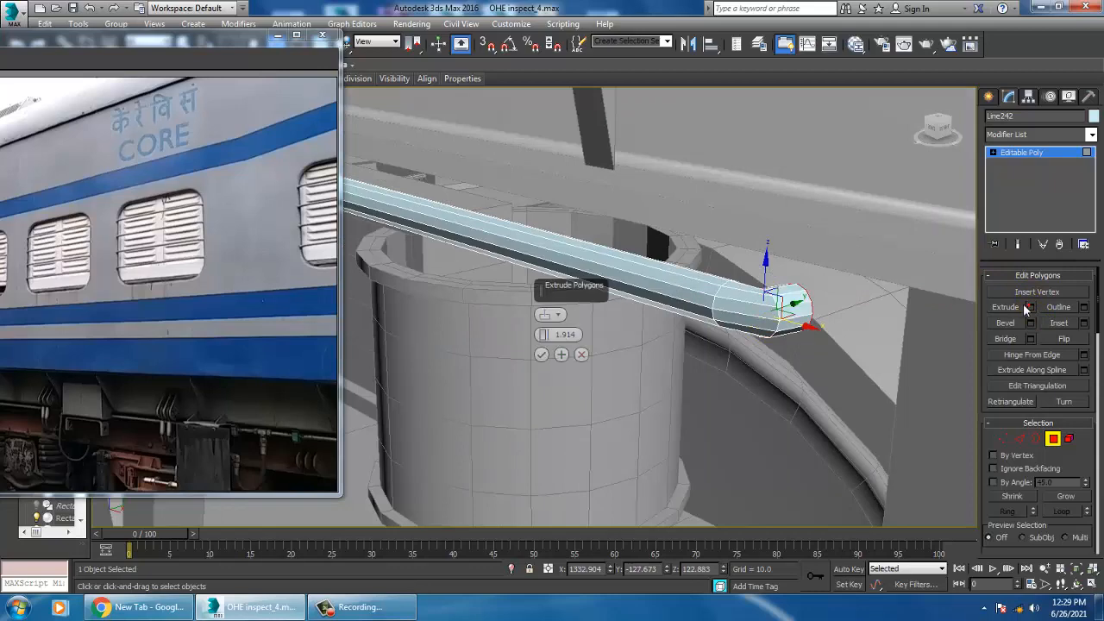
left_click_drag(546, 338, 550, 585)
left_click(542, 356)
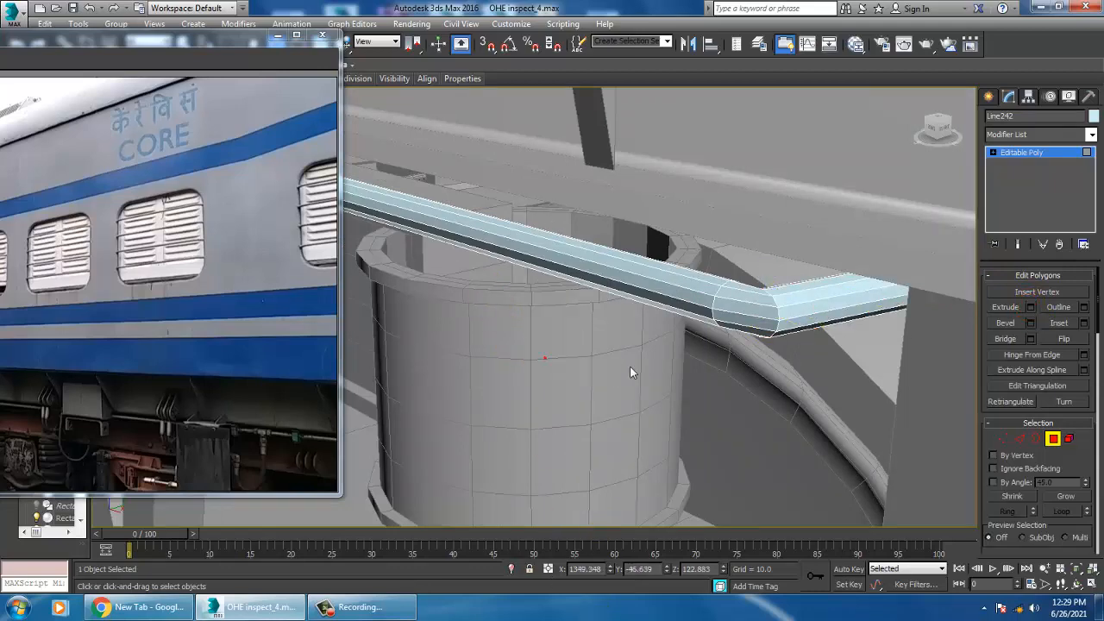
scroll(630, 370, "down", 10)
key("z")
middle_click_drag(670, 316, 606, 350, "alt")
scroll(600, 337, "down", 2)
scroll(607, 349, "down", 10)
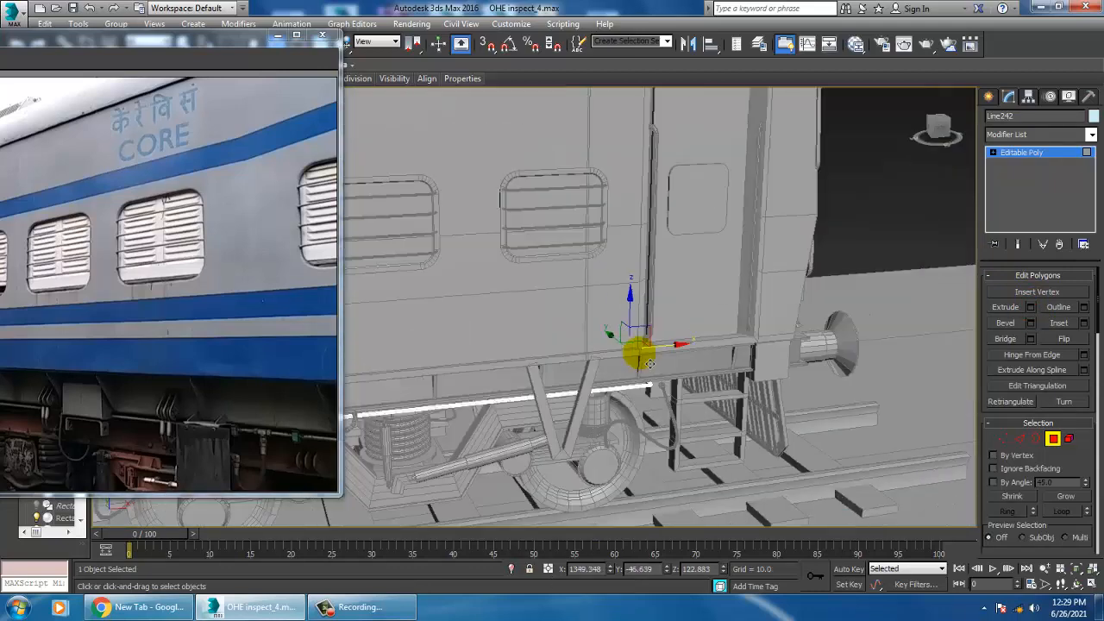
left_click(1035, 152)
middle_click_drag(872, 258, 710, 323, "alt")
scroll(554, 345, "up", 6)
scroll(600, 370, "down", 6)
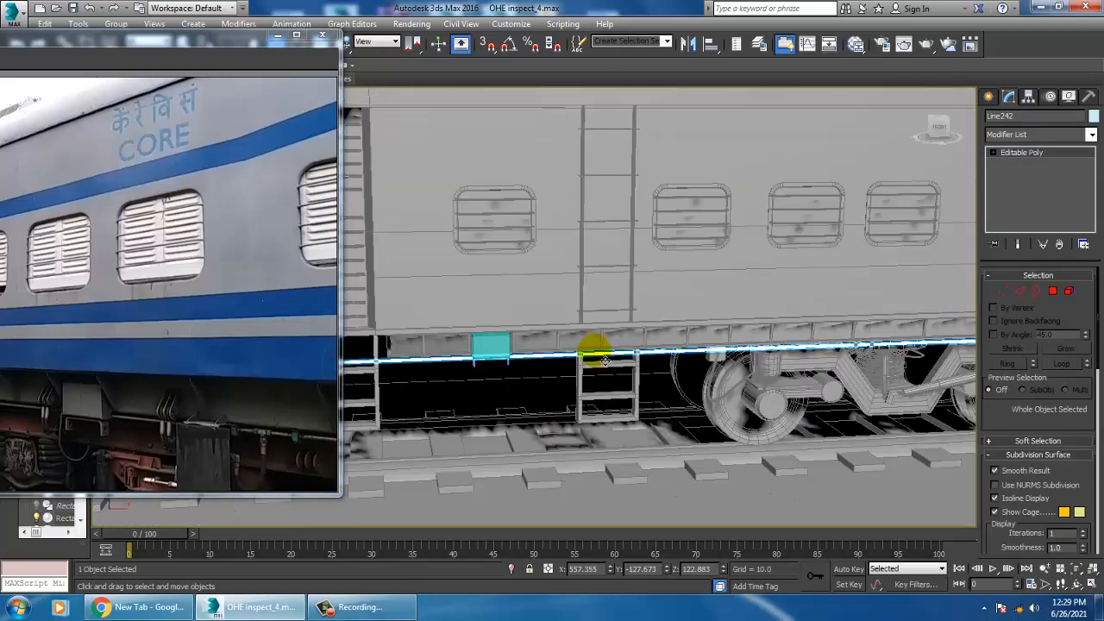
scroll(605, 354, "up", 8)
middle_click_drag(604, 342, 784, 326)
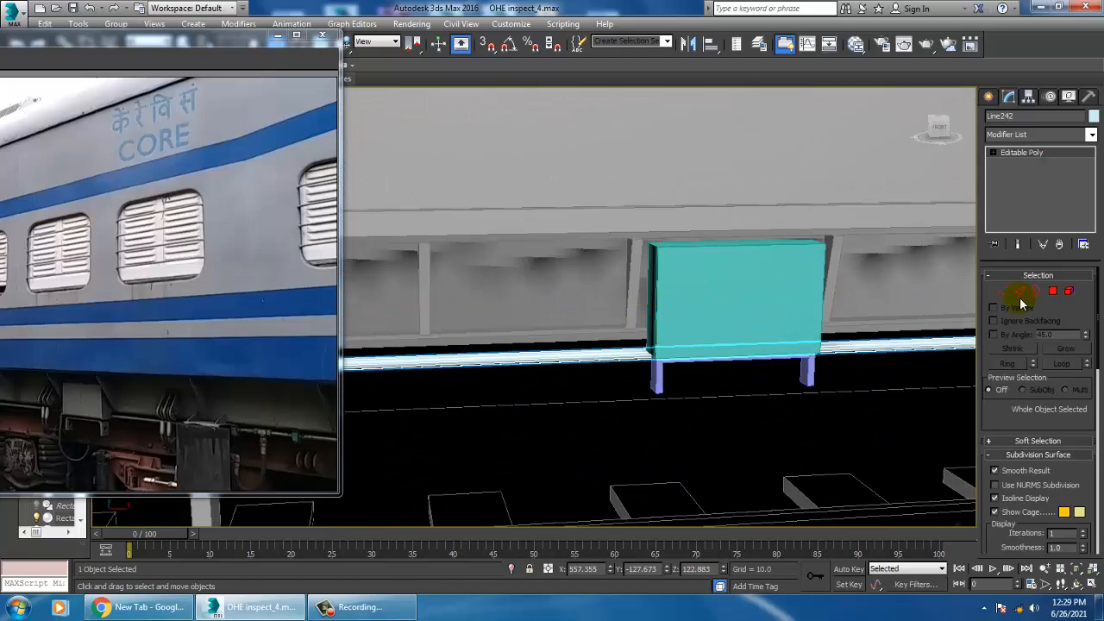
left_click(1035, 153)
scroll(764, 352, "down", 5)
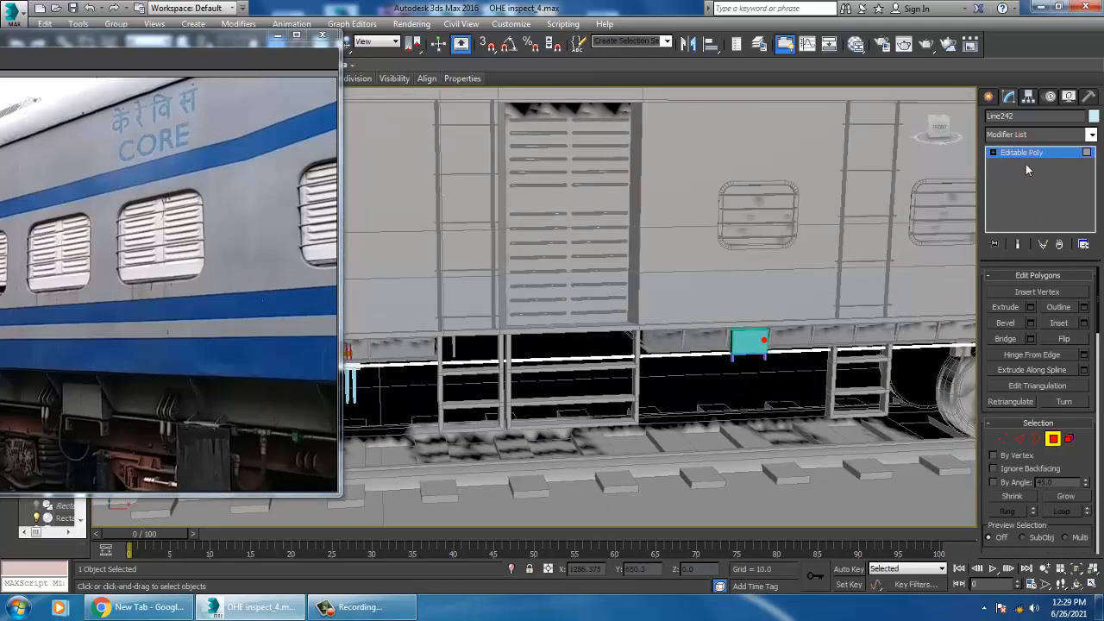
left_click(1035, 154)
key("w")
left_click(748, 341)
scroll(748, 355, "up", 3)
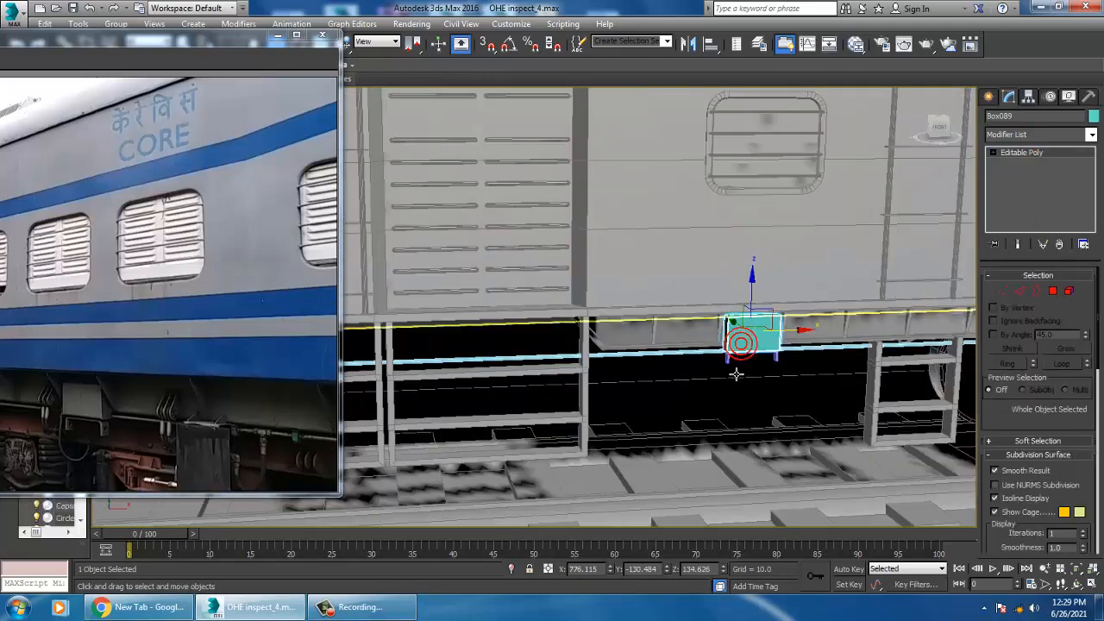
left_click(728, 360, "ctrl")
scroll(738, 363, "down", 3)
middle_click_drag(798, 368, 731, 365)
scroll(664, 372, "down", 3)
scroll(671, 376, "down", 3)
mouse_move(740, 368)
left_mouse_down()
mouse_move(944, 349)
mouse_move(553, 360)
mouse_move(743, 360)
mouse_move(726, 368)
left_mouse_up()
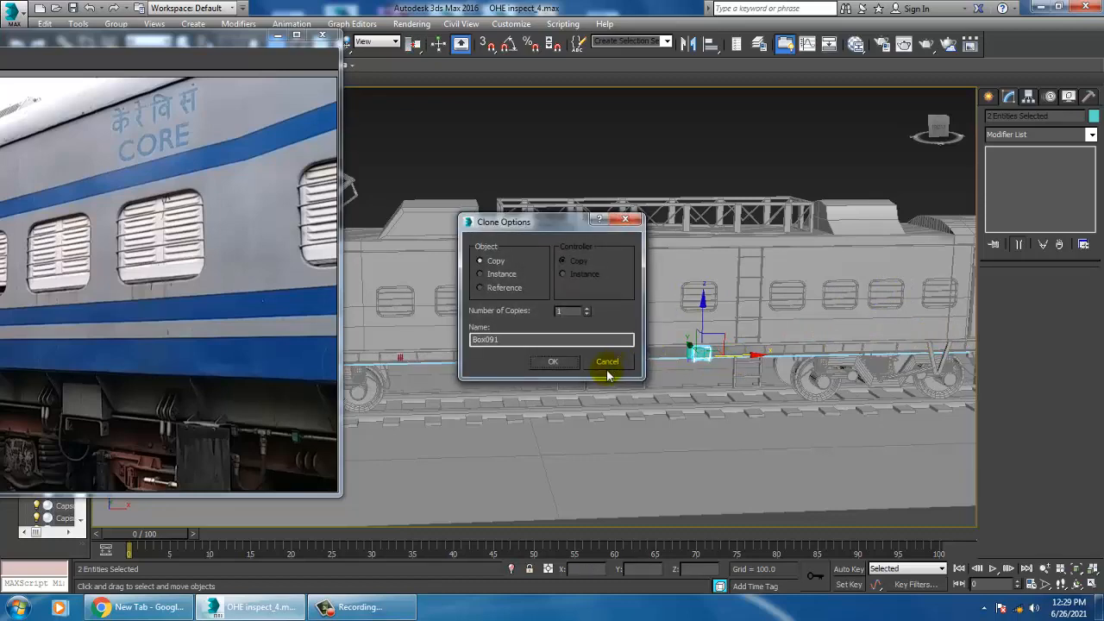
left_click(607, 362)
Copy the three-disc insulator with its rod and the hanging hoses along X by about 665.388, to near the far bogie.
scroll(601, 360, "up", 5)
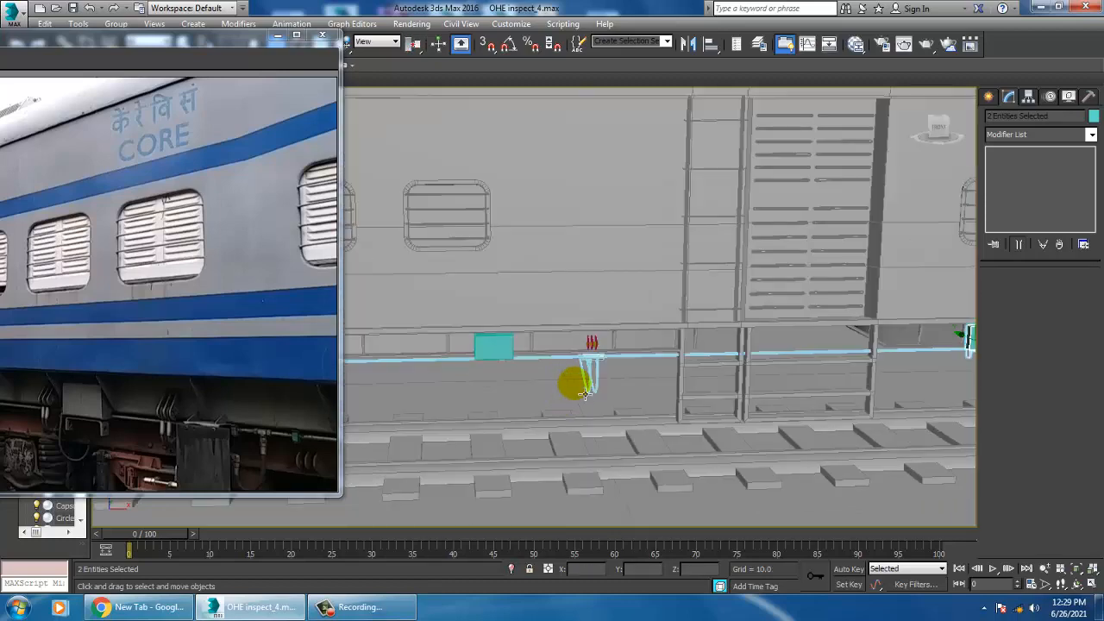
scroll(601, 363, "up", 4)
scroll(596, 376, "up", 6)
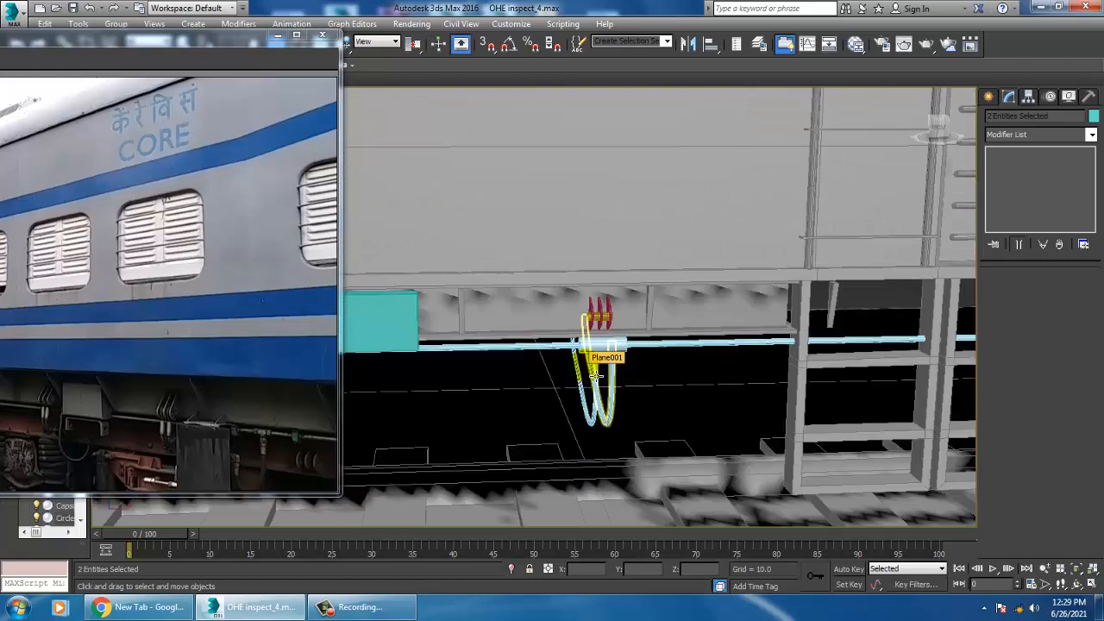
left_click(591, 300)
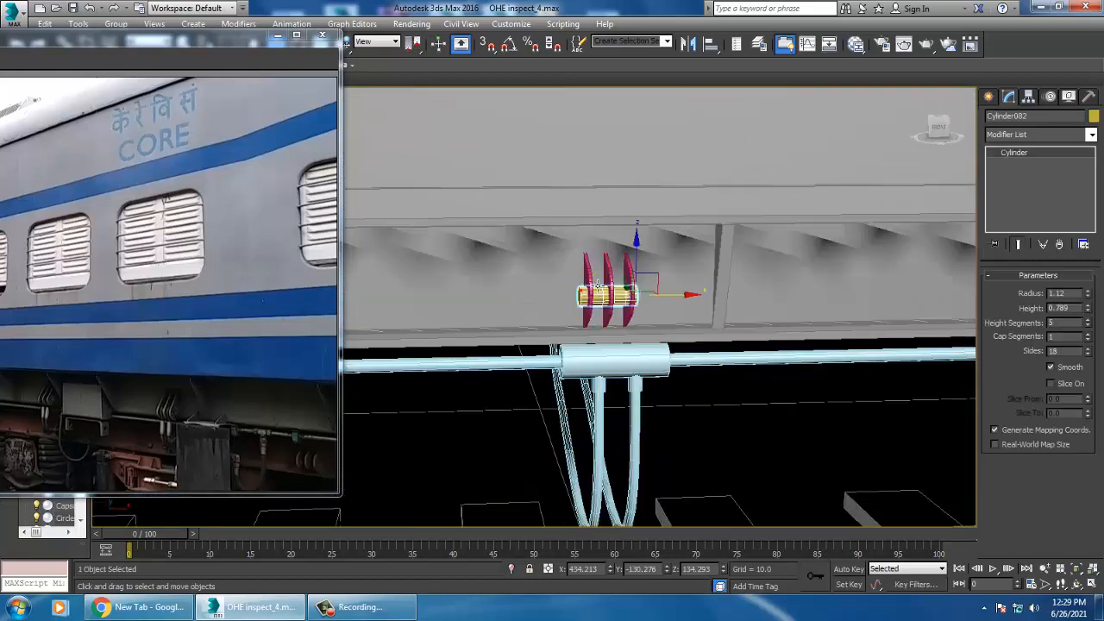
left_click(589, 281, "ctrl")
left_click(617, 281, "ctrl")
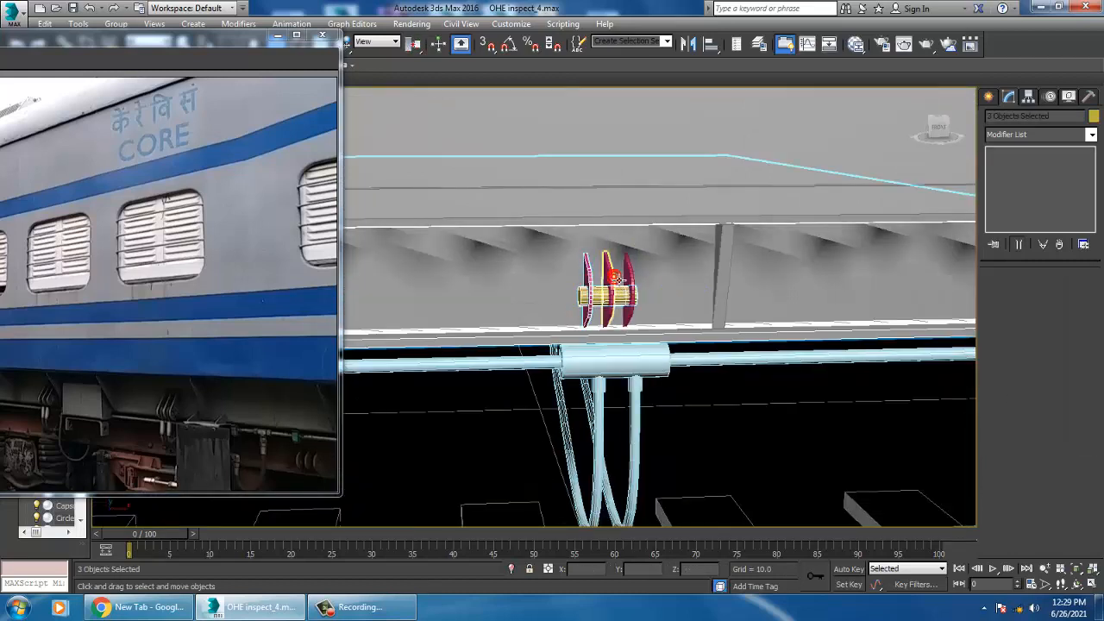
left_click(629, 269, "ctrl")
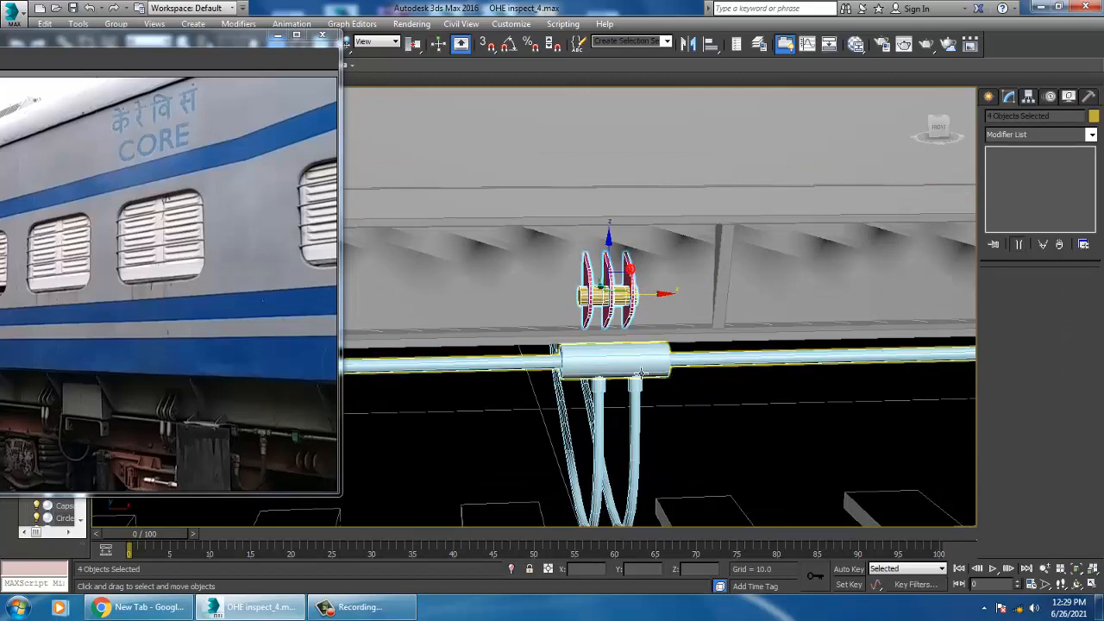
left_click(638, 375, "ctrl")
left_click(615, 398, "ctrl")
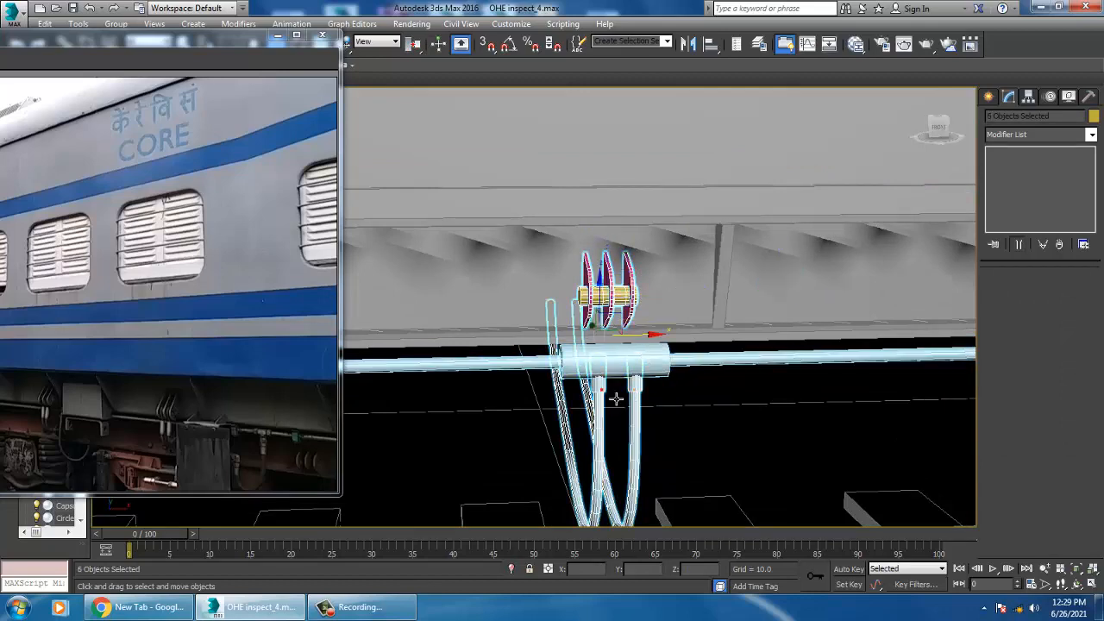
scroll(616, 398, "down", 6)
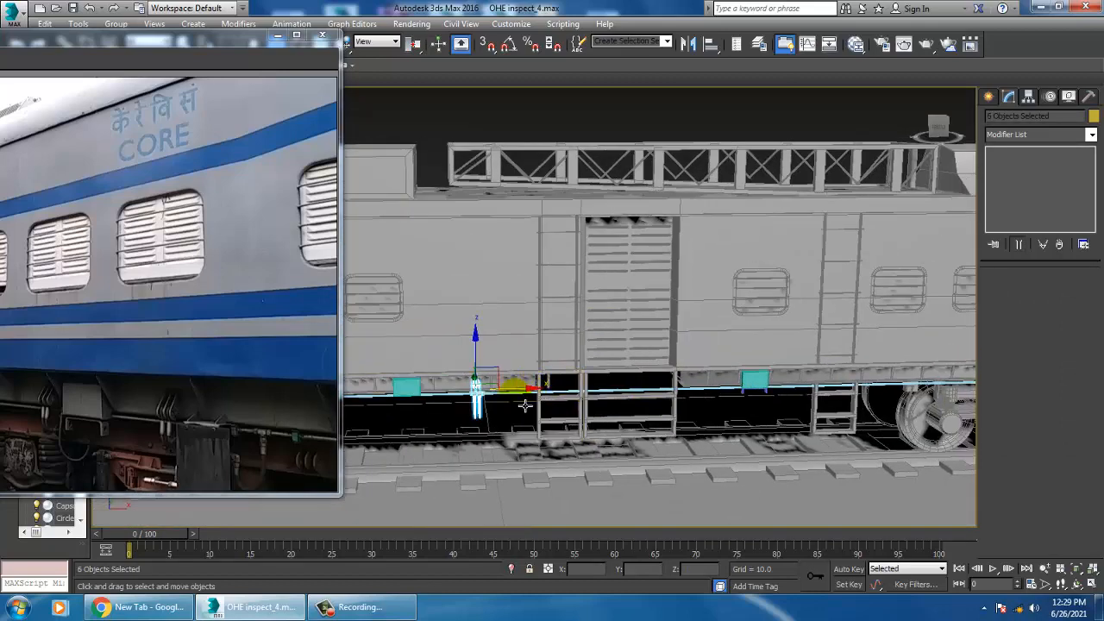
left_click_drag(524, 406, 1033, 413)
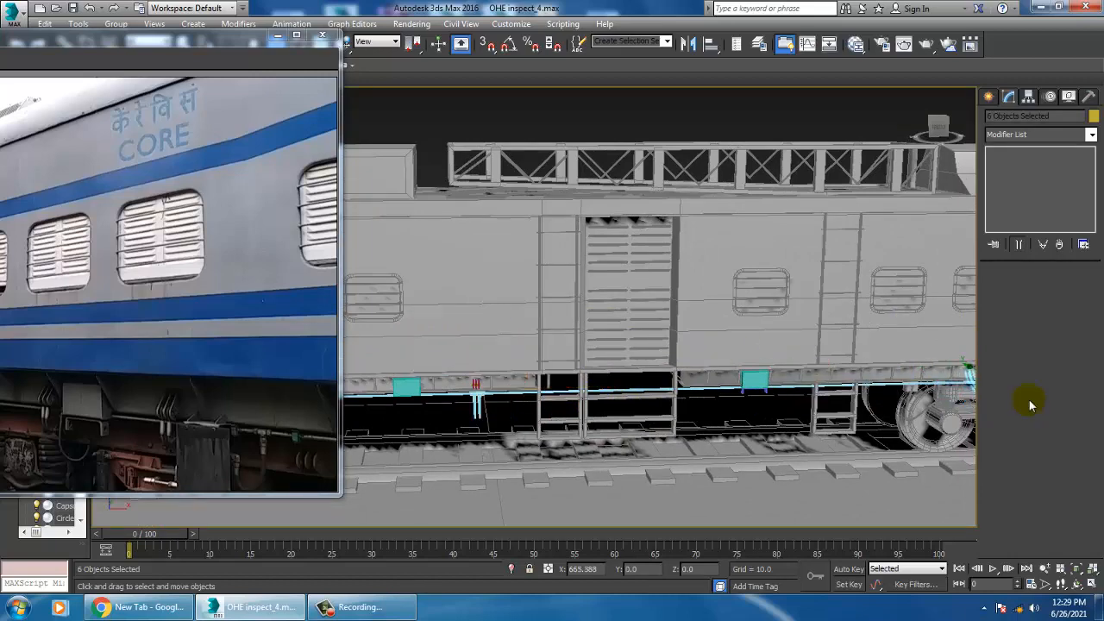
left_click(559, 362)
Add two edge loops to the long pipe with Swift Loop, one on each side of the copied hoses.
scroll(561, 364, "up", 6)
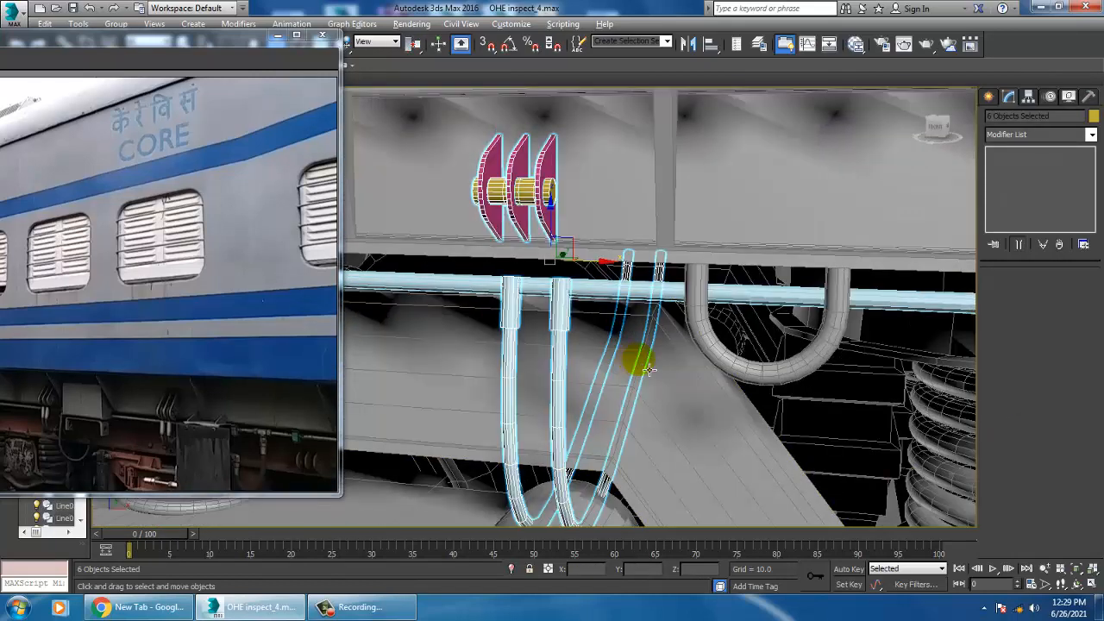
middle_click_drag(650, 370, 636, 356, "alt")
left_click(635, 295)
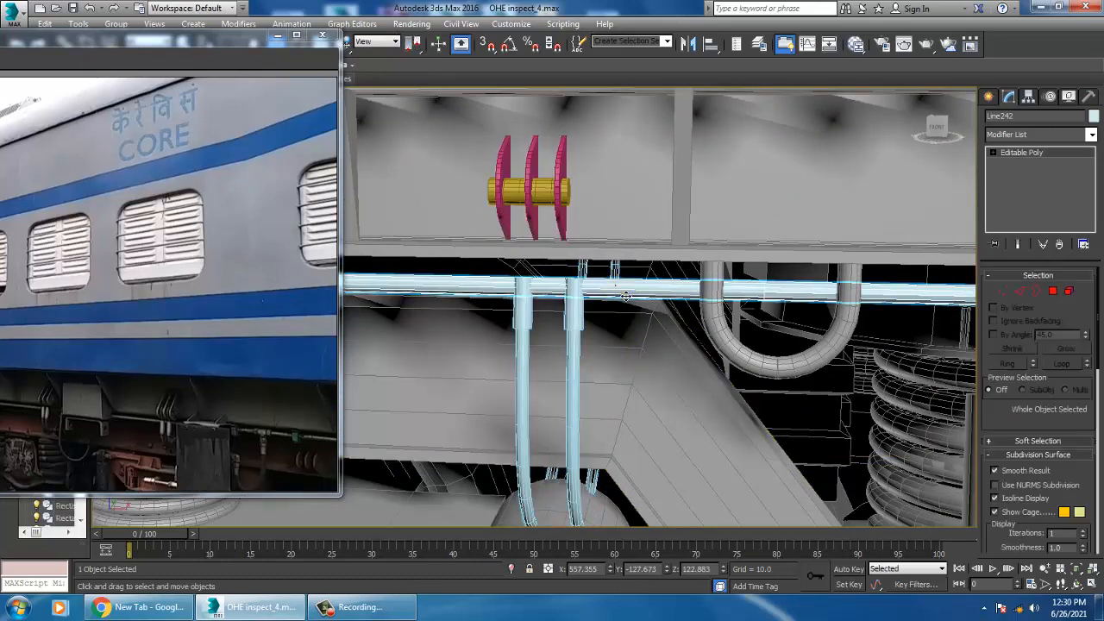
scroll(634, 297, "down", 3)
middle_click_drag(635, 297, 616, 286, "alt")
left_click(613, 282)
left_click(1021, 291)
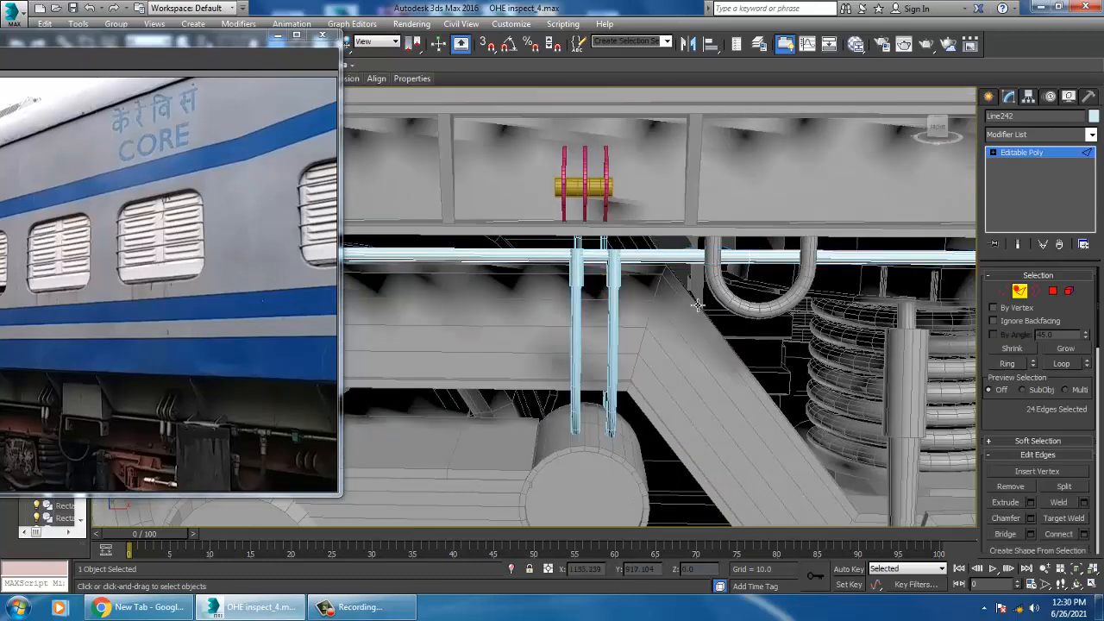
left_click(1033, 152)
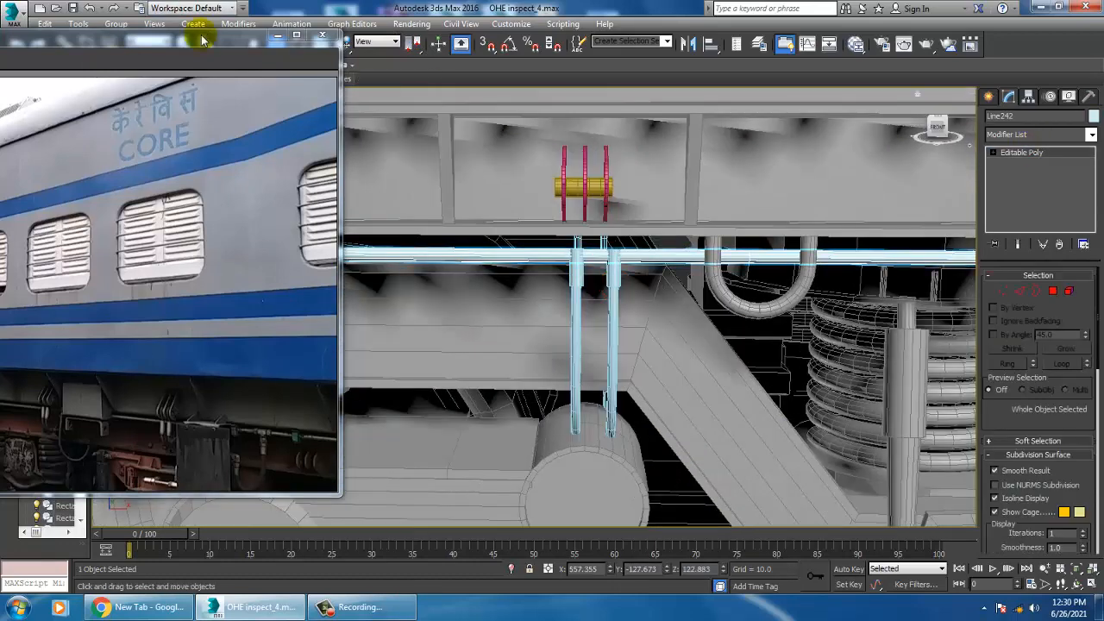
left_click_drag(202, 39, 189, 141)
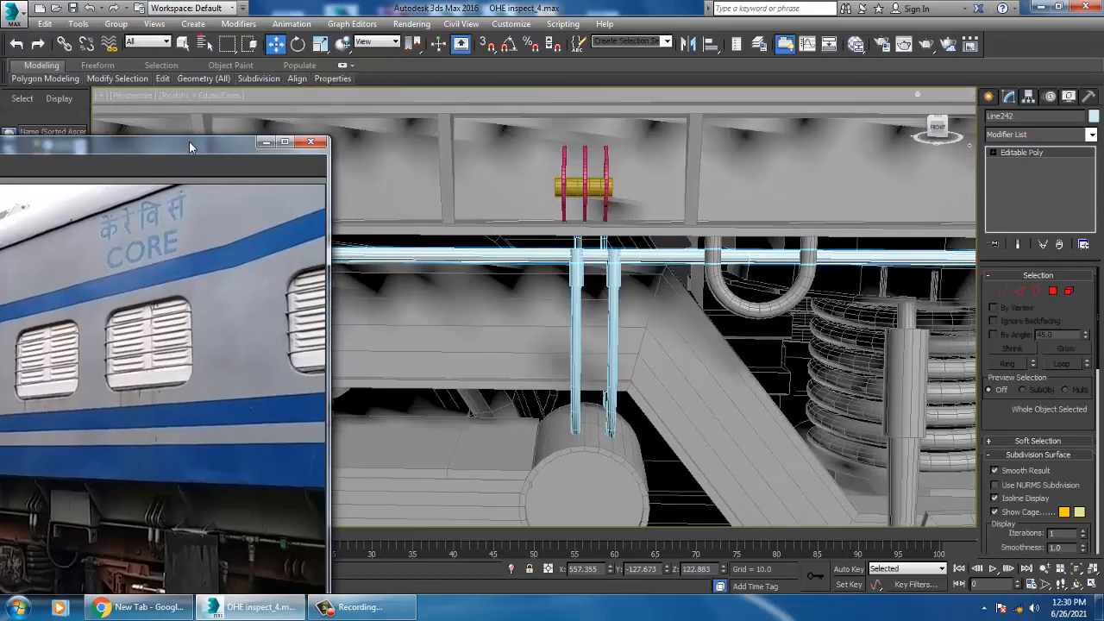
double_click(41, 66)
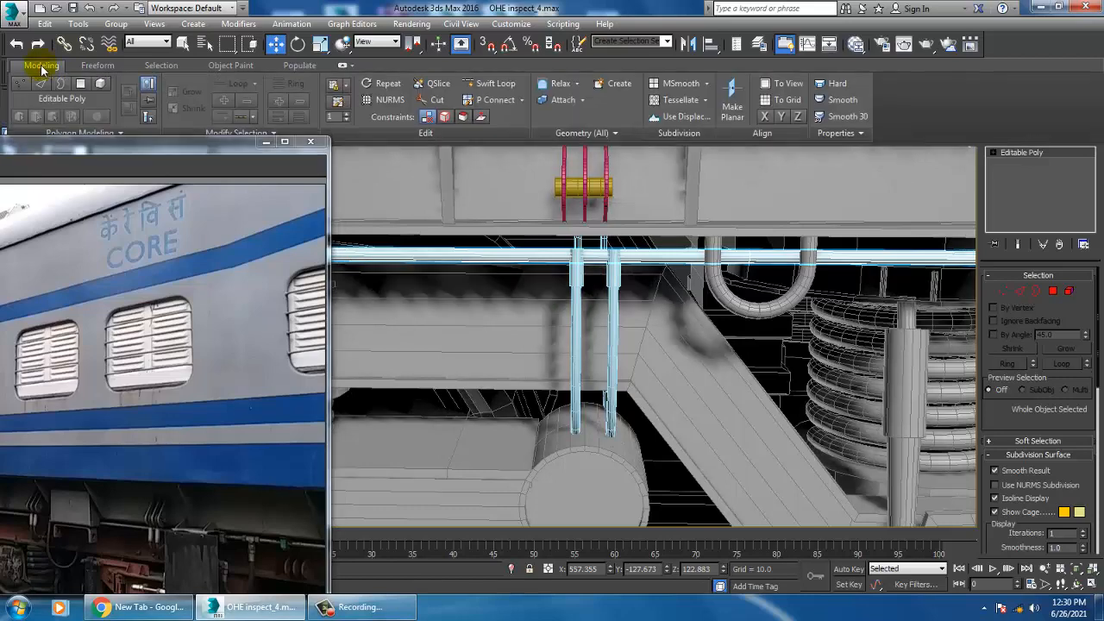
left_click(574, 298)
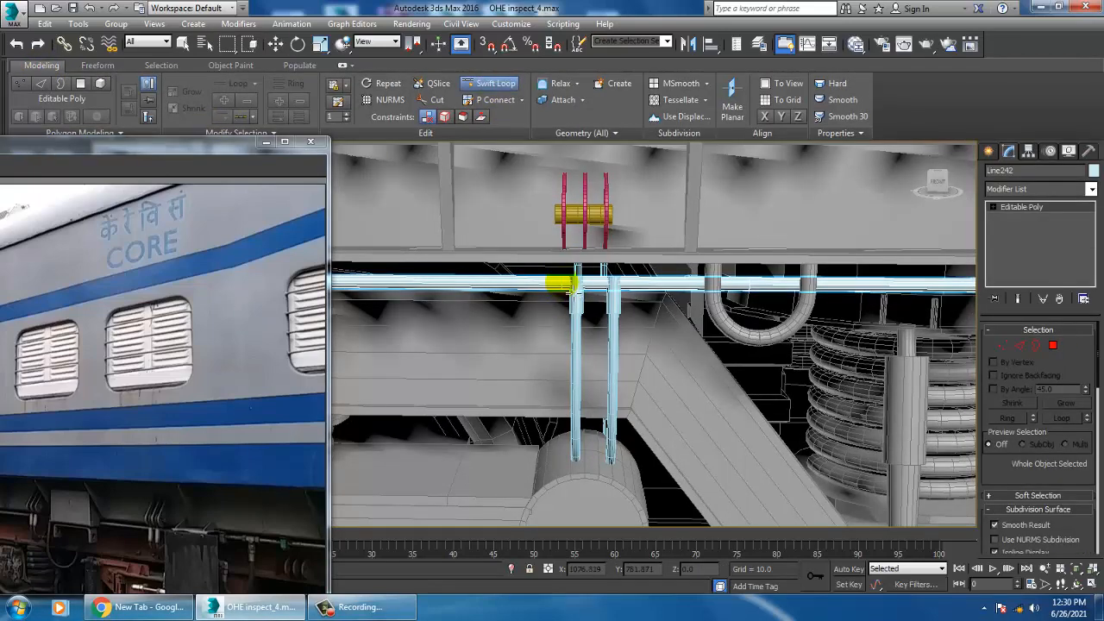
key("w")
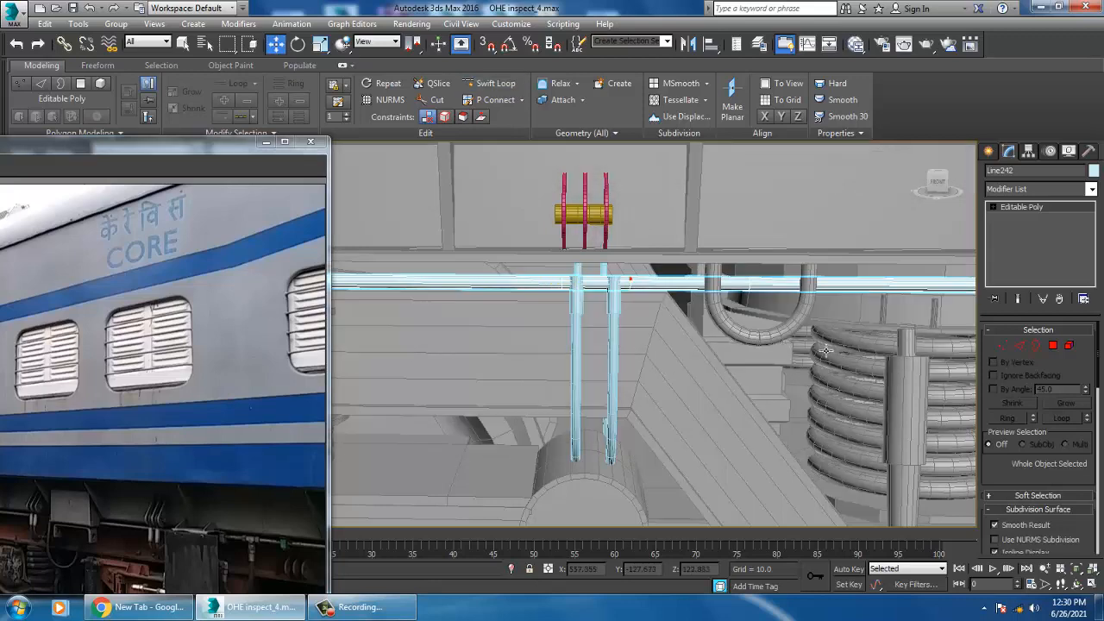
Extrude the pipe polygons between the two new loops outward by 1.267 as a connector sleeve, and leave polygon editing.
left_click(1051, 345)
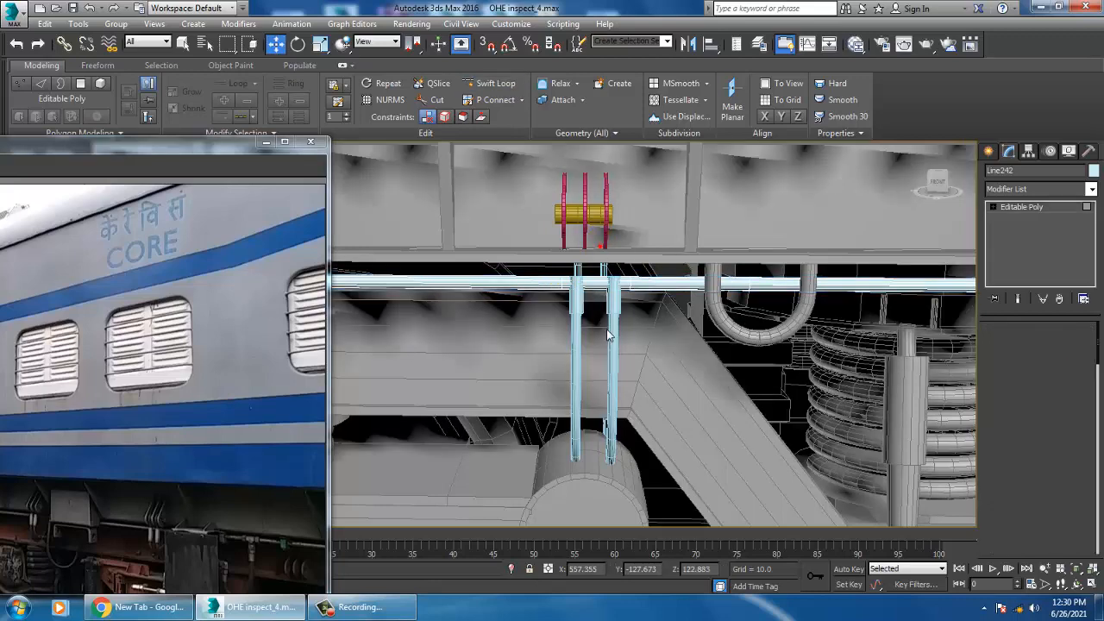
key("4")
left_click(1032, 363)
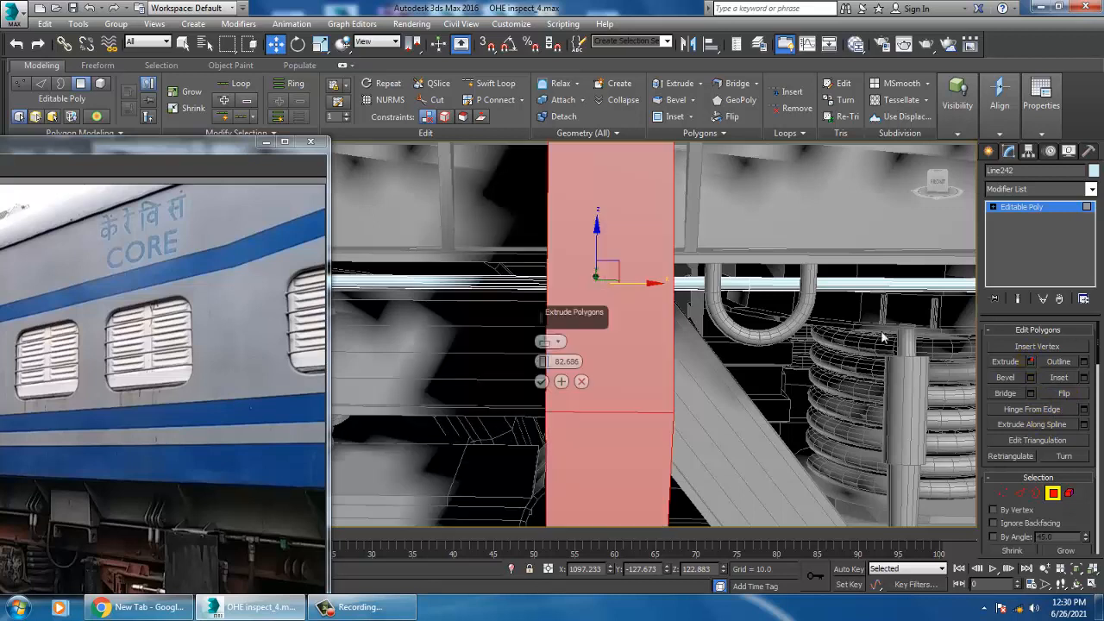
left_click_drag(546, 361, 545, 414)
left_click_drag(597, 239, 602, 180)
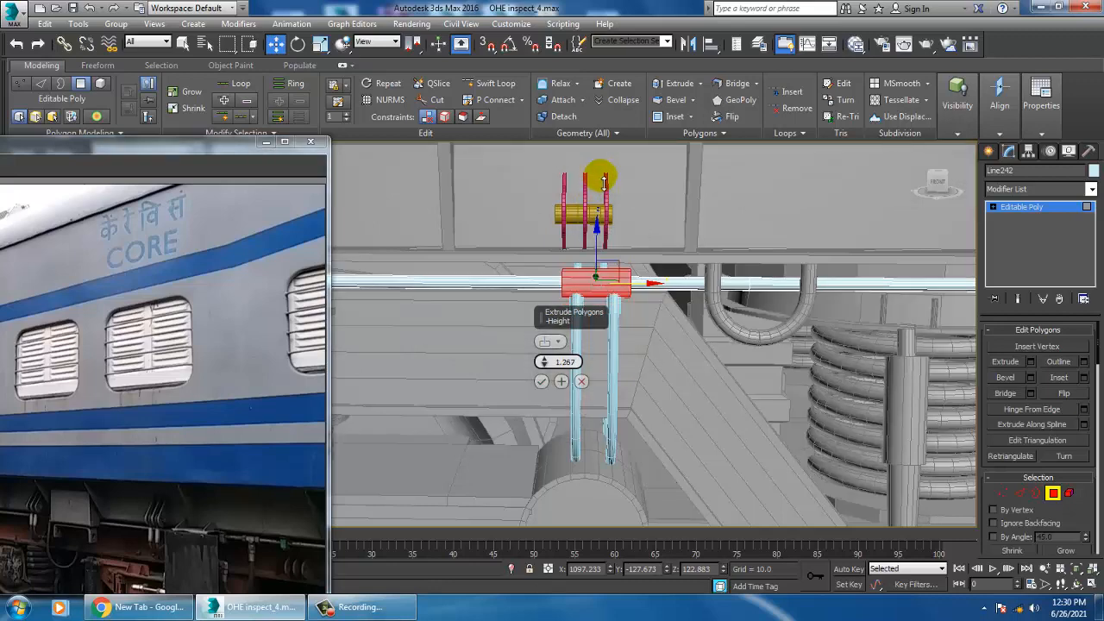
left_click(541, 381)
left_click(1025, 208)
Compare the pipe, connectors and hoses along the coach's underframe with the reference photo, bringing the photo alongside the model.
scroll(652, 301, "down", 8)
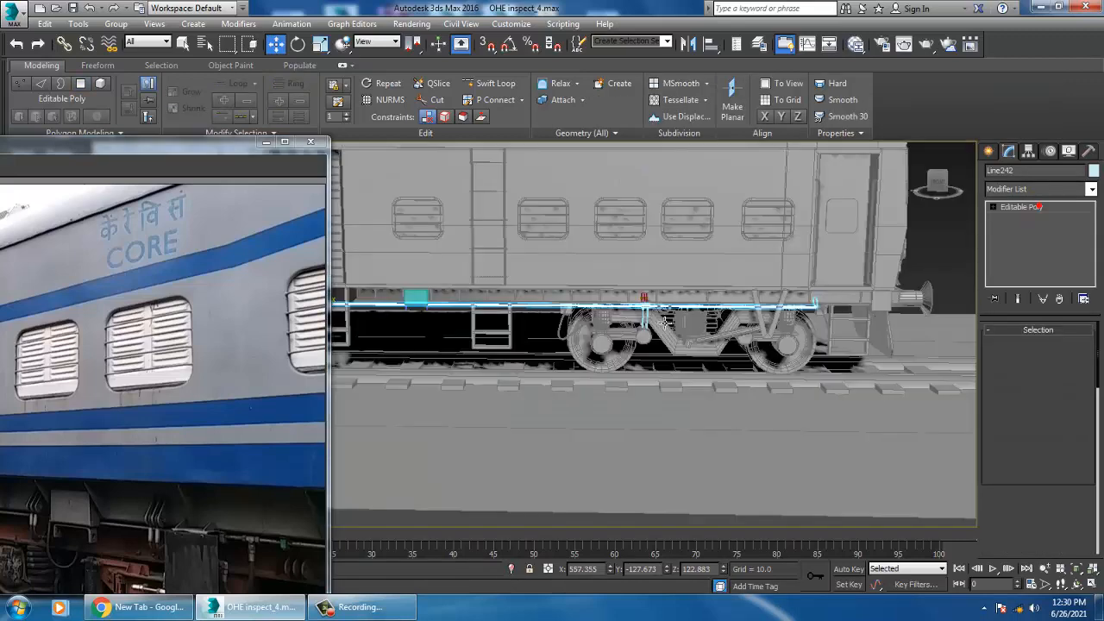
middle_click_drag(642, 302, 670, 319, "alt")
middle_click_drag(547, 297, 568, 300, "alt")
middle_click_drag(434, 275, 690, 243)
middle_click_drag(508, 257, 673, 252, "alt")
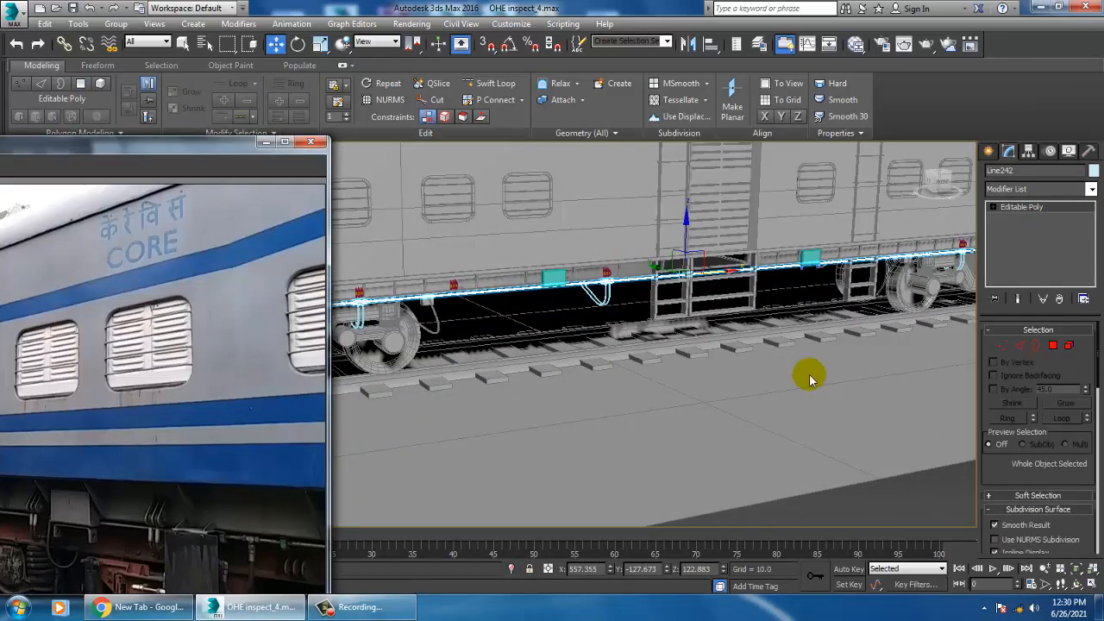
left_click_drag(239, 148, 363, 67)
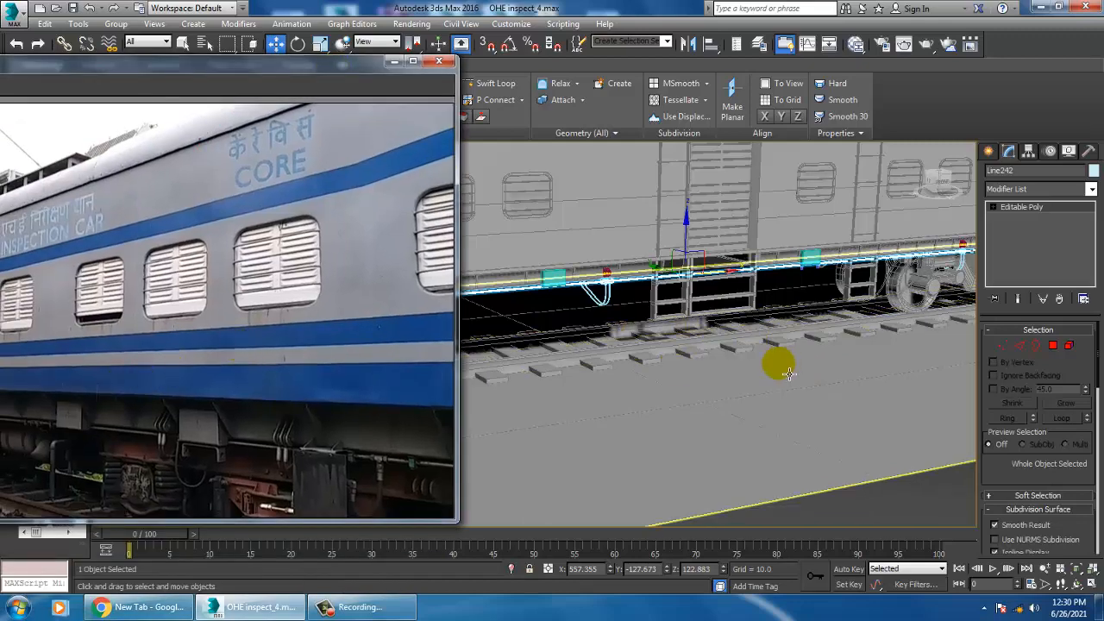
Create a chamfer cylinder below the underframe in the side-on left view, about 13.002 in radius, 10.697 high, with a 1.528 fillet.
middle_click_drag(778, 363, 917, 364, "alt")
key("alt+w")
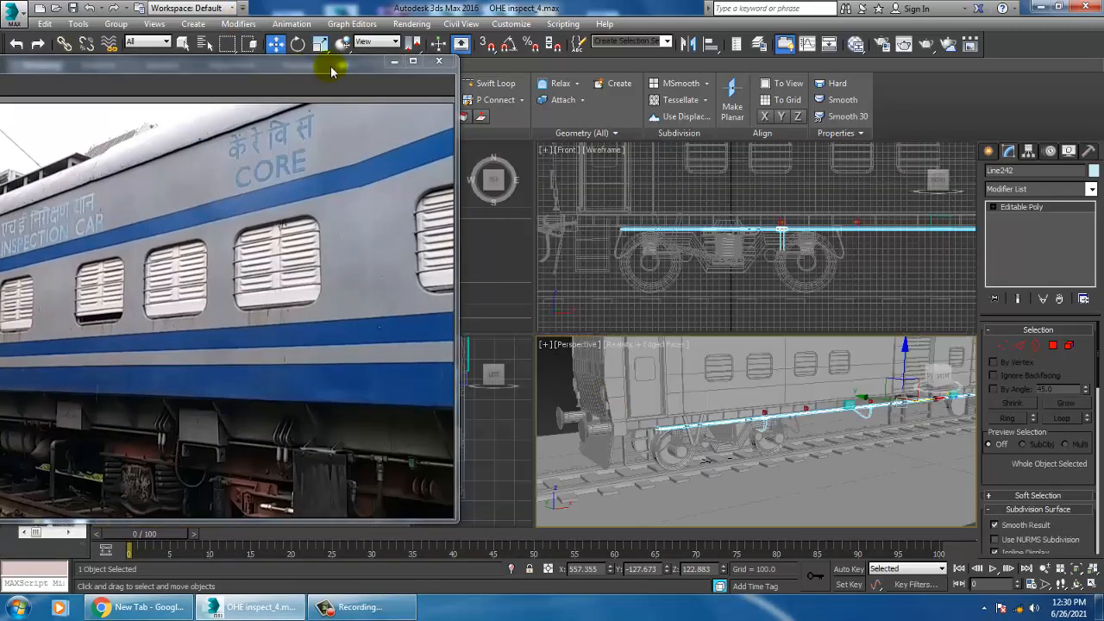
left_click_drag(333, 68, 192, 83)
key("alt+w")
mouse_move(474, 390)
middle_mouse_down()
mouse_move(463, 389)
mouse_move(476, 383)
middle_mouse_up()
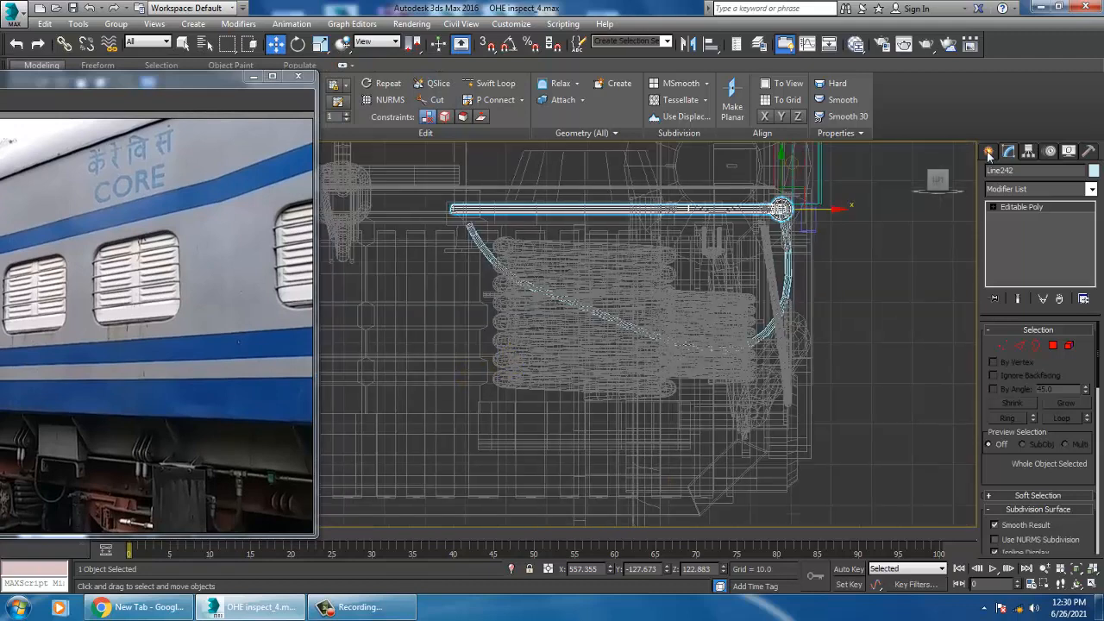
left_click(988, 151)
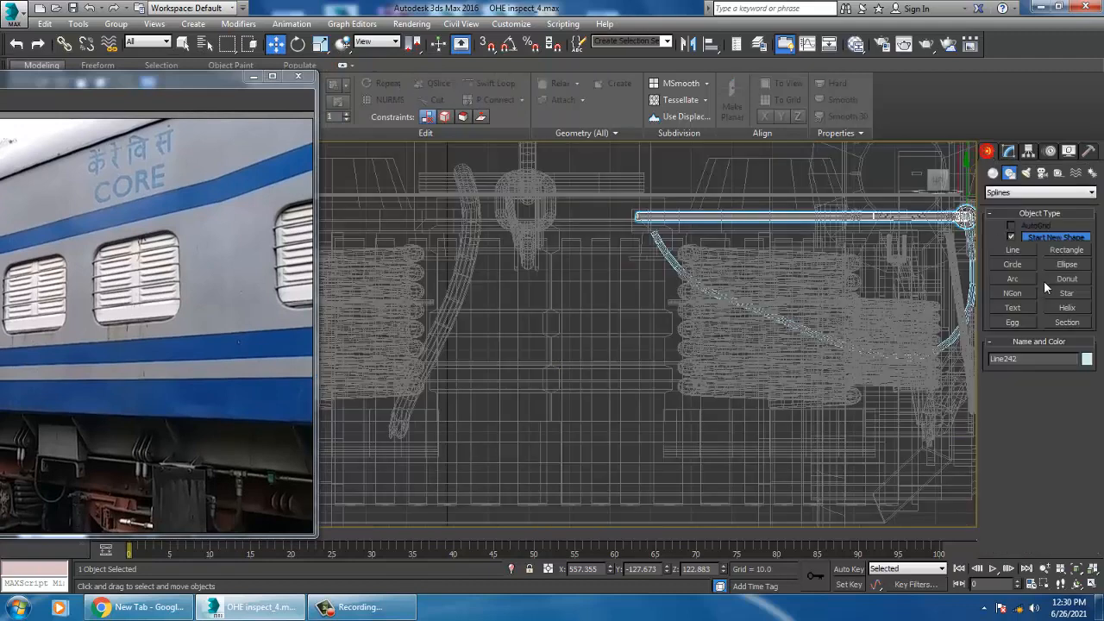
left_click(994, 174)
left_click(1019, 194)
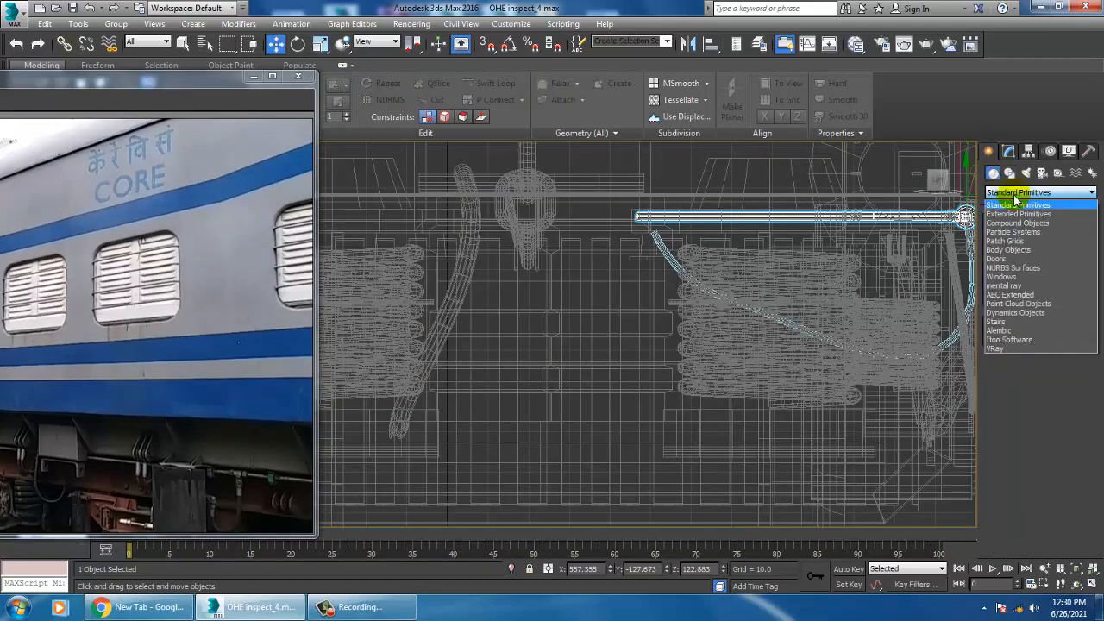
left_click(1022, 214)
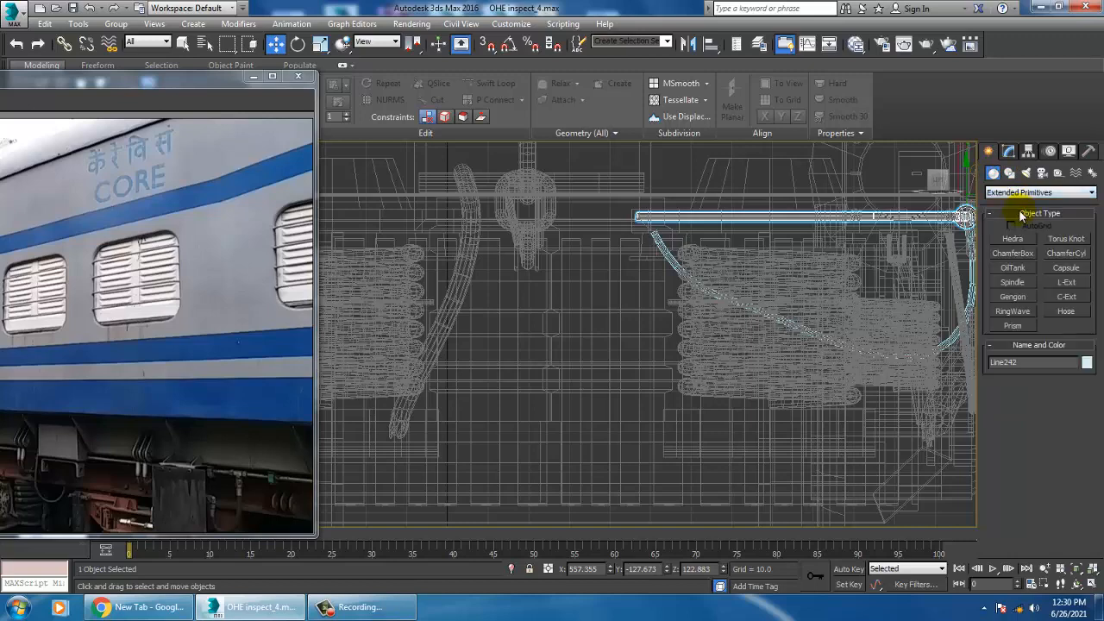
left_click(1067, 253)
middle_click_drag(904, 313, 798, 326)
left_click_drag(726, 283, 764, 316)
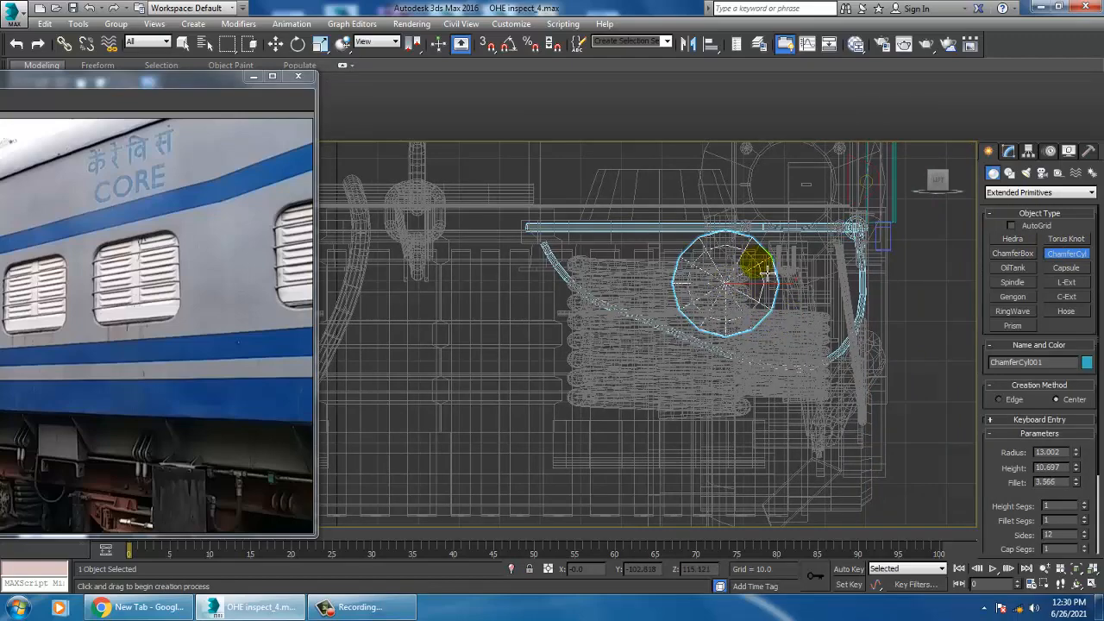
Move the chamfer cylinder along X to about 260.57, just beyond the near bogie under the coach.
key("w")
key("p")
scroll(800, 389, "down", 7)
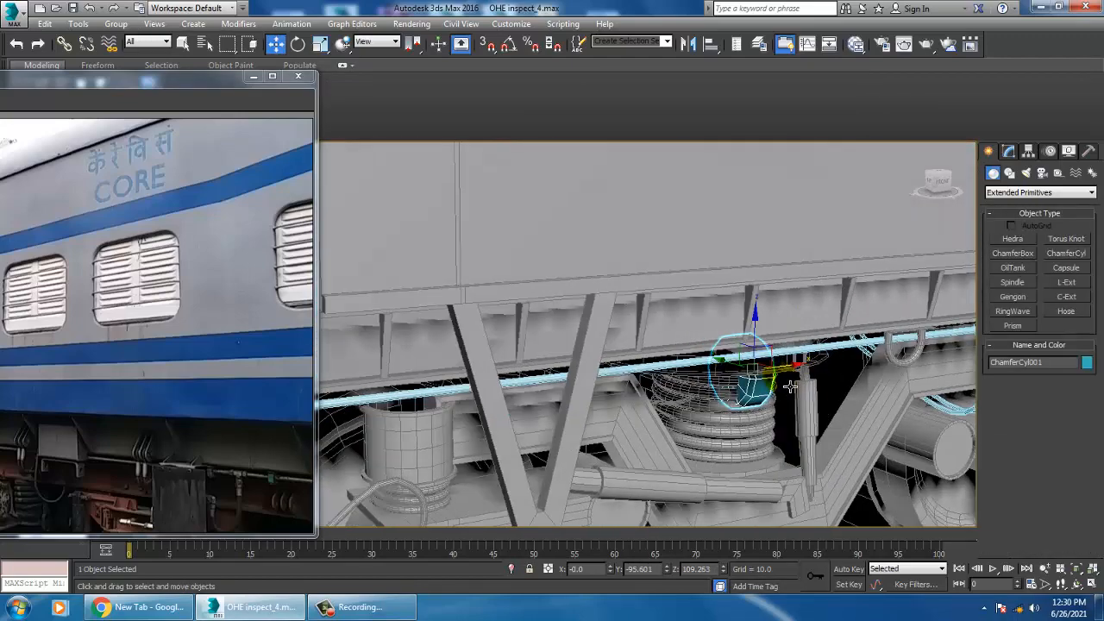
mouse_move(788, 384)
middle_mouse_down("alt")
mouse_move(652, 350)
mouse_move(554, 348)
middle_mouse_up("alt")
scroll(561, 351, "down", 5)
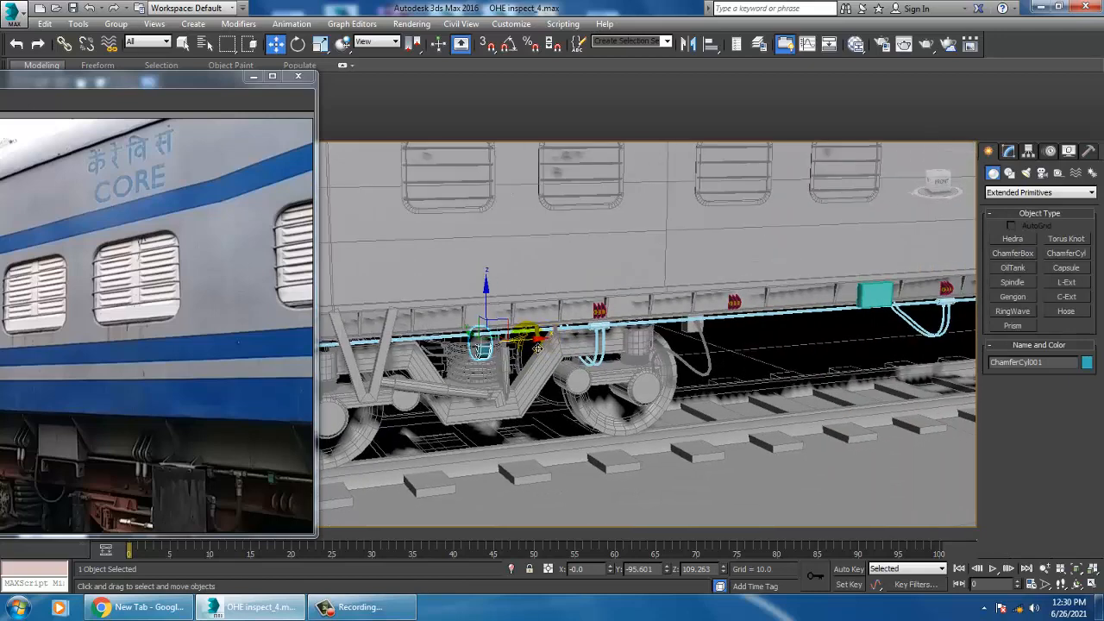
left_click_drag(537, 347, 776, 324)
scroll(776, 326, "up", 3)
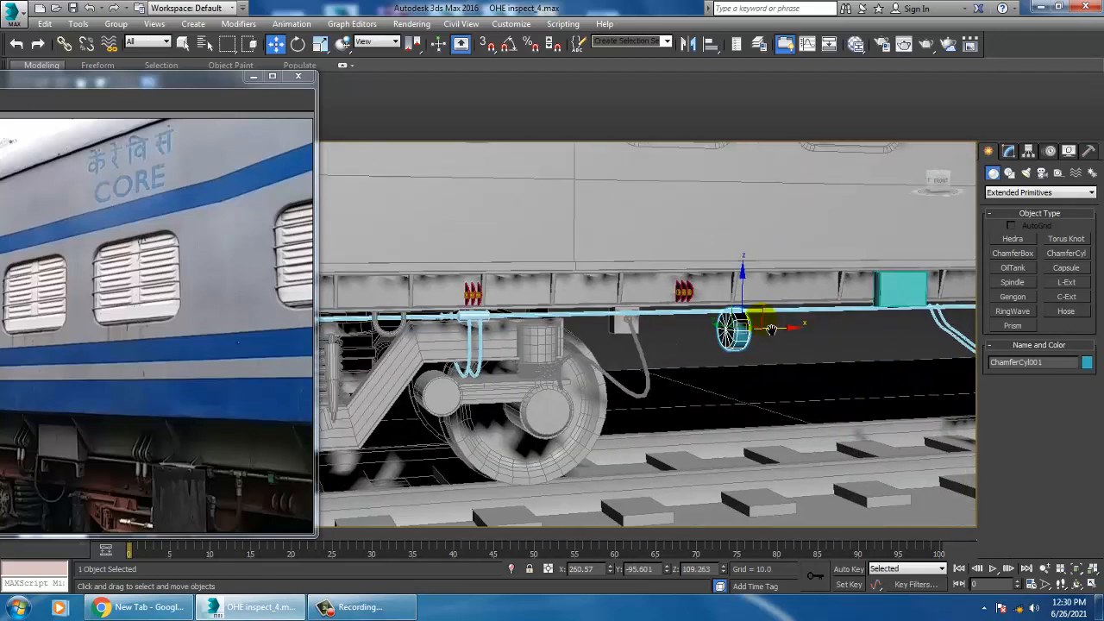
middle_click_drag(772, 329, 743, 337)
Lengthen the chamfer cylinder into a tank with radius 17.669, height 104.404 and fillet 4.646.
left_click(1010, 151)
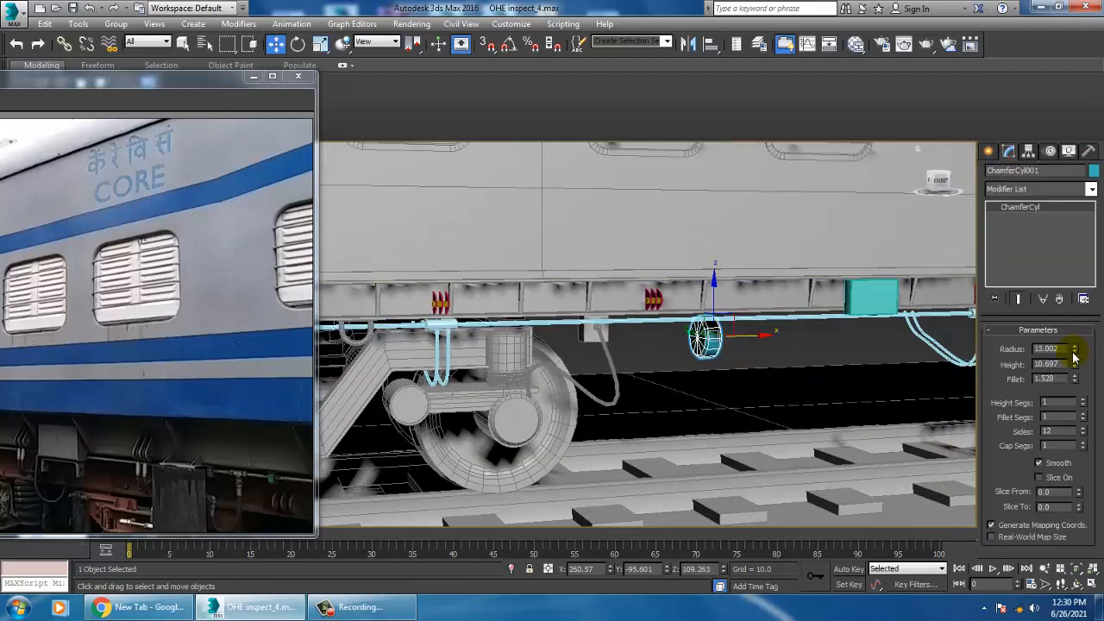
left_click_drag(1074, 351, 938, 351)
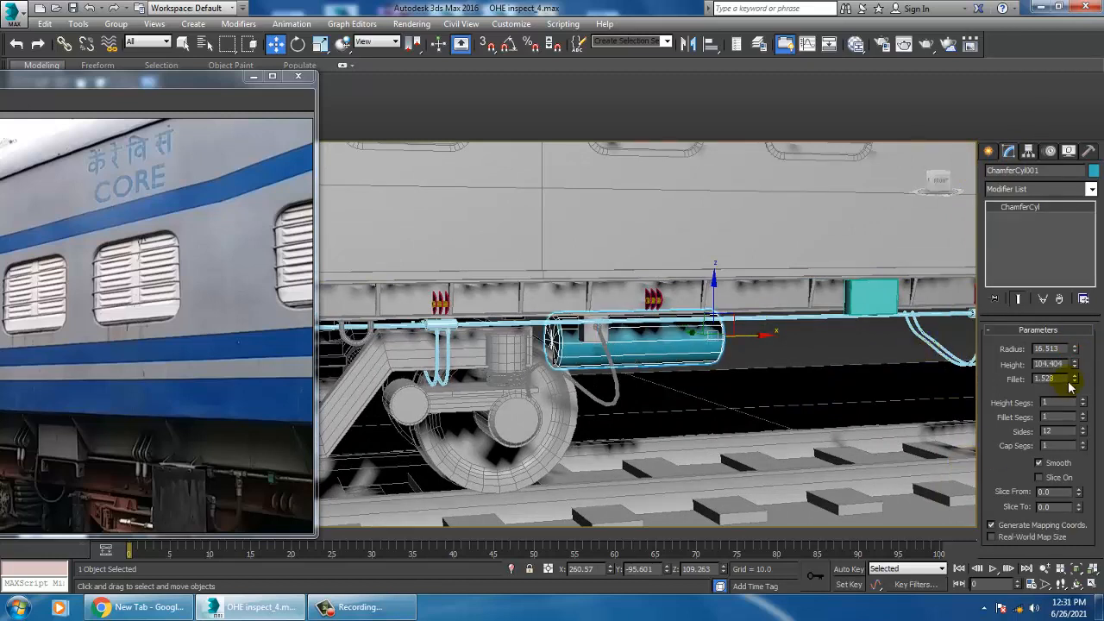
left_click_drag(1075, 379, 1062, 243)
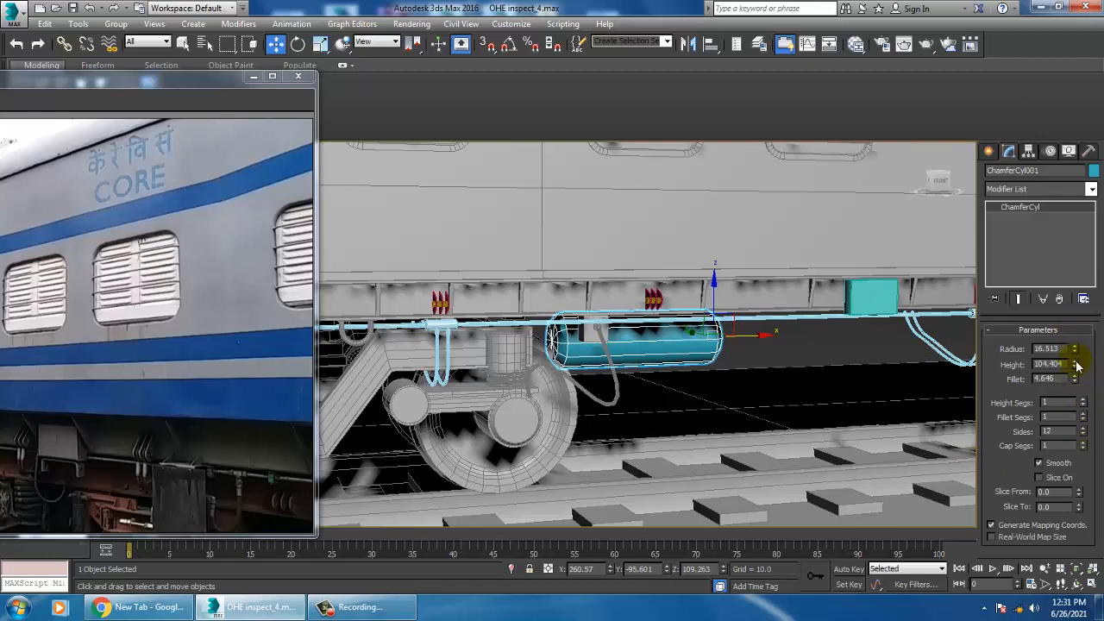
left_click_drag(1074, 365, 1098, 351)
key("ctrl+z")
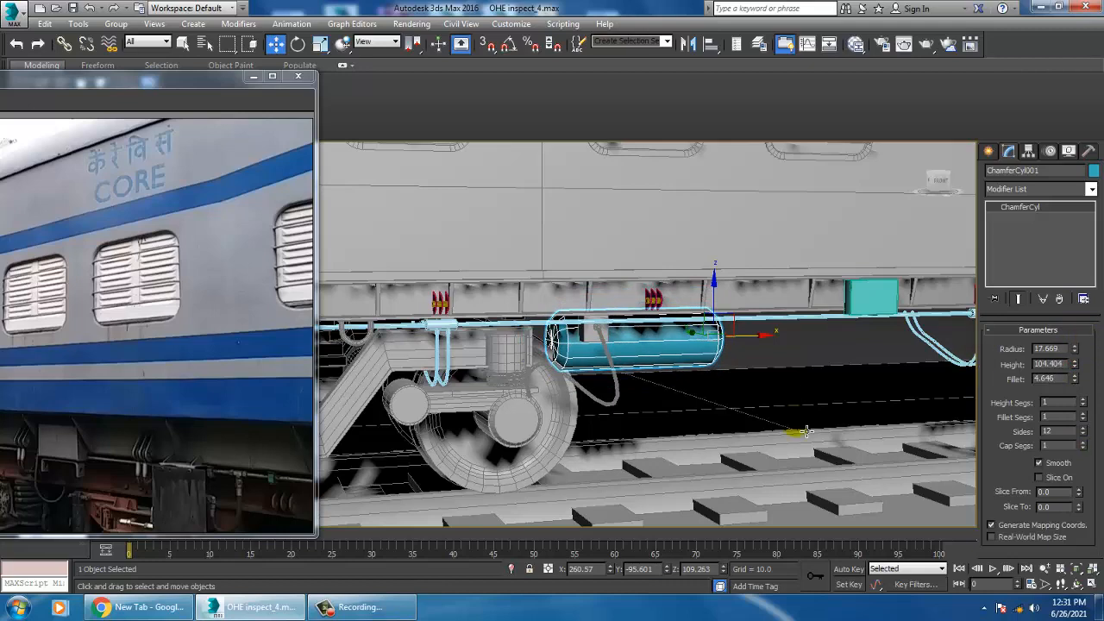
Move the tank to about X 300.2, Y -83.202 and Z 100.193, clear of the wheel and below the long pipe.
left_click_drag(750, 335, 808, 334)
mouse_move(748, 335)
middle_mouse_down("alt")
mouse_move(808, 351)
mouse_move(749, 337)
middle_mouse_up("alt")
left_click_drag(760, 298, 774, 319)
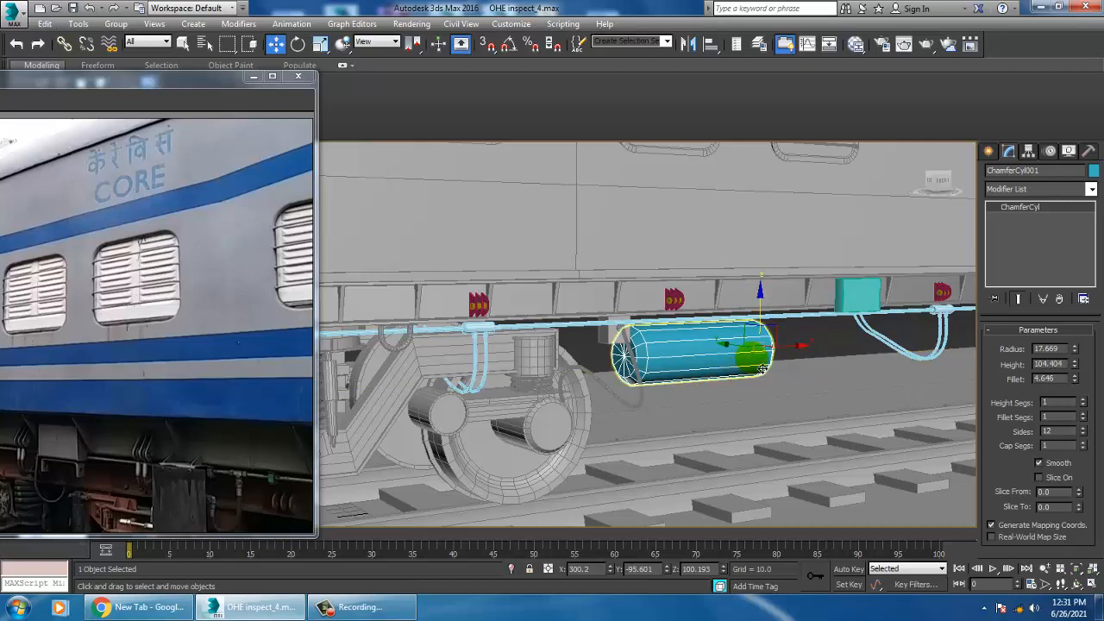
middle_click_drag(756, 357, 717, 362, "alt")
left_click_drag(727, 343, 710, 355)
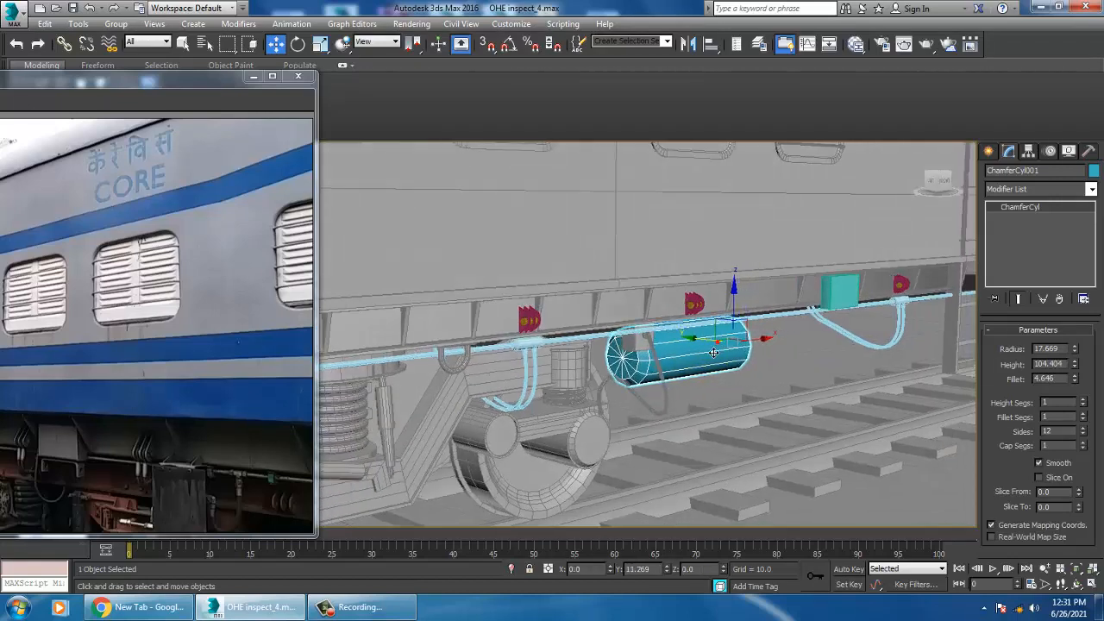
middle_click_drag(710, 355, 781, 360, "alt")
scroll(709, 412, "down", 5)
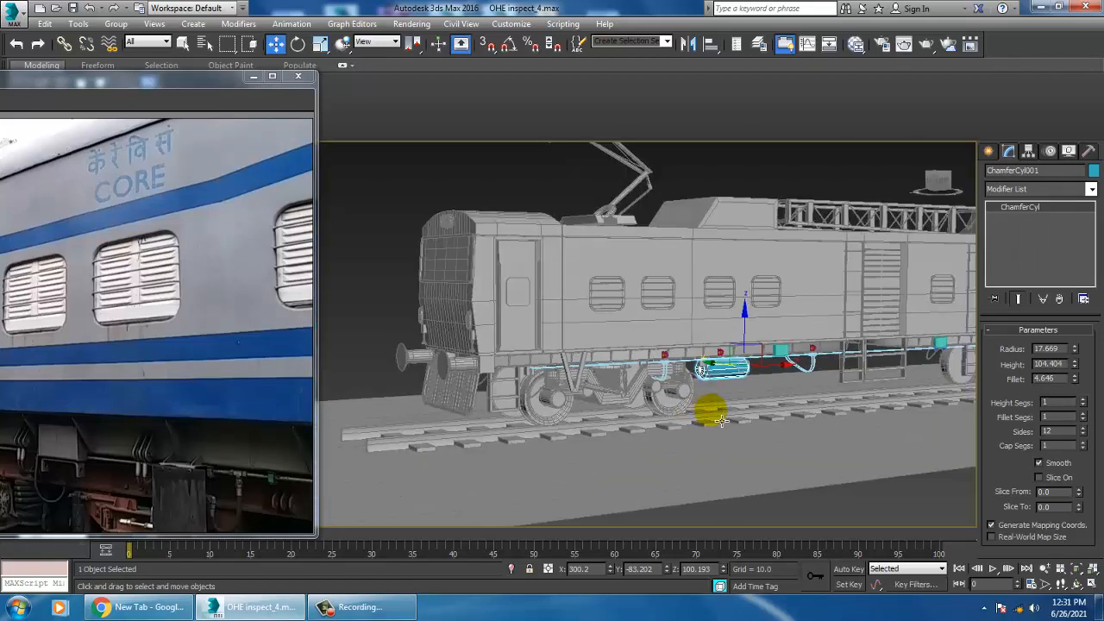
Enlarge the tank to radius 32.173 and height 152.429, keeping the reference photo beside the model.
scroll(705, 405, "up", 2)
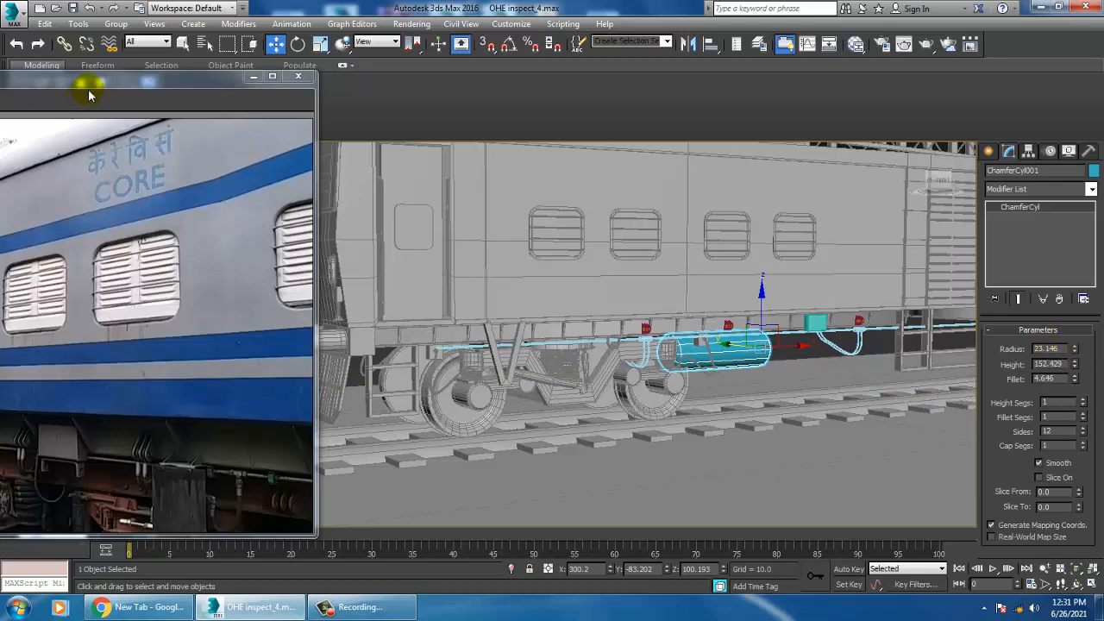
left_click_drag(79, 81, 35, 69)
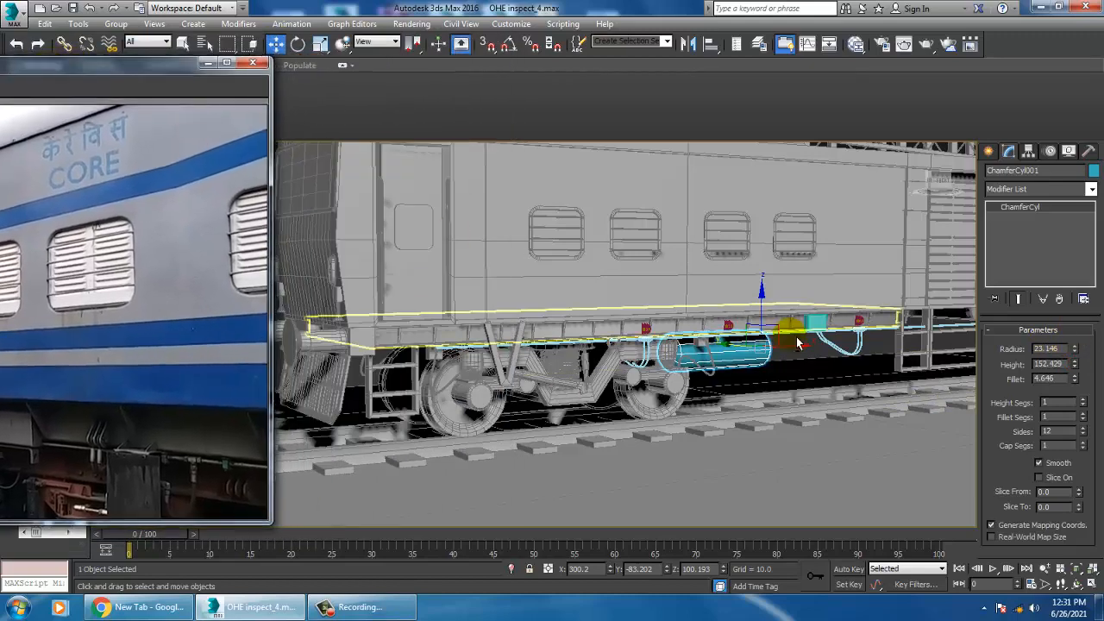
scroll(731, 343, "up", 5)
left_click_drag(1074, 350, 1069, 328)
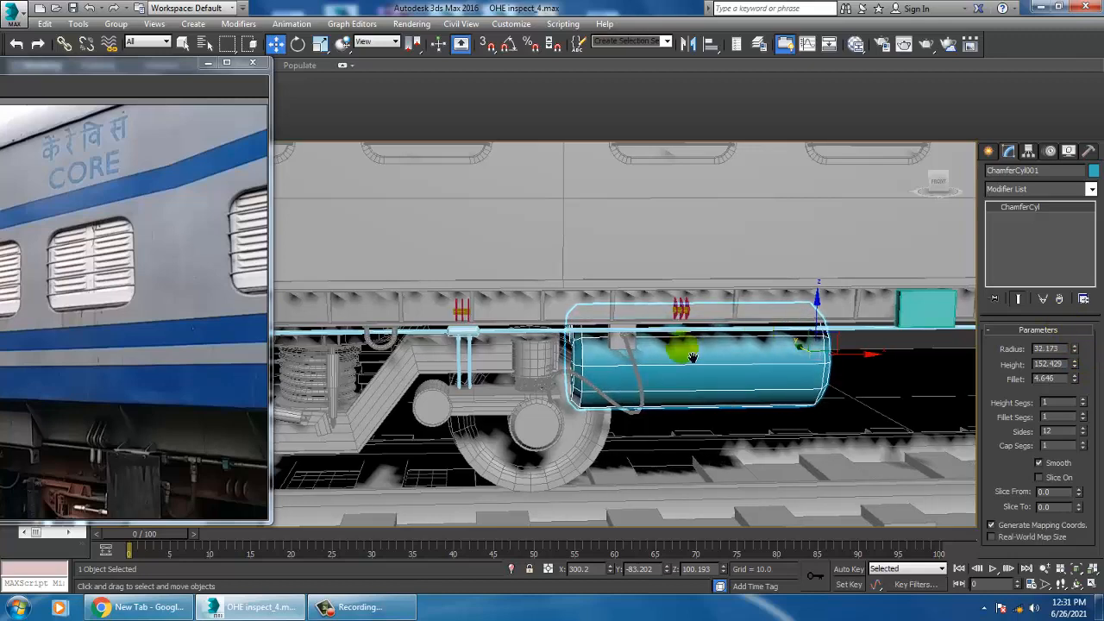
Shift the enlarged tank to about X 351.733 and Y -74.124 under the coach.
middle_click_drag(852, 364, 750, 379)
middle_click_drag(819, 378, 676, 393, "alt")
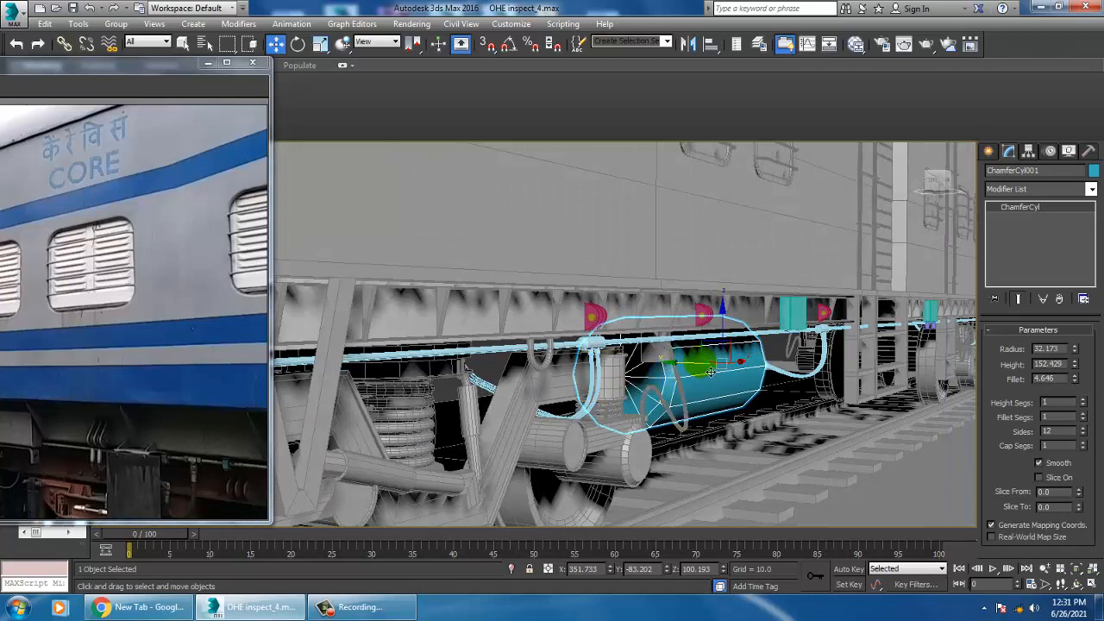
left_click_drag(680, 364, 671, 373)
middle_click_drag(671, 372, 751, 402, "alt")
Convert the tank's chamfer cylinder to an Editable Poly.
right_click(660, 365)
mouse_move(739, 485)
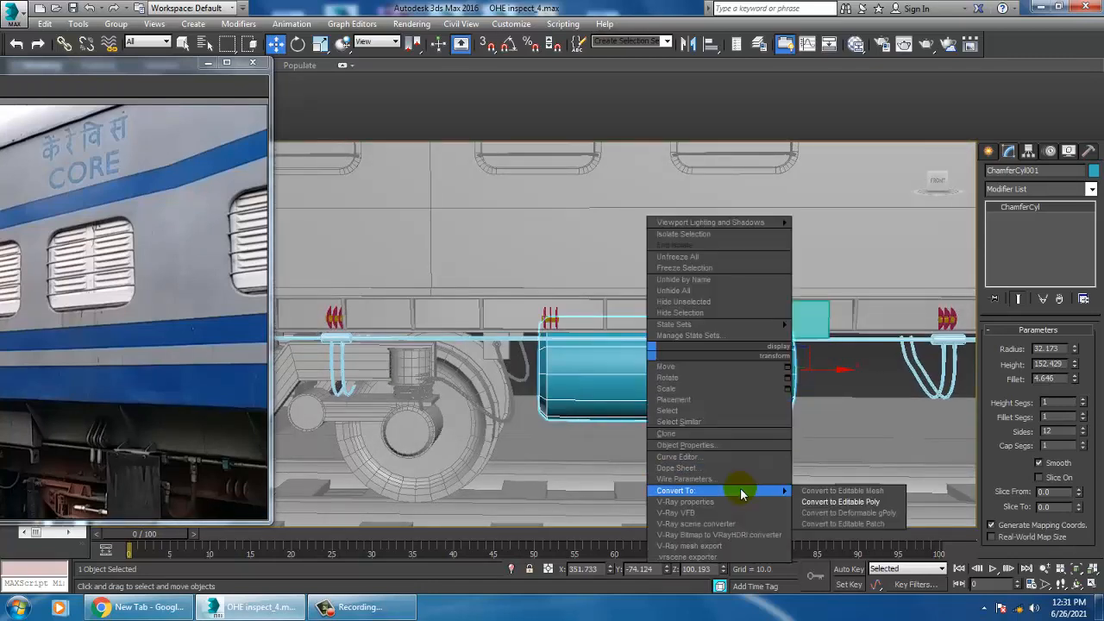
left_click(861, 498)
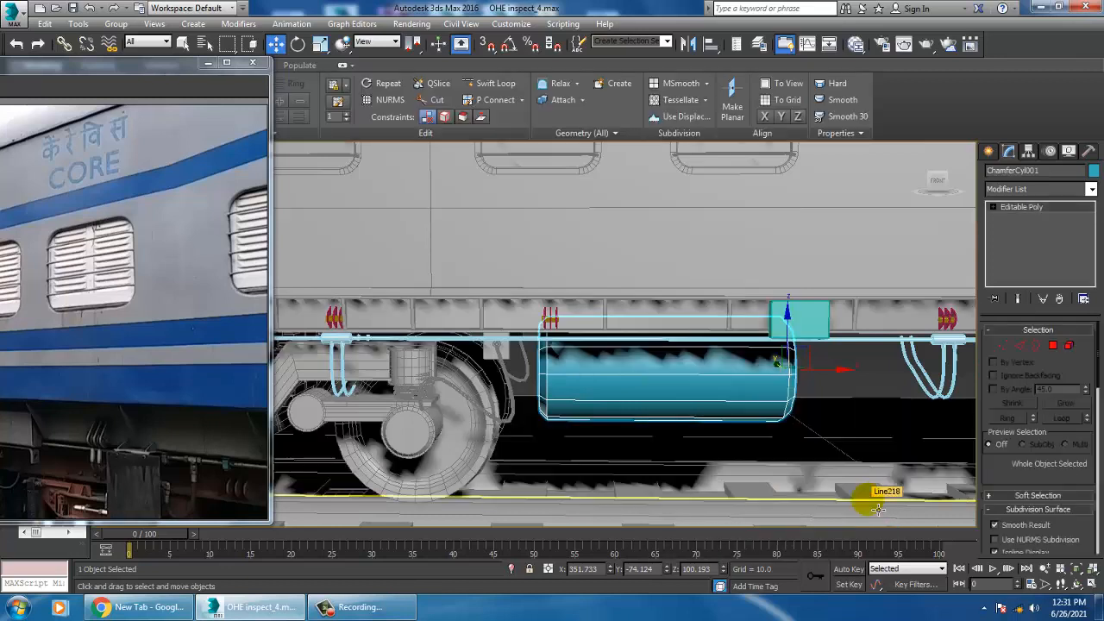
Connect the tank's 12 lengthwise edges with 4 segments to add loops around its body.
left_click(1020, 346)
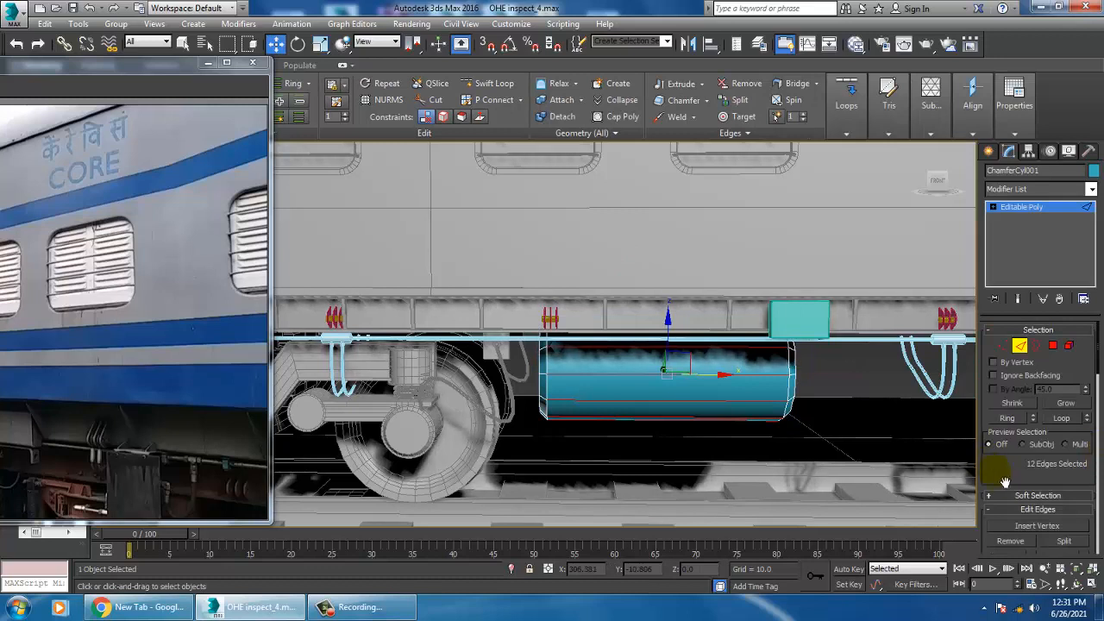
scroll(1004, 482, "down", 5)
left_click(1083, 445)
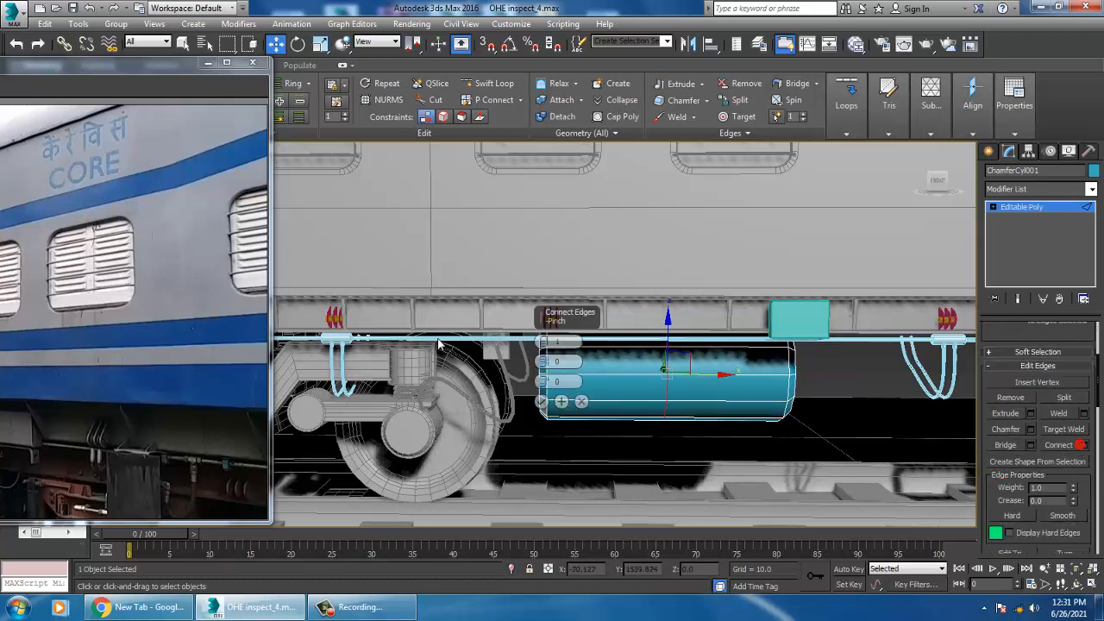
left_click(541, 341)
left_click(541, 341)
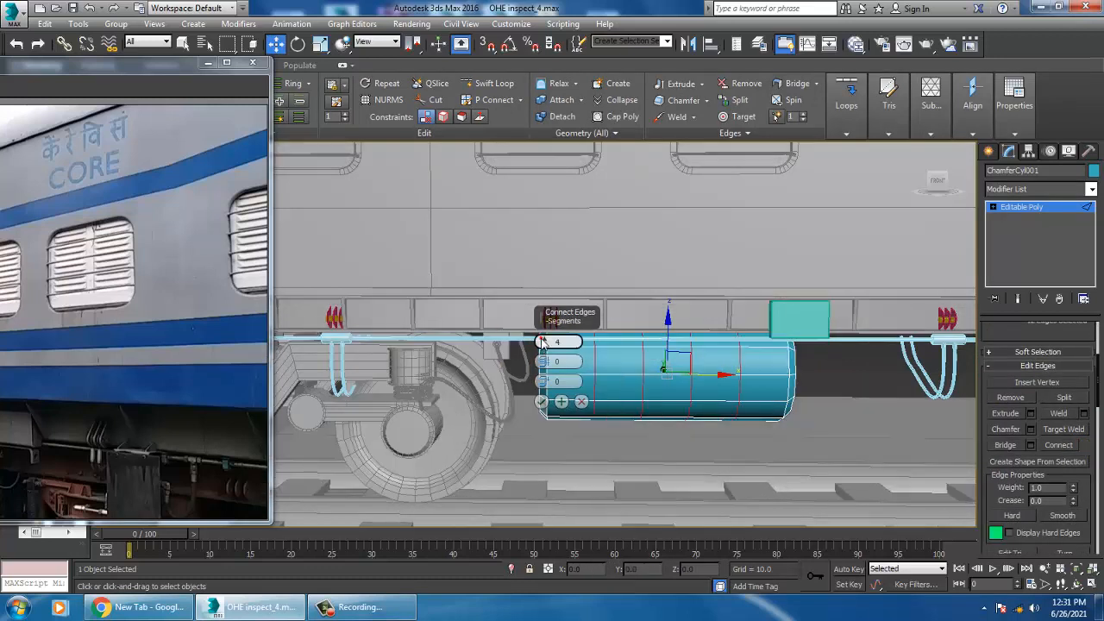
left_click(540, 403)
Move the tank's inner vertex loops along X in the front view to form two narrow bands, one near each end.
key("alt+w")
right_click(744, 236)
key("alt+w")
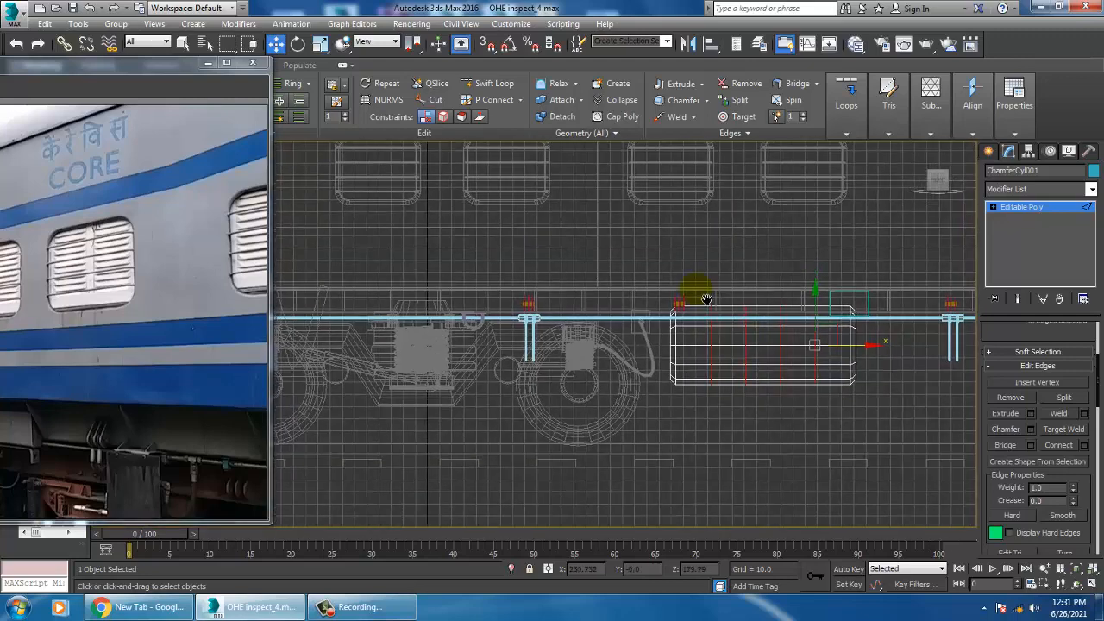
scroll(707, 299, "up", 3)
key("1")
left_click_drag(737, 277, 790, 461)
left_click_drag(804, 361, 753, 368)
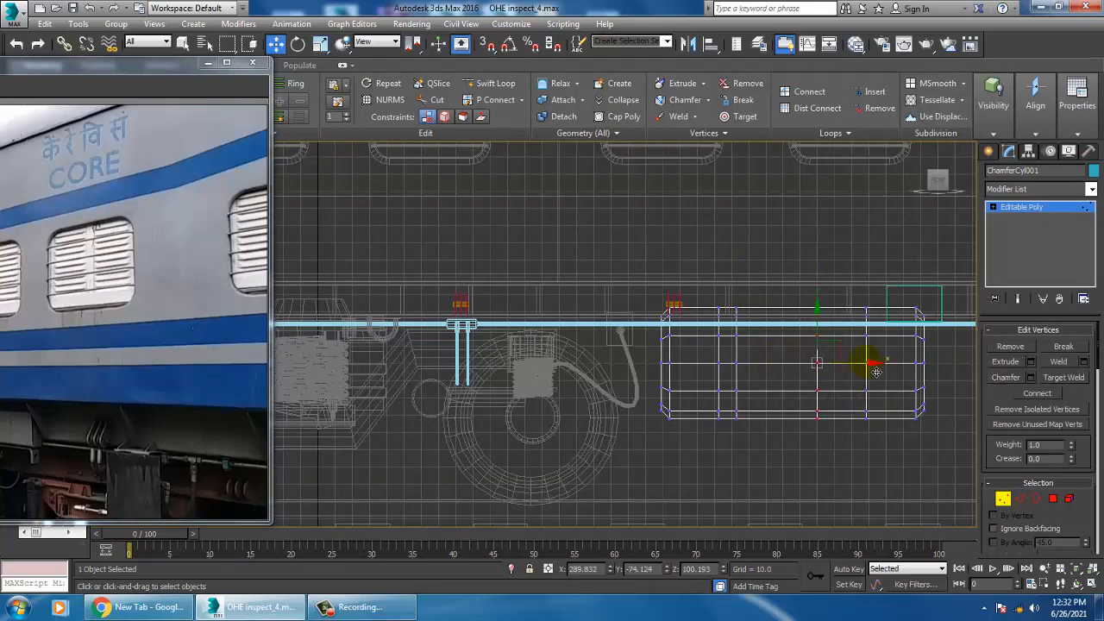
left_click_drag(778, 306, 854, 427)
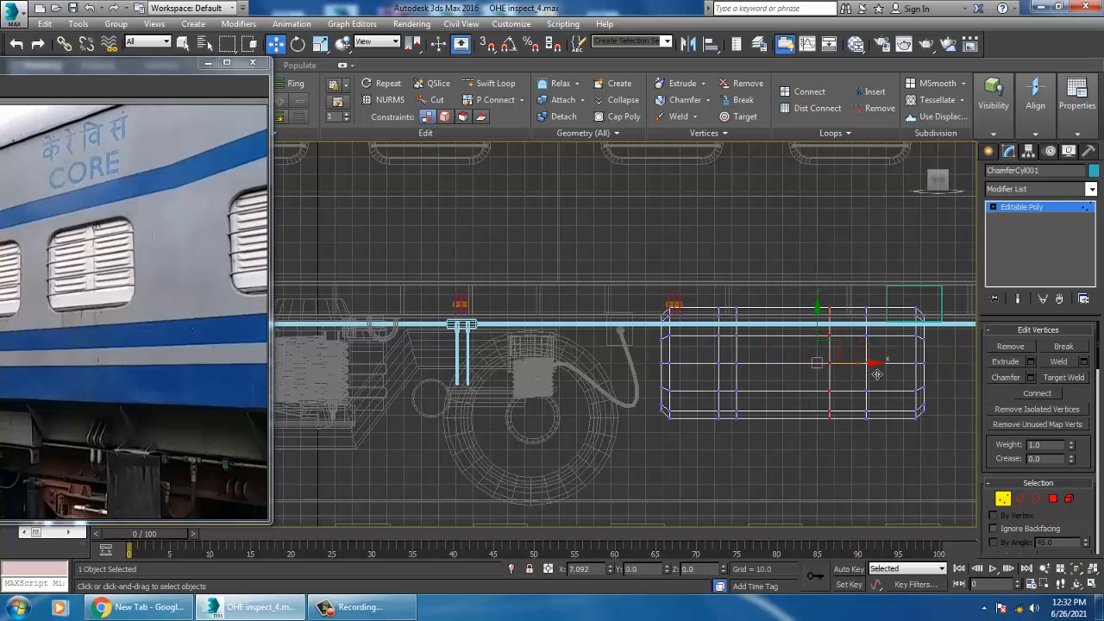
Extrude the polygons of both narrow bands slightly outward as raised straps around the tank, and leave polygon editing.
left_click(1054, 499)
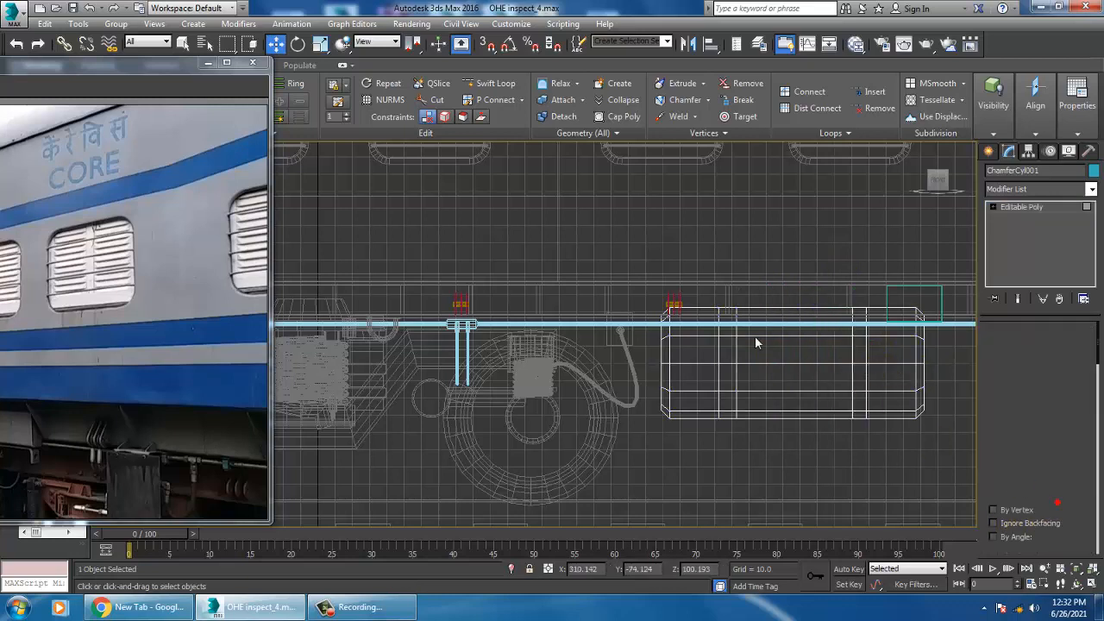
left_click(727, 388)
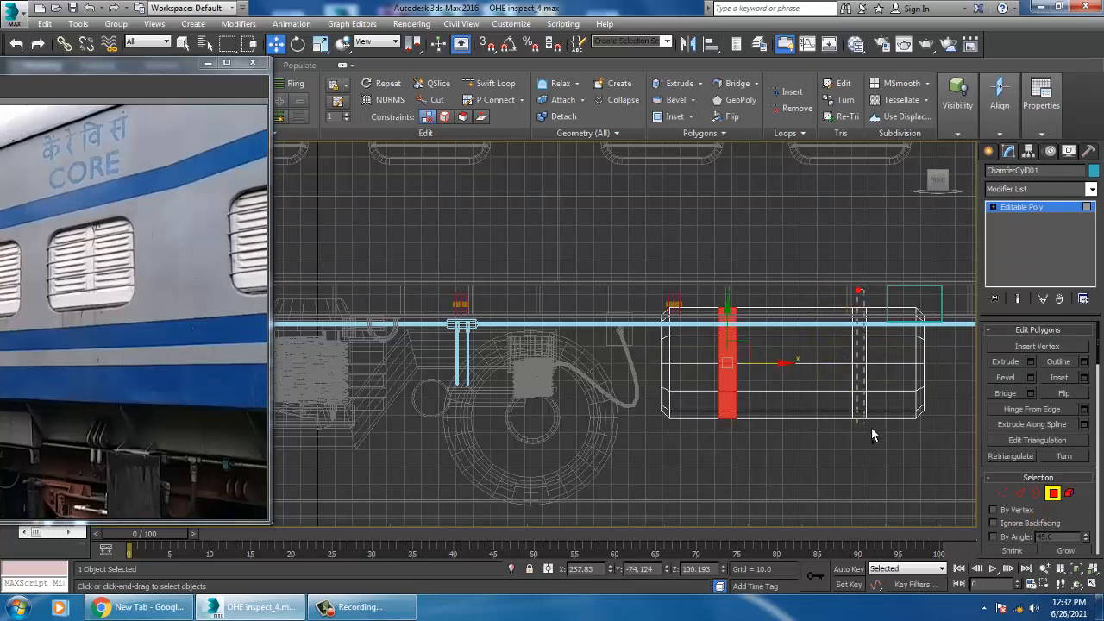
left_click(860, 398, "ctrl")
left_click(1030, 362)
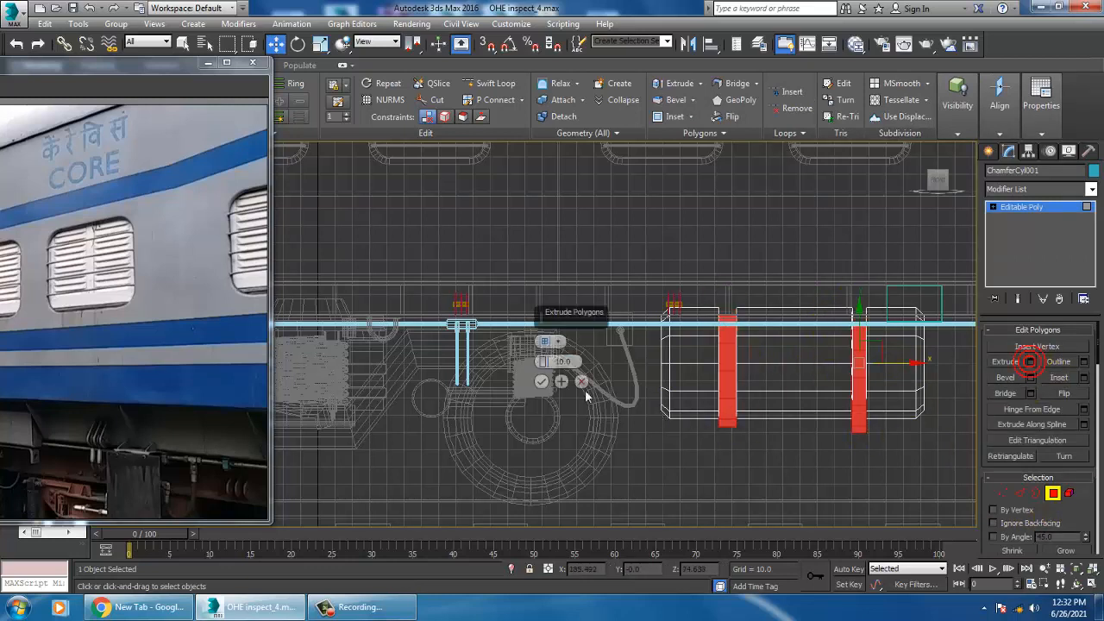
left_click(558, 341)
left_click(582, 340)
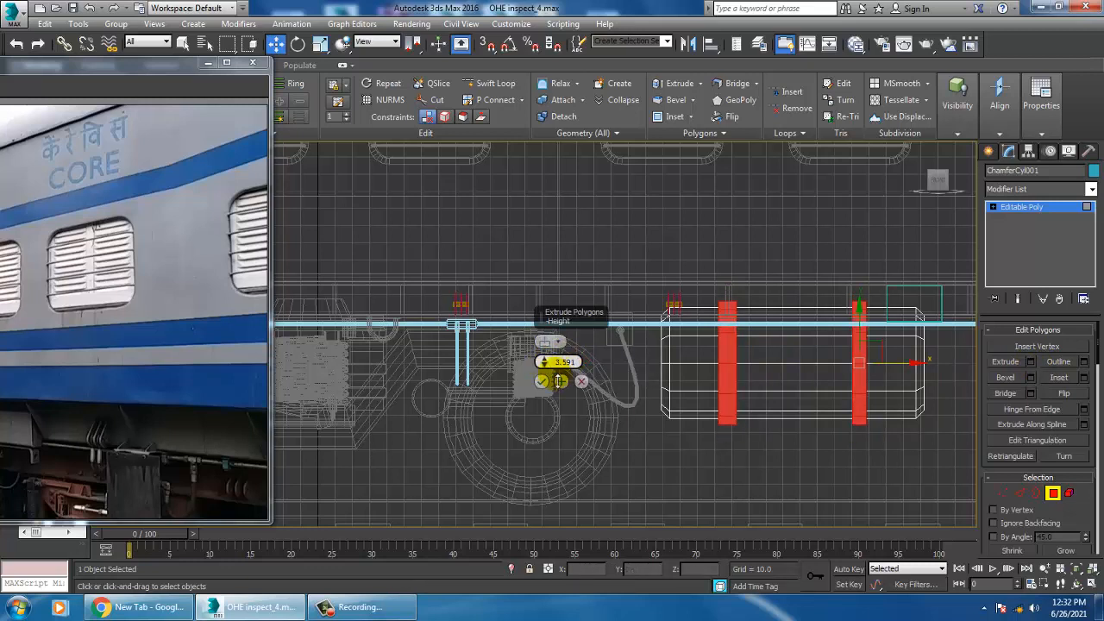
left_click(540, 382)
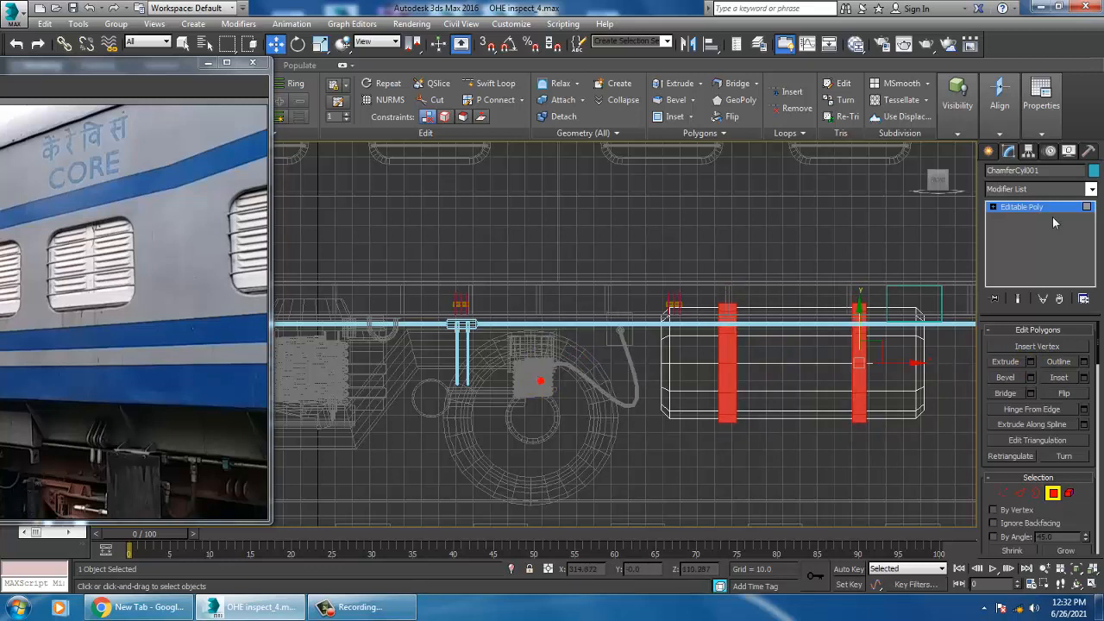
left_click(1026, 212)
Select the two top polygons of the tank between its straps and extrude them upward as a raised mounting block.
key("alt+w")
middle_click(847, 431)
key("alt+w")
mouse_move(776, 380)
middle_mouse_down("alt")
mouse_move(739, 367)
mouse_move(707, 389)
mouse_move(687, 352)
mouse_move(679, 363)
middle_mouse_up("alt")
scroll(707, 389, "up", 3)
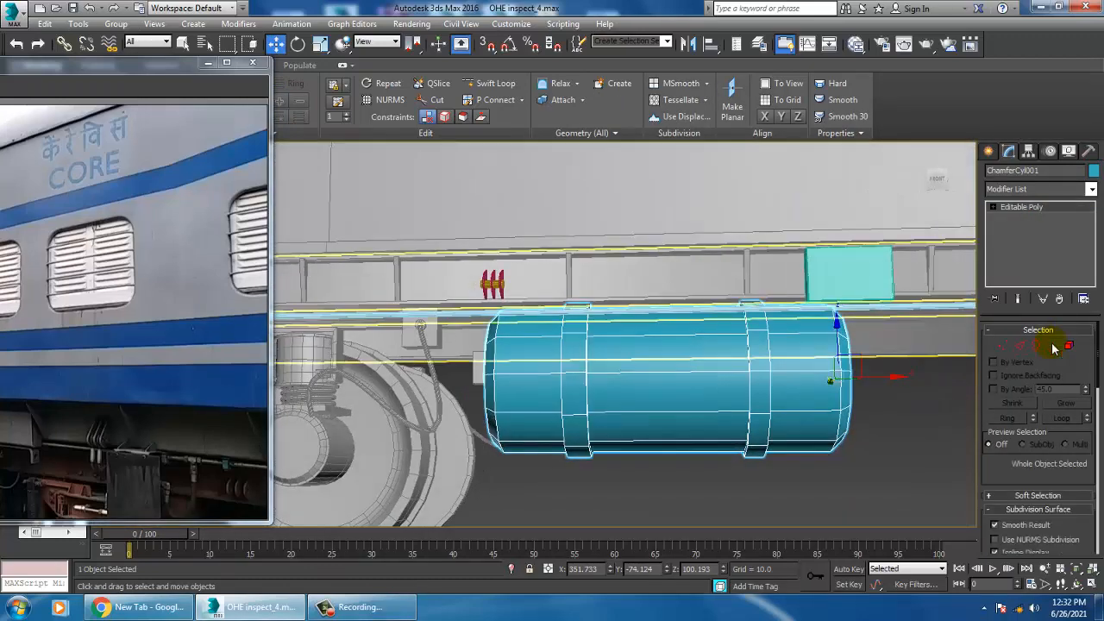
left_click(1054, 346)
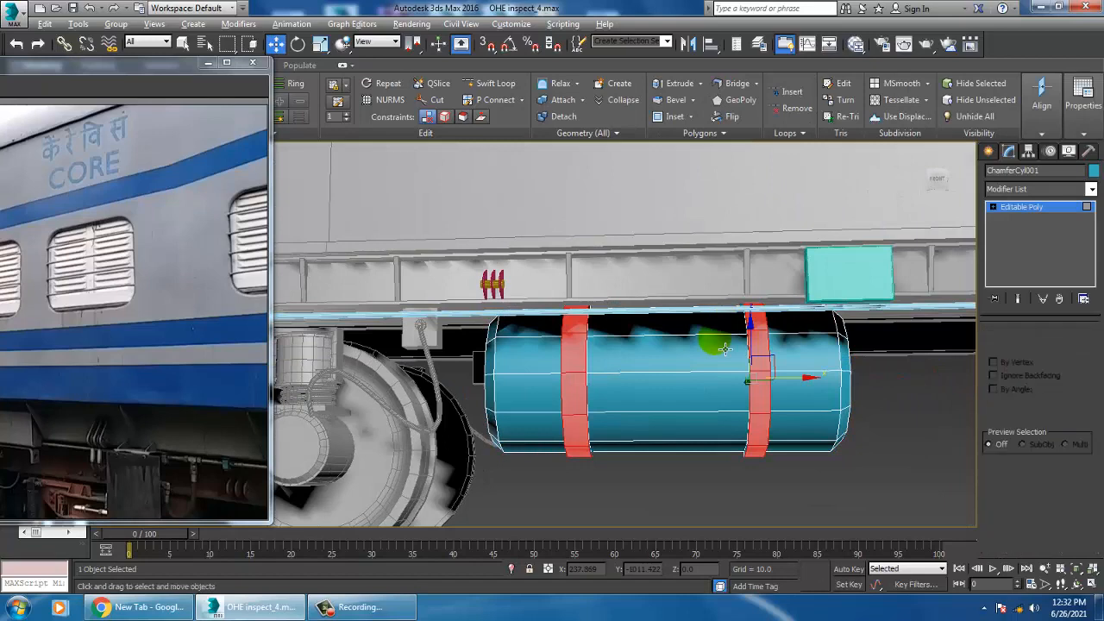
scroll(664, 352, "up", 5)
middle_click_drag(665, 353, 643, 300, "alt")
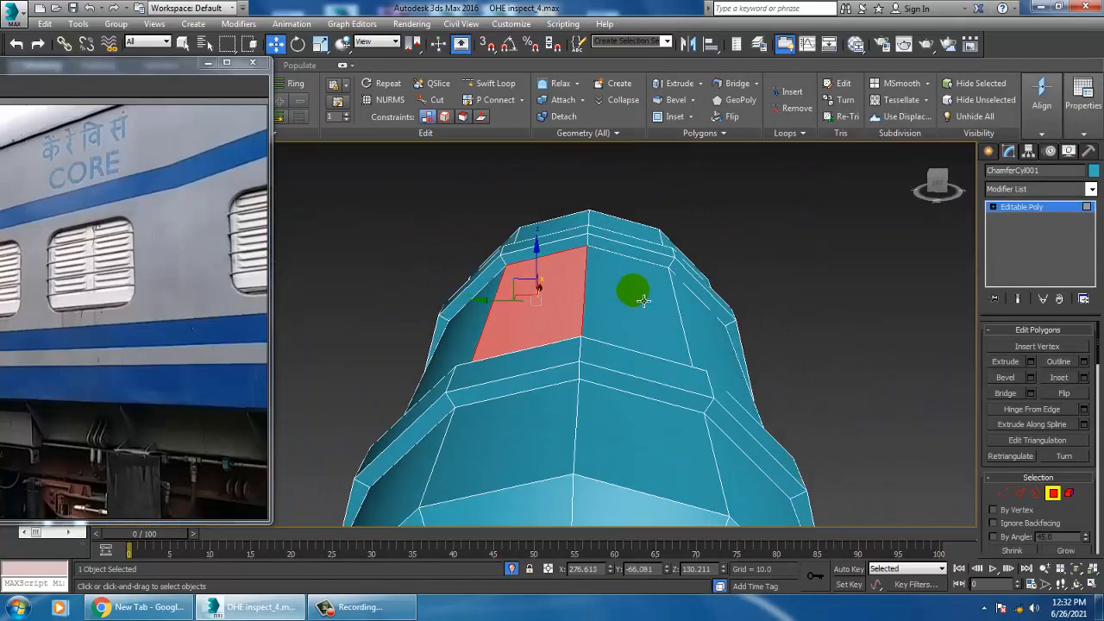
left_click(613, 300, "ctrl")
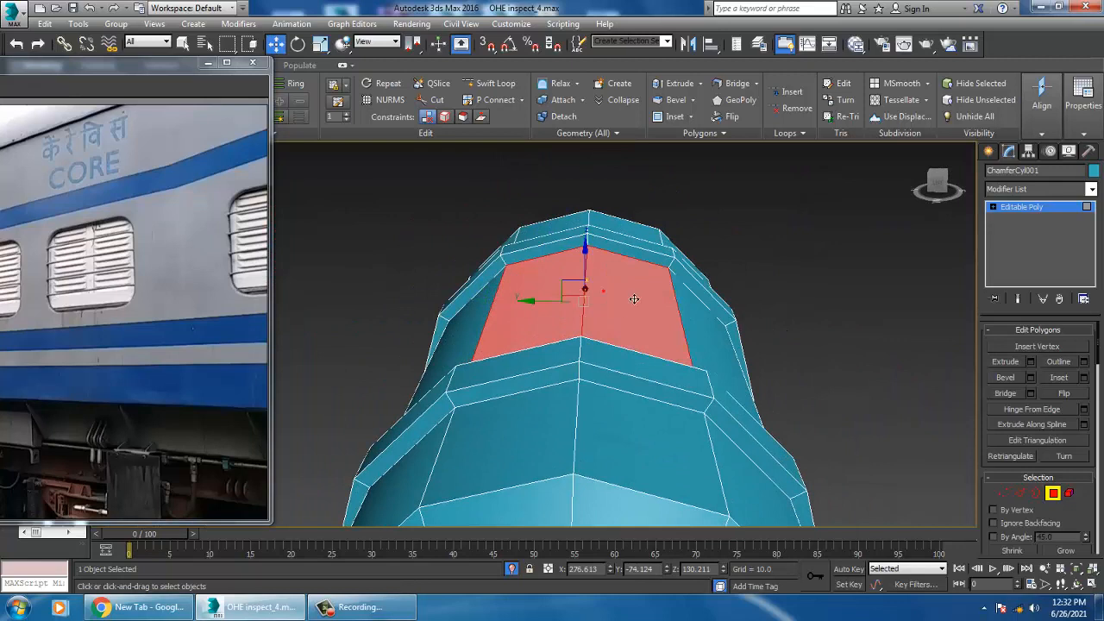
left_click(1029, 363)
left_click_drag(543, 362, 552, 250)
left_click(551, 382)
Scale the mounting block's top polygons narrower along Y and flatten them along Z.
key("r")
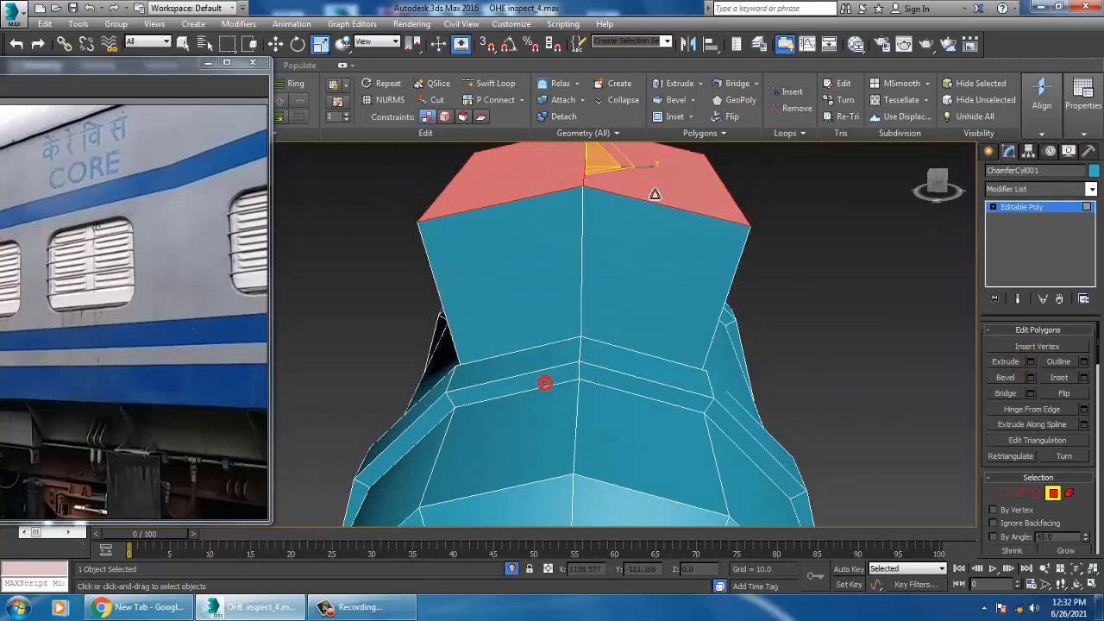
left_click_drag(646, 163, 621, 205)
middle_click_drag(622, 205, 648, 315)
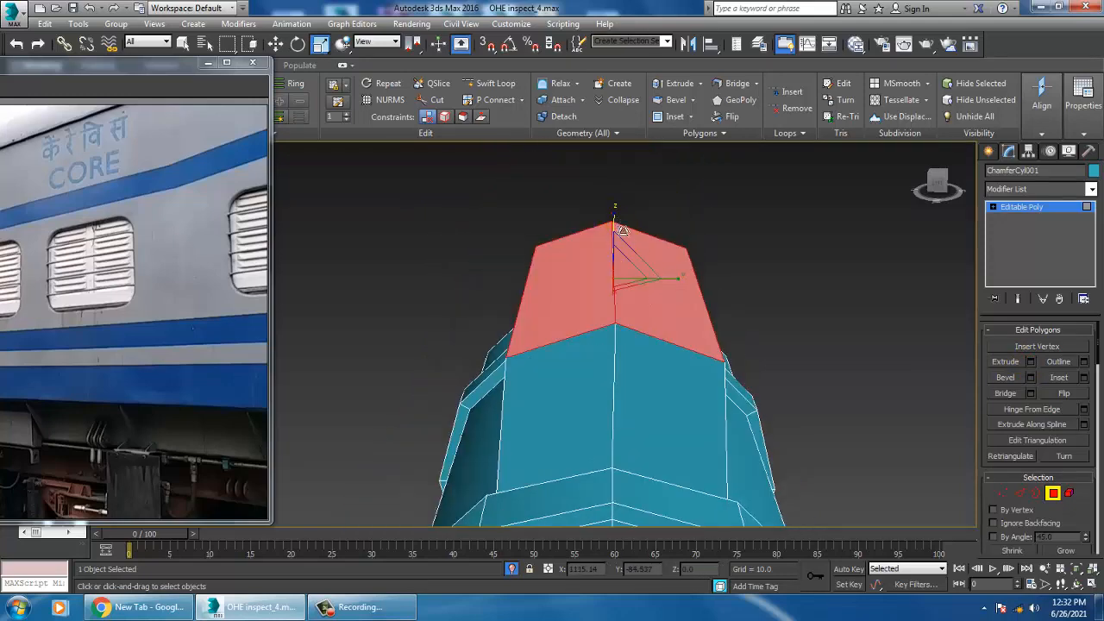
left_click_drag(618, 228, 619, 613)
Lower the mounting block's top polygons slightly along Z, and leave polygon editing.
middle_click_drag(720, 293, 602, 252, "alt")
key("w")
left_click_drag(626, 248, 622, 284)
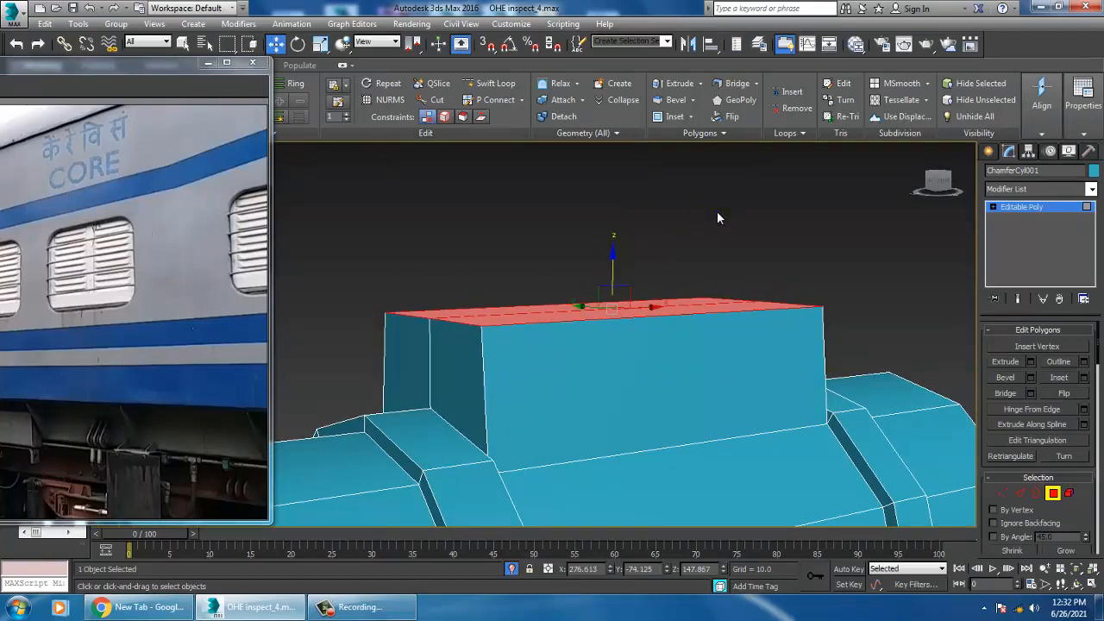
right_click(712, 208)
left_click(740, 101)
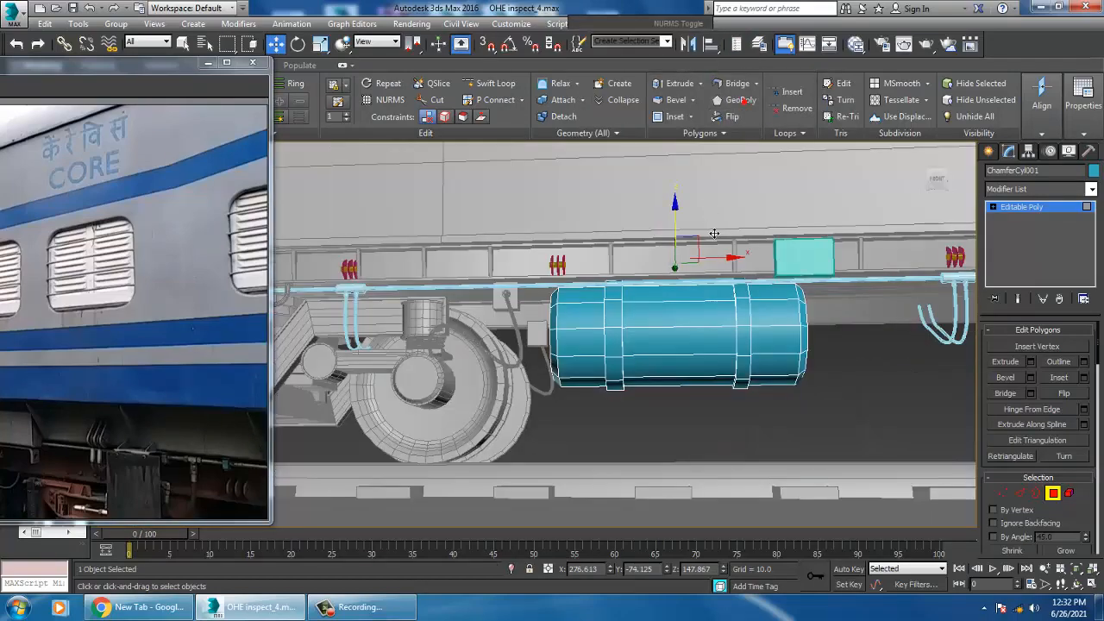
scroll(752, 278, "down", 4)
scroll(749, 282, "up", 2)
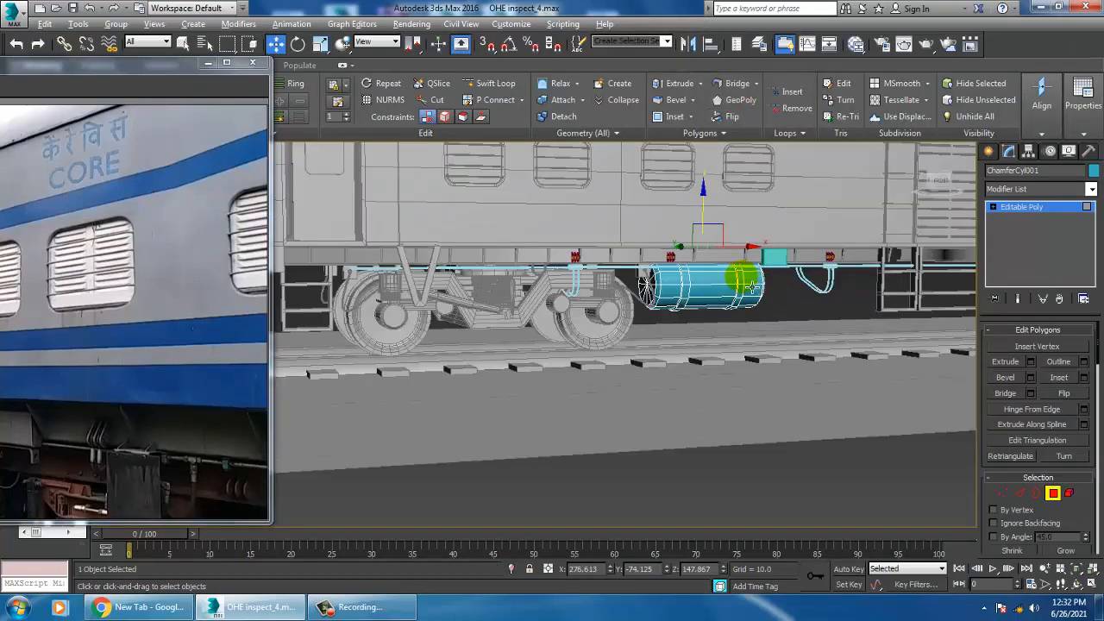
middle_click_drag(749, 282, 852, 249, "alt")
left_click(1037, 215)
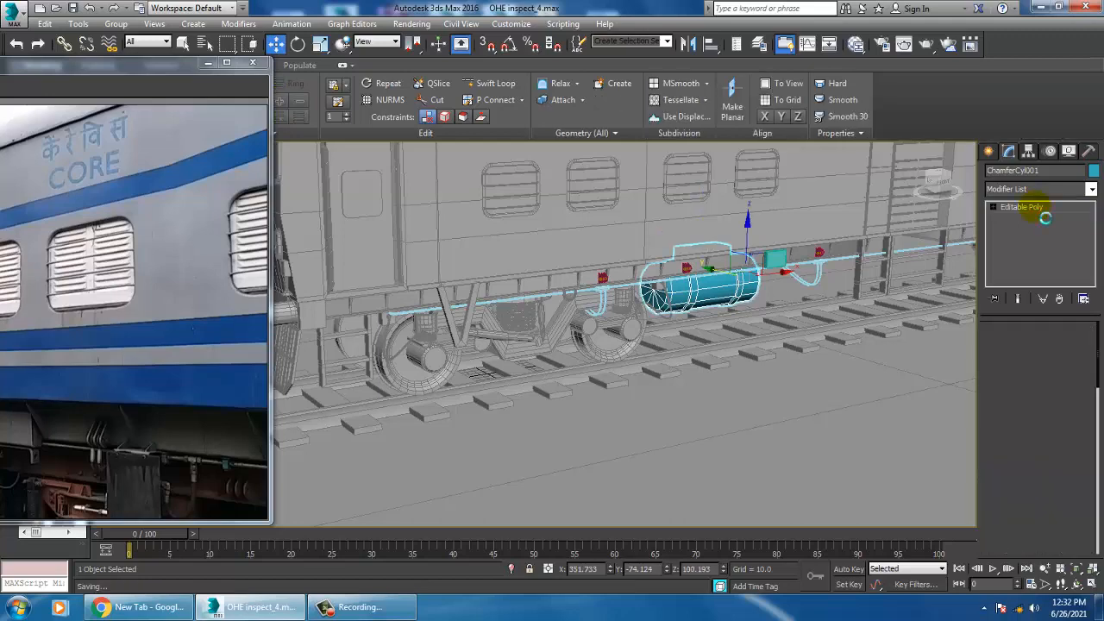
Draw a line in the top view from the tank's end outward, along the coach side past the bogie, and back inward beyond it.
mouse_move(136, 67)
left_mouse_down()
mouse_move(407, 7)
mouse_move(147, 70)
left_mouse_up()
scroll(733, 286, "up", 5)
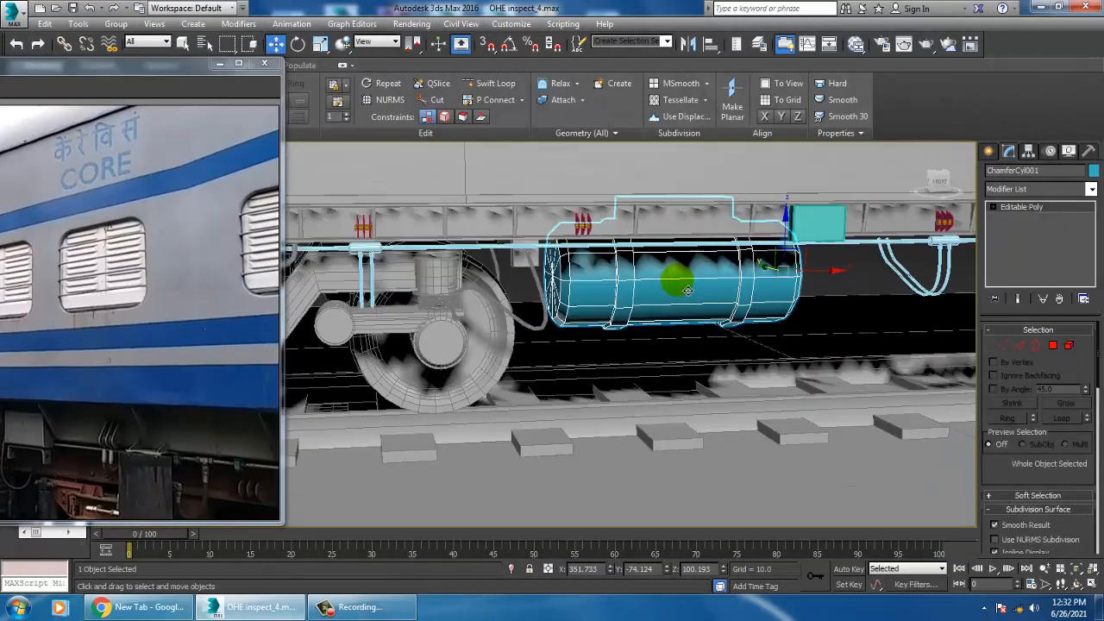
key("alt+w")
middle_click(514, 267)
key("alt+w")
key("z")
scroll(500, 261, "down", 4)
middle_click_drag(500, 310, 656, 277)
scroll(657, 278, "down", 2)
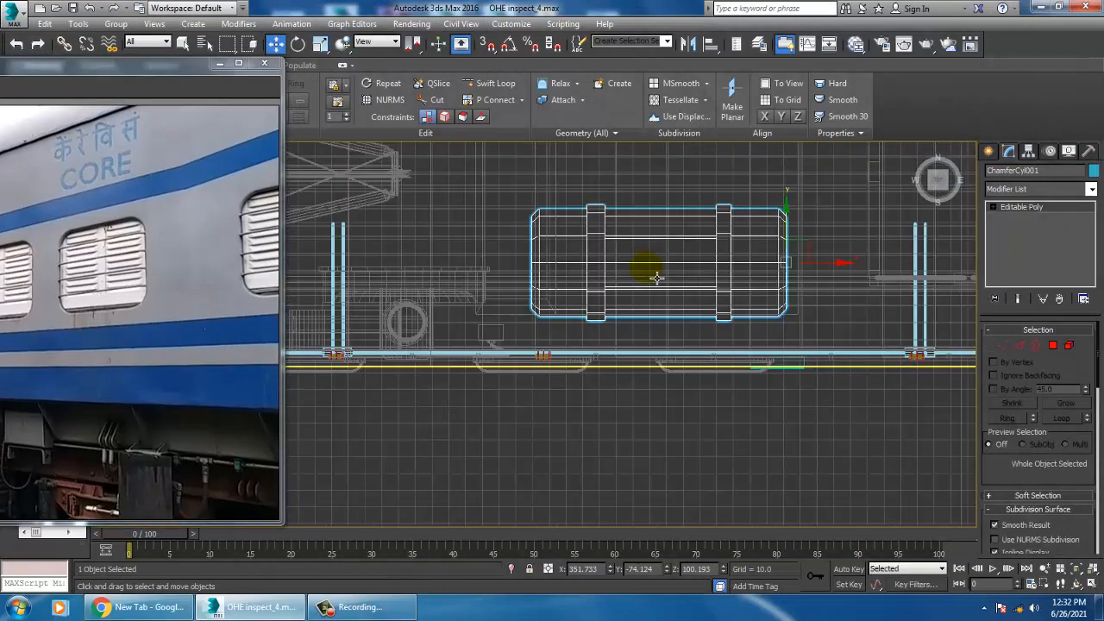
left_click(988, 151)
left_click(1010, 173)
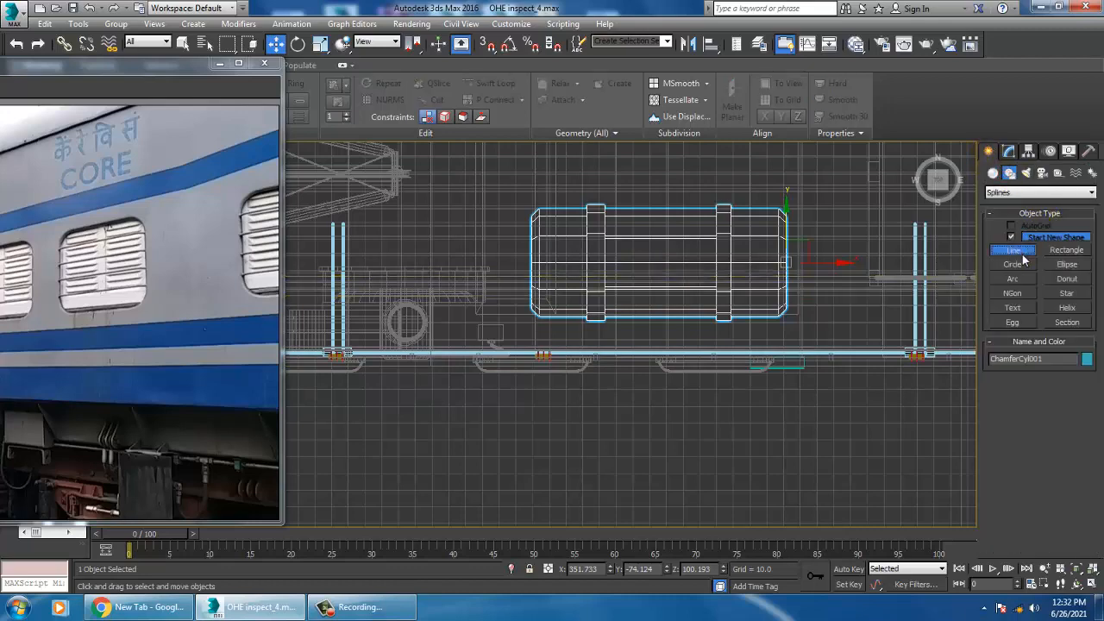
scroll(814, 249, "down", 2)
left_click(613, 256)
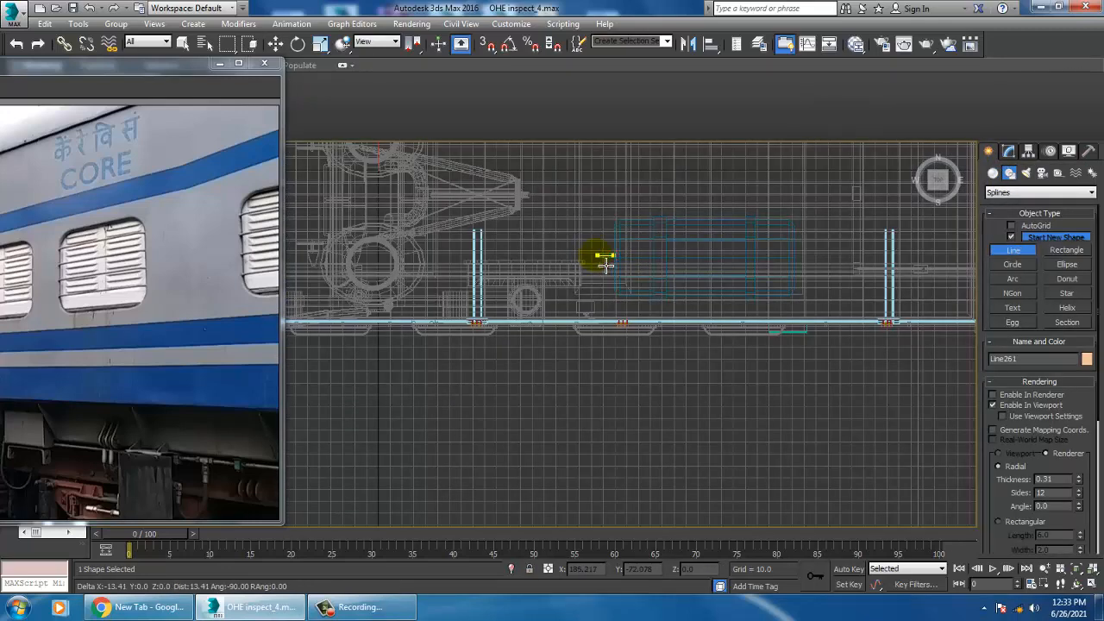
left_click(600, 317)
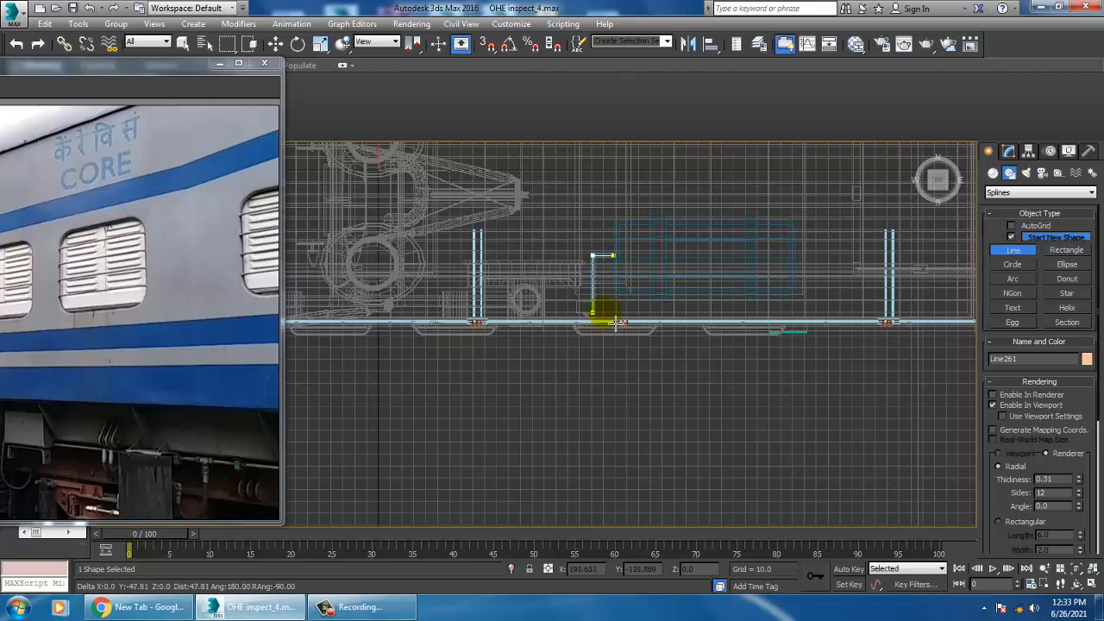
left_click(355, 330)
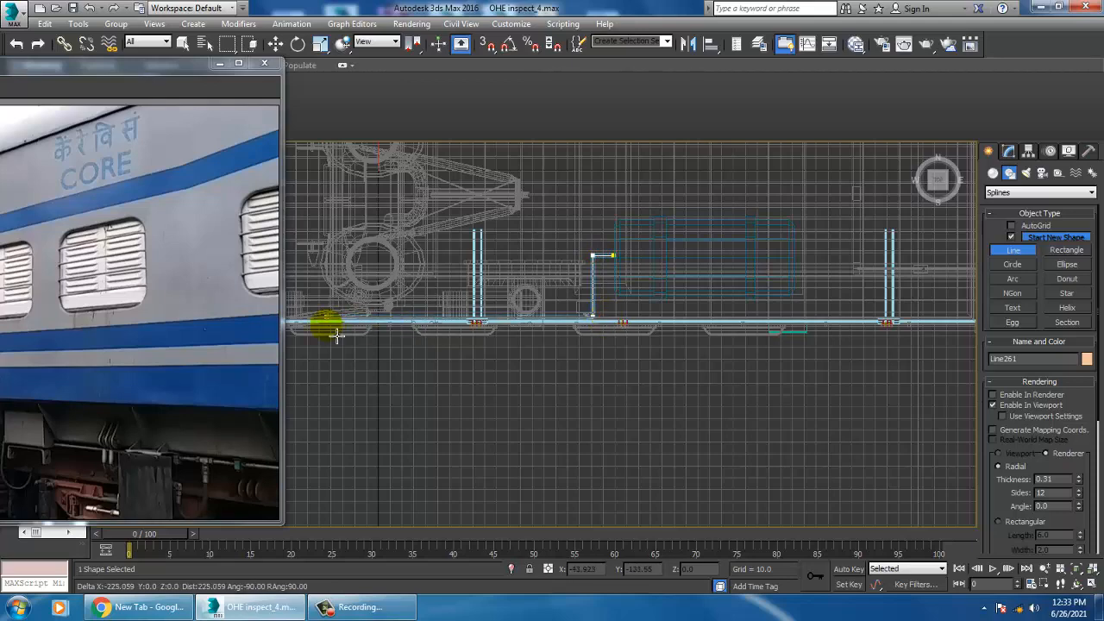
middle_click_drag(355, 334, 660, 316)
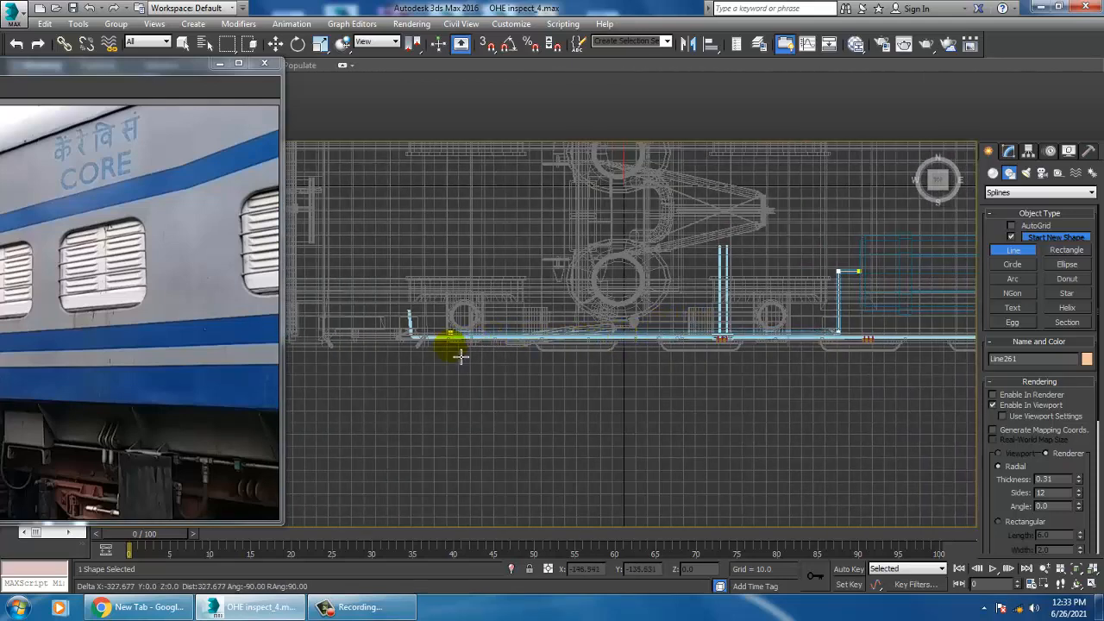
left_click(347, 251)
left_click(489, 252)
right_click(494, 260)
right_click(492, 258)
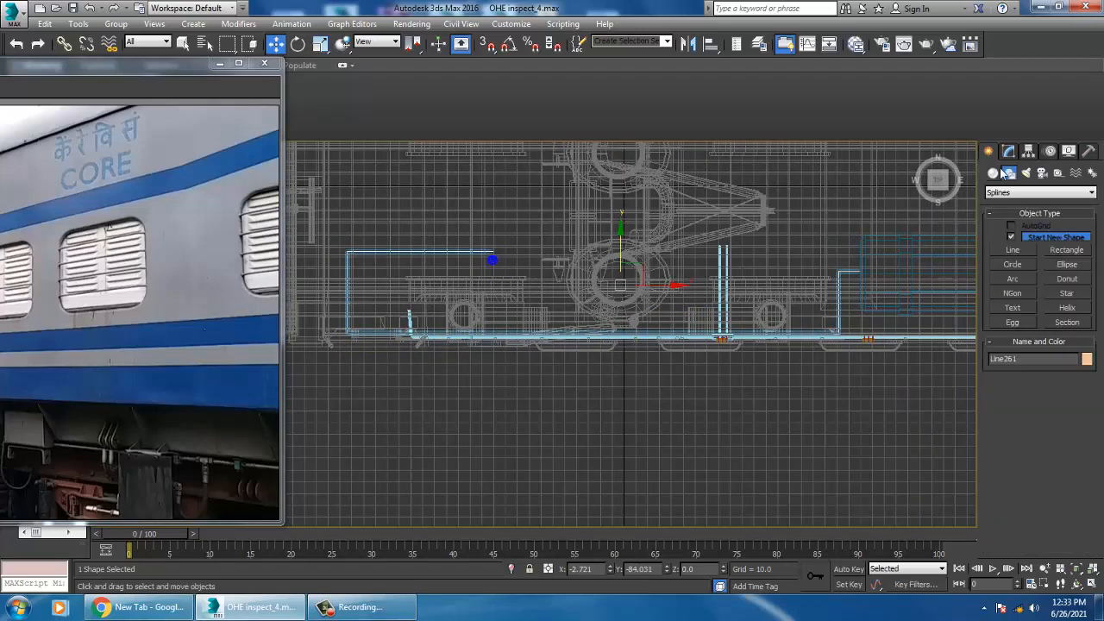
Set the new line's radial thickness to 3.93 and raise it along Z to the underframe as a pipe.
left_click(1007, 151)
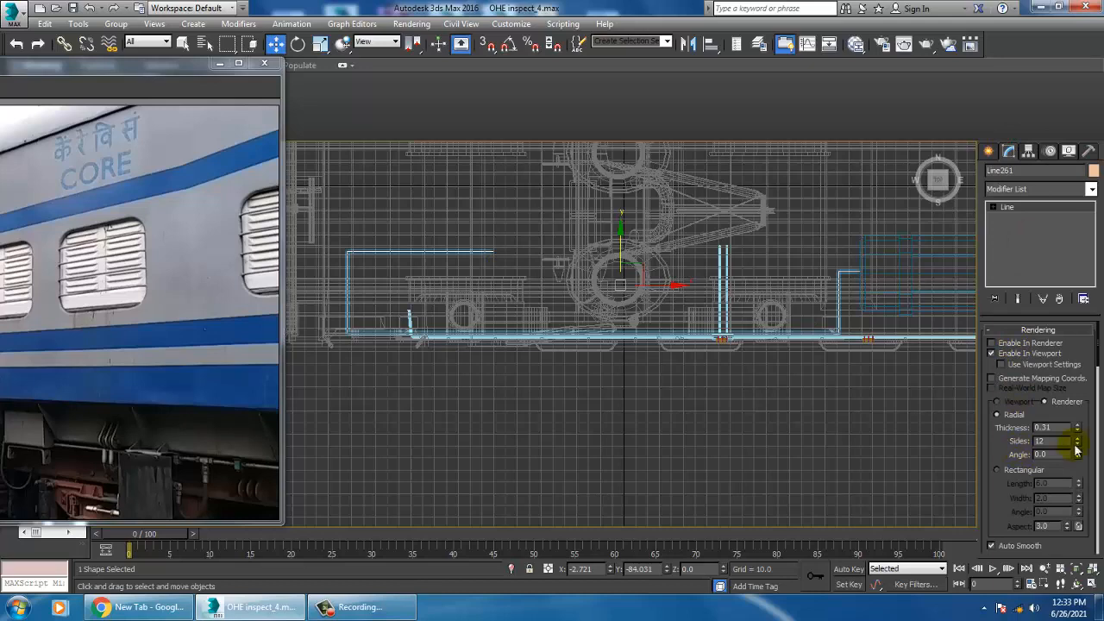
left_click_drag(1081, 428, 1082, 376)
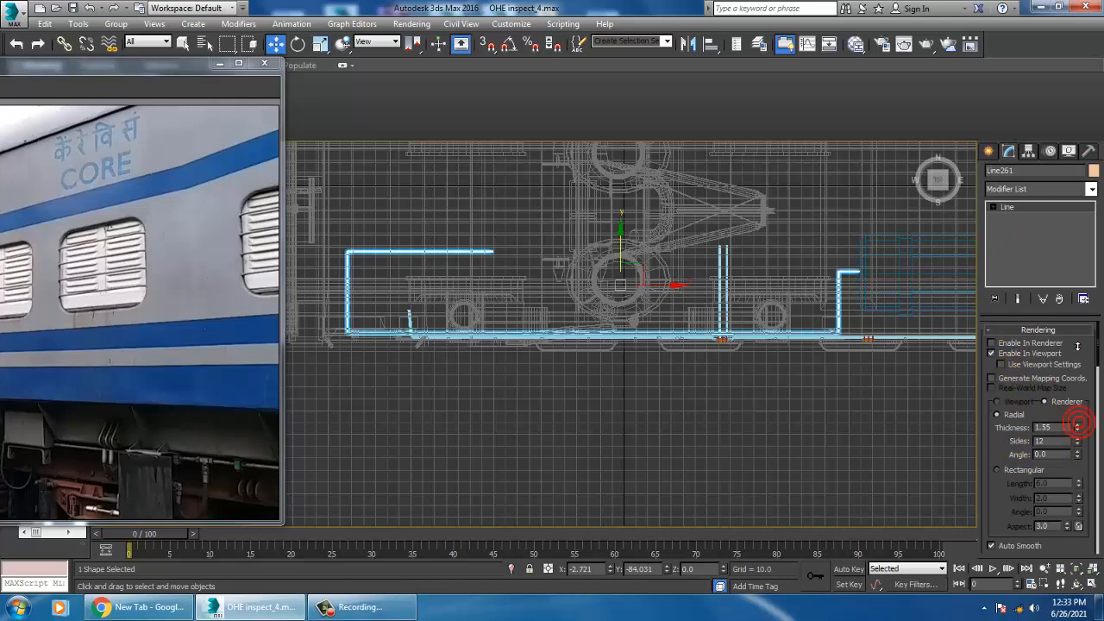
key("alt+w")
key("alt+w")
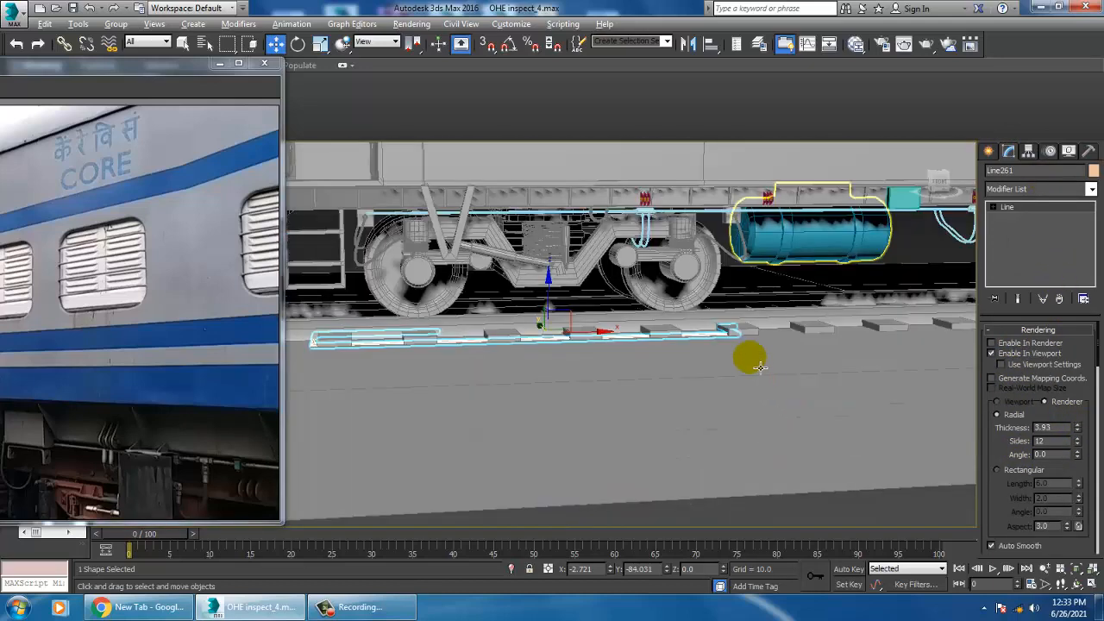
left_click_drag(561, 303, 569, 198)
middle_click_drag(601, 280, 689, 313, "alt")
Fillet the pipe's outer corner vertex beside the tank into a rounded bend, and leave vertex editing.
key("alt+w")
key("alt+w")
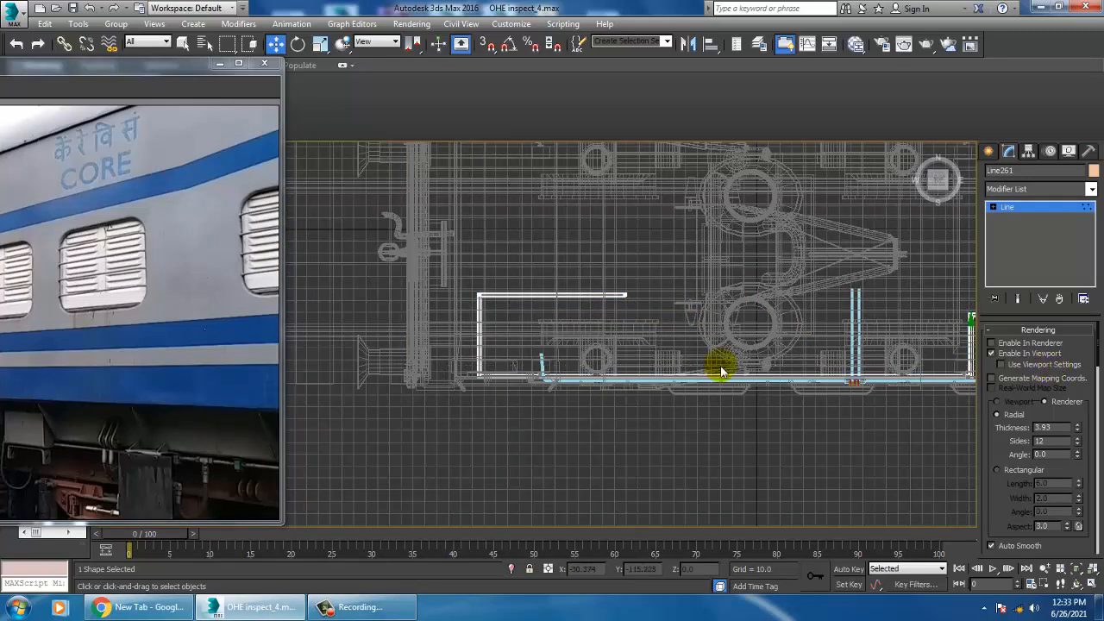
middle_click_drag(808, 371, 704, 366)
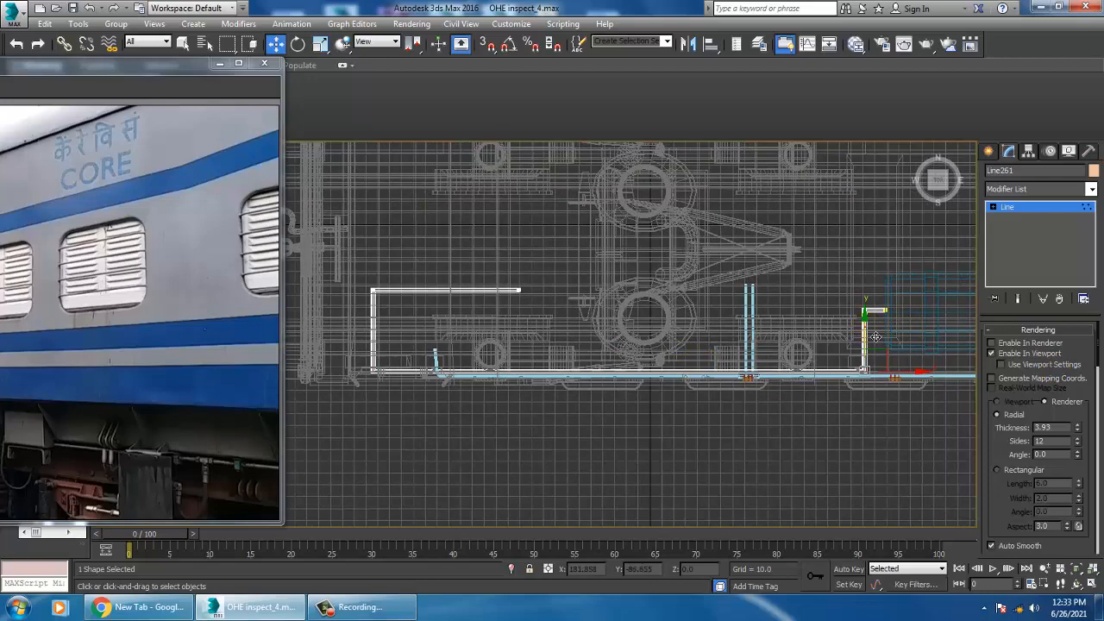
left_click_drag(875, 336, 874, 333)
key("alt+w")
middle_click(835, 397)
key("alt+w")
middle_click_drag(833, 397, 615, 358, "alt")
scroll(629, 379, "up", 4)
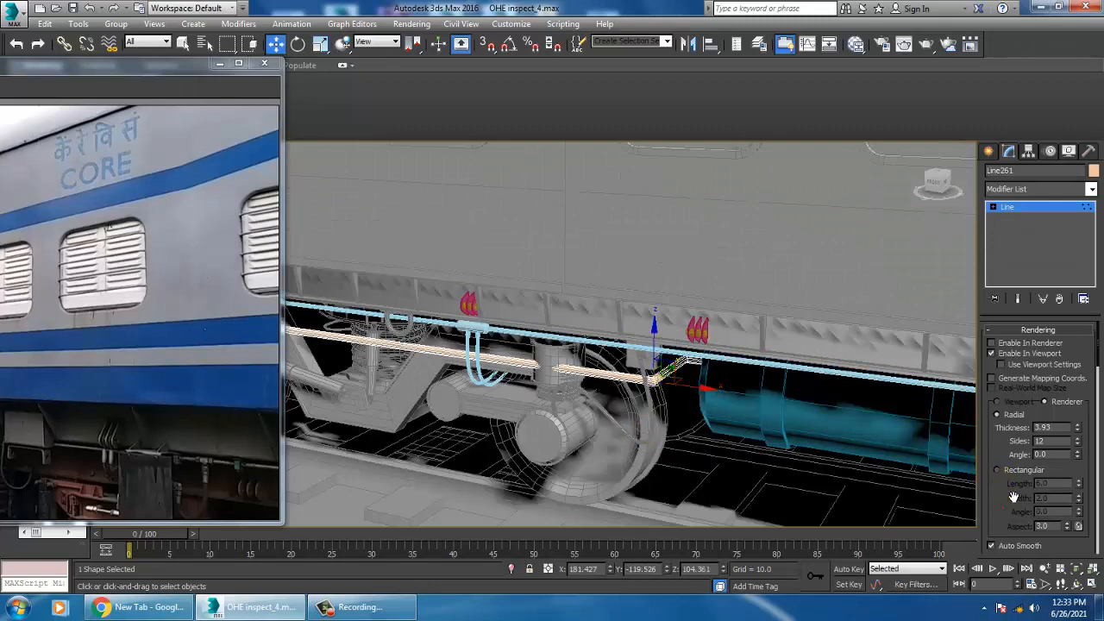
left_click_drag(1014, 497, 996, 231)
scroll(983, 329, "down", 6)
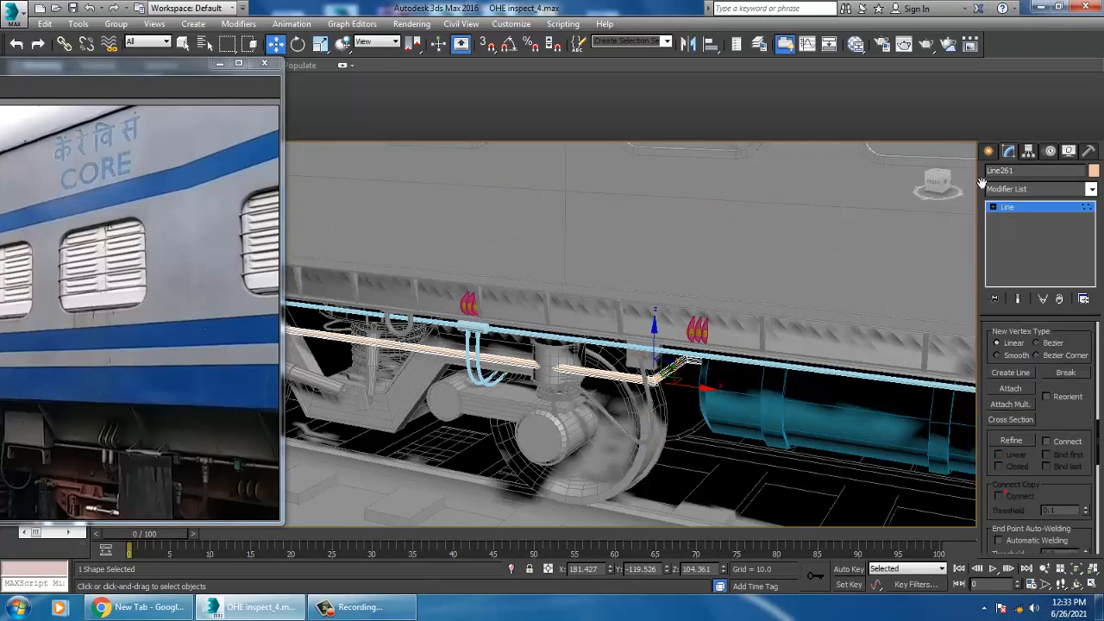
left_click_drag(645, 394, 656, 385)
left_click(1031, 207)
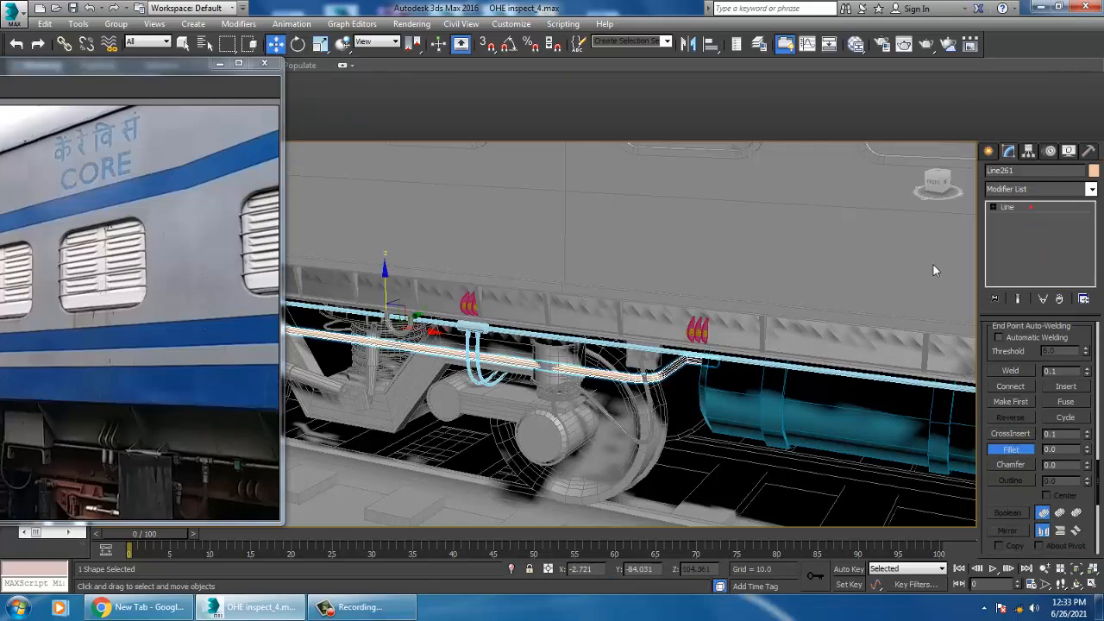
Duplicate the strapped tank in the top view along X toward the bogie at the coach's other end.
middle_click_drag(788, 403, 695, 363)
left_click(696, 346)
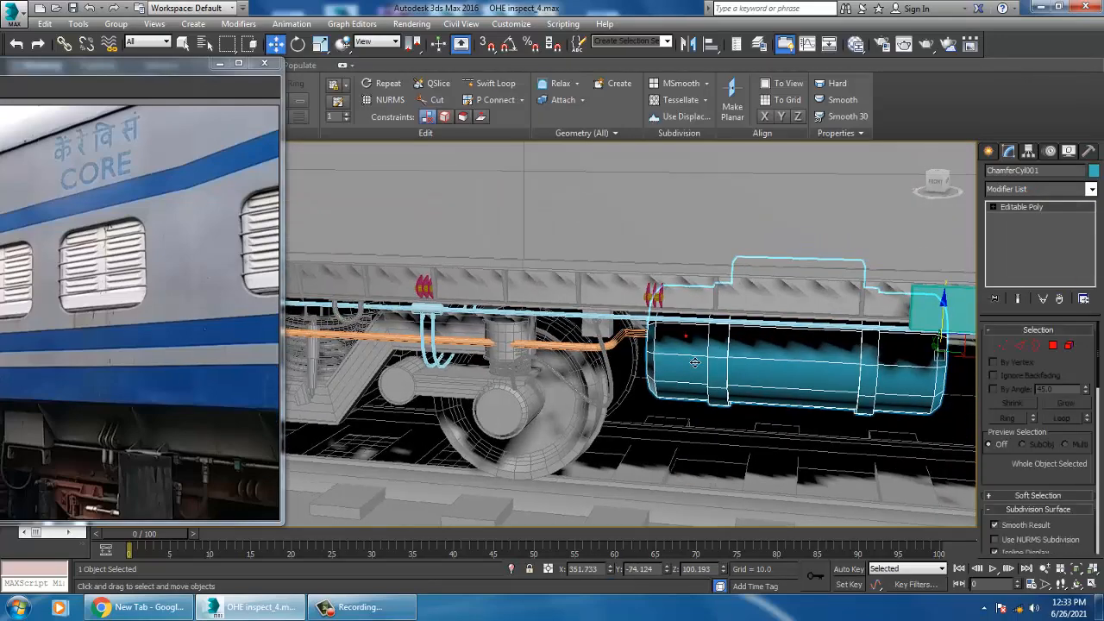
key("alt+w")
key("alt+w")
key("alt+w")
middle_click_drag(485, 283, 405, 328)
key("alt+w")
scroll(405, 327, "down", 3)
scroll(912, 313, "up", 1)
left_click(1018, 207)
key("1")
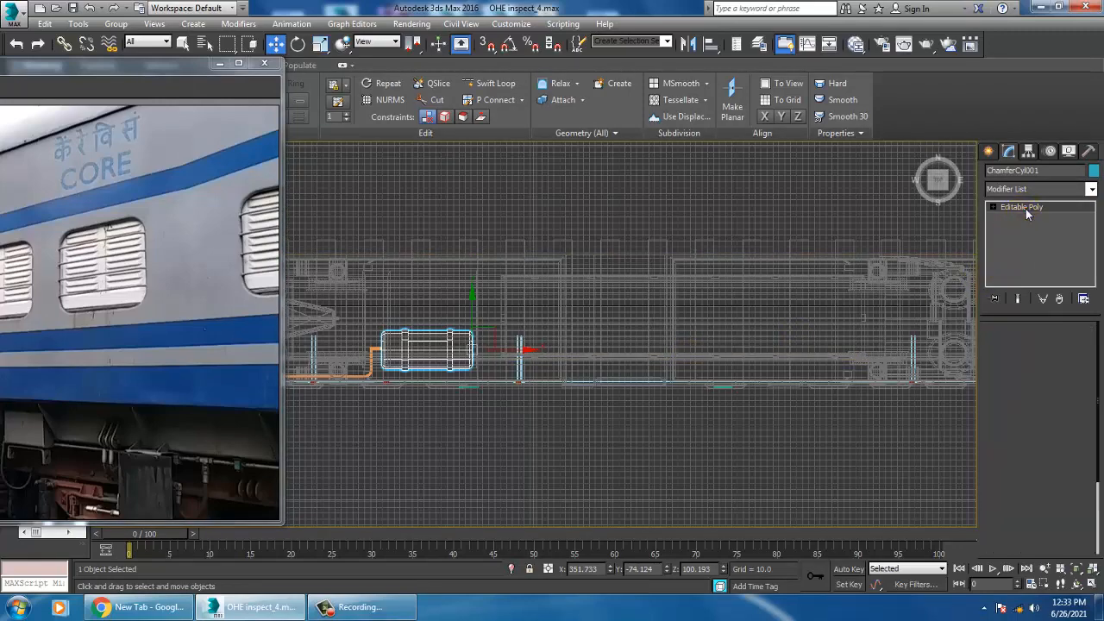
left_click(1038, 208)
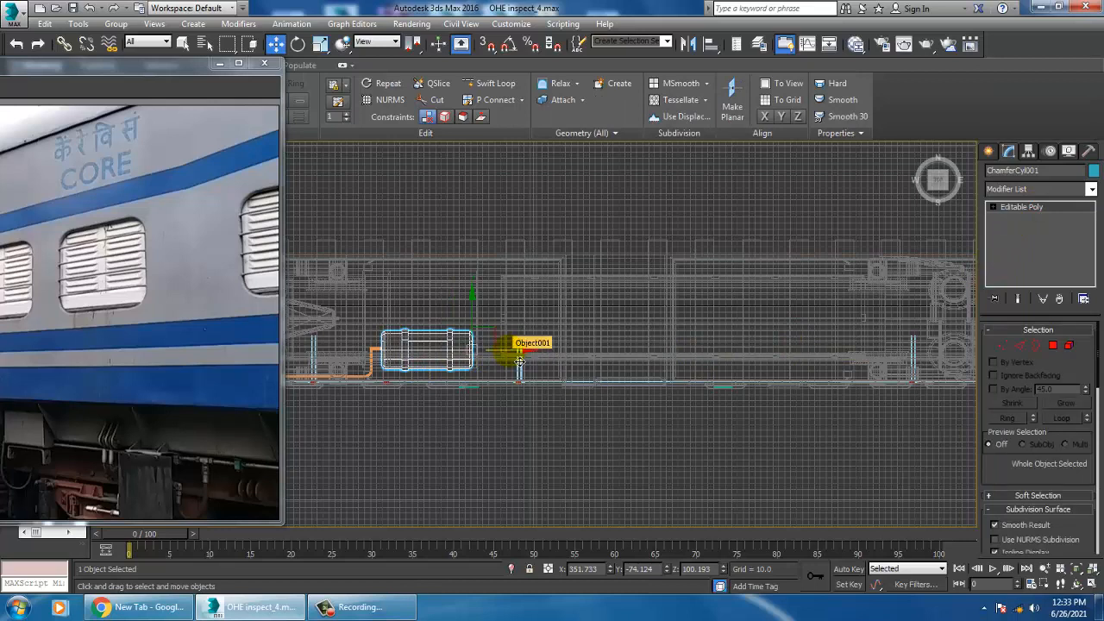
left_click(448, 356)
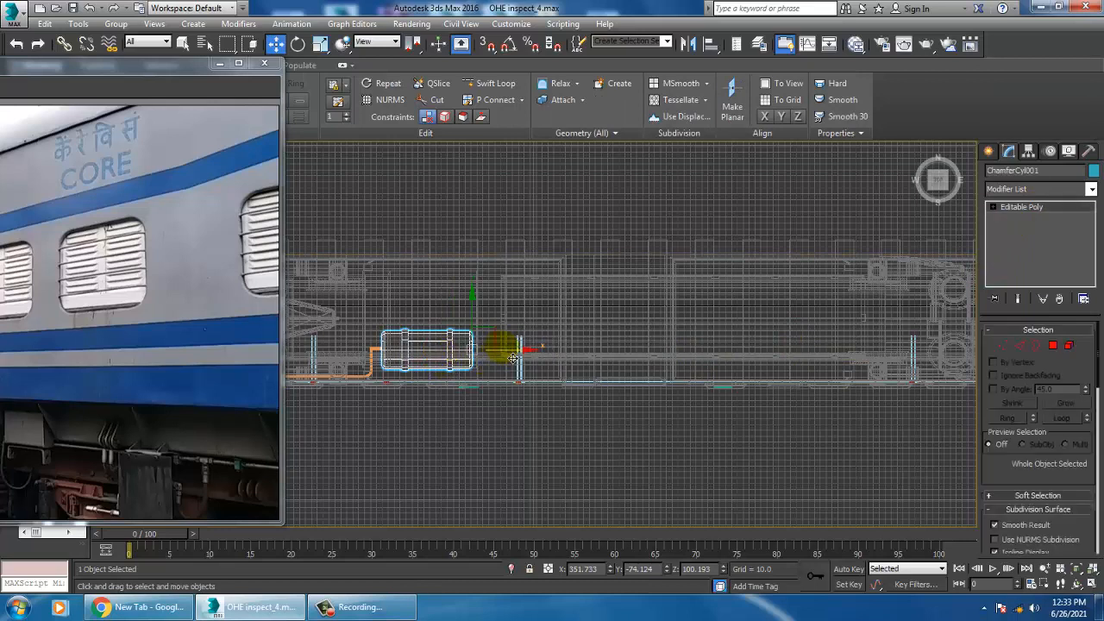
mouse_move(513, 358)
left_mouse_down()
mouse_move(771, 377)
mouse_move(850, 405)
left_mouse_up()
left_click(553, 361)
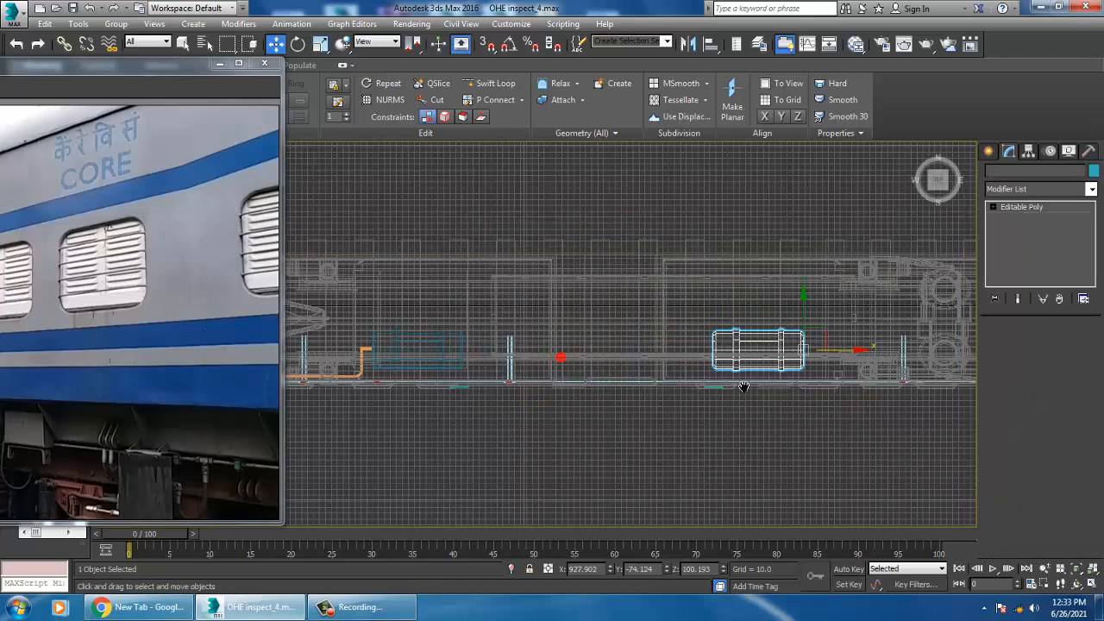
Move the duplicated tank slightly further along X toward the neighbouring bogie, to about X 946.
key("alt+w")
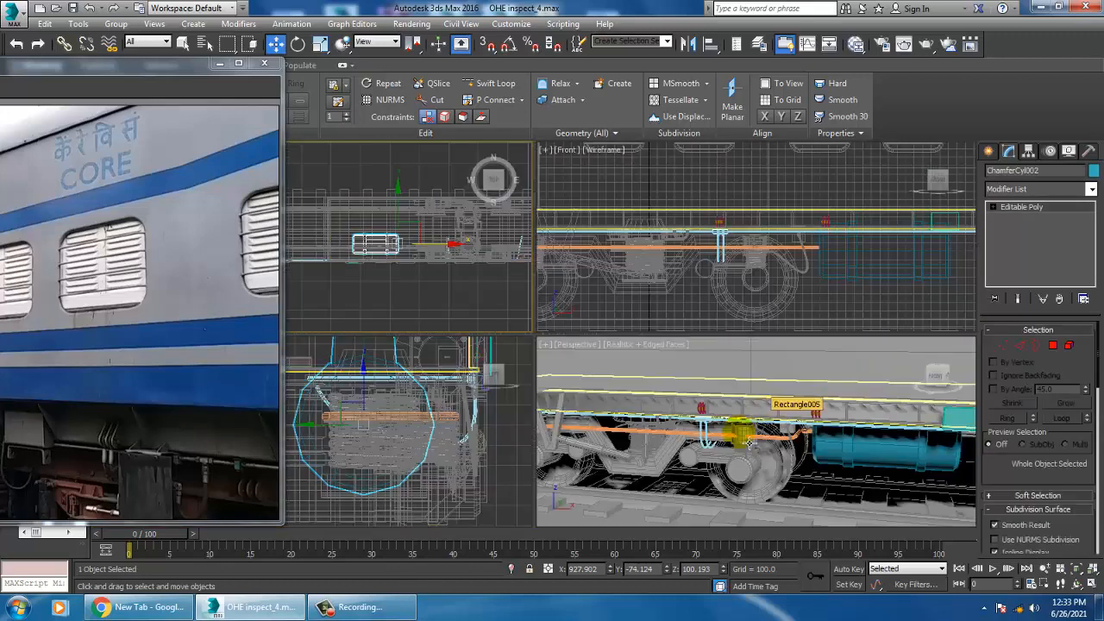
scroll(813, 433, "up", 2)
key("alt+w")
middle_click_drag(849, 424, 490, 387)
scroll(495, 391, "down", 3)
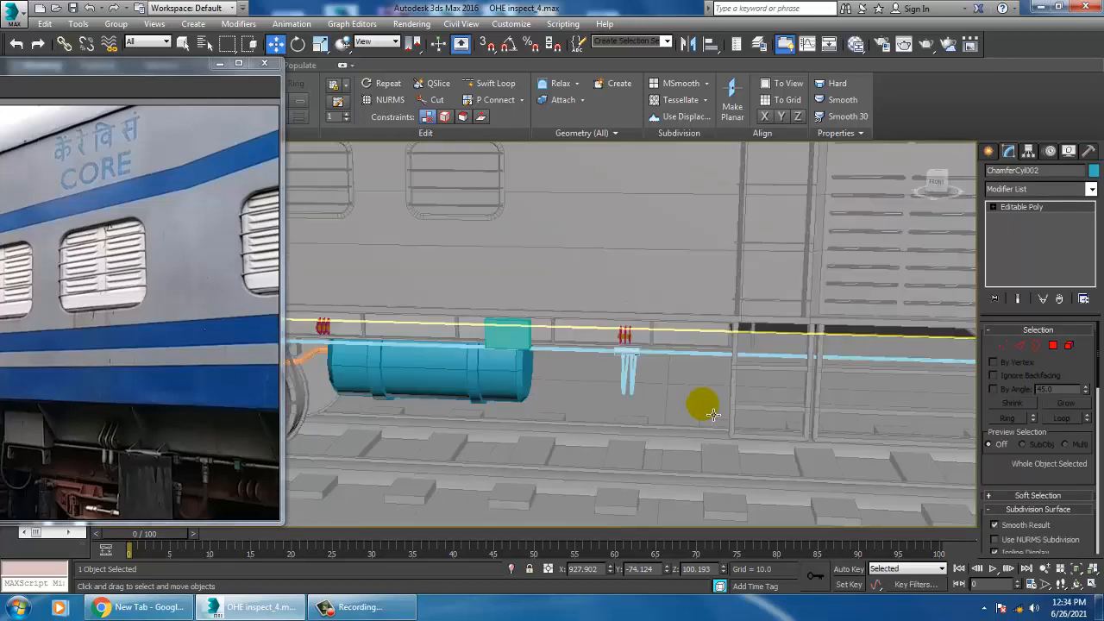
middle_click_drag(795, 419, 469, 379)
middle_click_drag(820, 382, 452, 367)
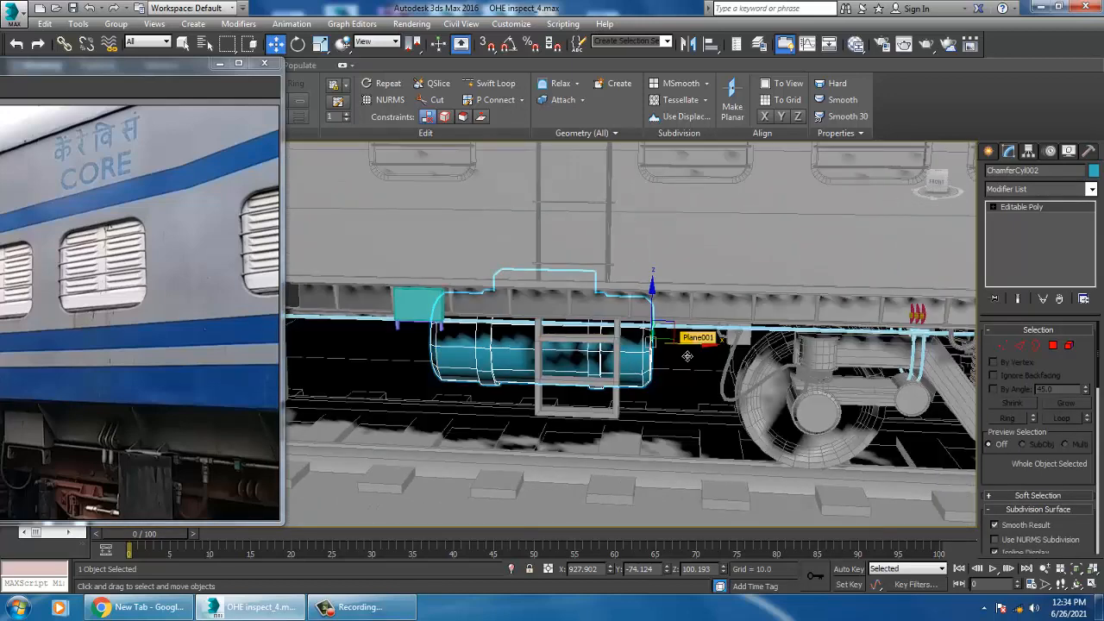
key("alt+w")
middle_click(457, 231)
key("alt+w")
middle_click_drag(744, 372, 658, 332)
scroll(677, 339, "up", 2)
left_click_drag(583, 325, 598, 326)
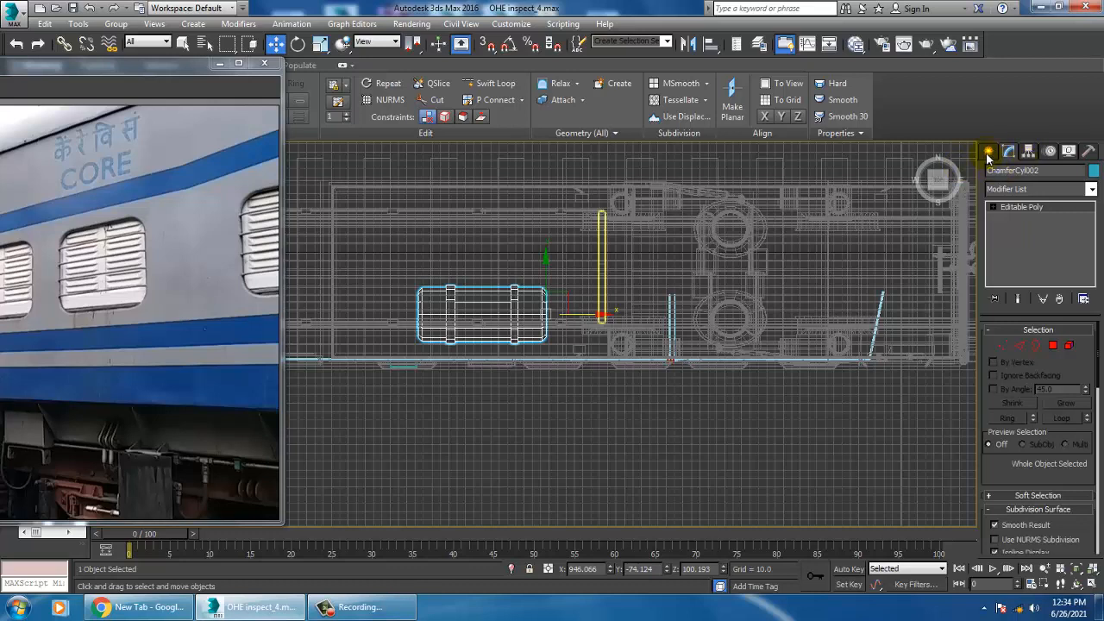
Start a line in the top view at the duplicated tank's end and bend it about 51 units outward to the coach's side.
left_click(992, 152)
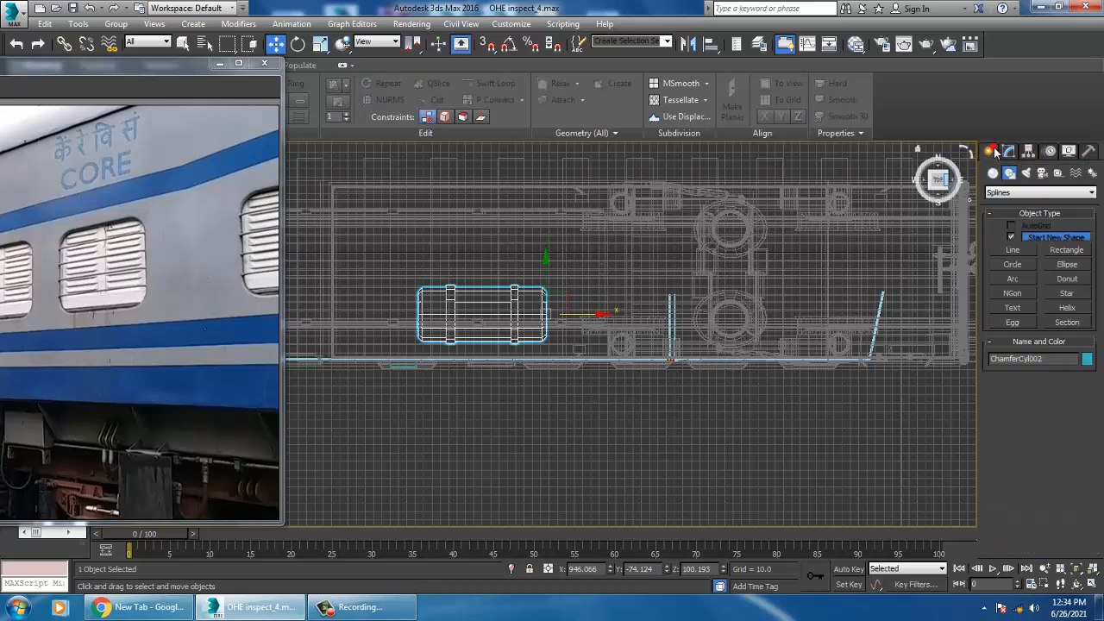
left_click(1020, 247)
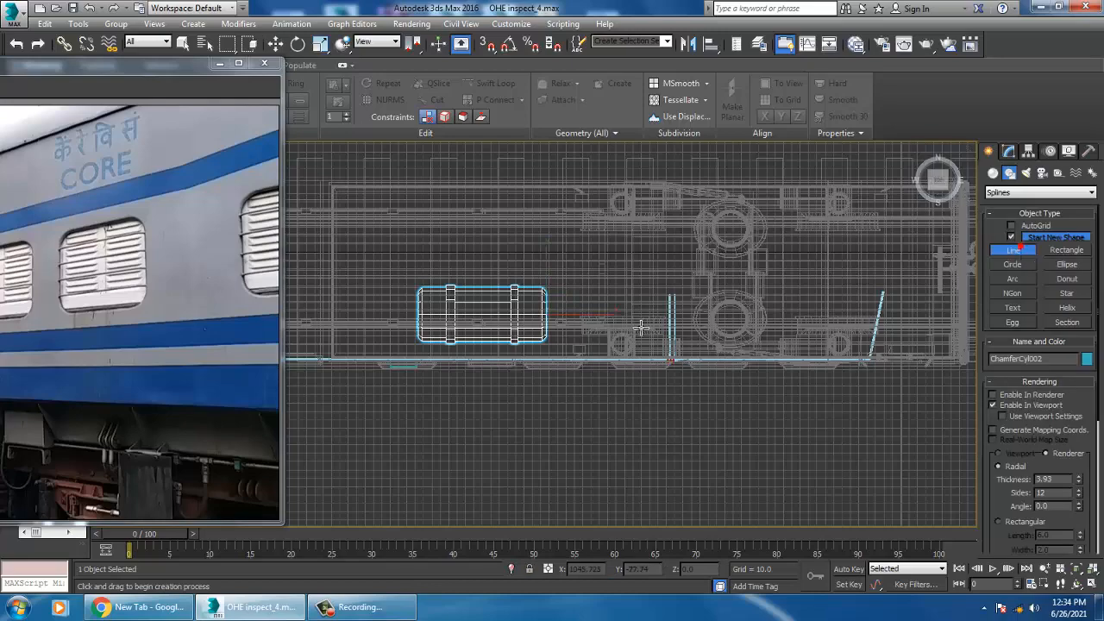
middle_click_drag(638, 324, 703, 316)
scroll(617, 350, "up", 2)
middle_click_drag(617, 350, 655, 342)
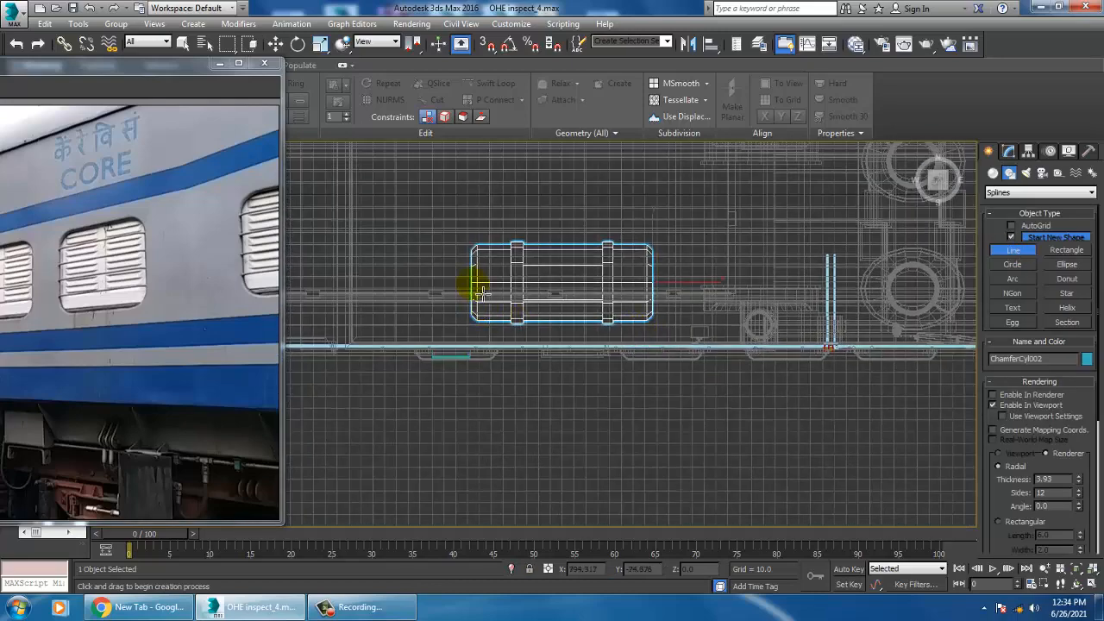
middle_click_drag(480, 293, 623, 274)
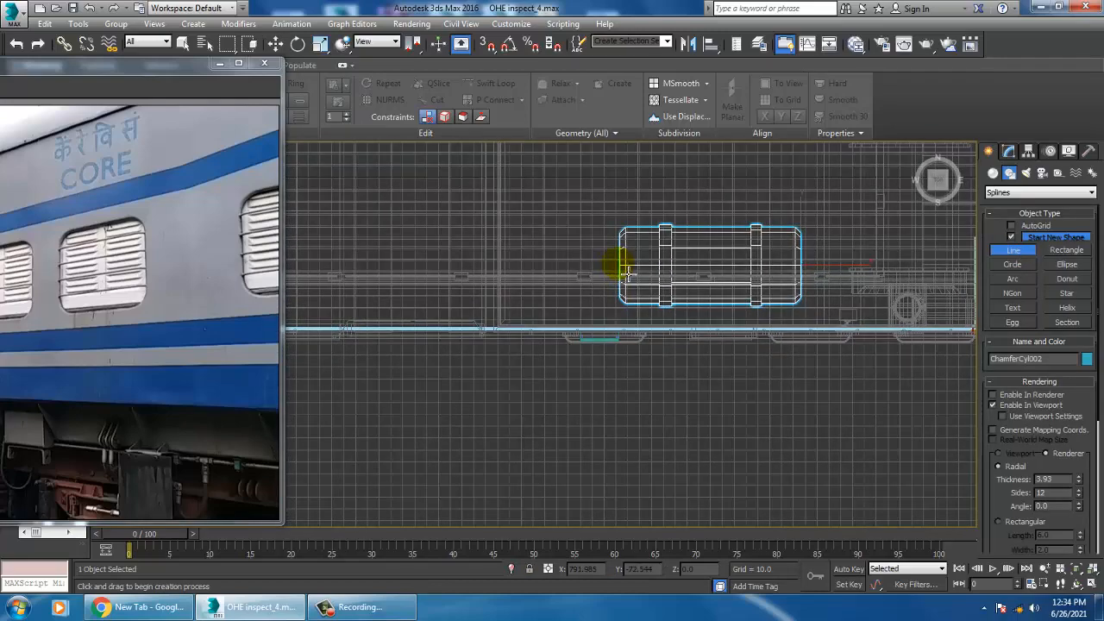
middle_click_drag(805, 308, 602, 298)
left_click(576, 299)
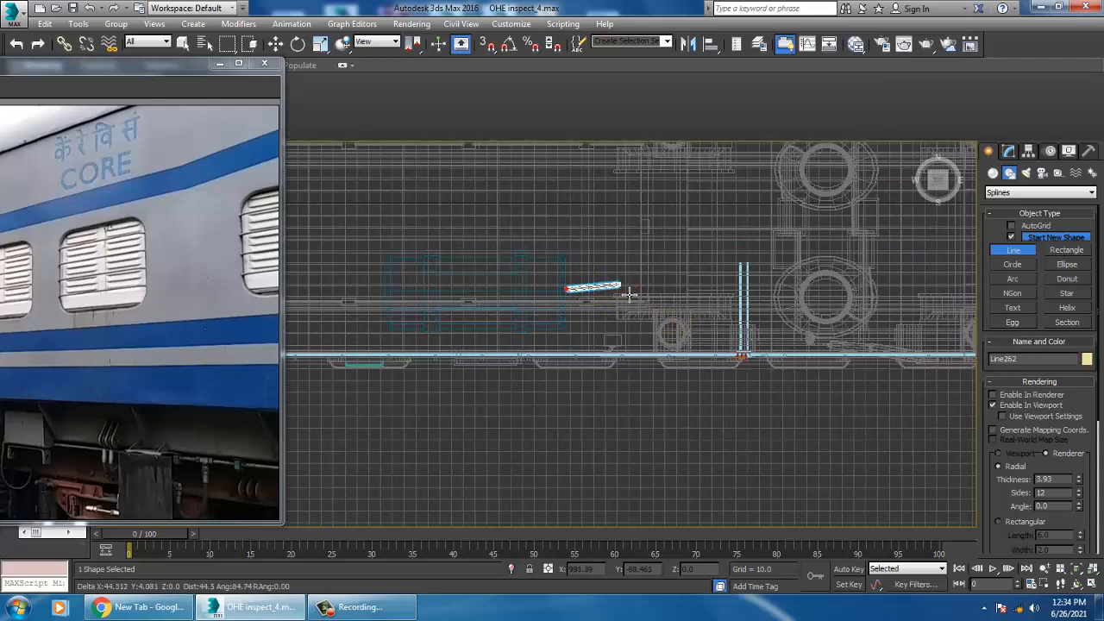
left_click(614, 352)
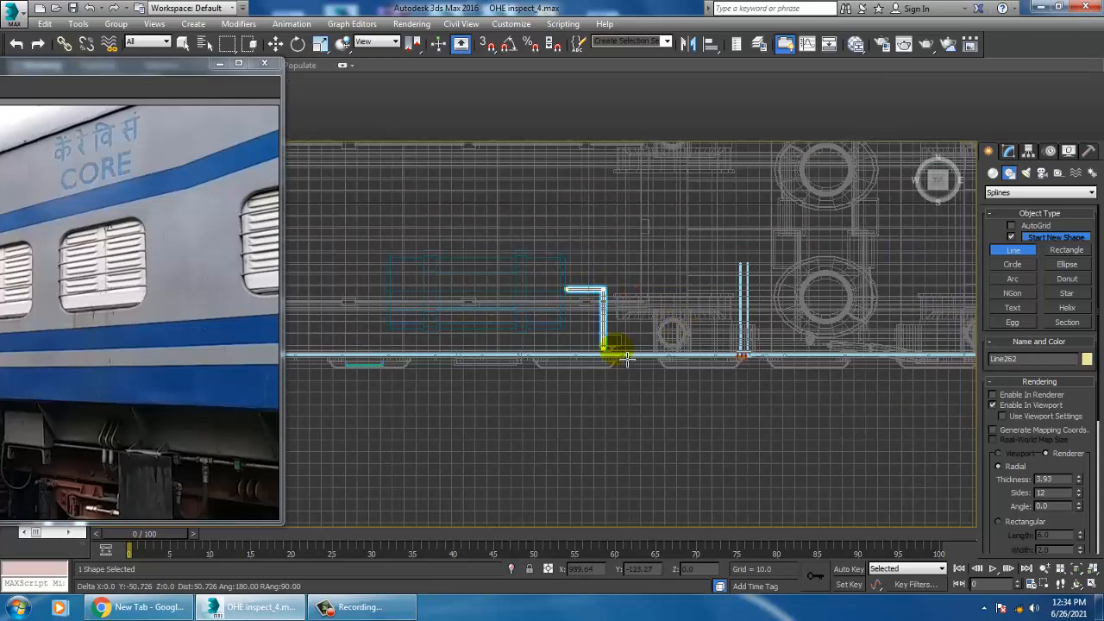
Extend the line along the coach's side past the bogie, turn it inward and back near the coach end, and finish it.
middle_click_drag(931, 352, 610, 358)
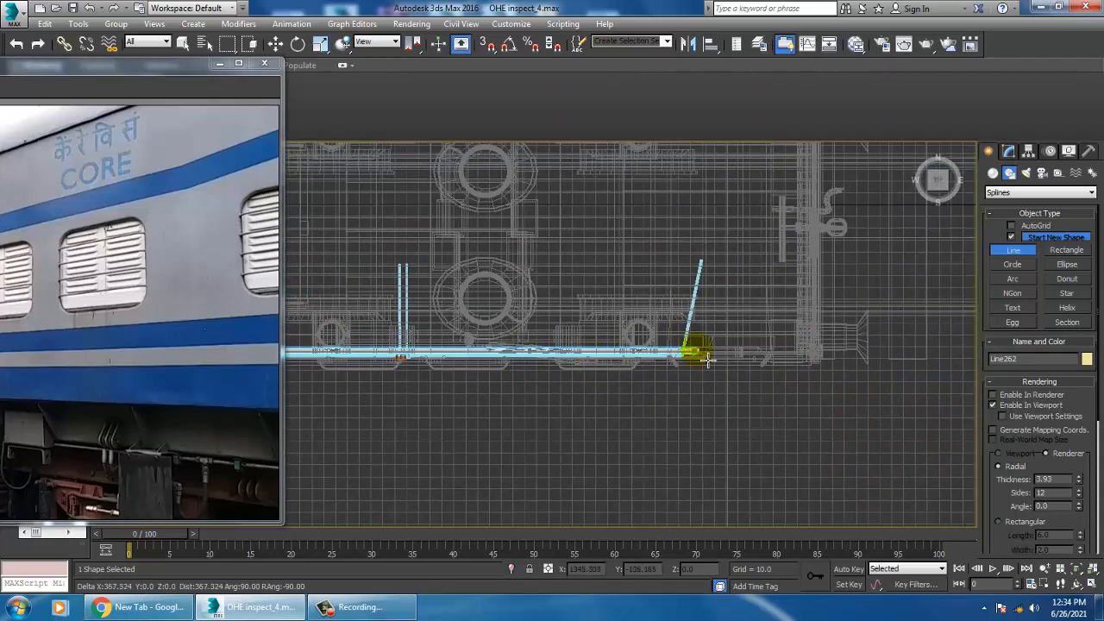
left_click(735, 351)
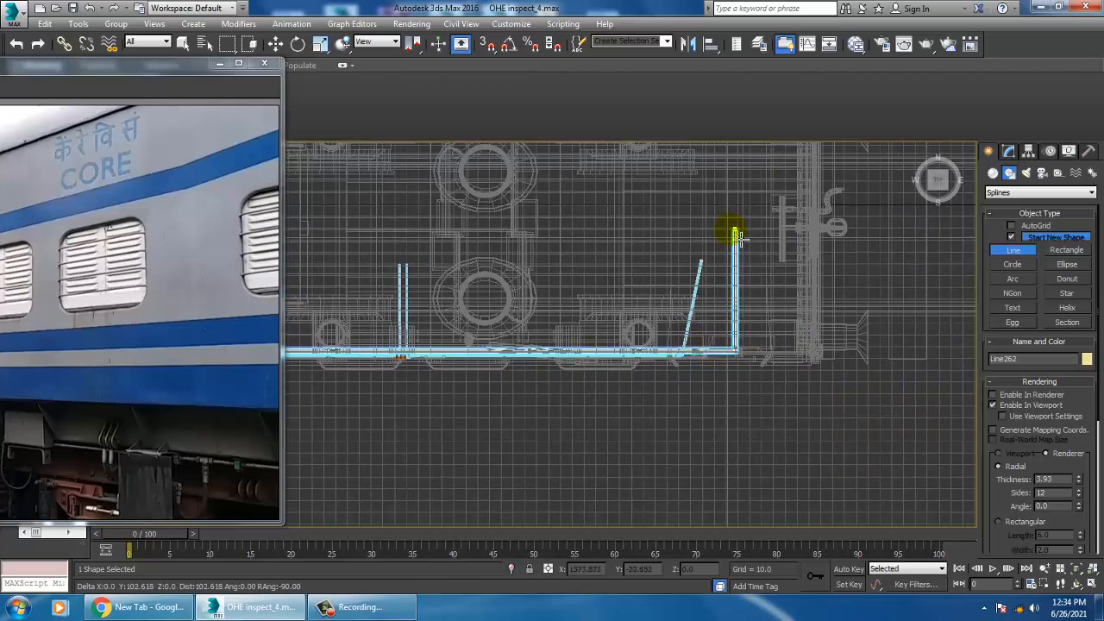
left_click(606, 235)
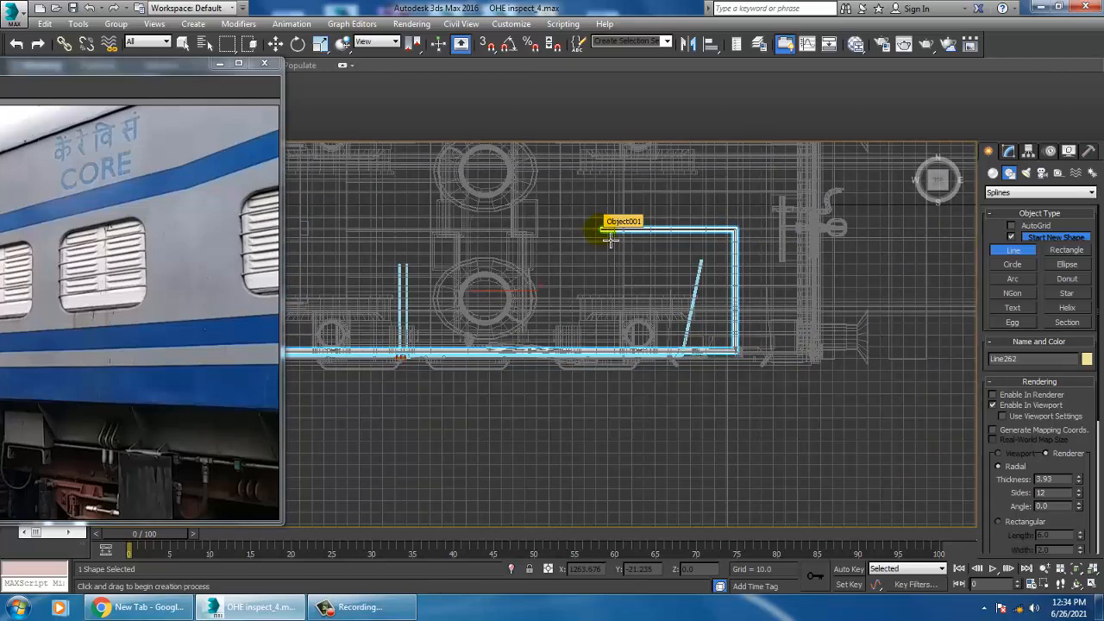
right_click(607, 238)
Raise the new pipe line along Z to about 97, level with the tank under the coach.
middle_click_drag(480, 274, 604, 251)
key("alt+w")
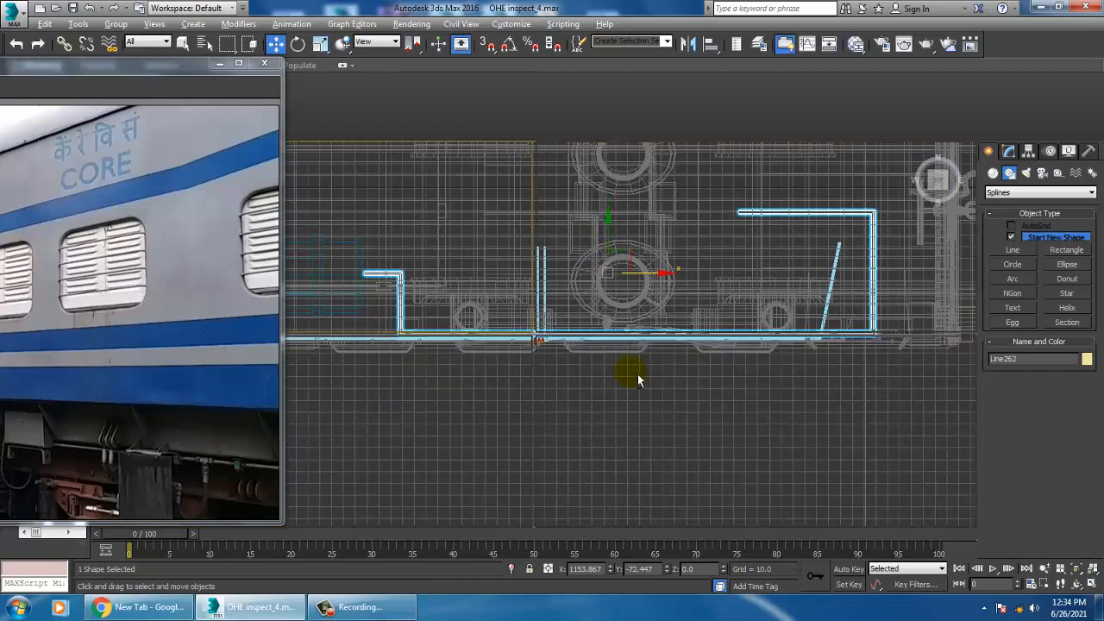
middle_click(700, 402)
key("alt+w")
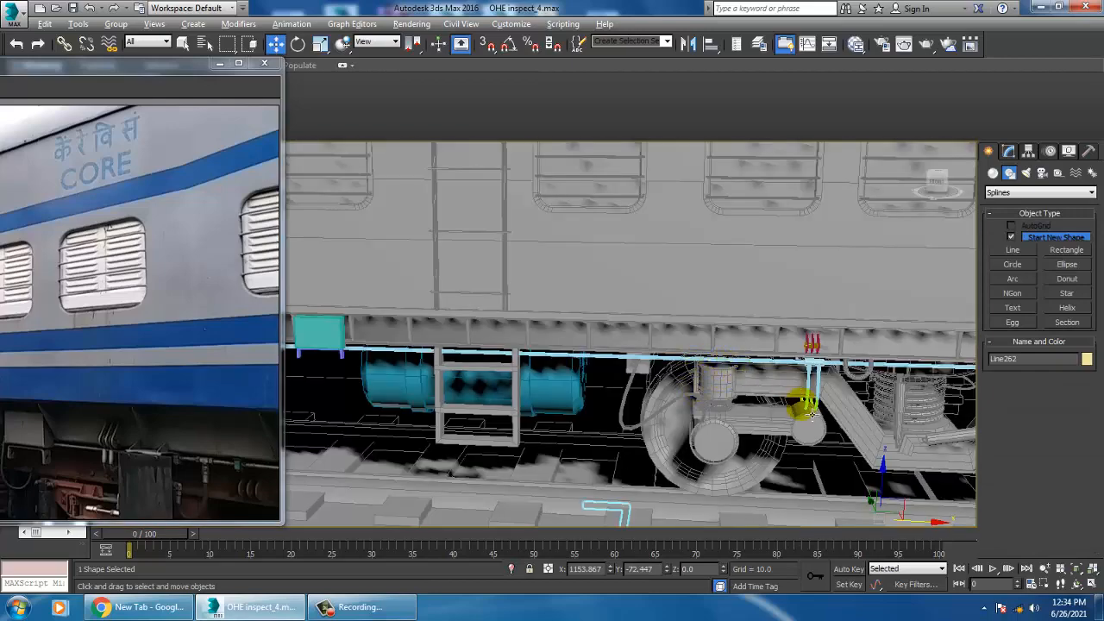
middle_click_drag(811, 414, 737, 355)
left_click_drag(729, 328, 726, 208)
mouse_move(706, 266)
middle_mouse_down("alt")
mouse_move(740, 263)
mouse_move(705, 282)
middle_mouse_up("alt")
Fillet the pipe's two corner vertices beside the tank into rounded bends, leave vertex editing and save the scene.
key("1")
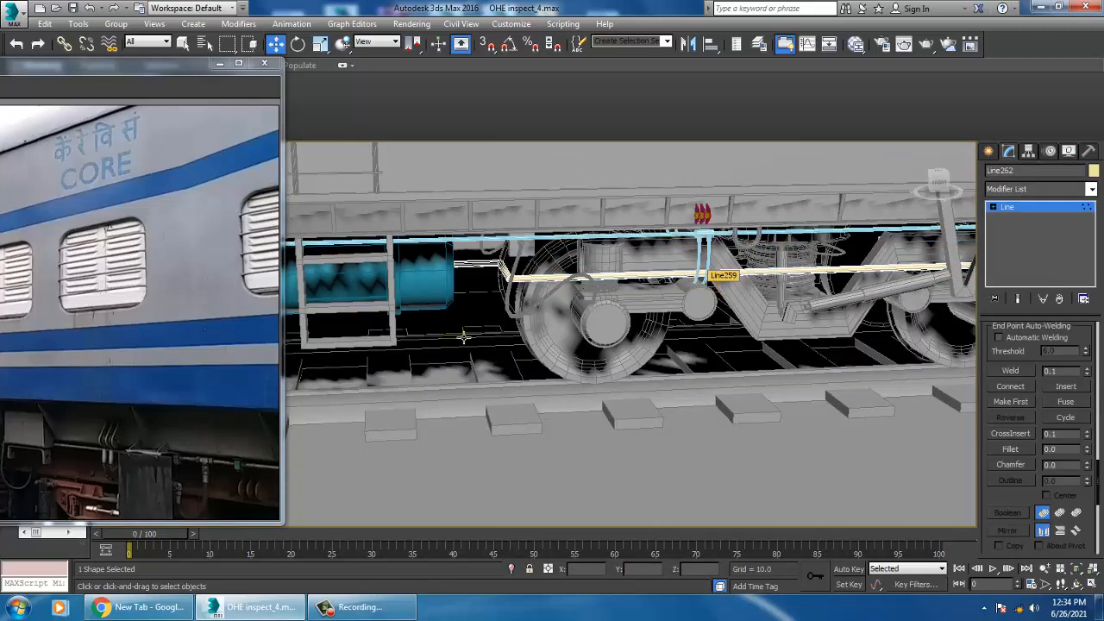
left_click_drag(495, 303, 544, 269)
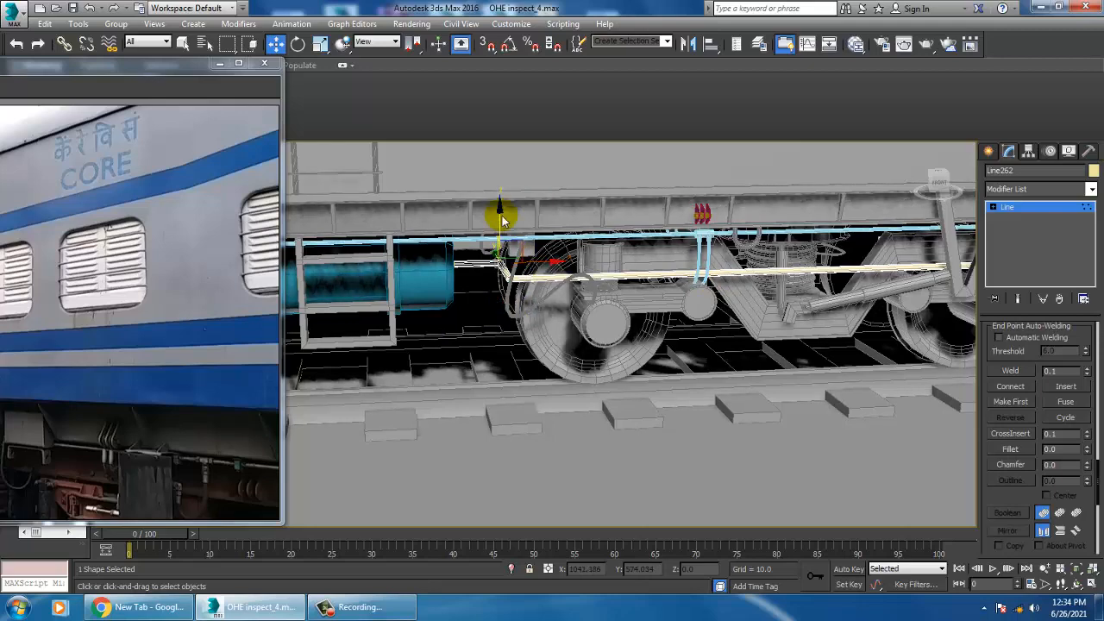
middle_click_drag(545, 269, 497, 307, "alt")
left_click_drag(559, 275, 517, 292)
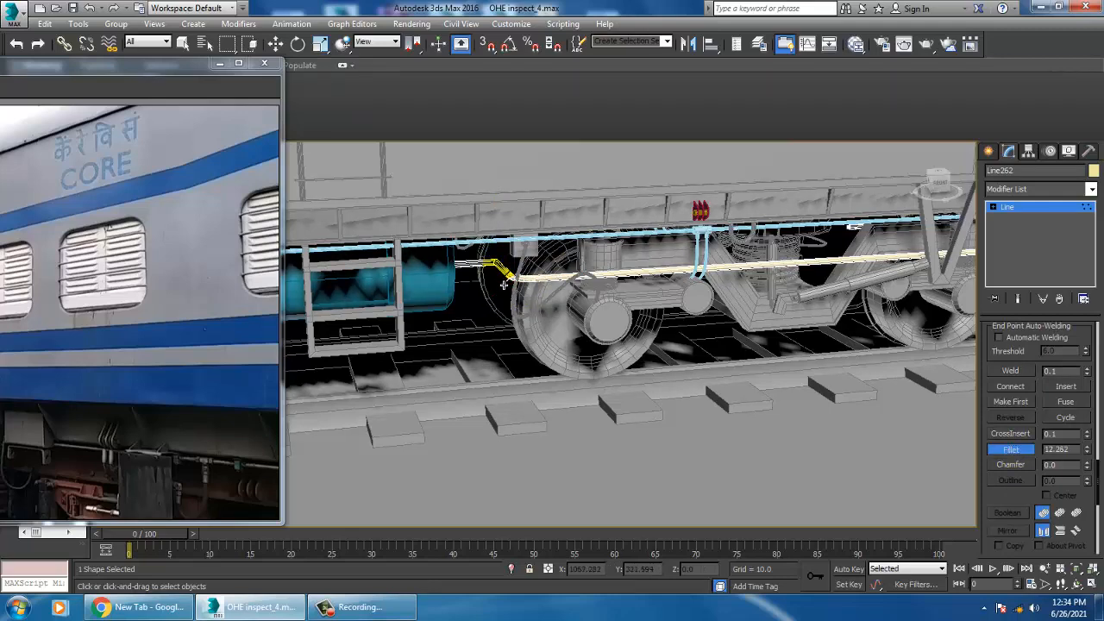
middle_click_drag(702, 307, 665, 296, "alt")
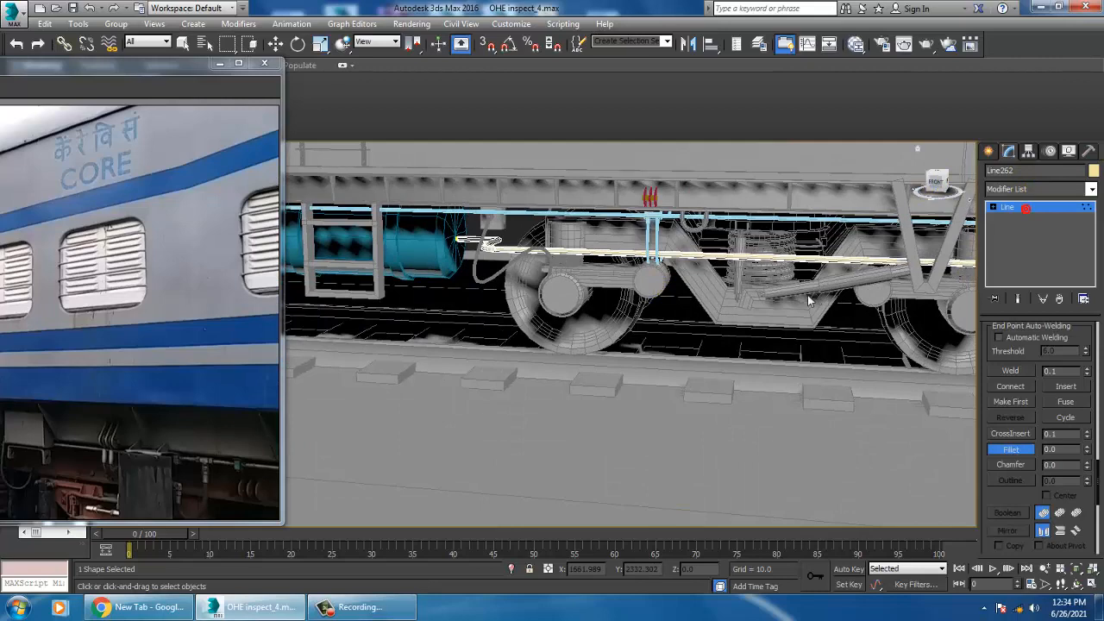
key("w")
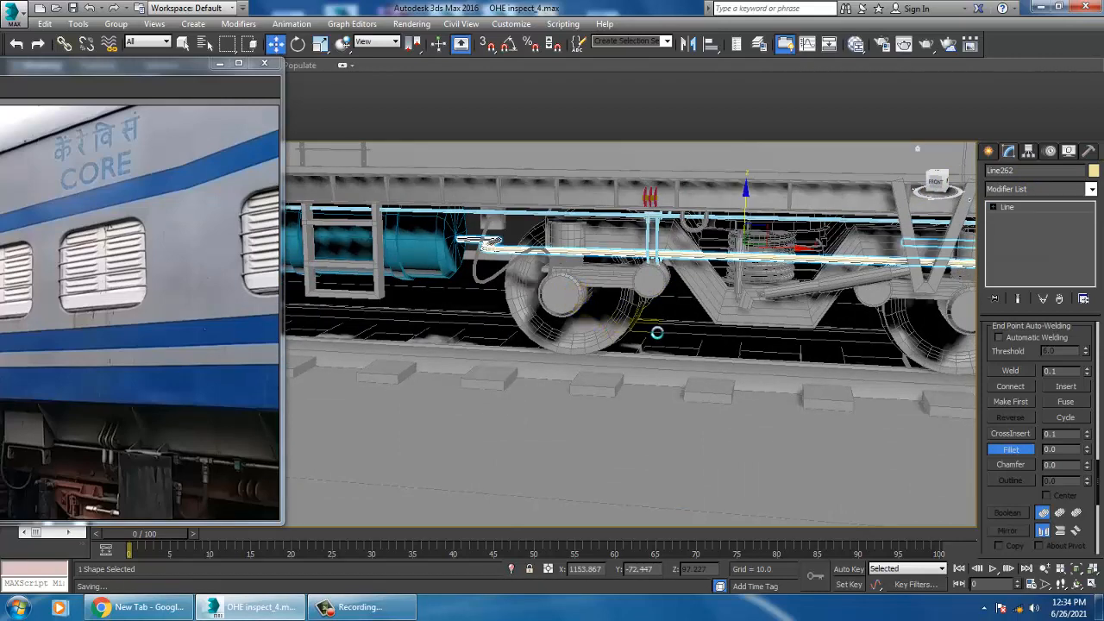
scroll(659, 332, "down", 5)
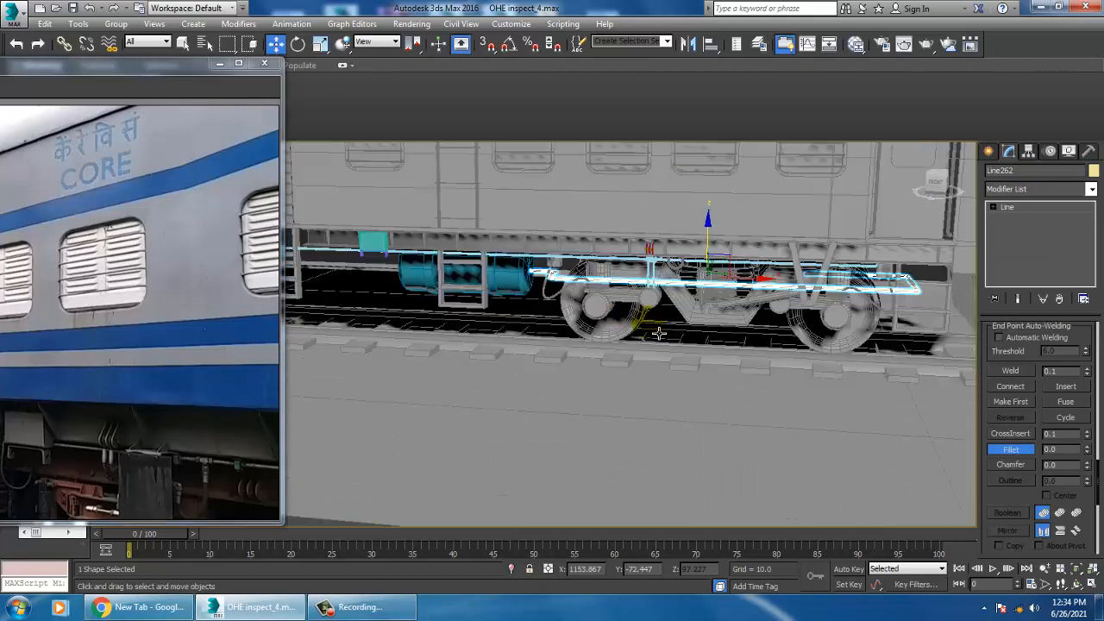
scroll(604, 321, "up", 3)
middle_click_drag(593, 319, 532, 482, "alt")
left_click(356, 607)
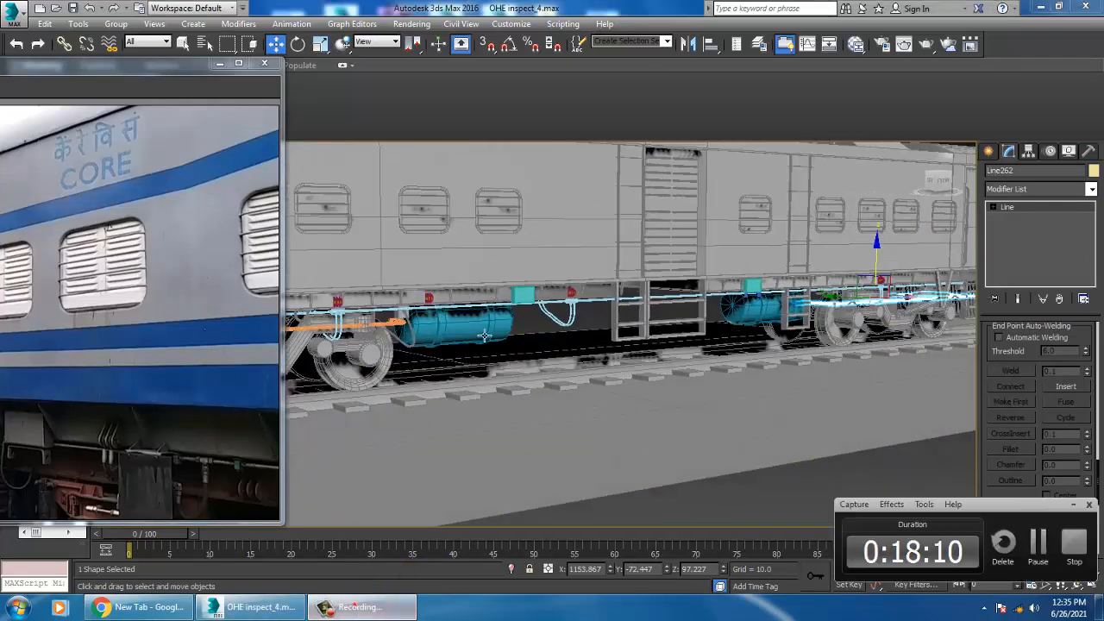
left_click(1041, 542)
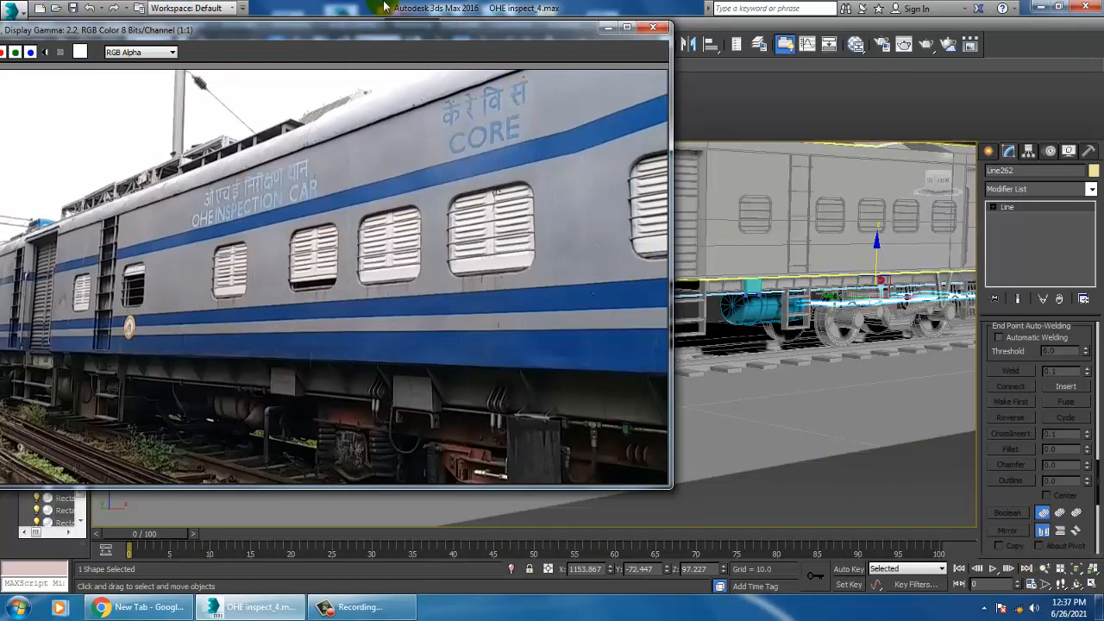
Examine the tanks, pipes and steps under the coach in the enlarged reference photo alongside the model.
left_click_drag(465, 33, 305, 50)
middle_click_drag(728, 304, 769, 272, "alt")
left_click(1043, 207)
middle_click_drag(604, 312, 192, 396, "alt")
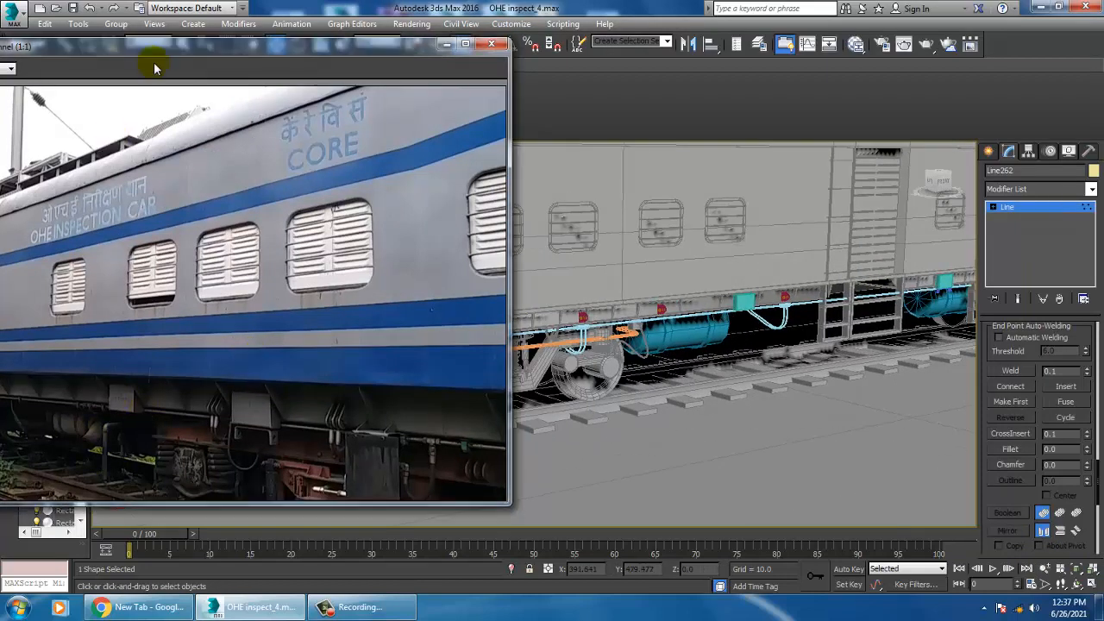
left_click_drag(158, 48, 393, 27)
scroll(226, 400, "up", 1)
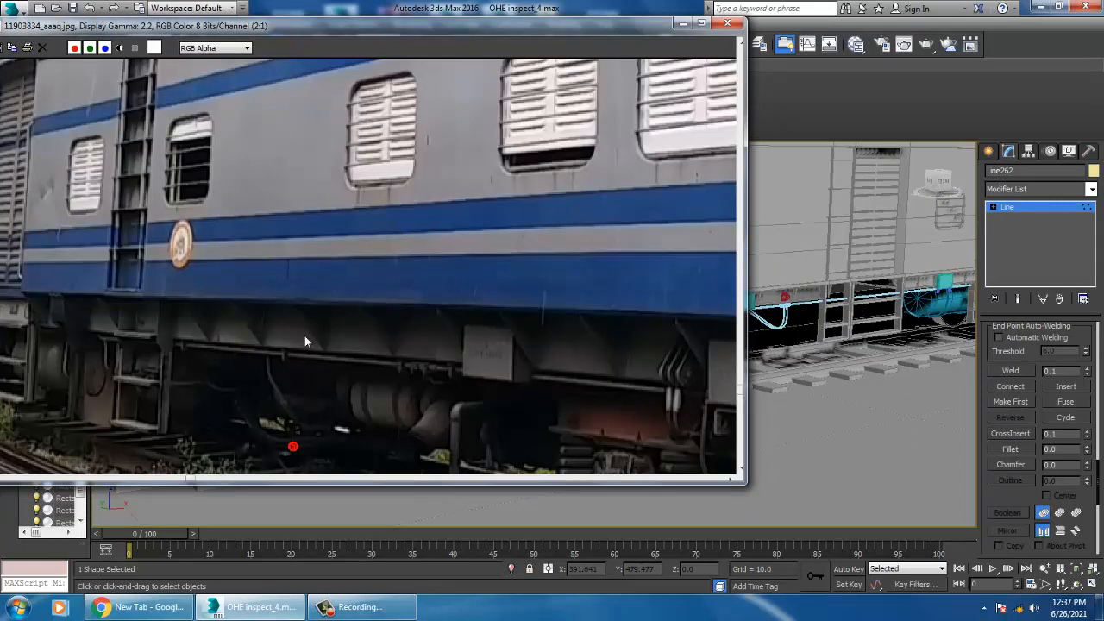
middle_click_drag(304, 335, 455, 289)
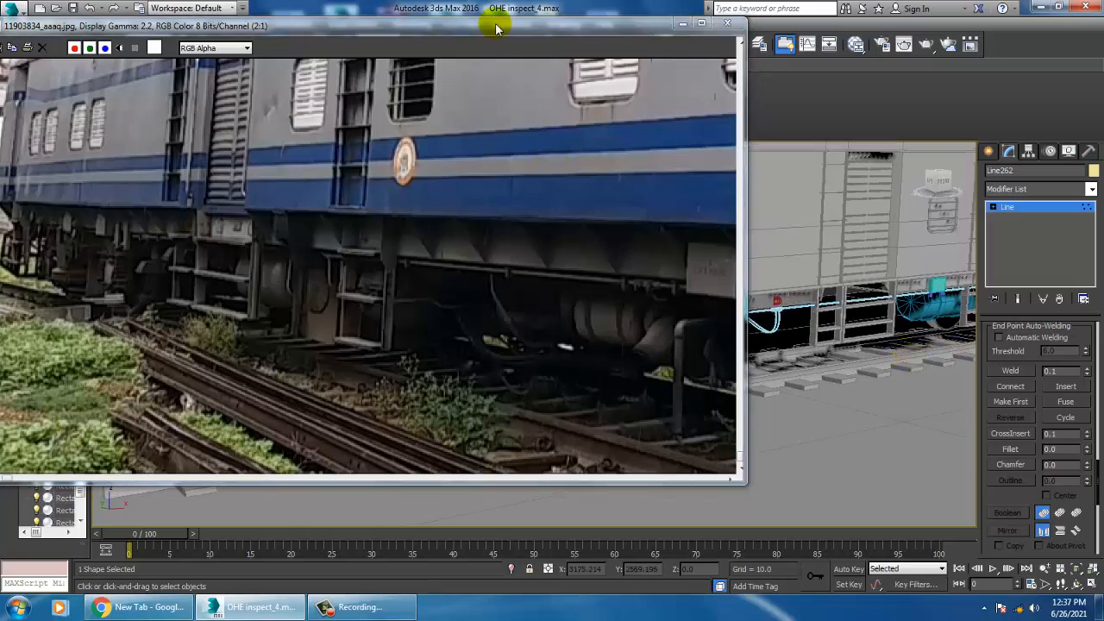
left_click_drag(495, 23, 297, 39)
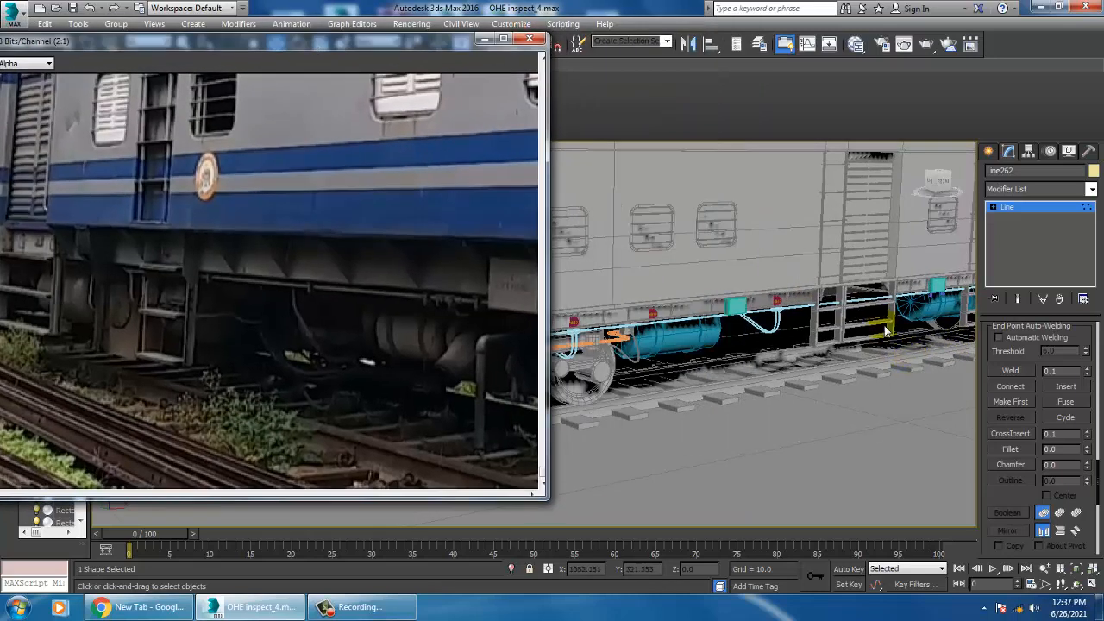
Duplicate the second strapped tank along Y across the coach and scale the copy up uniformly to about 110 percent.
left_click(1038, 207)
left_click(960, 330)
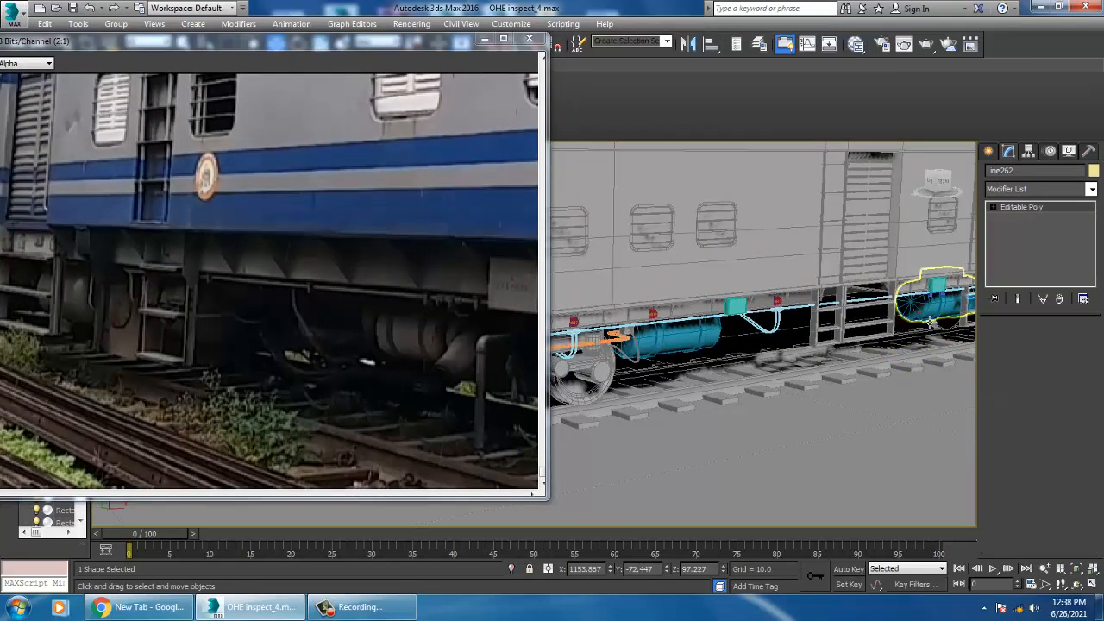
left_click_drag(938, 301, 858, 291, "shift")
left_click(554, 361)
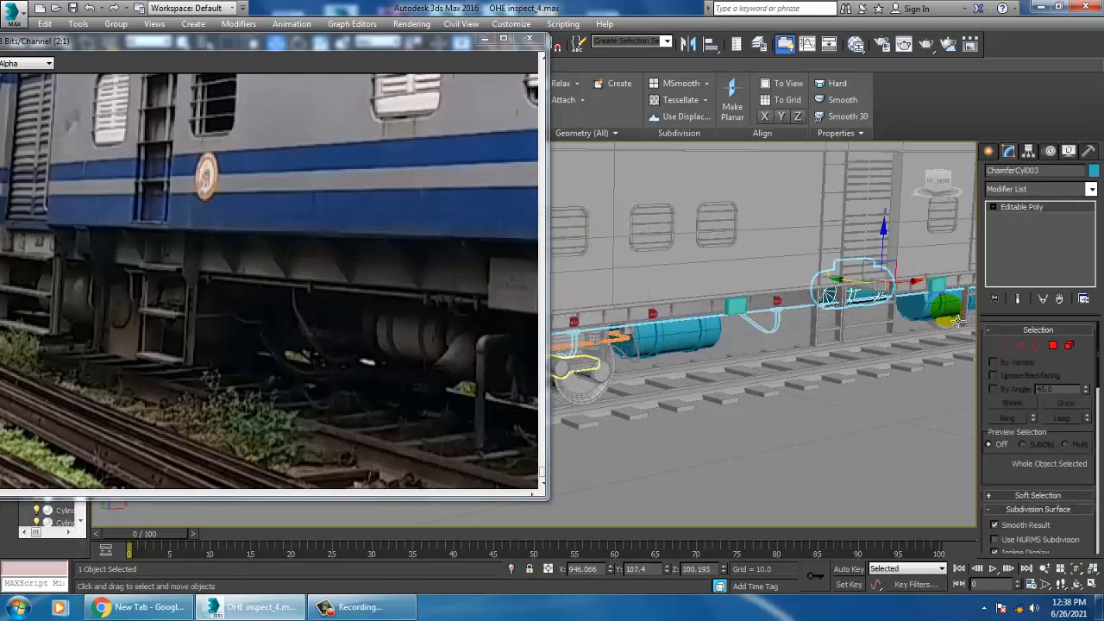
key("r")
left_click_drag(884, 288, 881, 277)
mouse_move(880, 278)
middle_mouse_down("alt")
mouse_move(868, 251)
mouse_move(890, 276)
middle_mouse_up("alt")
Move the enlarged tank copy in the top view under the coach's middle, to about X 718, Y -11.
key("alt+w")
left_click_drag(389, 39, 185, 78)
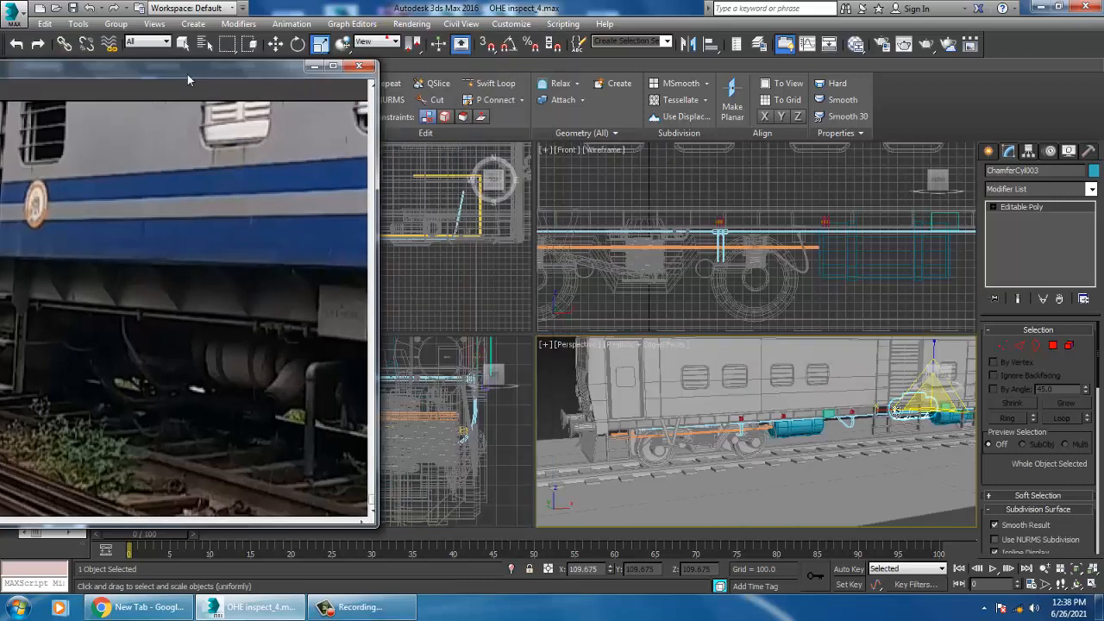
middle_click(408, 276)
key("alt+w")
middle_click_drag(423, 272, 587, 248)
scroll(587, 248, "down", 10)
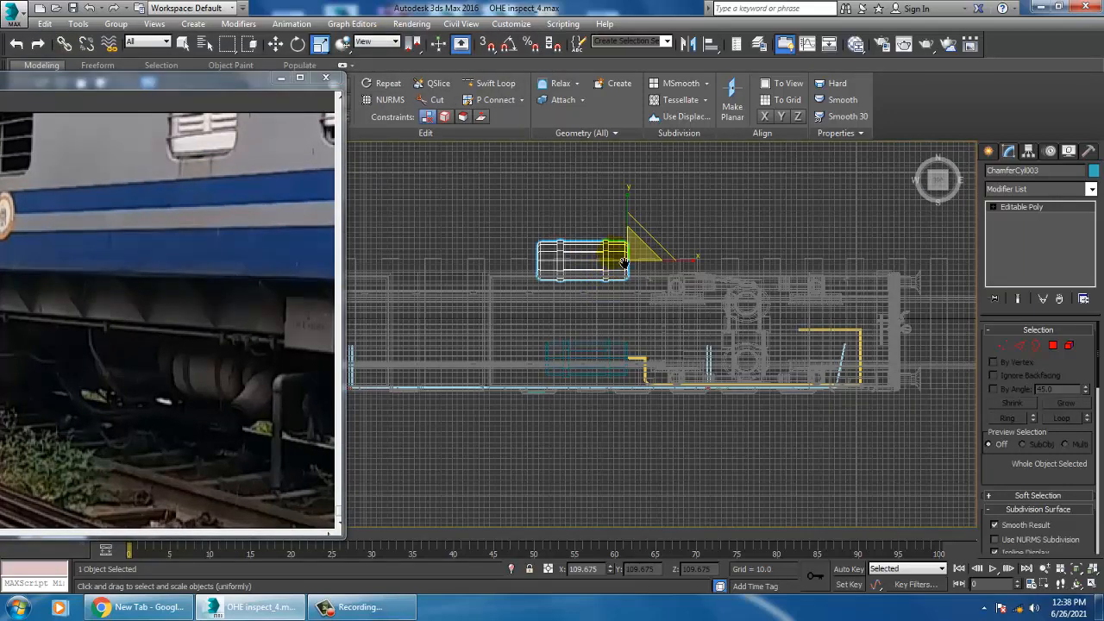
key("w")
left_click_drag(634, 229, 557, 354)
key("alt+w")
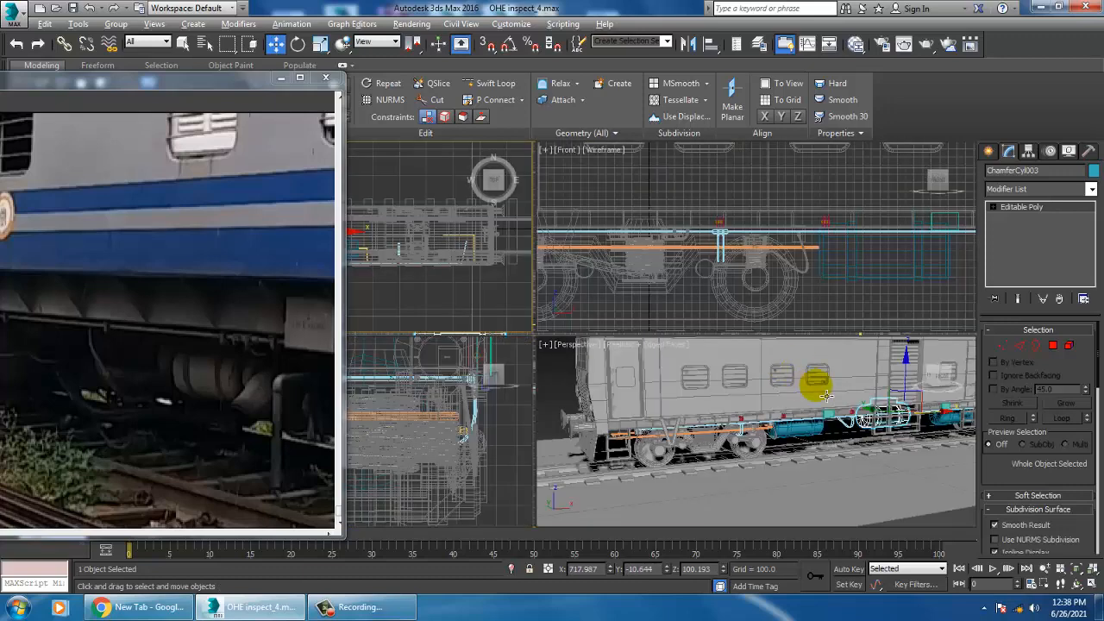
Inspect the enlarged tank's placement behind the door steps in the perspective view and its position across the coach in the left view.
middle_click(821, 393)
key("z")
key("alt+w")
middle_click_drag(767, 361, 722, 349, "alt")
scroll(723, 358, "down", 5)
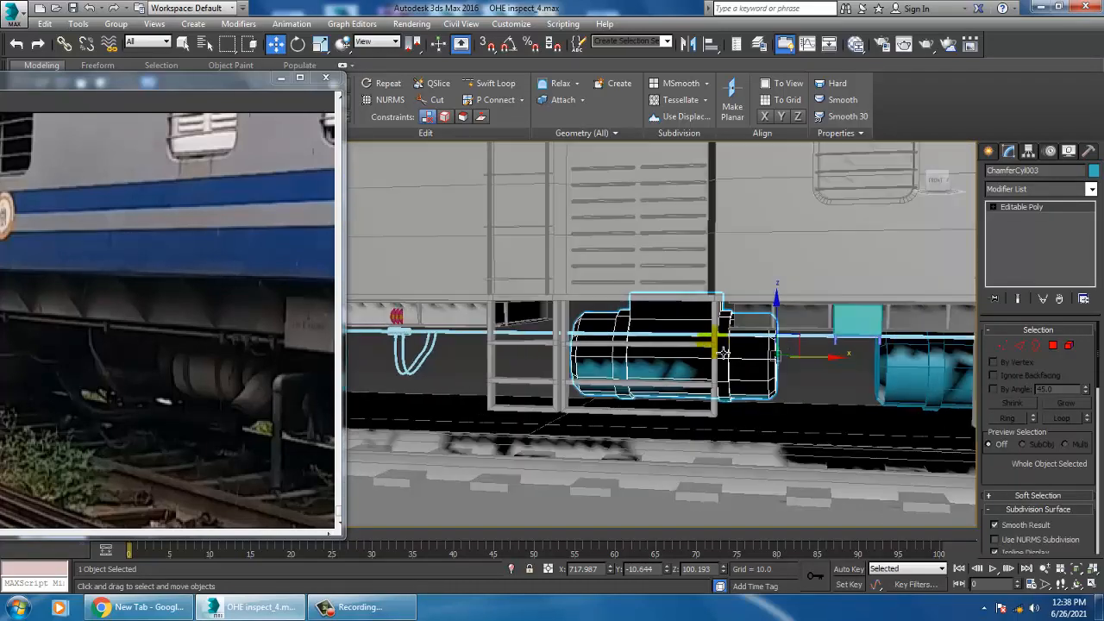
key("alt+w")
middle_click_drag(480, 299, 477, 288)
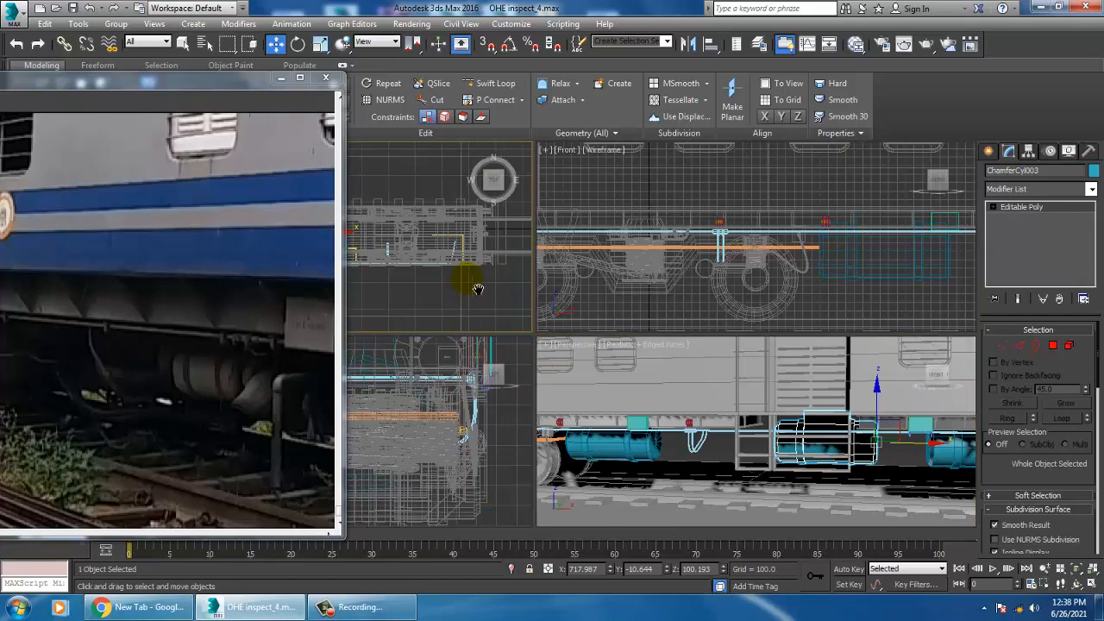
middle_click(486, 445)
key("alt+w")
scroll(483, 453, "down", 1)
middle_click_drag(381, 364, 655, 357)
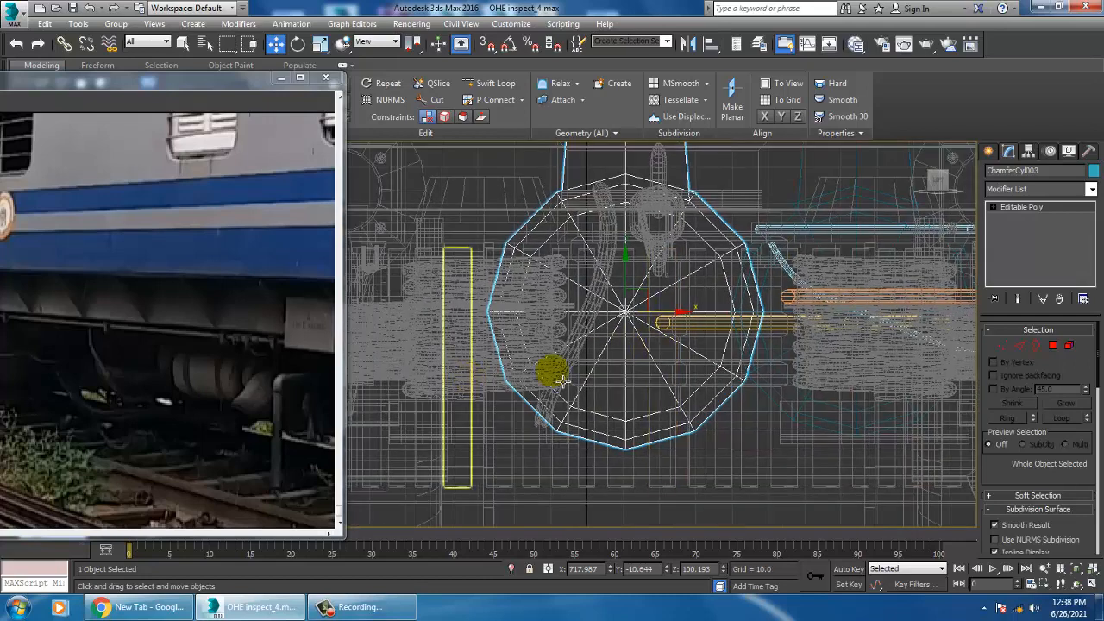
middle_click_drag(734, 364, 713, 357)
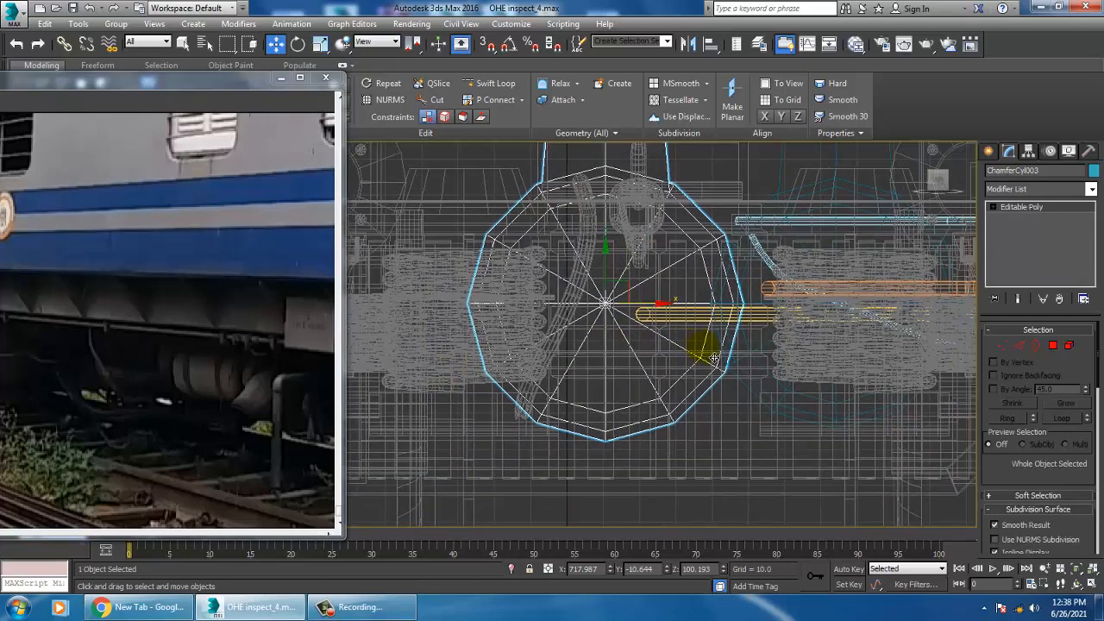
Draw a U-shaped renderable spline hose in the left view, dropping from the coach side, curving beneath the enlarged tank and rising again.
left_click(988, 151)
left_click(1009, 173)
left_click(1028, 252)
middle_click_drag(783, 341, 735, 327)
scroll(628, 393, "down", 2)
scroll(696, 349, "up", 1)
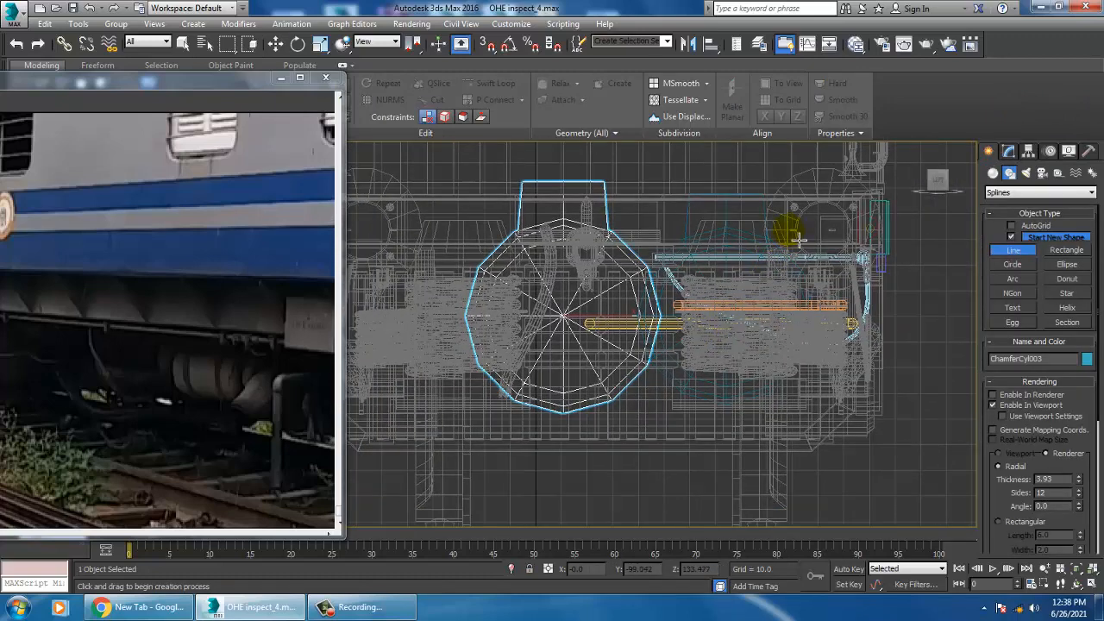
left_click(782, 245)
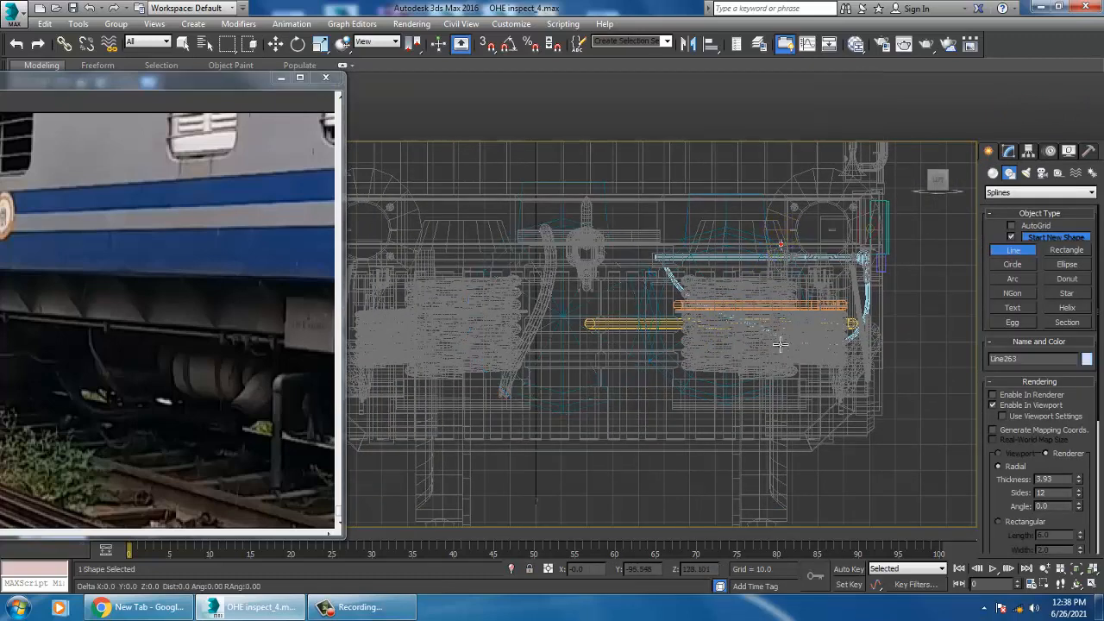
left_click_drag(774, 351, 748, 372)
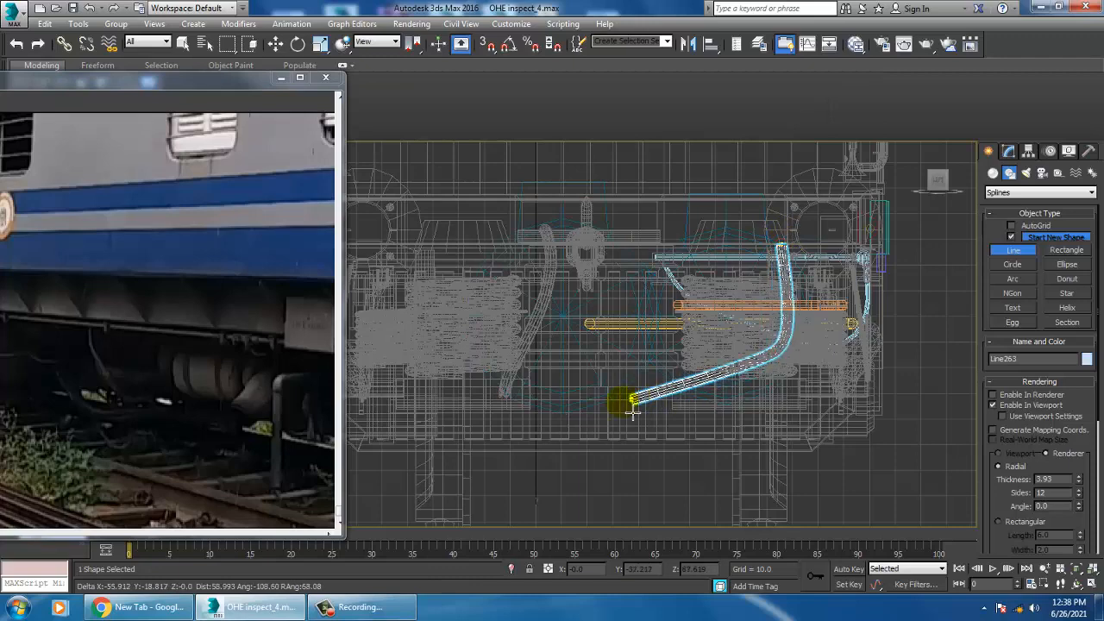
left_click_drag(607, 403, 575, 402)
left_click_drag(535, 358, 534, 339)
left_click(531, 303)
right_click(530, 303)
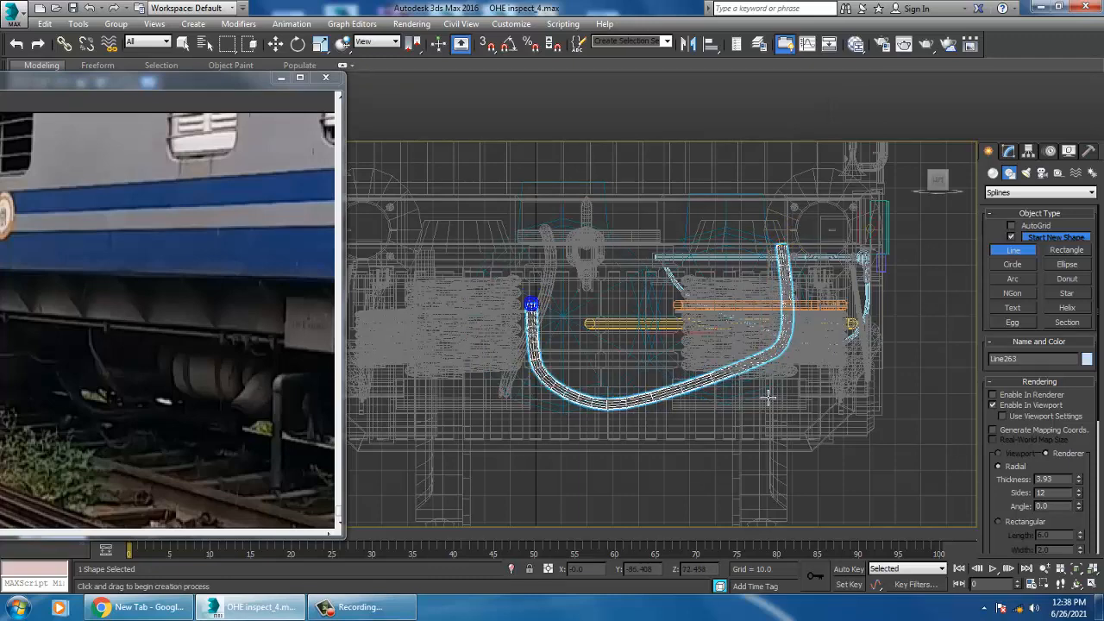
Move the U-shaped hose along X to the end of the enlarged tank behind the door steps, at about X 568.
key("alt+w")
middle_click(796, 402)
key("alt+w")
scroll(783, 416, "down", 4)
mouse_move(781, 418)
middle_mouse_down("alt")
mouse_move(745, 378)
mouse_move(702, 394)
mouse_move(575, 372)
middle_mouse_up("alt")
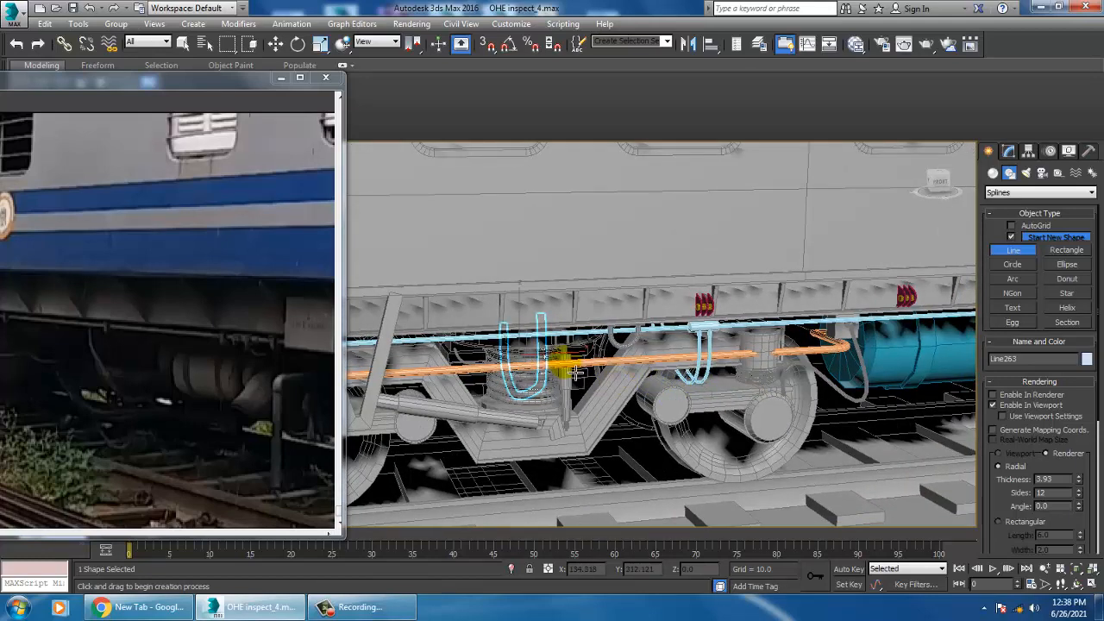
key("w")
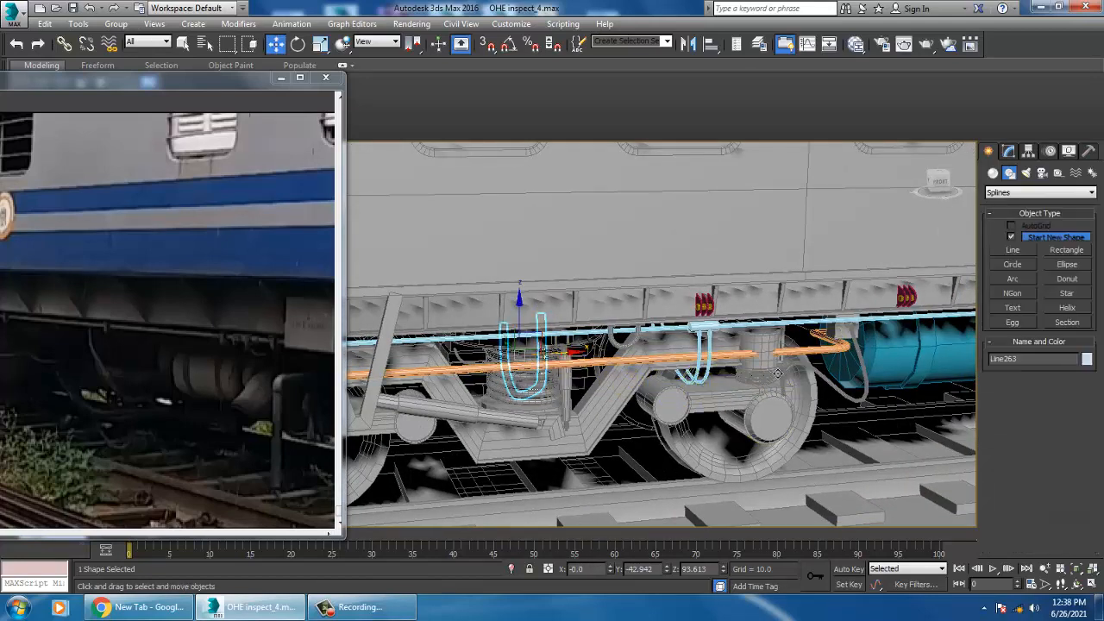
left_click_drag(565, 362, 892, 376)
middle_click_drag(892, 375, 690, 355, "alt")
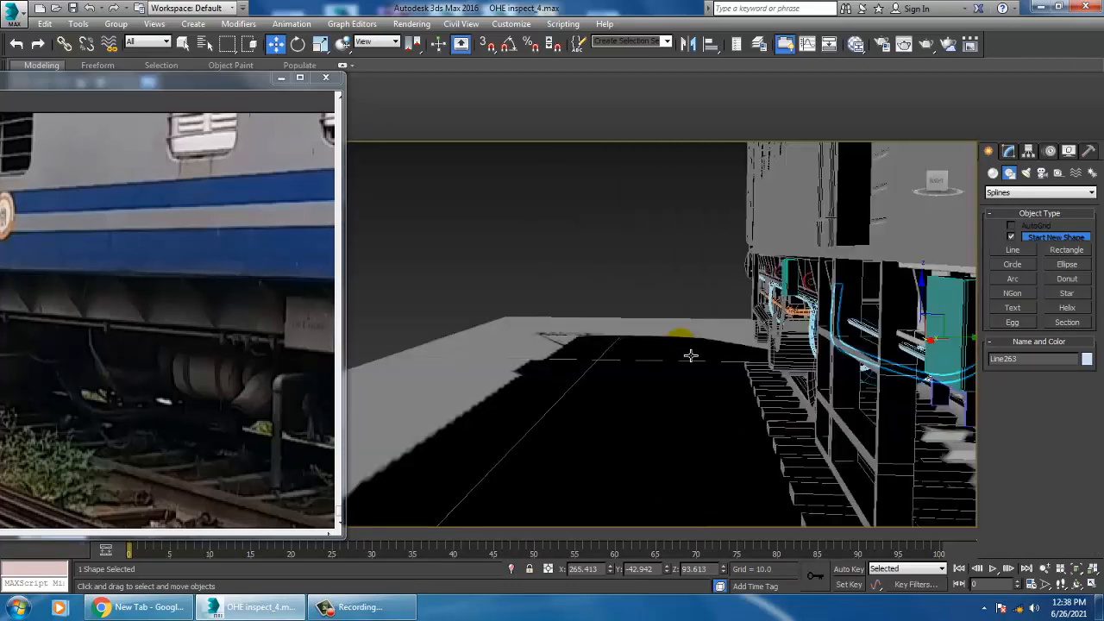
middle_click_drag(957, 414, 1000, 414)
scroll(802, 394, "down", 6)
middle_click_drag(951, 426, 762, 408)
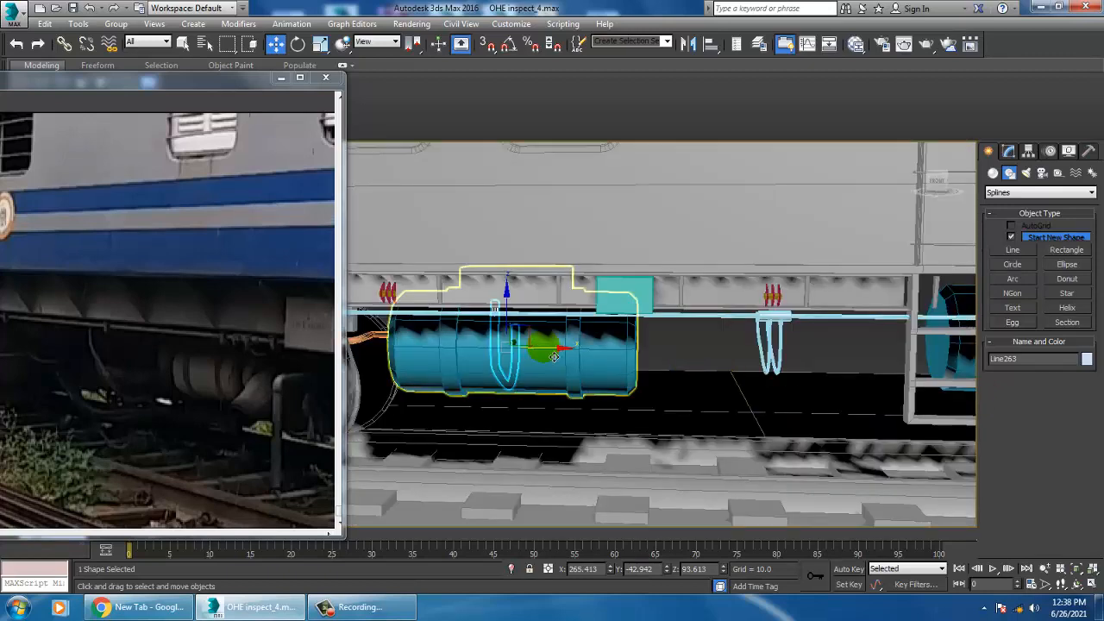
left_click_drag(555, 367, 1023, 410)
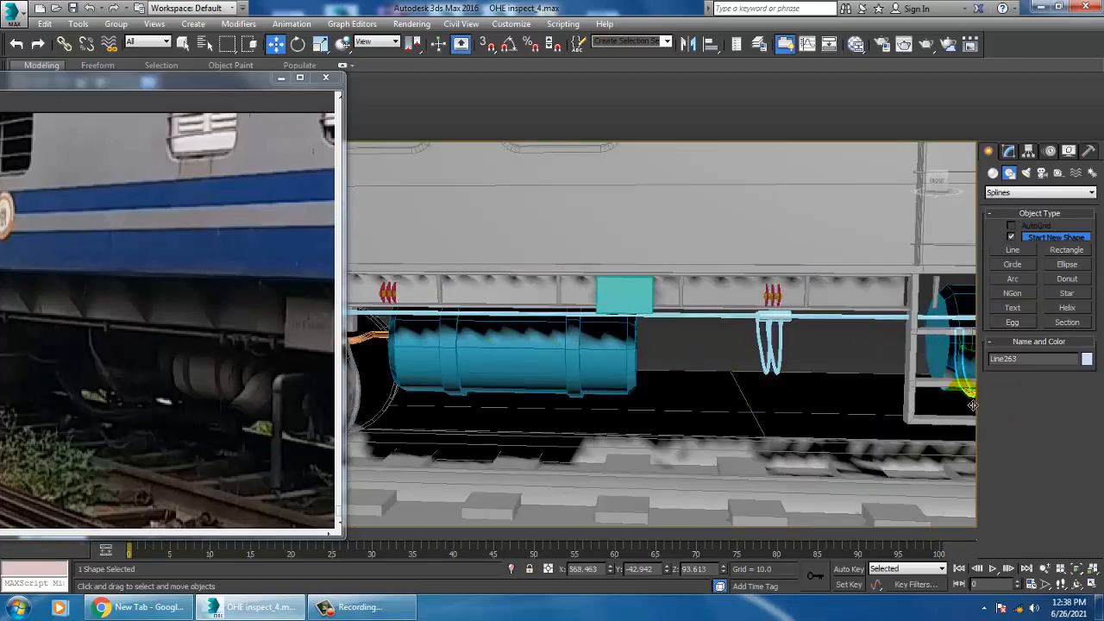
Raise the top end vertex of the hose into the underframe, to about Z 157.
middle_click_drag(583, 392, 690, 376, "alt")
key("z")
scroll(661, 377, "down", 4)
key("1")
left_click(575, 280)
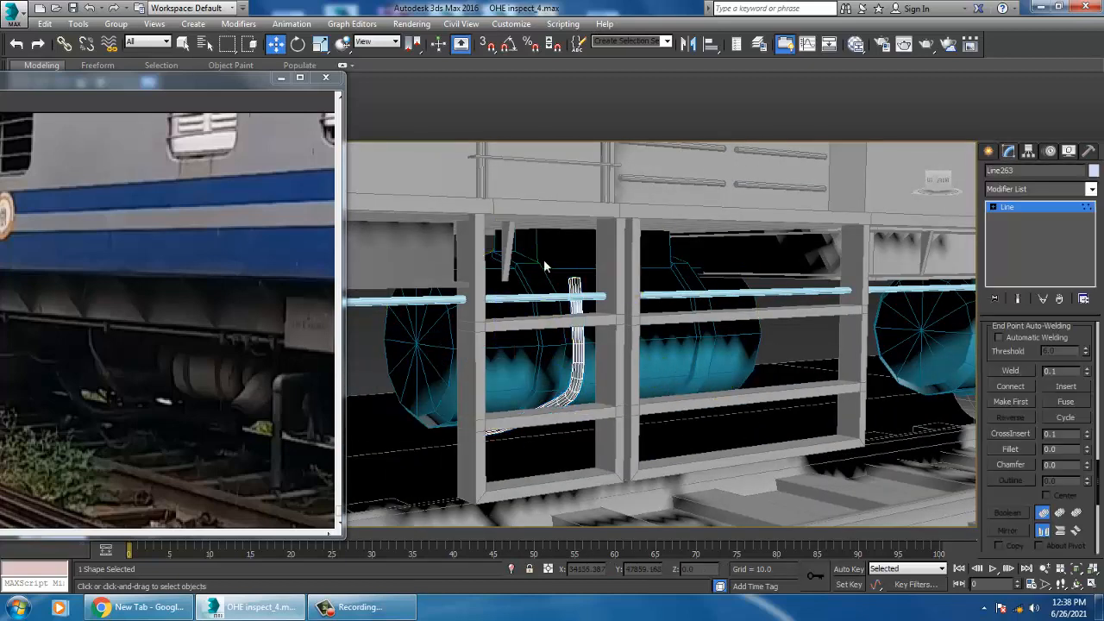
left_click_drag(583, 268, 581, 182)
scroll(688, 360, "down", 3)
middle_click_drag(690, 362, 675, 361, "alt")
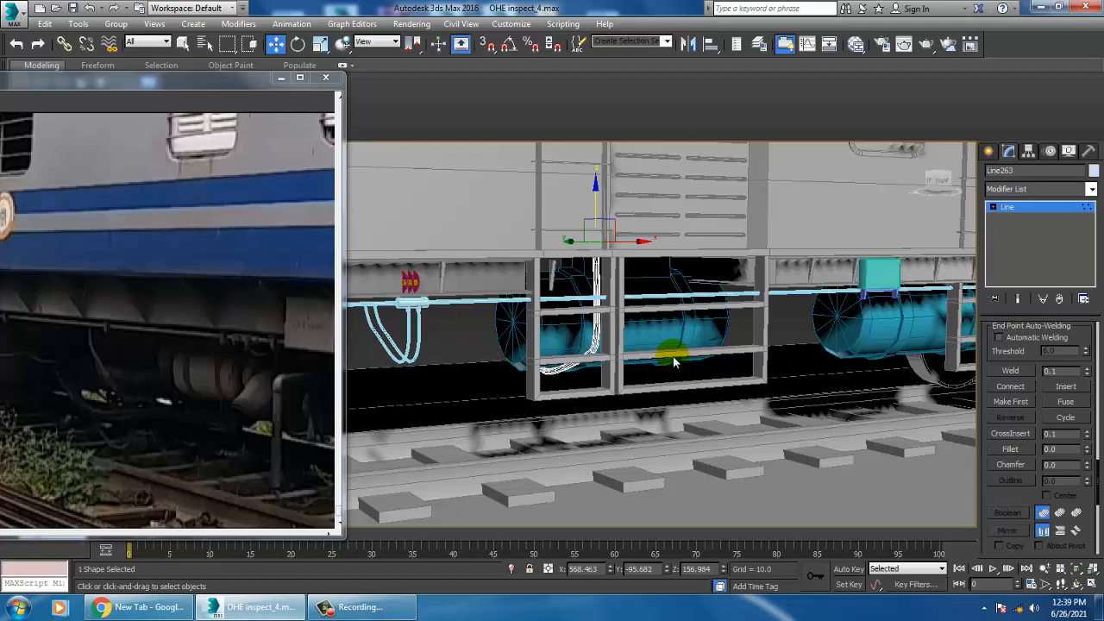
Finish vertex editing and increase the hose's radial rendering thickness to 4.834.
left_click(1032, 208)
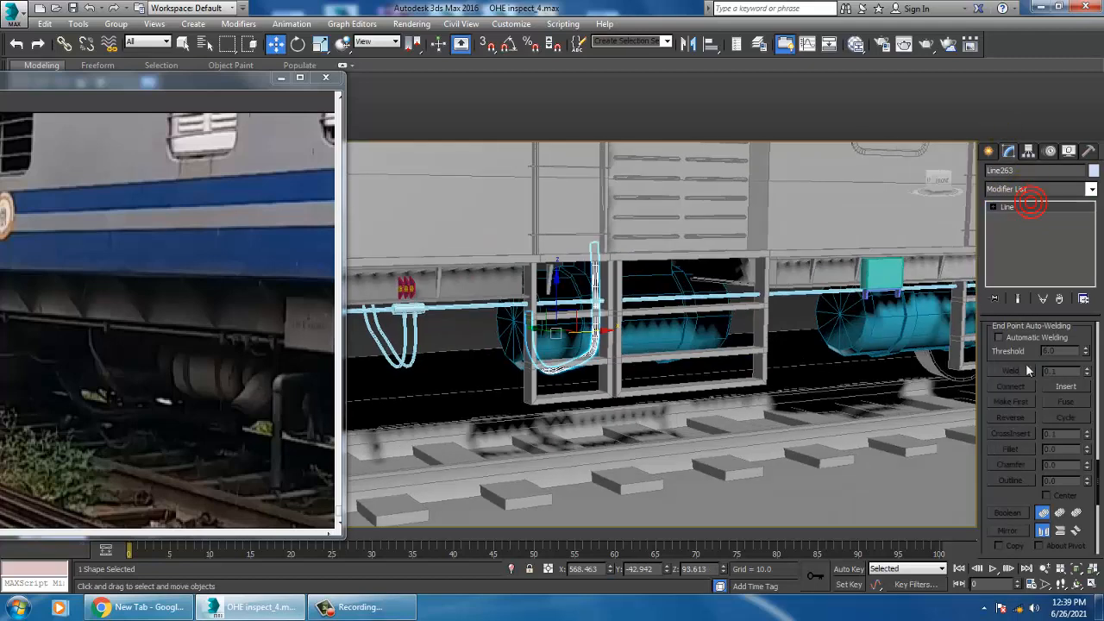
scroll(1037, 367, "up", 5)
scroll(1052, 449, "up", 5)
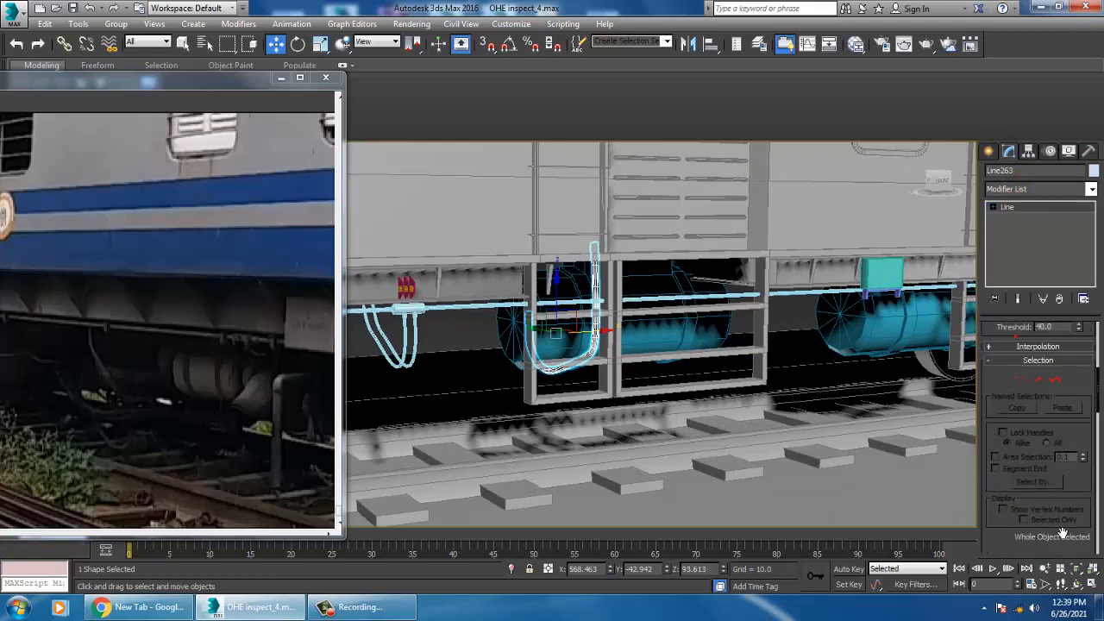
scroll(1002, 414, "up", 5)
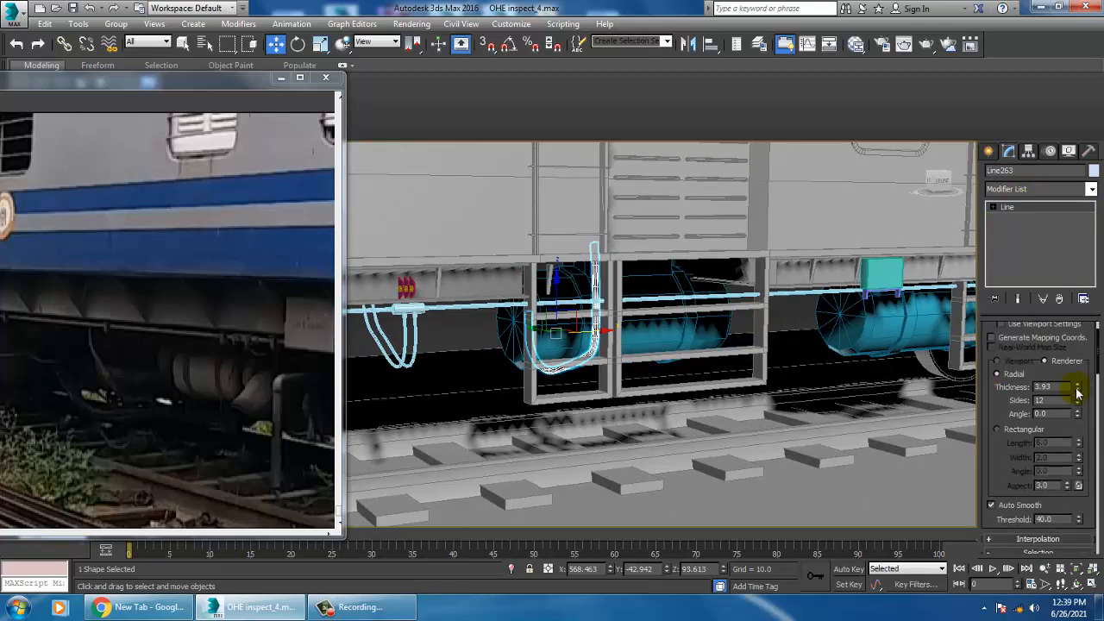
left_click(1016, 208)
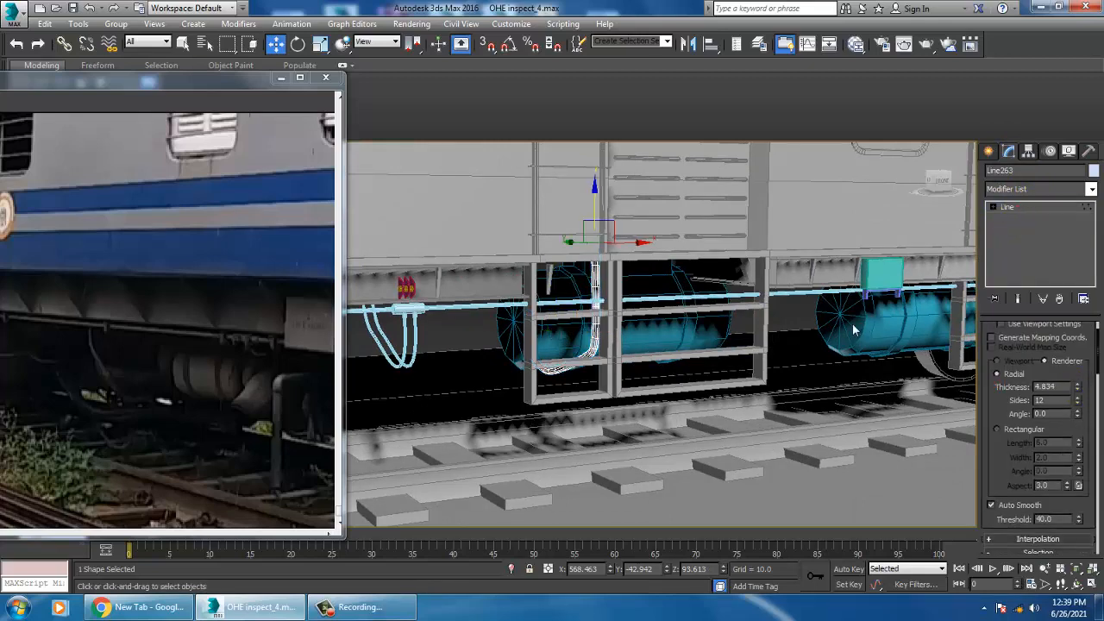
middle_click_drag(854, 327, 660, 304, "alt")
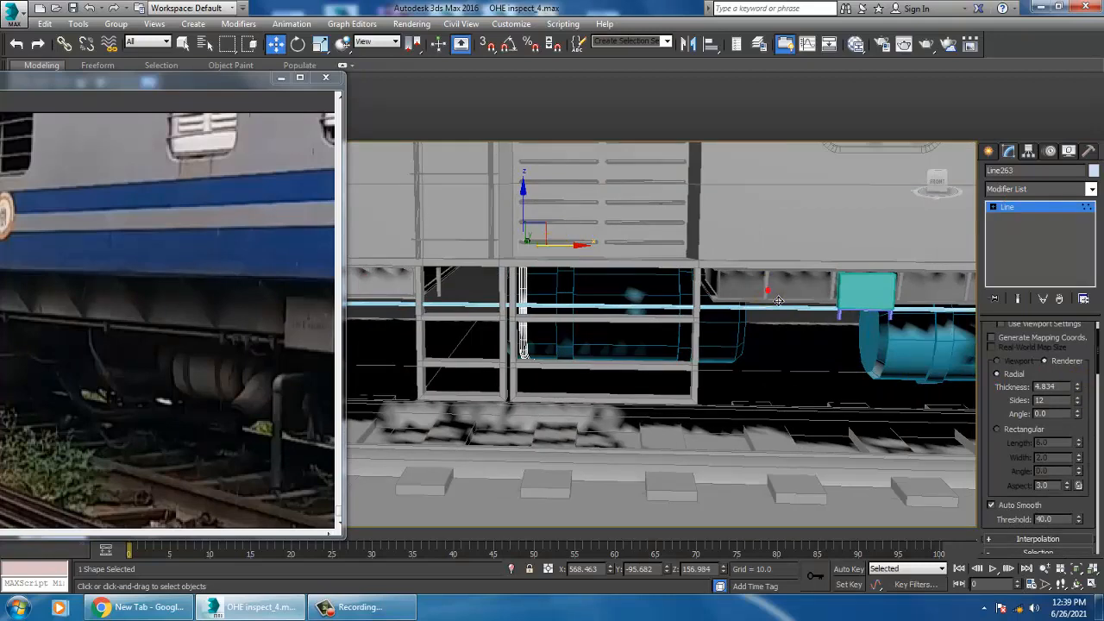
left_click_drag(762, 303, 766, 300)
left_click(1022, 208)
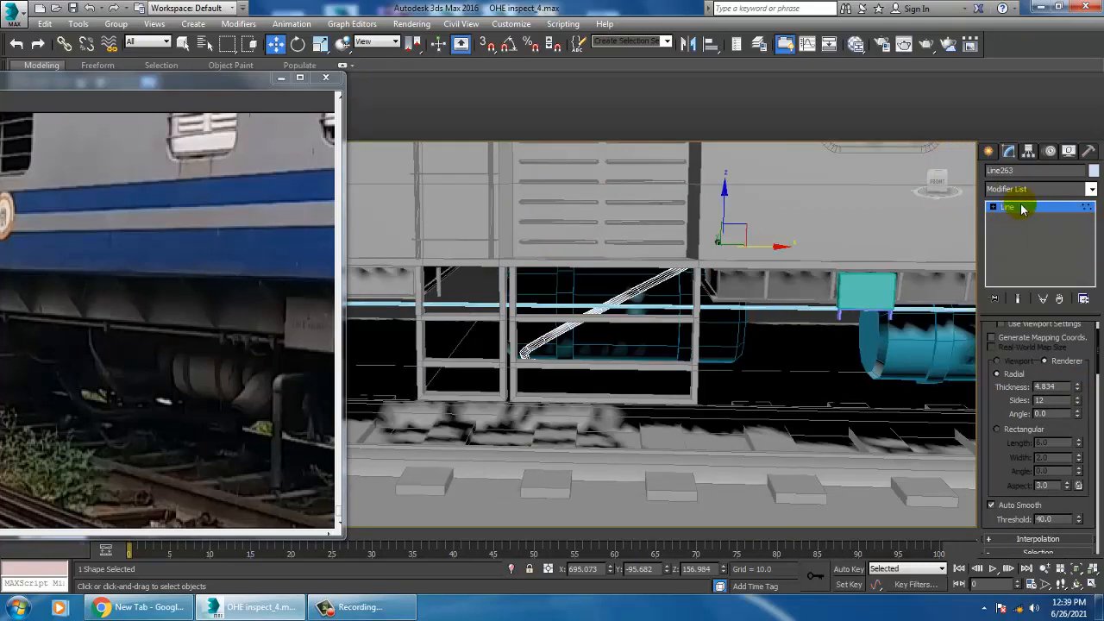
key("ctrl+z")
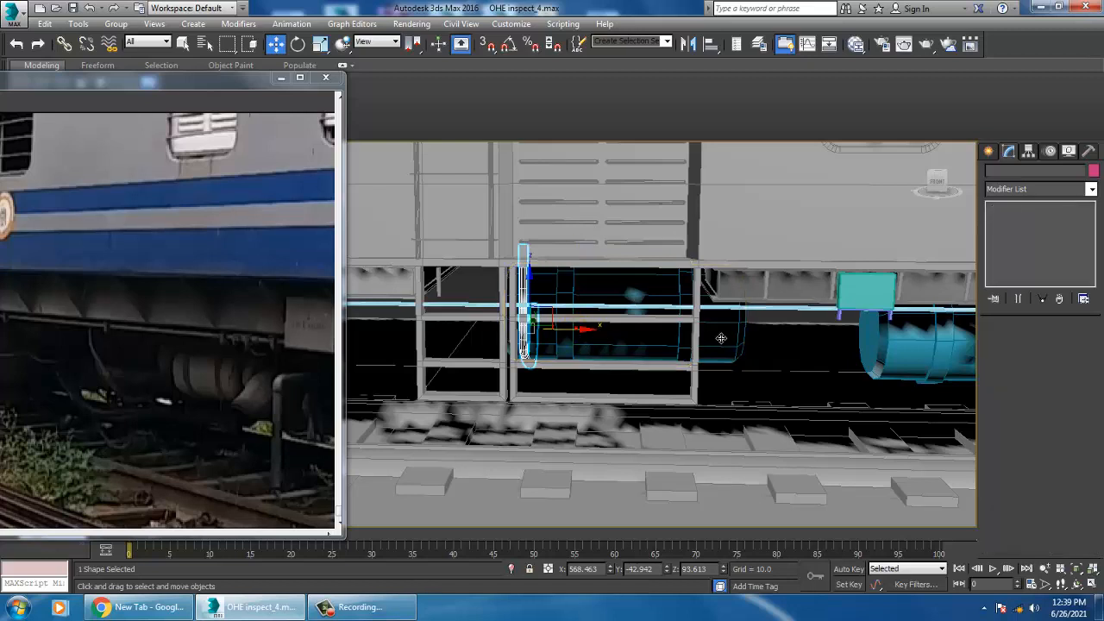
Copy the hose along X to the other end of the enlarged tank, at about X 688.
left_click_drag(586, 338, 770, 338, "shift")
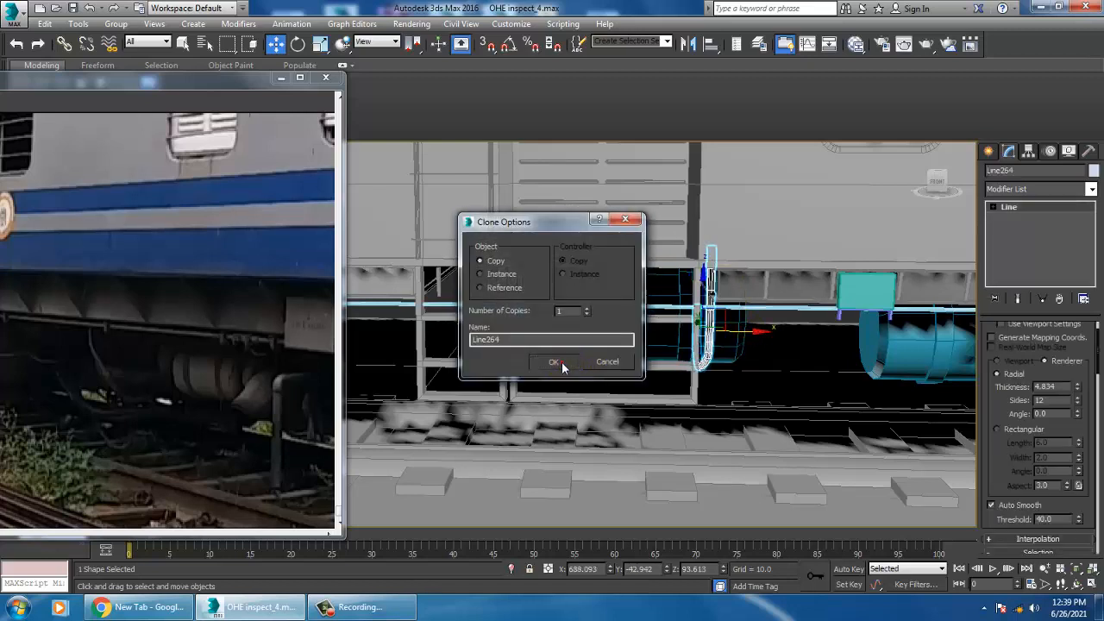
left_click(561, 363)
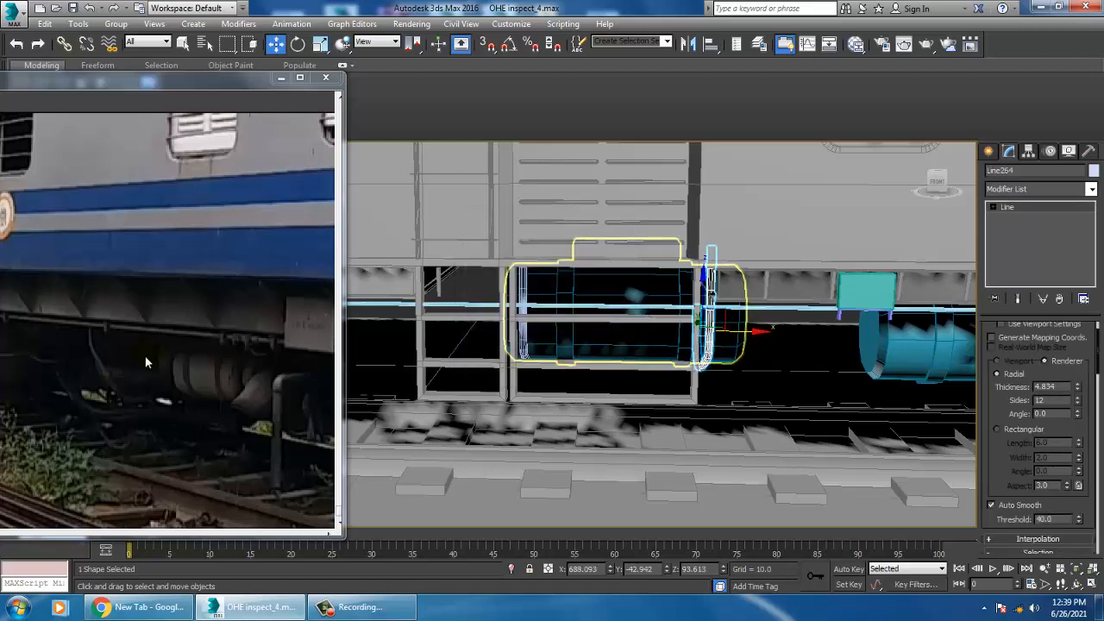
middle_click_drag(555, 359, 621, 353, "alt")
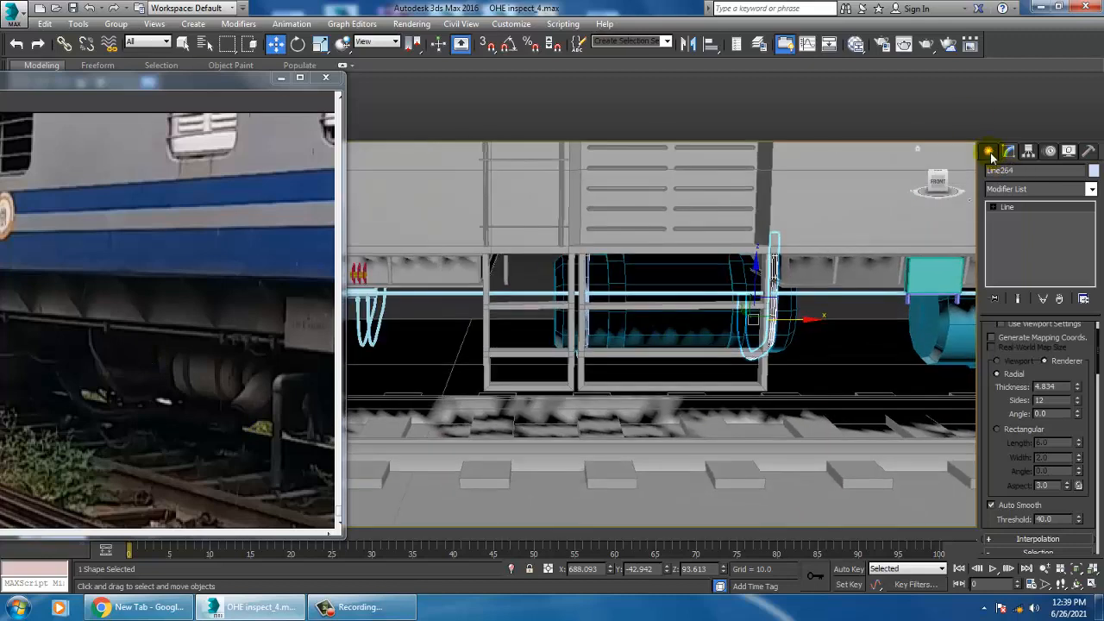
Create a standard box in the front view beside the door steps, about 82 long, 101 wide and 13 high.
left_click(988, 152)
left_click(993, 172)
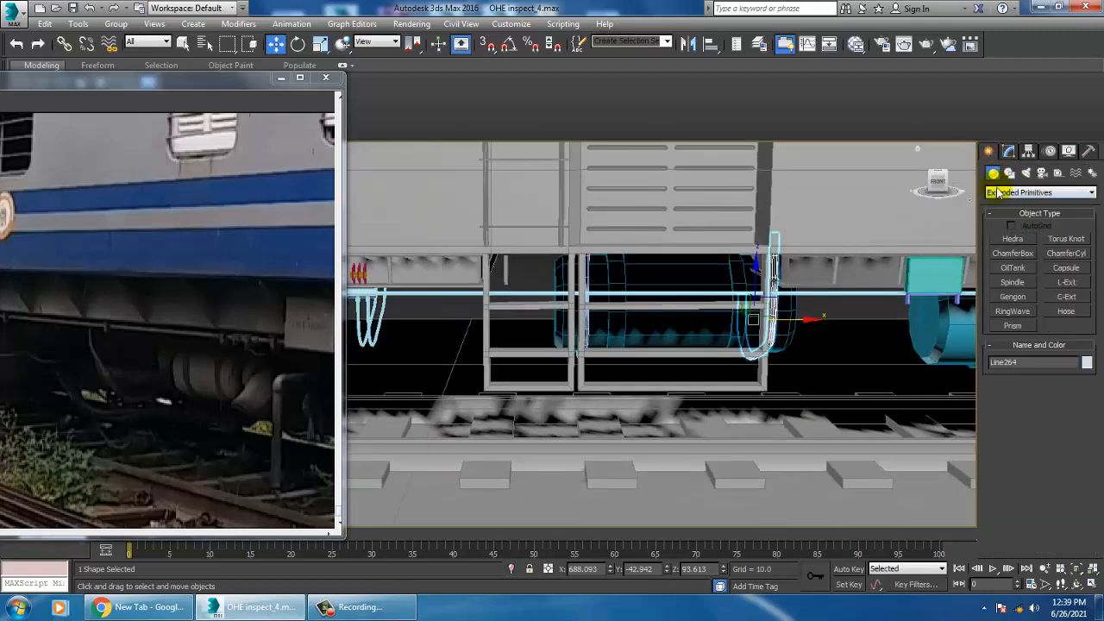
left_click(998, 192)
left_click(1018, 240)
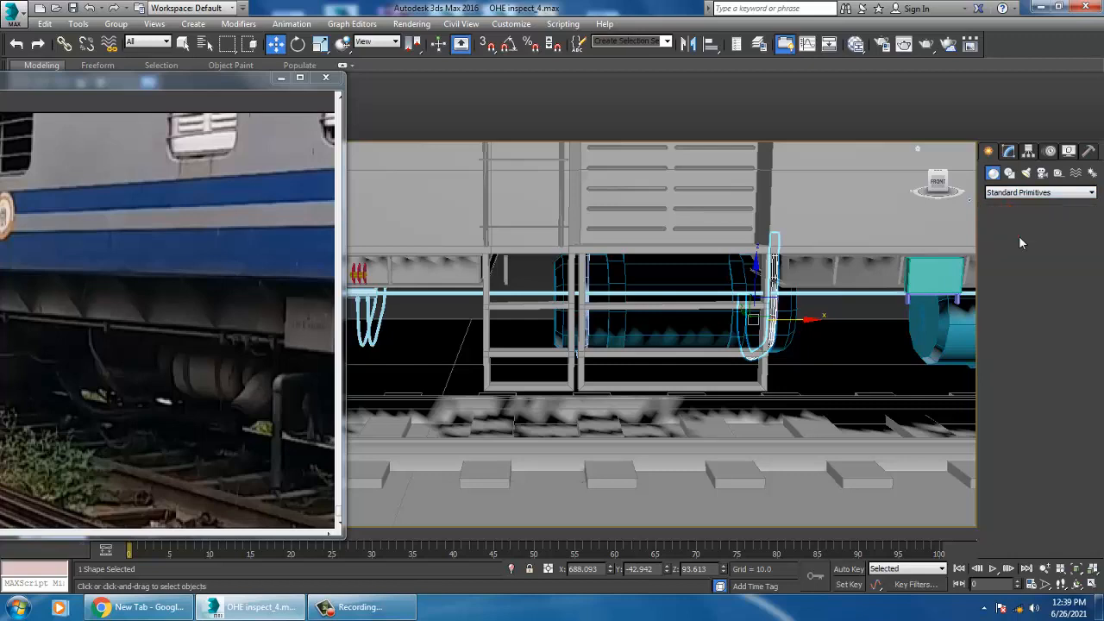
key("alt+w")
middle_click(836, 256)
key("alt+w")
middle_click_drag(819, 262, 560, 308)
scroll(763, 273, "down", 4)
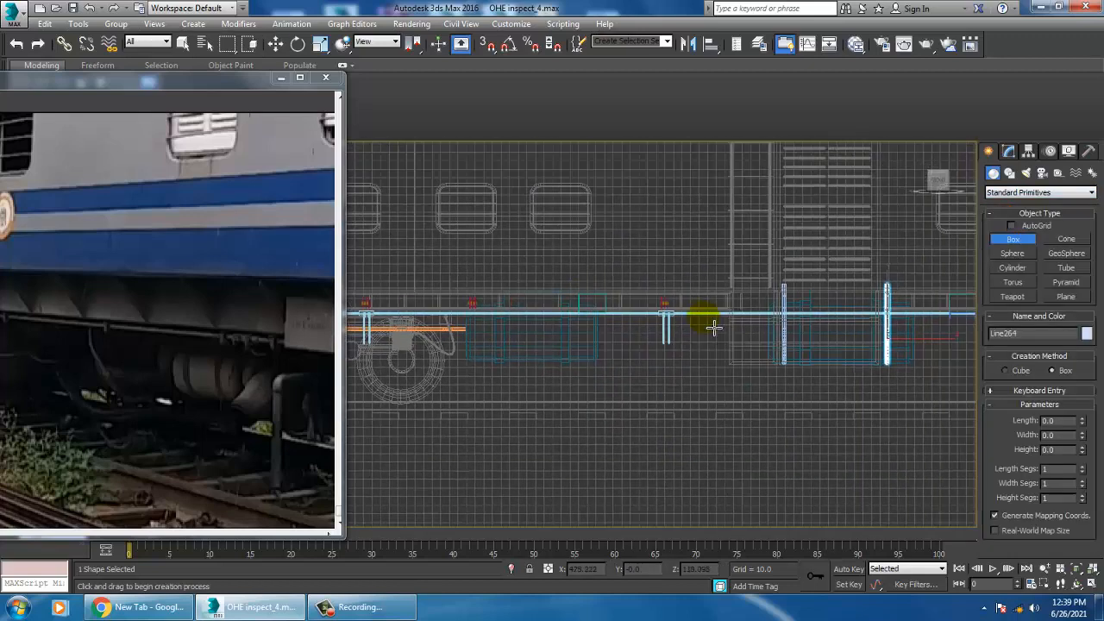
scroll(713, 324, "up", 2)
left_click_drag(610, 304, 687, 356)
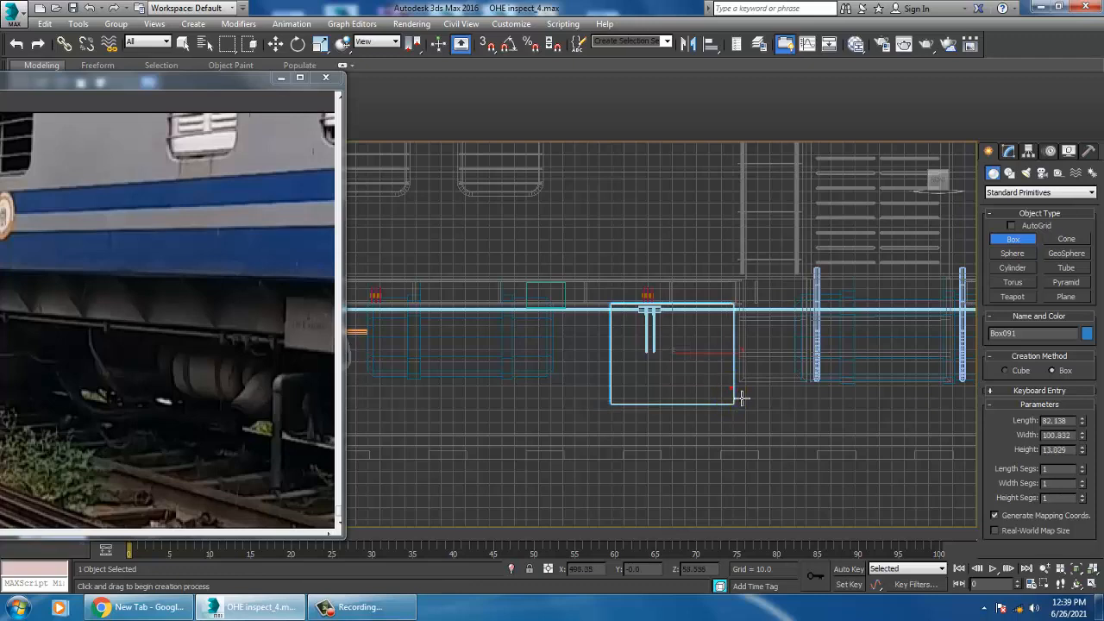
Move the box along Y toward the coach's near side, to about Y -88, and scale it along Y to roughly twice its depth.
key("alt+w")
middle_click(799, 423)
key("z")
key("alt+w")
middle_click_drag(799, 424, 789, 396, "alt")
scroll(783, 371, "down", 7)
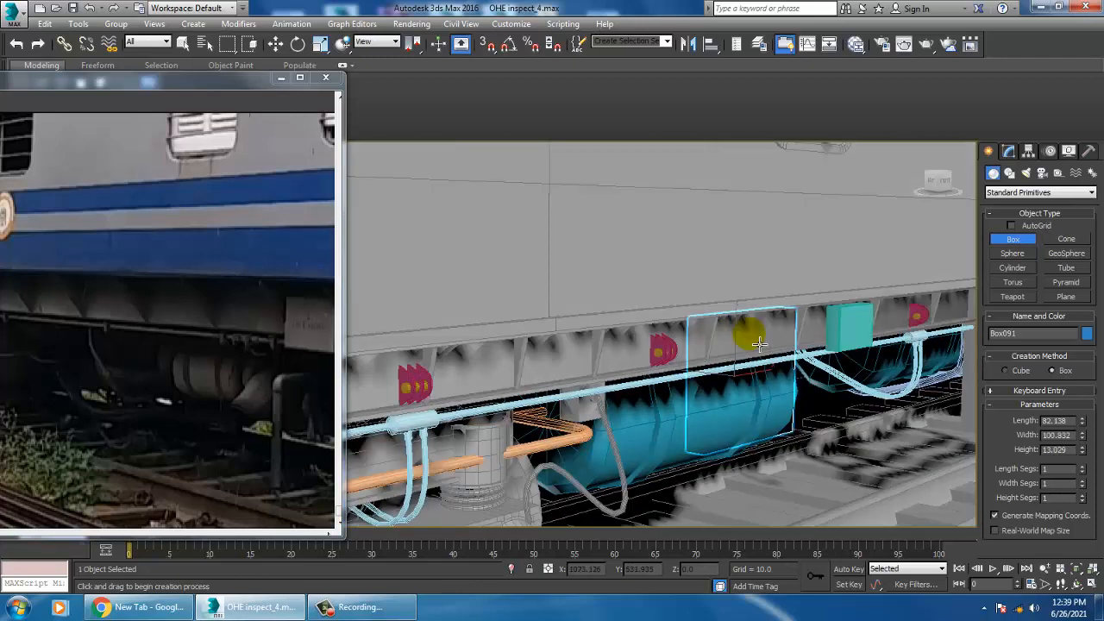
key("w")
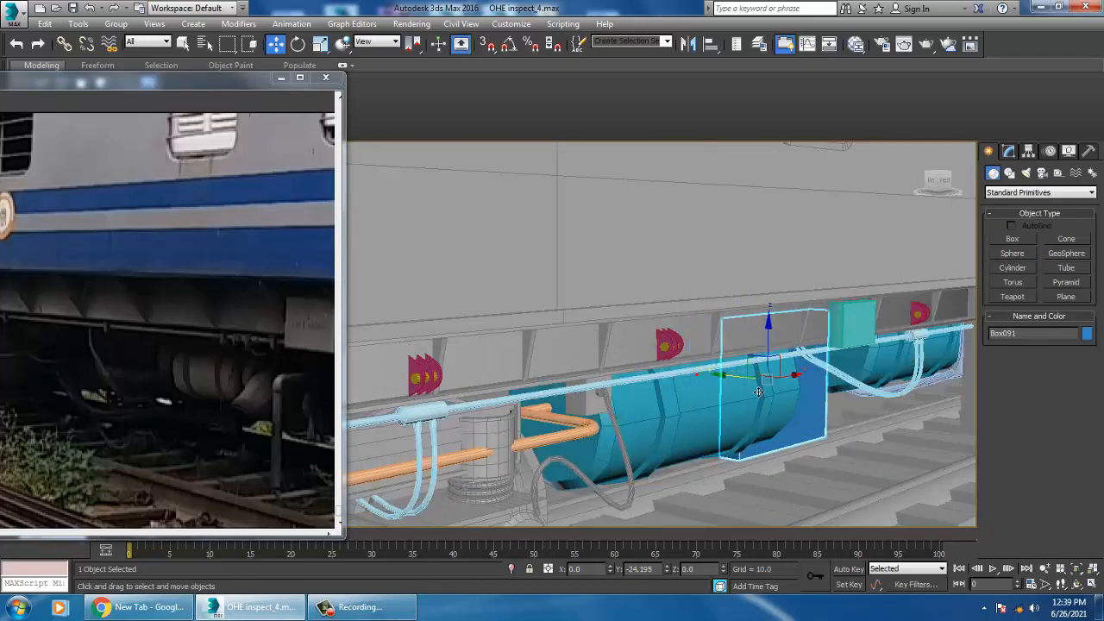
left_click_drag(758, 392, 833, 395)
middle_click_drag(833, 395, 746, 326, "alt")
key("r")
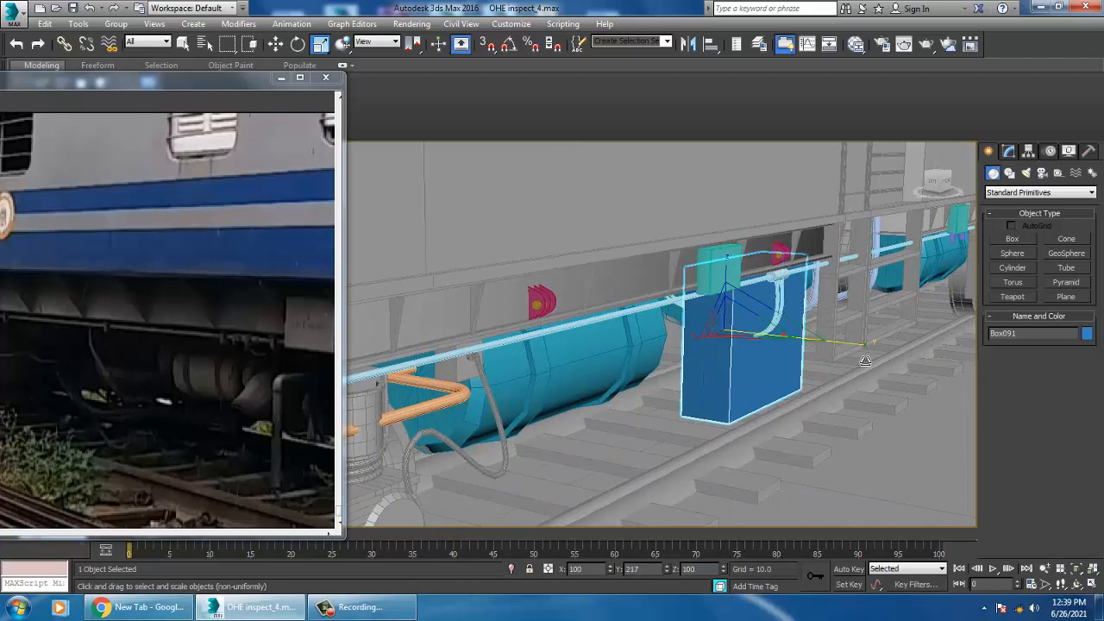
Shift the box inward under the coach and along it toward the door steps, to about X 505, Y -63.
key("w")
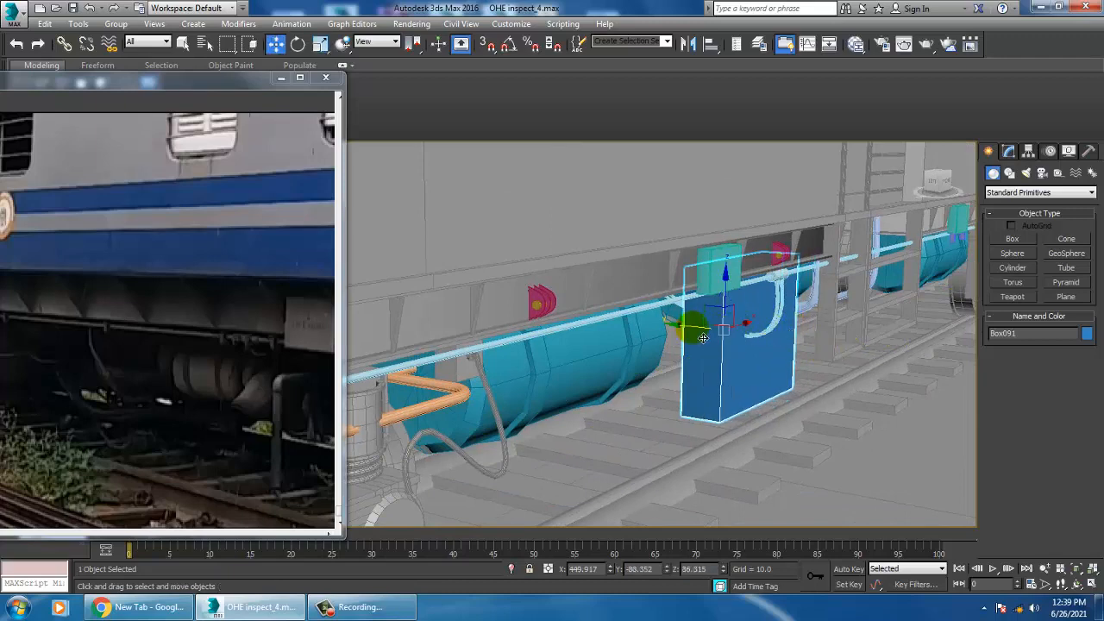
left_click_drag(693, 328, 653, 326)
middle_click_drag(820, 336, 767, 326, "alt")
mouse_move(780, 330)
middle_mouse_down()
mouse_move(741, 318)
mouse_move(770, 320)
middle_mouse_up()
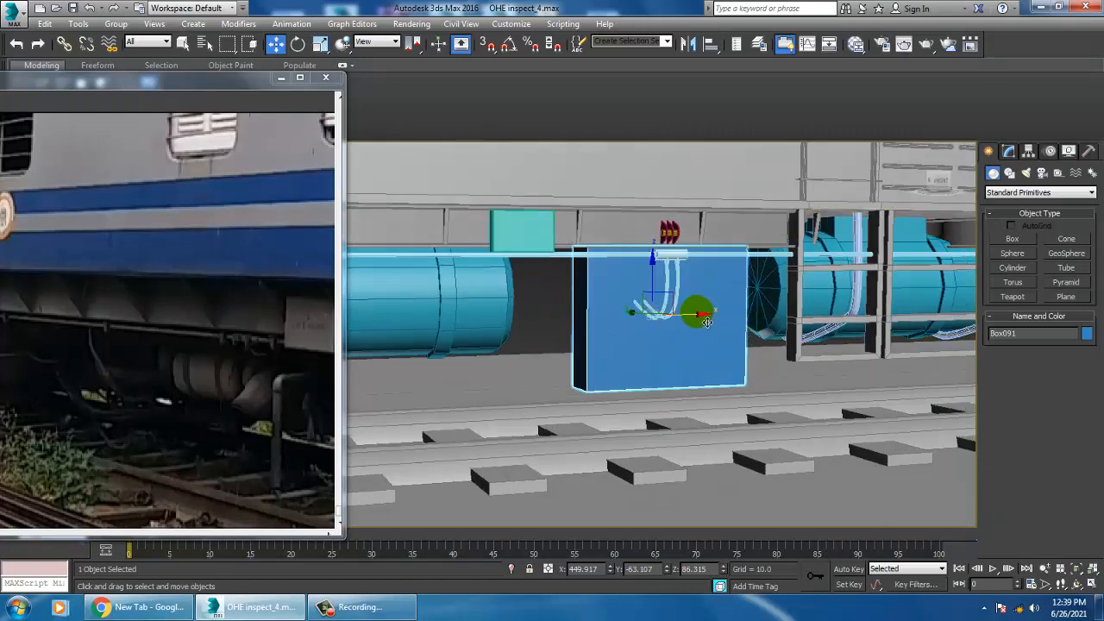
left_click_drag(702, 324, 795, 313)
middle_click_drag(795, 314, 752, 336, "alt")
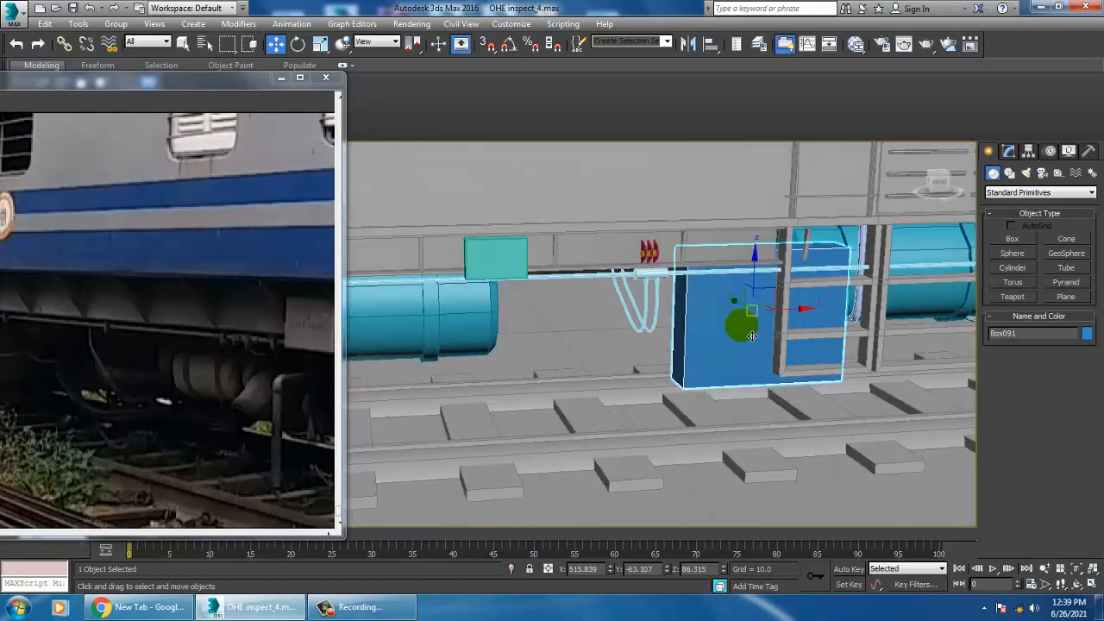
left_click_drag(792, 322, 775, 321)
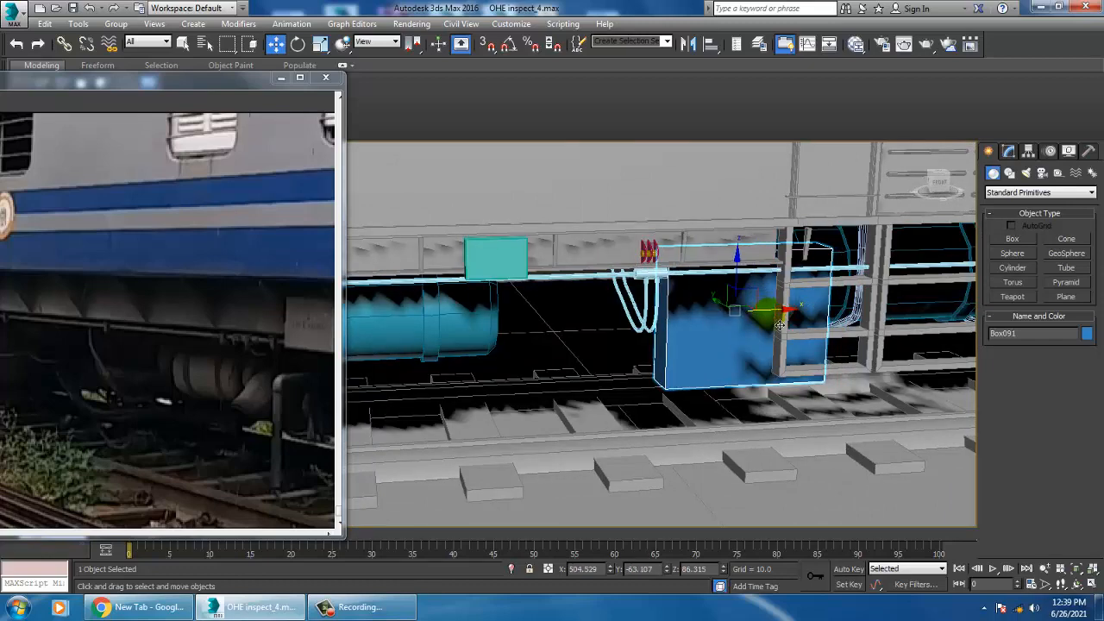
middle_click_drag(779, 324, 781, 333, "alt")
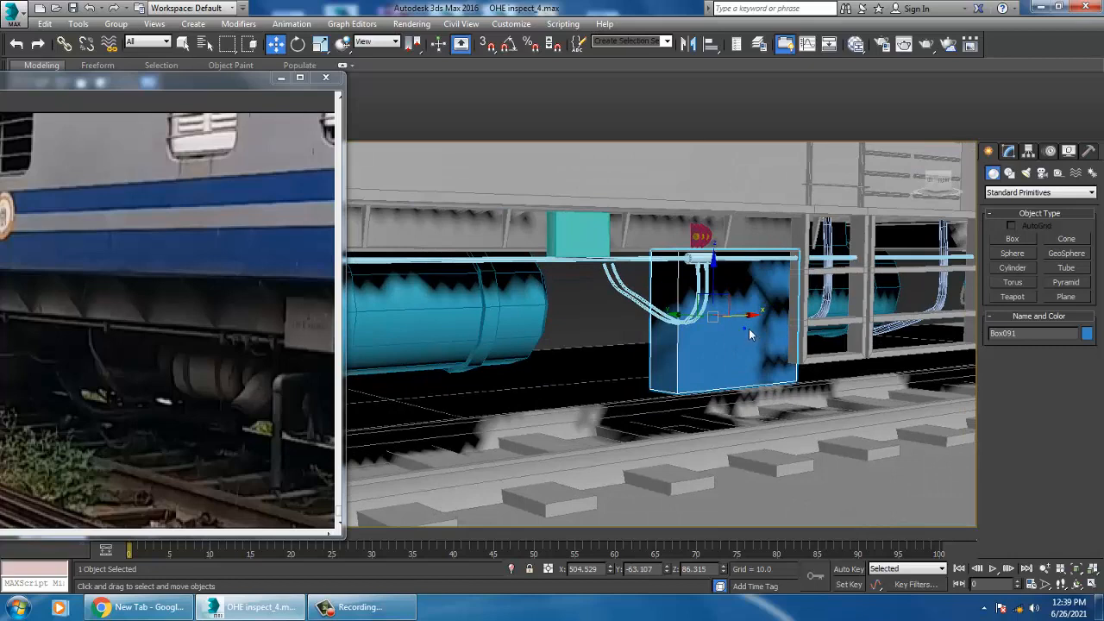
Convert the equipment box to an Editable Poly.
right_click(750, 335)
mouse_move(839, 468)
left_click(940, 477)
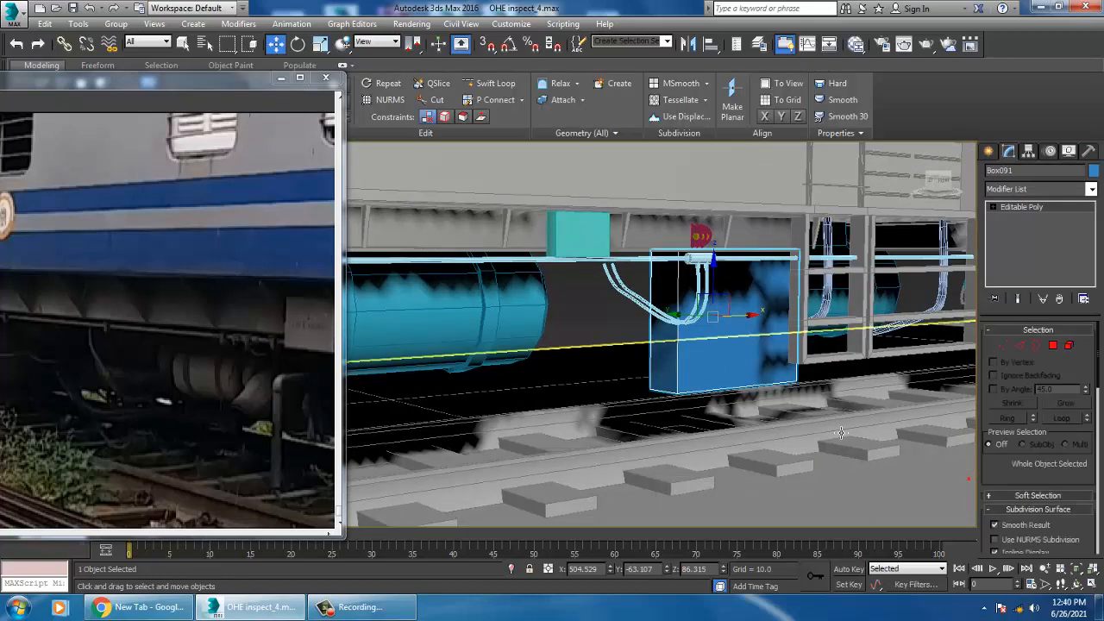
Inset the equipment box's front face and both end faces individually by polygon, with an amount of about 1.9.
key("4")
left_click(759, 362)
left_click(669, 357, "ctrl")
middle_click_drag(835, 358, 795, 352, "alt")
left_click(804, 363, "ctrl")
left_click(1084, 376)
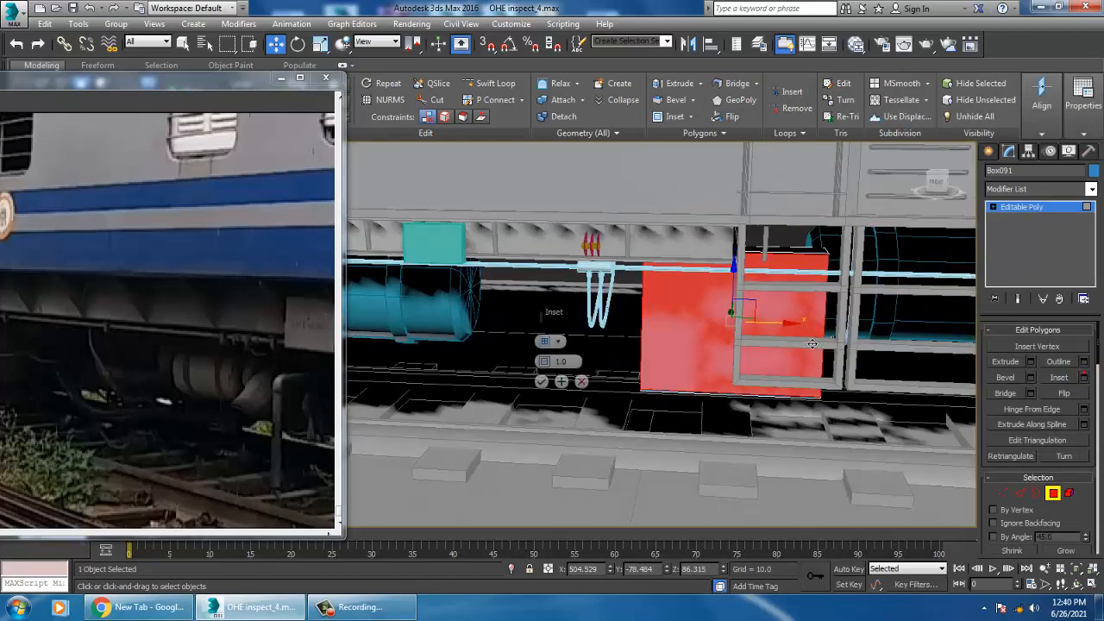
left_click(562, 342)
left_click(587, 363)
middle_click_drag(735, 352, 792, 348, "alt")
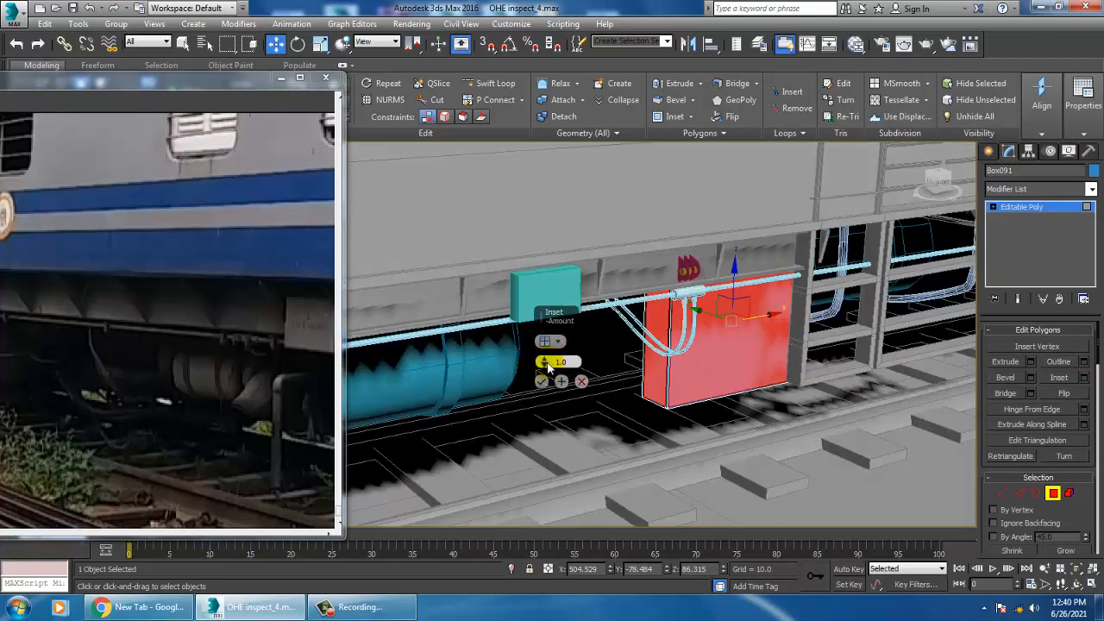
left_click_drag(544, 365, 545, 363)
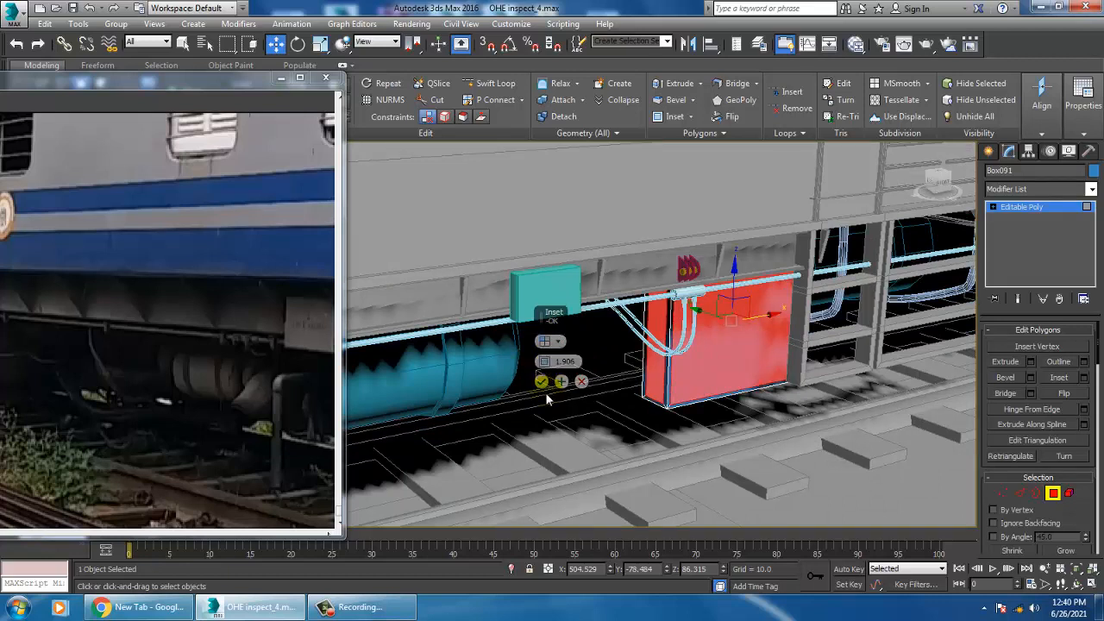
left_click(541, 381)
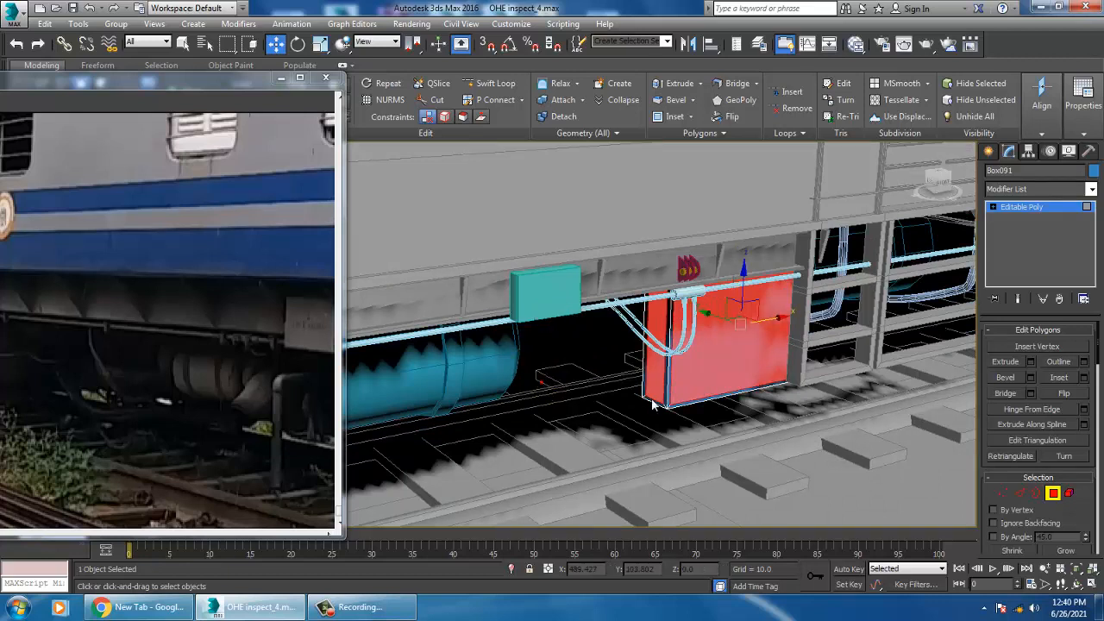
Bevel the inset faces of the equipment box and leave polygon editing.
left_click(1029, 378)
left_click_drag(545, 365, 547, 399)
left_click(541, 401)
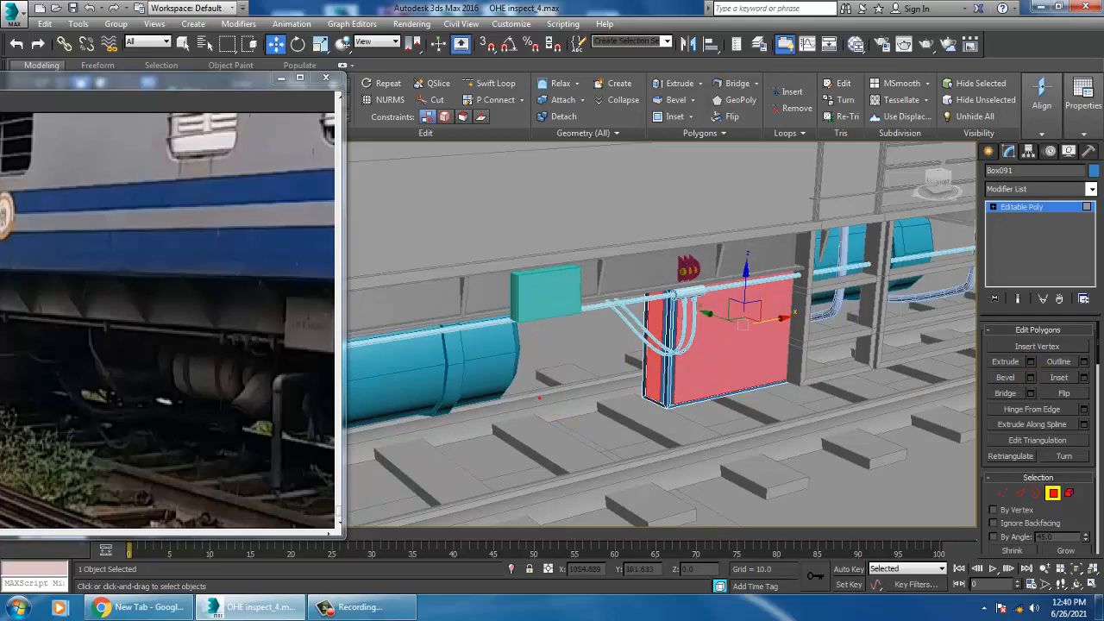
left_click(1026, 211)
Draw a flat cylinder in the front view, centred on the equipment box, about 20.7 in radius and 3.5 high.
scroll(762, 348, "down", 4)
middle_click_drag(766, 351, 745, 345, "alt")
middle_click_drag(856, 348, 698, 350)
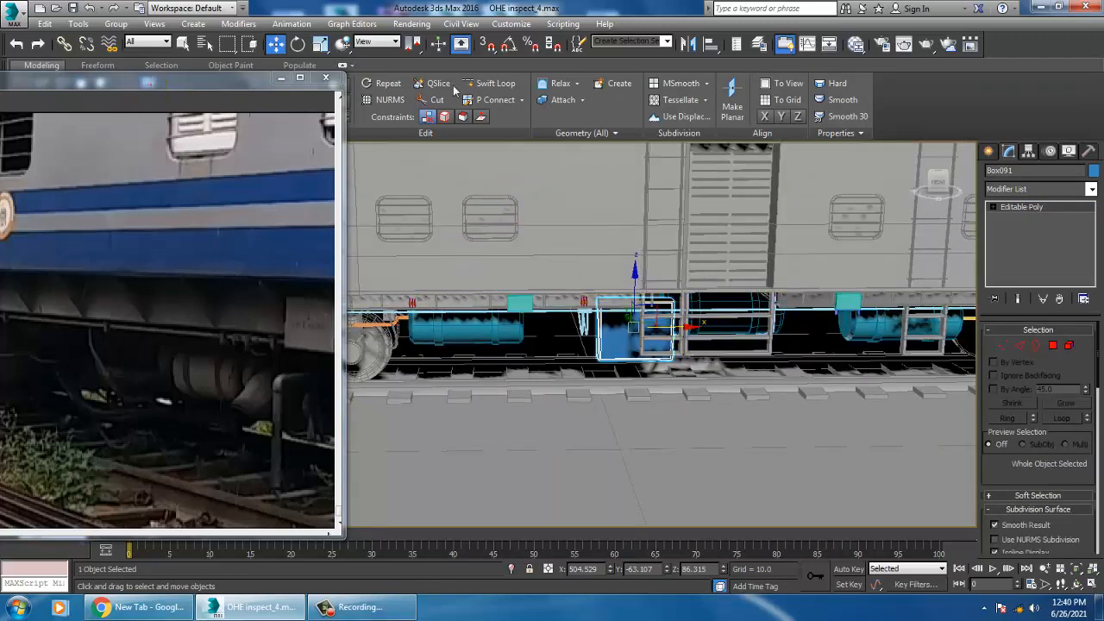
left_click_drag(453, 86, 201, 22)
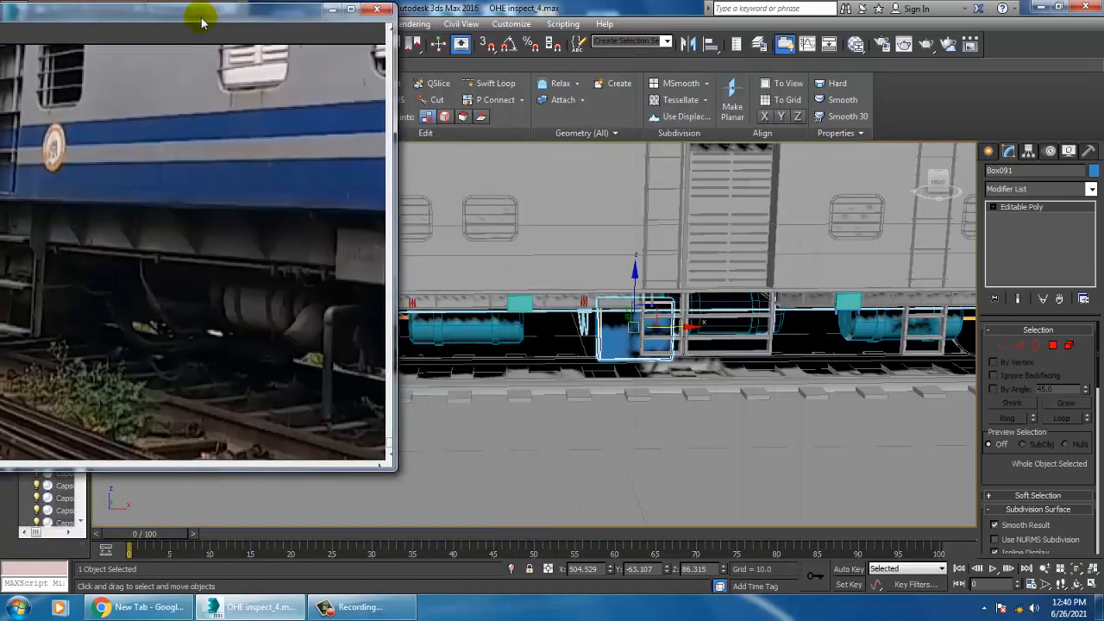
key("alt+w")
key("z")
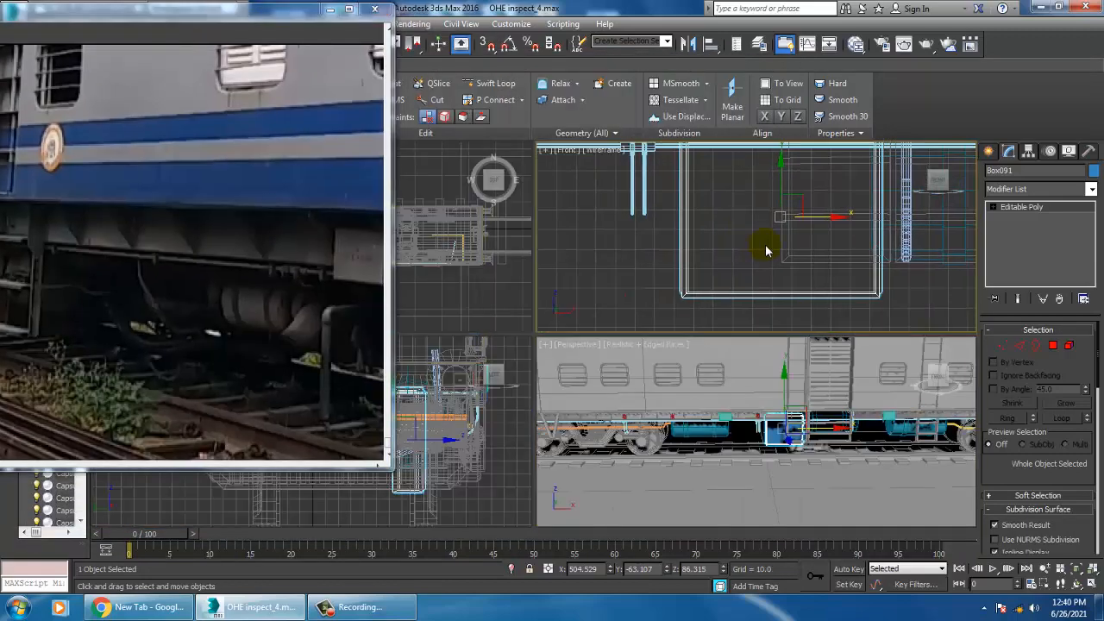
left_click(989, 152)
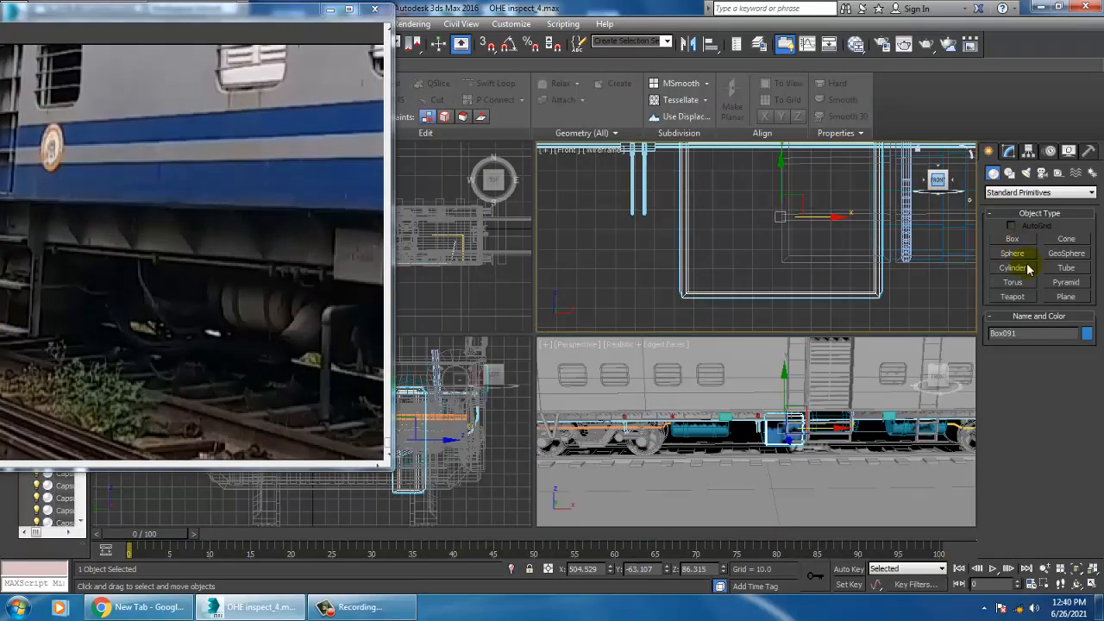
left_click(1017, 267)
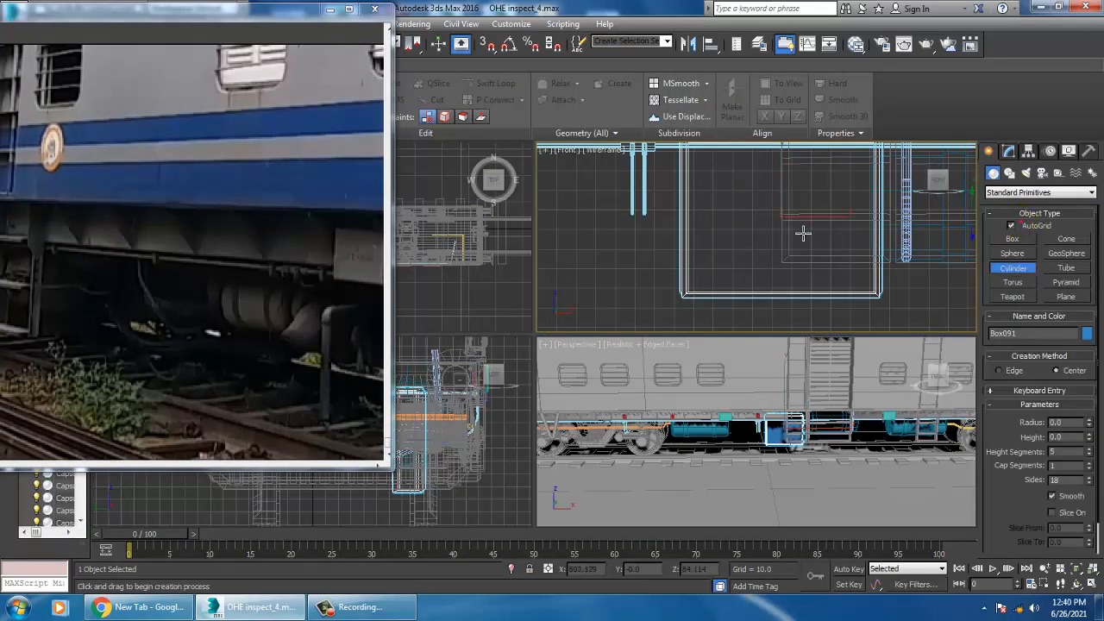
left_click_drag(794, 228, 814, 241)
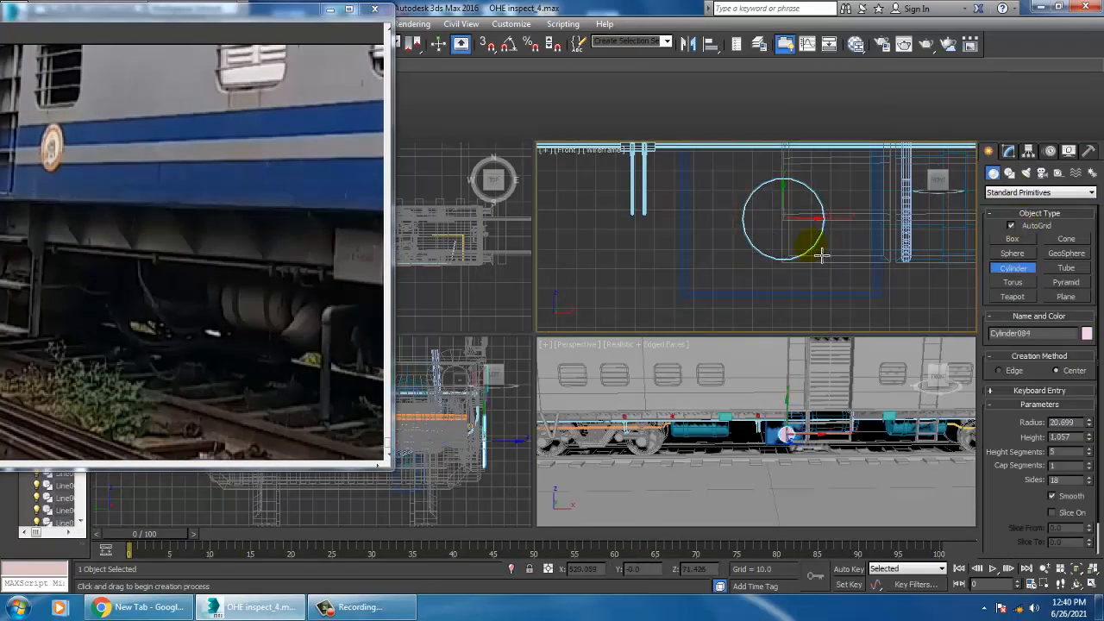
key("w")
Move the cylinder along Y to about -86 so it sits against the equipment box's front face.
middle_click(864, 348)
key("alt+w")
key("alt+w")
key("z")
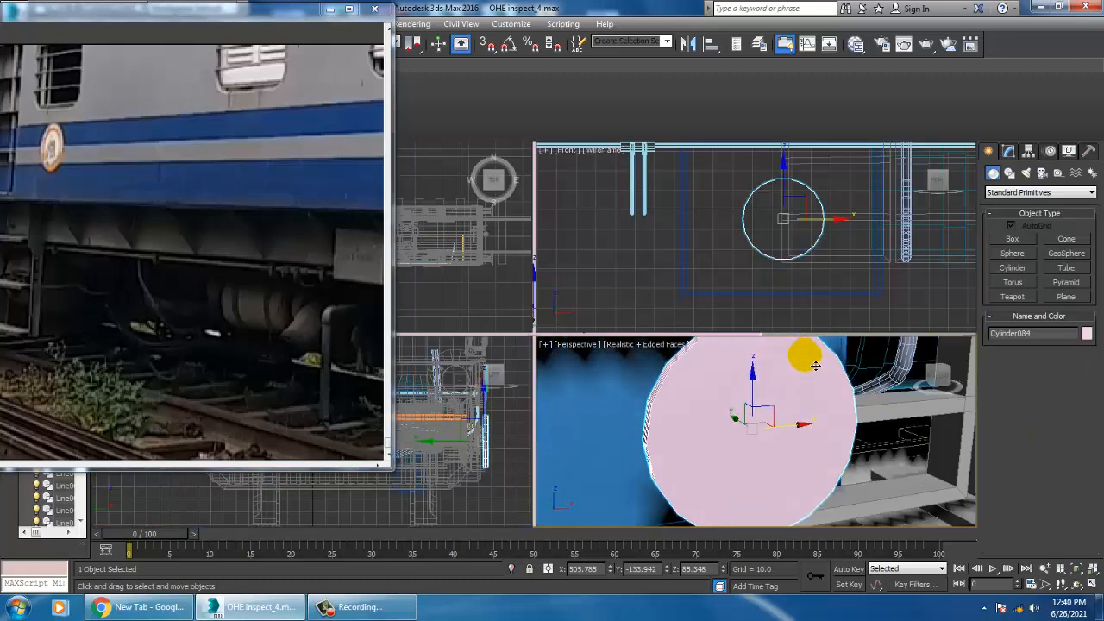
key("alt+w")
scroll(714, 368, "down", 3)
middle_click_drag(715, 367, 635, 352, "alt")
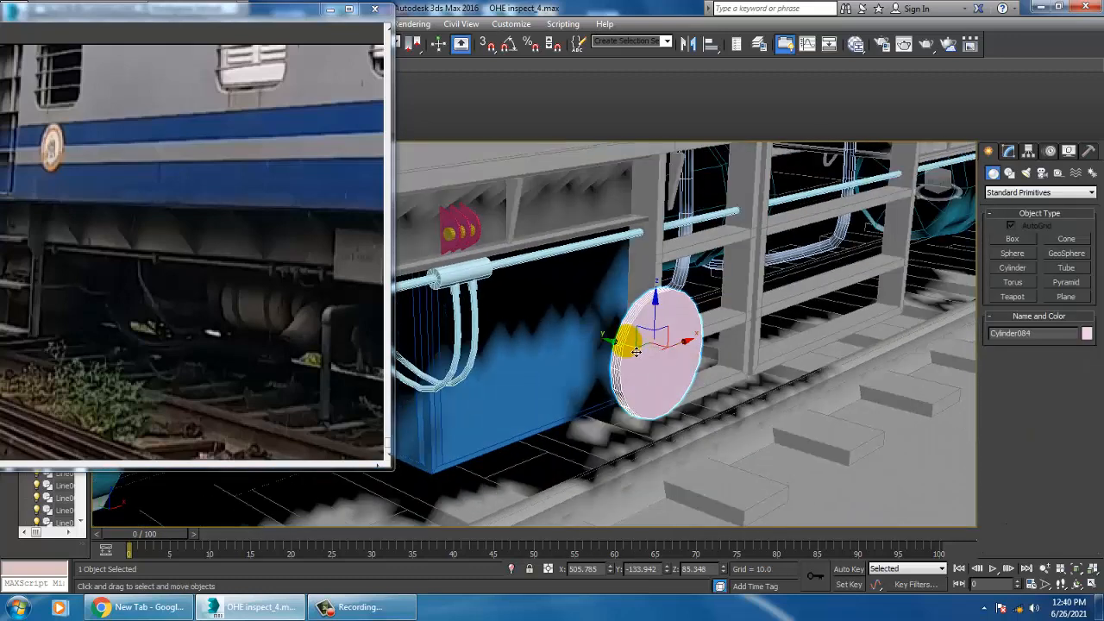
left_click_drag(625, 344, 524, 342)
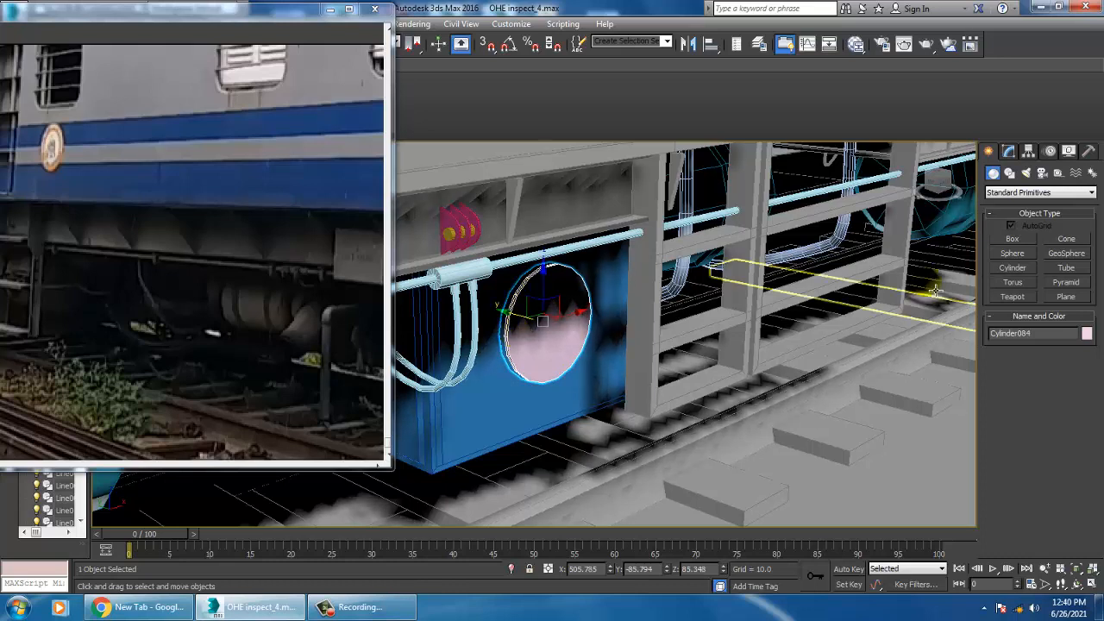
Set the cylinder to 20 sides and 3 height segments.
left_click(1008, 150)
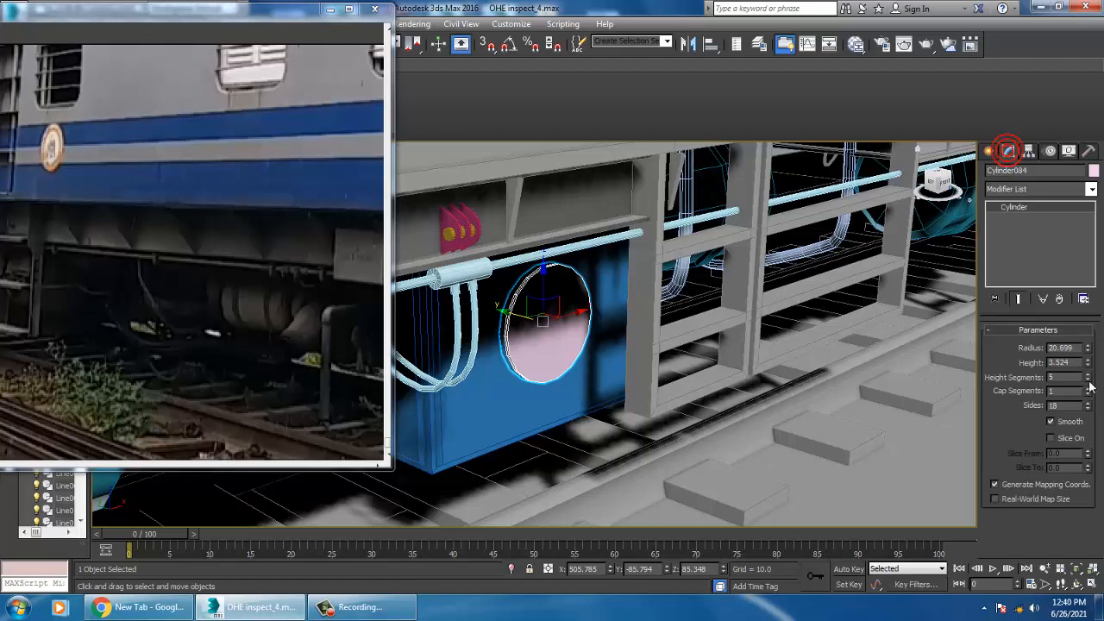
left_click(1088, 411)
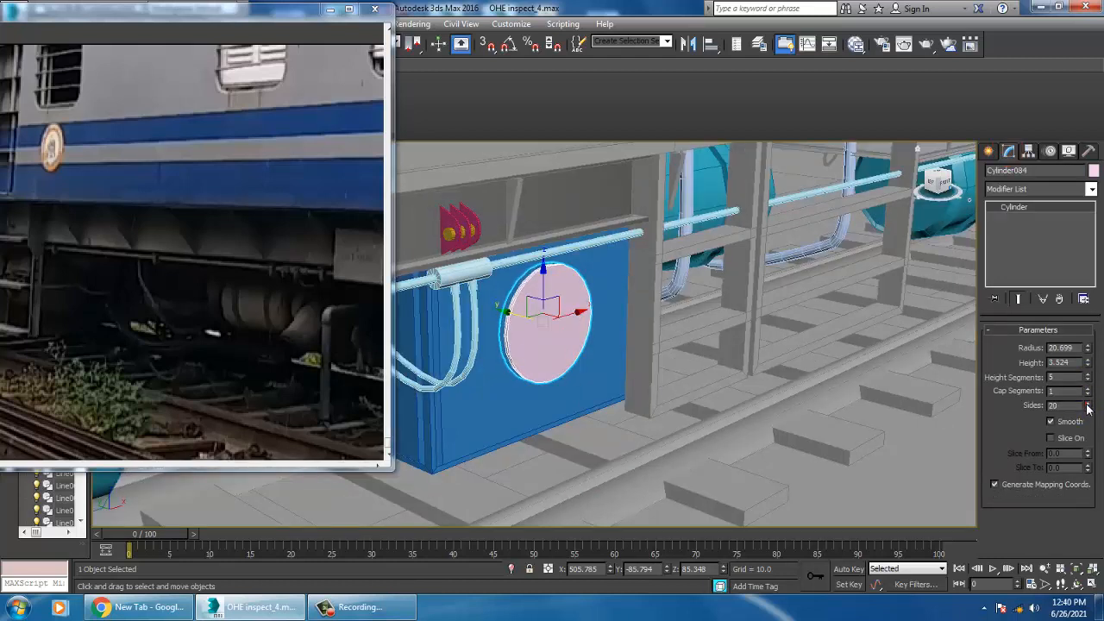
left_click(1088, 382)
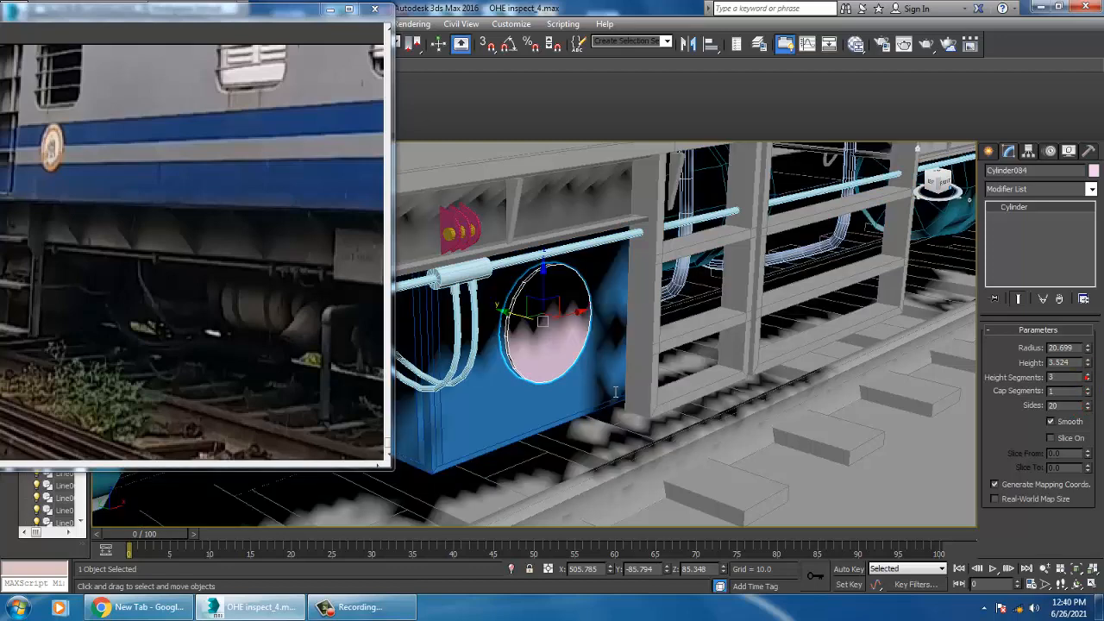
Copy the equipment box together with its round cover along the coach, to a spot behind the mid-coach door steps.
mouse_move(615, 392)
middle_mouse_down("alt")
mouse_move(594, 359)
mouse_move(616, 354)
mouse_move(607, 374)
middle_mouse_up("alt")
left_click(577, 390, "ctrl")
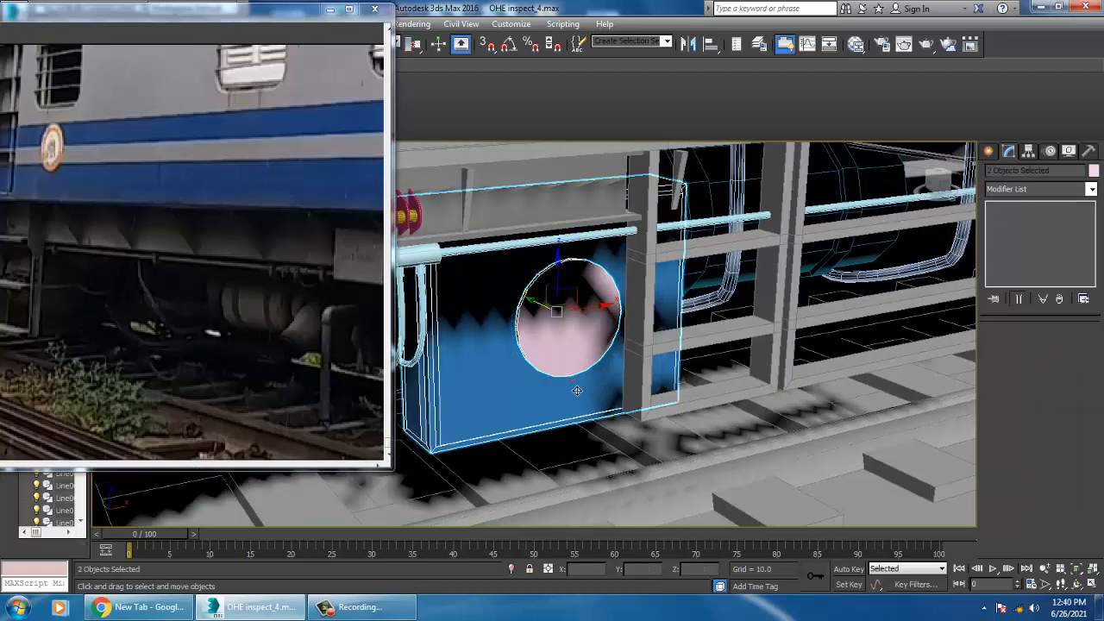
mouse_move(628, 360)
left_mouse_down("alt")
mouse_move(612, 368)
mouse_move(776, 362)
mouse_move(756, 361)
left_mouse_up("alt")
scroll(609, 367, "down", 5)
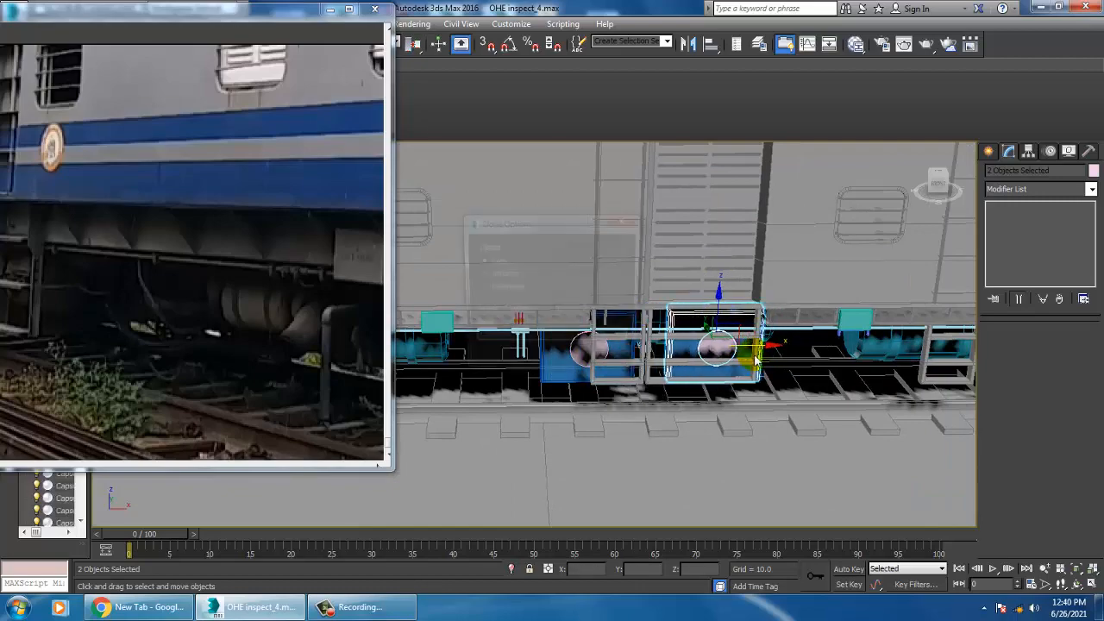
left_click(548, 363)
Select every object in the scene, give them all the same grey object colour, and clear the selection.
scroll(746, 371, "down", 5)
scroll(746, 371, "up", 2)
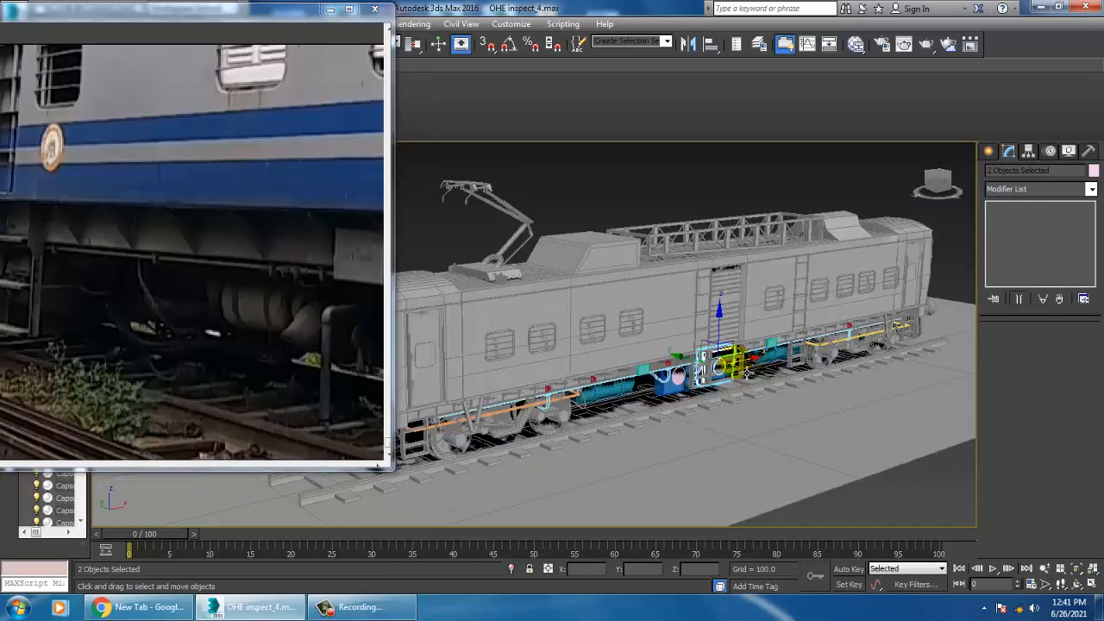
scroll(747, 371, "up", 5)
scroll(757, 368, "down", 2)
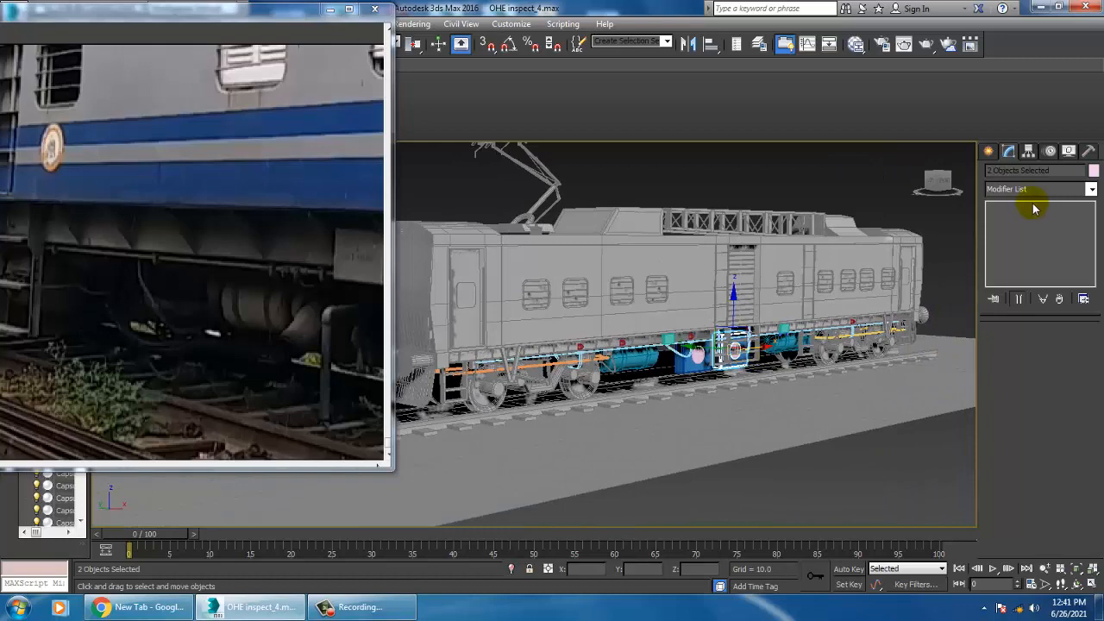
key("ctrl+a")
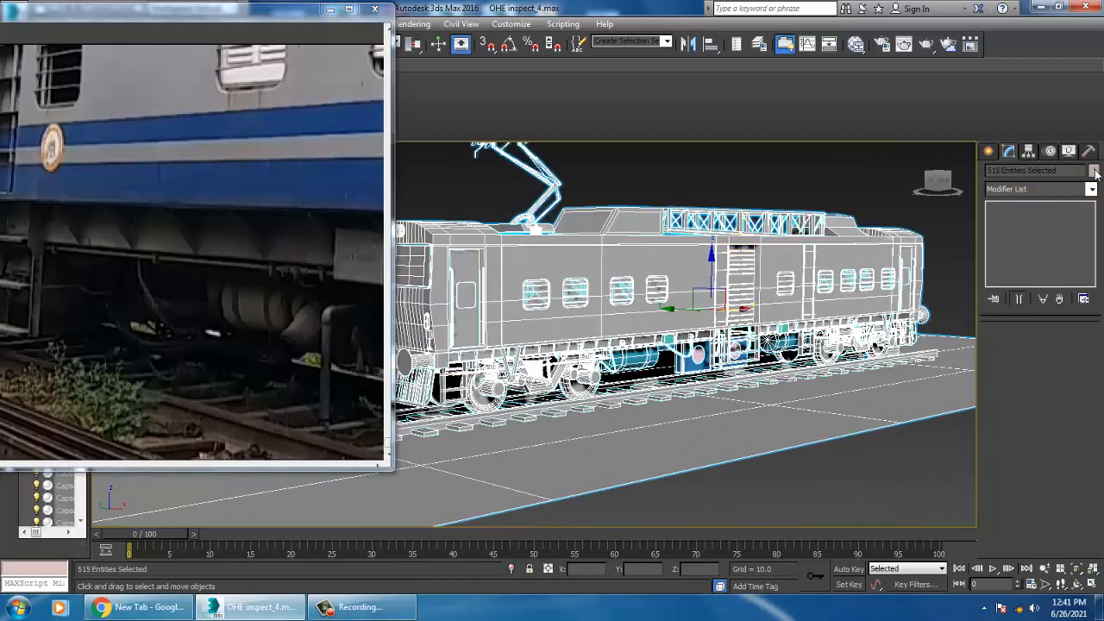
left_click(1093, 171)
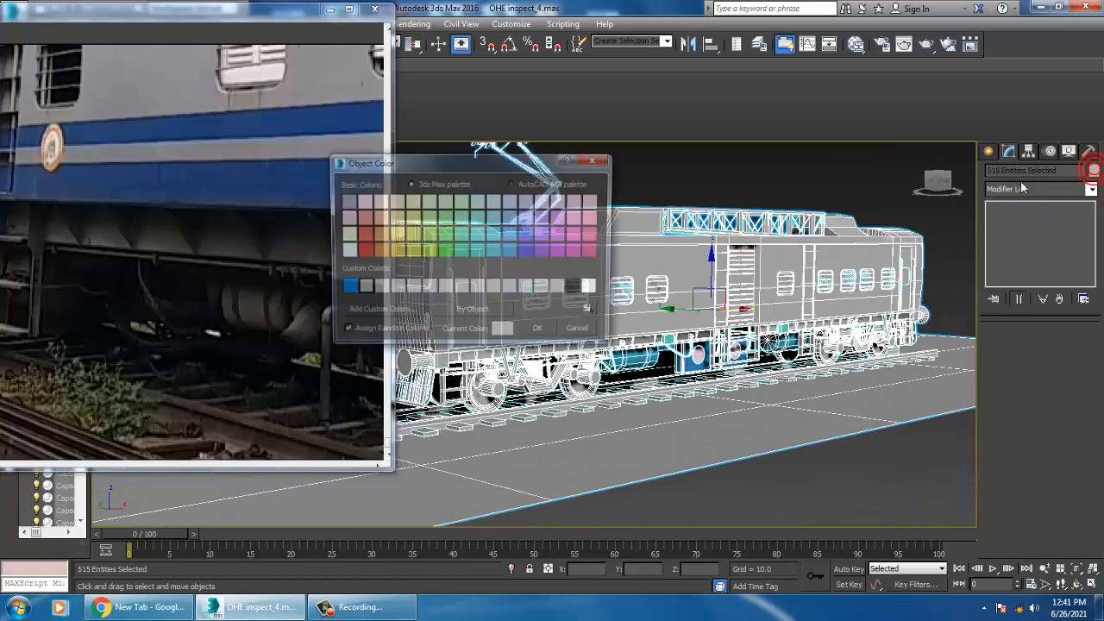
left_click(548, 331)
middle_click_drag(715, 283, 556, 319, "alt")
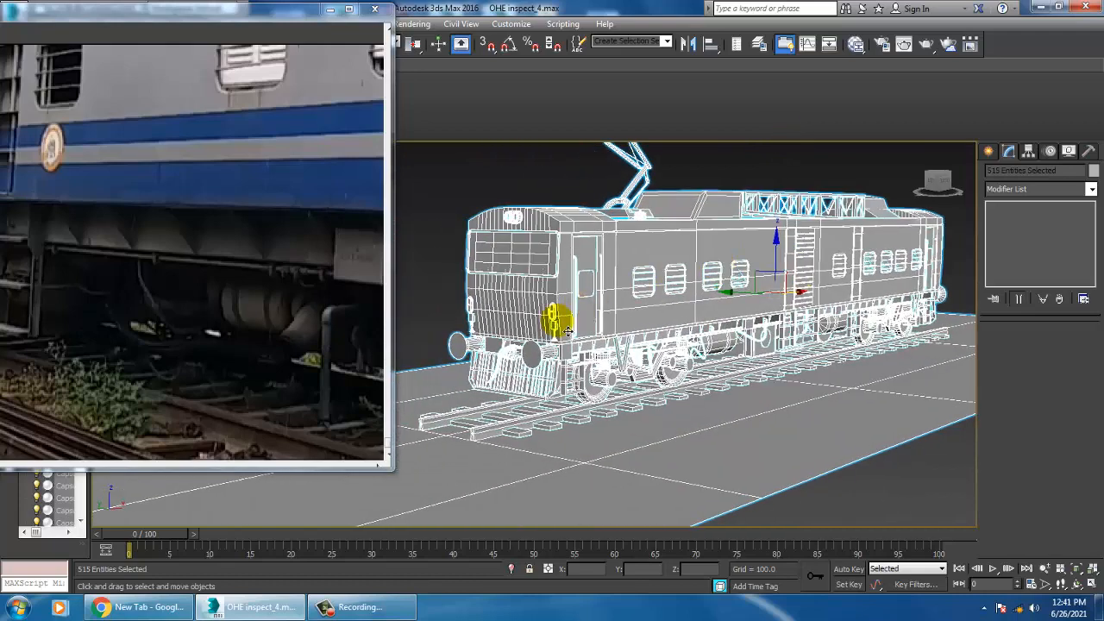
left_click(777, 174)
Compare the coach's bogies, hoses, tanks and underframe equipment with the reference photo for missing parts.
middle_click_drag(690, 362, 752, 375, "alt")
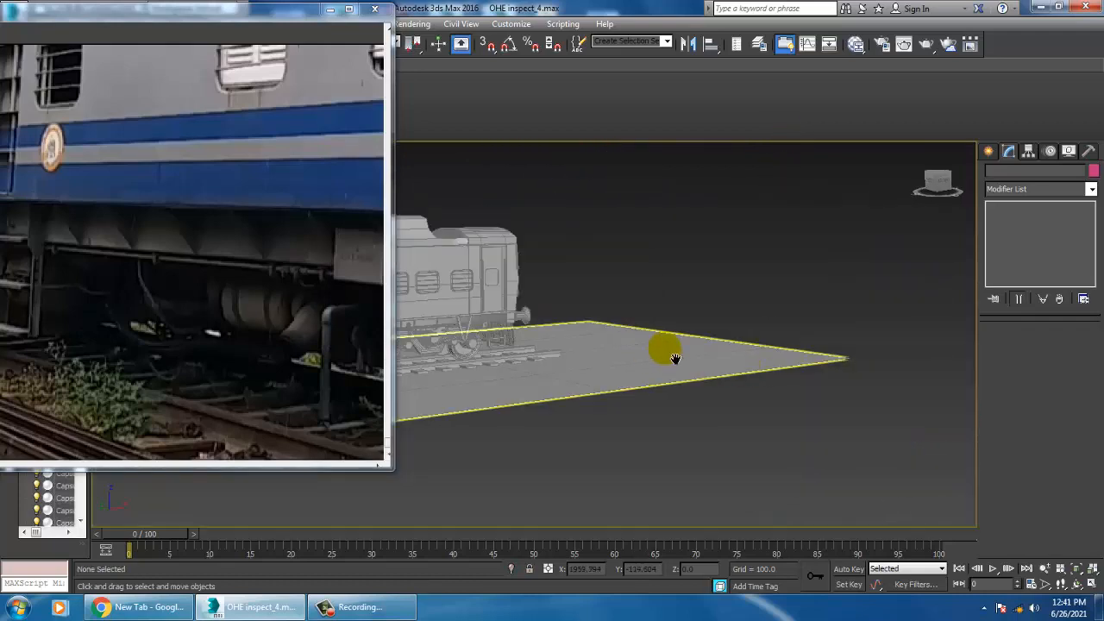
middle_click_drag(674, 359, 645, 367, "alt")
middle_click_drag(837, 348, 651, 346, "alt")
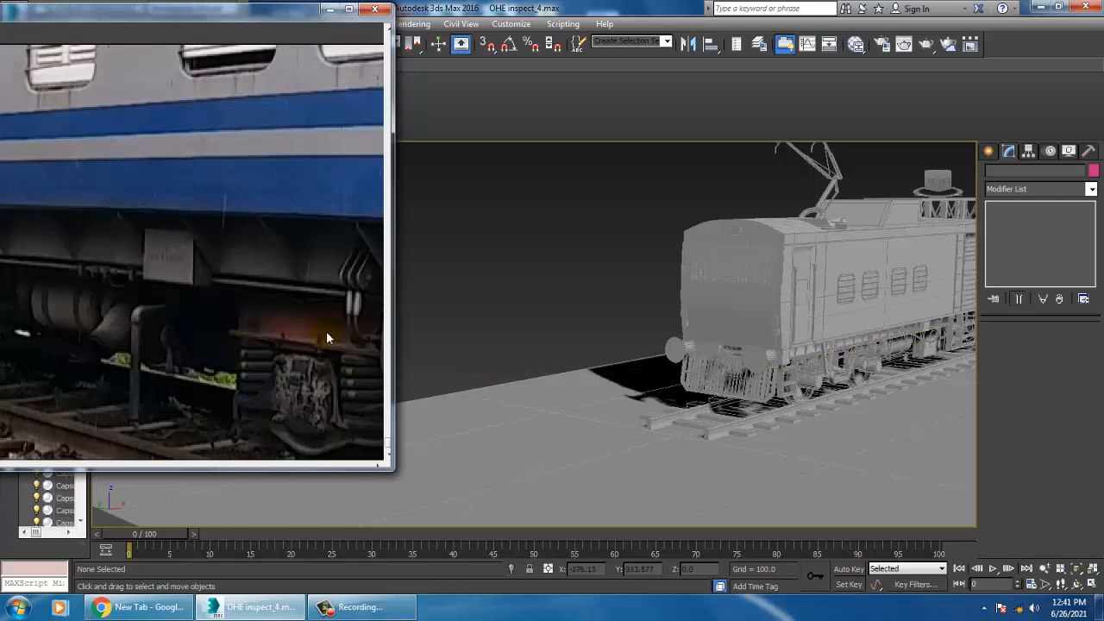
left_click(727, 350)
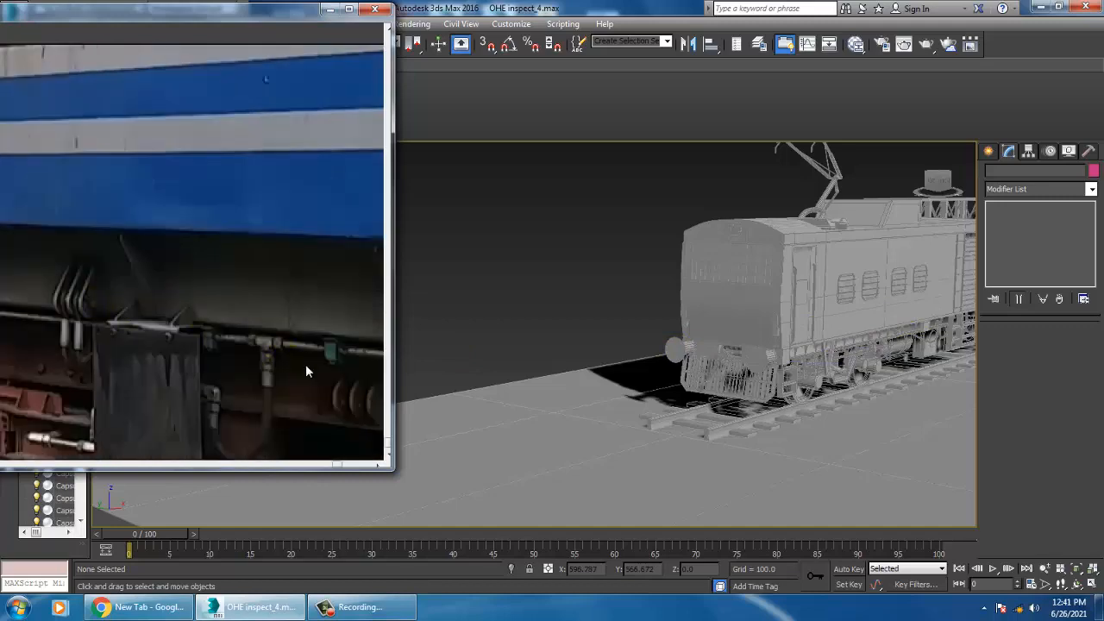
middle_click_drag(866, 362, 695, 384, "alt")
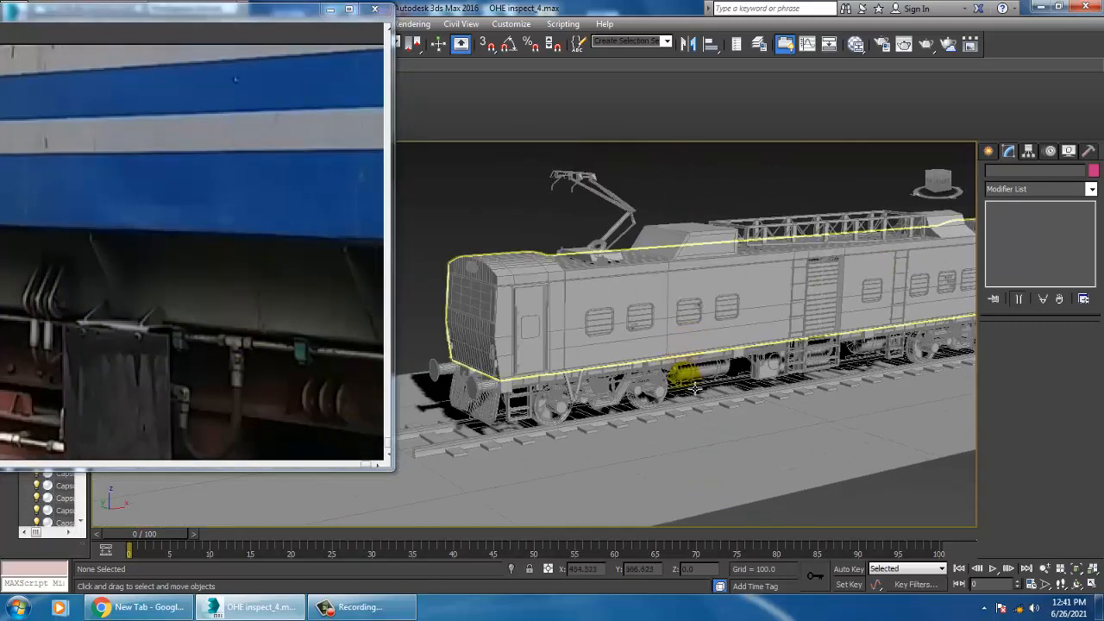
left_click(673, 378)
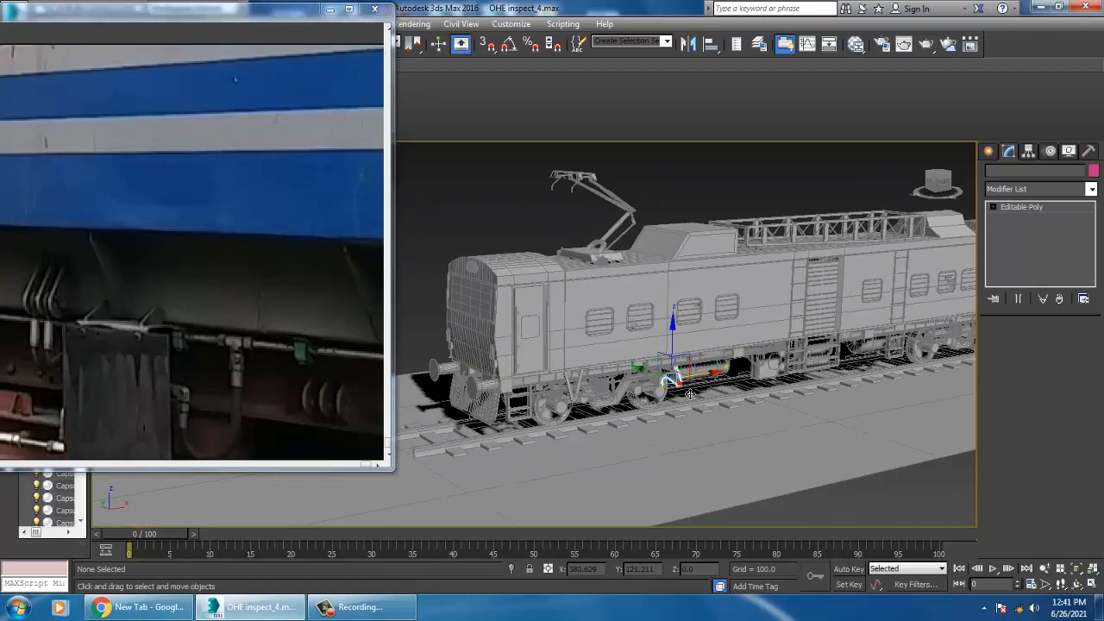
key("z")
scroll(725, 330, "down", 4)
middle_click_drag(730, 323, 714, 337, "alt")
mouse_move(720, 337)
middle_mouse_down()
mouse_move(816, 350)
mouse_move(736, 355)
mouse_move(717, 333)
middle_mouse_up()
scroll(778, 340, "down", 4)
scroll(736, 355, "up", 4)
scroll(640, 352, "down", 8)
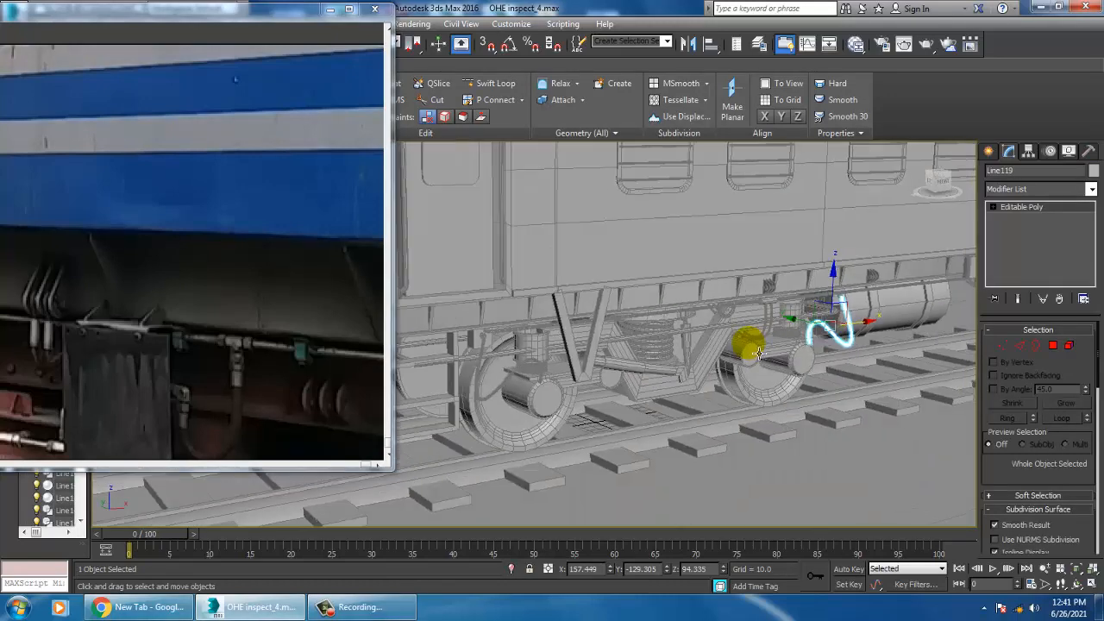
scroll(739, 345, "up", 3)
middle_click_drag(732, 360, 793, 352, "alt")
Minimise the reference photo and display the coach without edged faces to review the whole model.
left_click(331, 10)
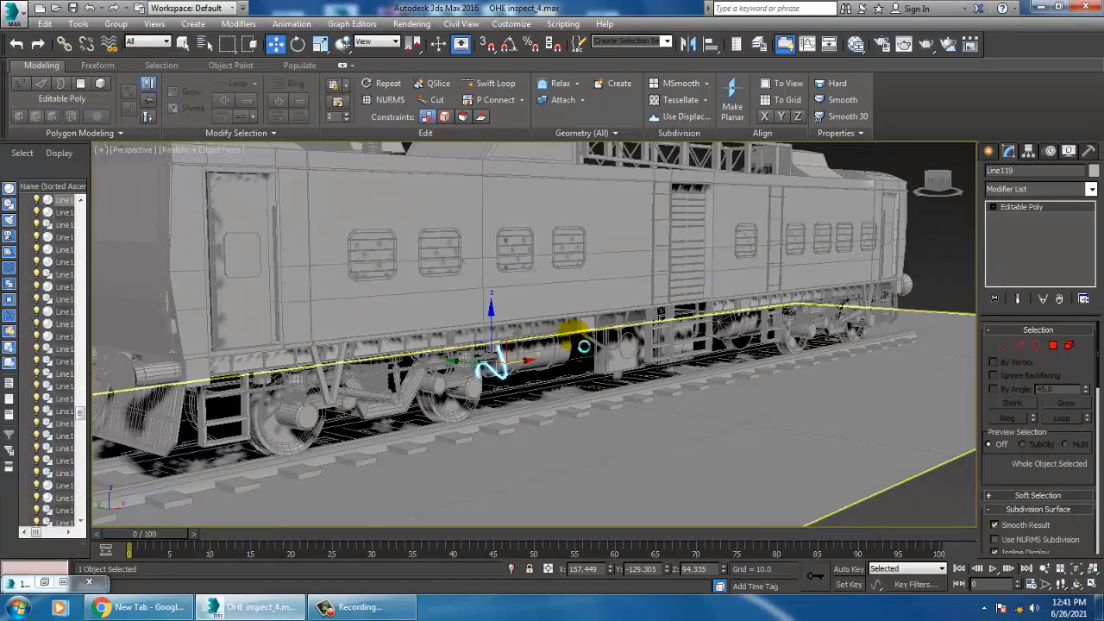
mouse_move(661, 388)
middle_mouse_down("alt")
mouse_move(599, 360)
mouse_move(713, 365)
mouse_move(813, 409)
mouse_move(566, 426)
mouse_move(567, 388)
mouse_move(677, 382)
mouse_move(653, 357)
mouse_move(669, 379)
middle_mouse_up("alt")
scroll(669, 379, "up", 2)
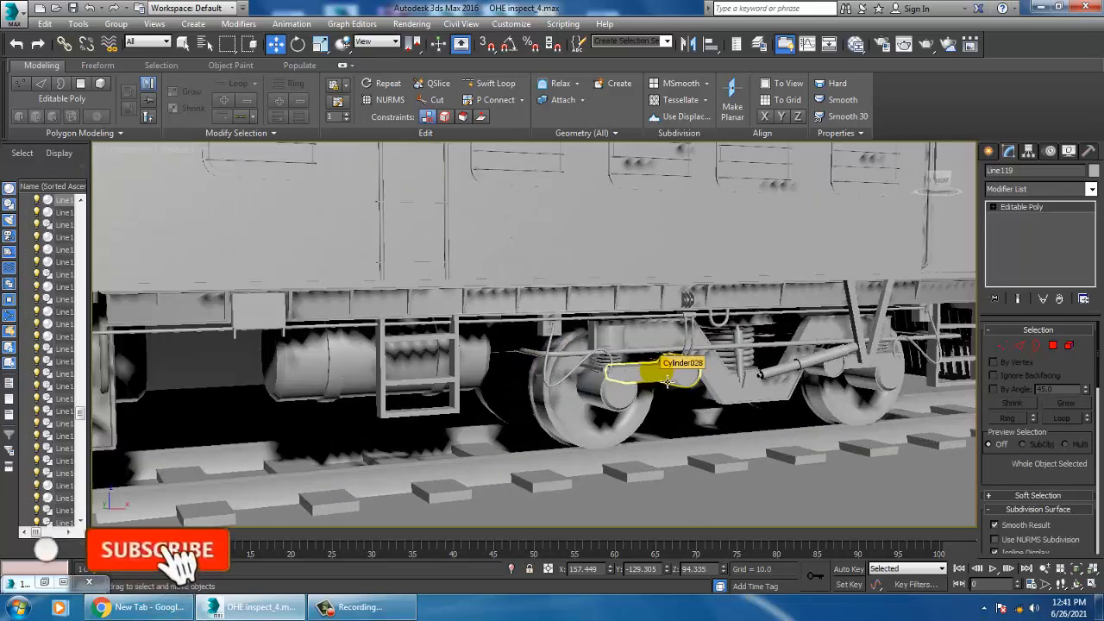
scroll(668, 379, "down", 2)
middle_click_drag(665, 374, 598, 399, "alt")
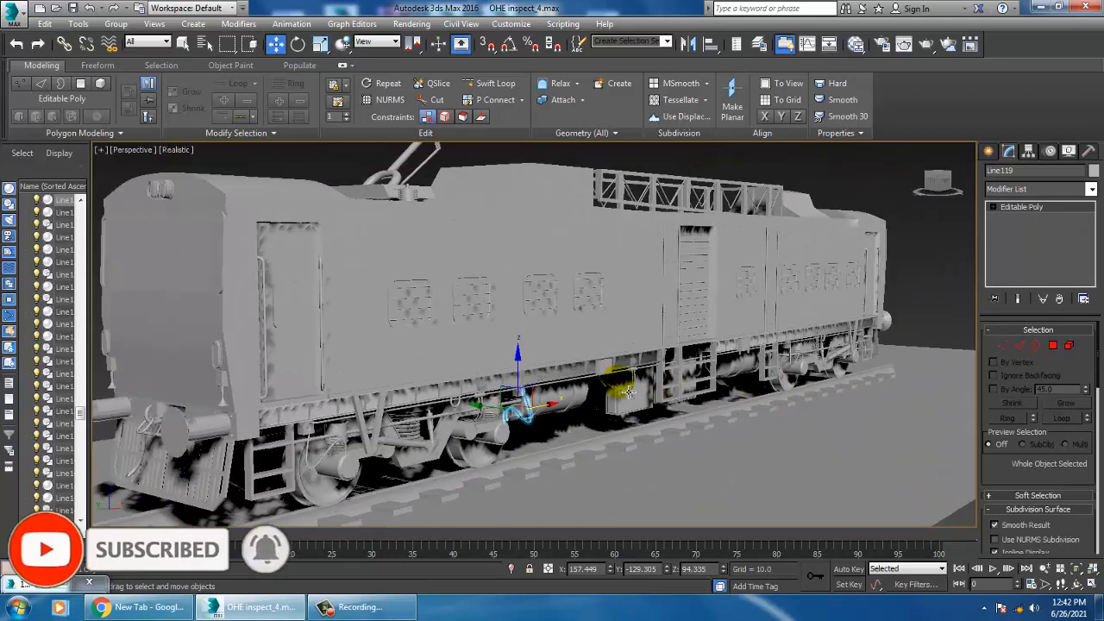
Select the two lamps on the coach's end face, give them a magenta object colour, and clear the selection.
middle_click_drag(269, 396, 357, 382, "alt")
left_click(356, 355)
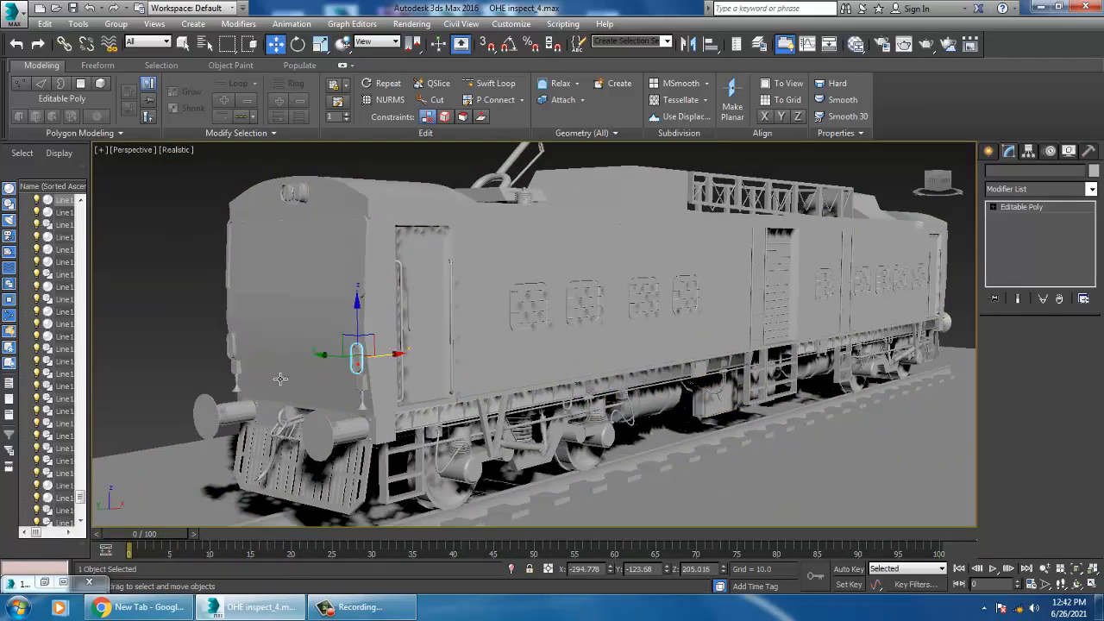
left_click(234, 360, "ctrl")
left_click(1093, 169)
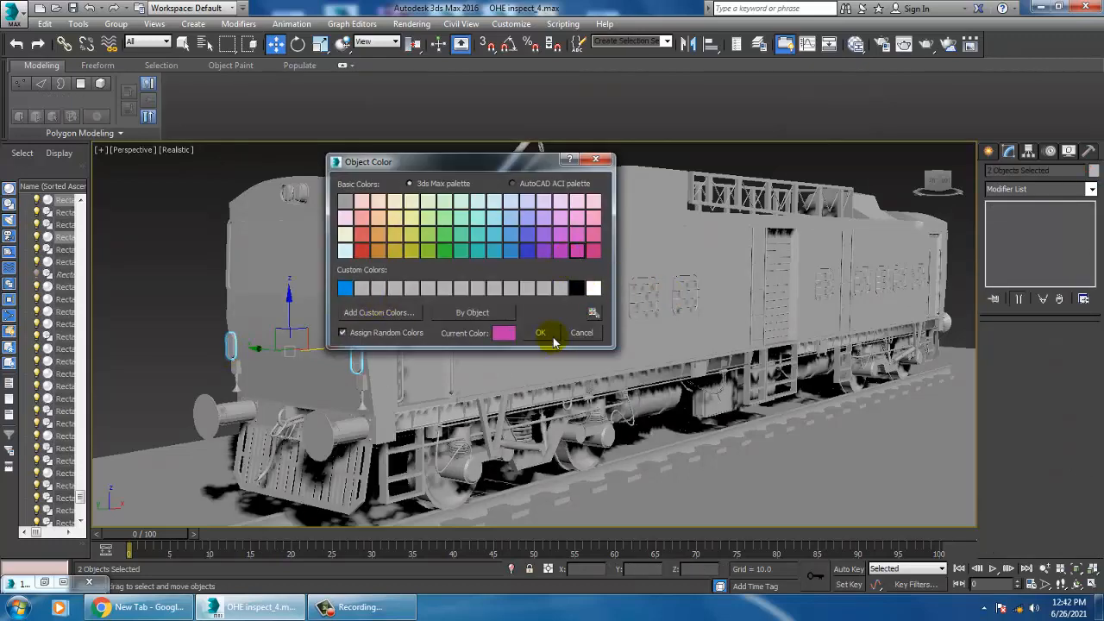
left_click(541, 333)
left_click(184, 285)
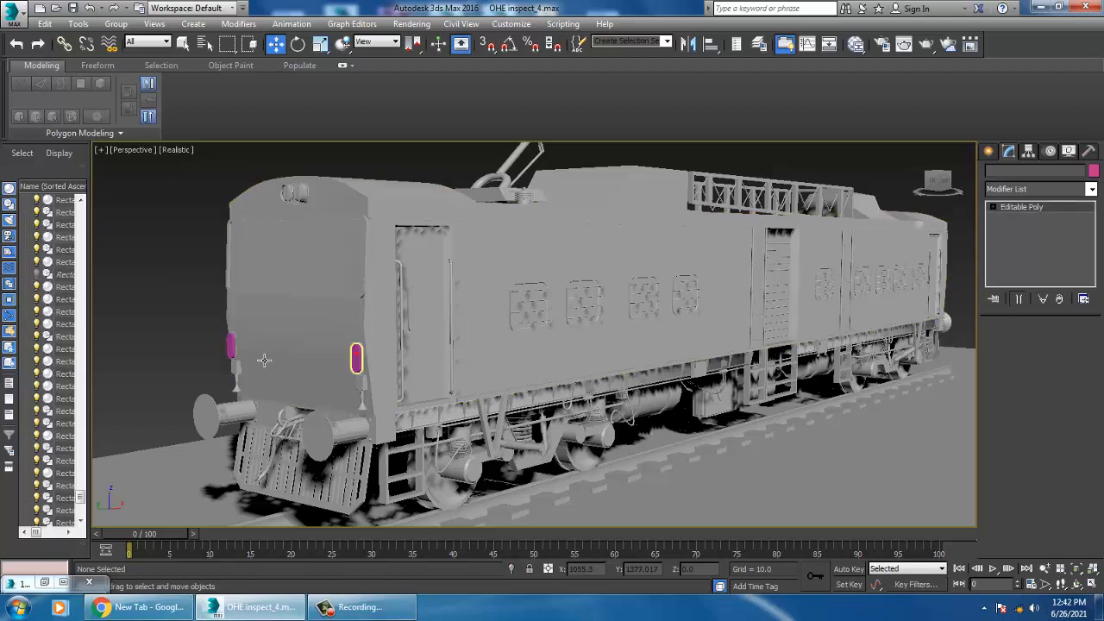
Change the object colour of both end-face lamps to red and clear the selection.
left_click(356, 357)
left_click(232, 348, "ctrl")
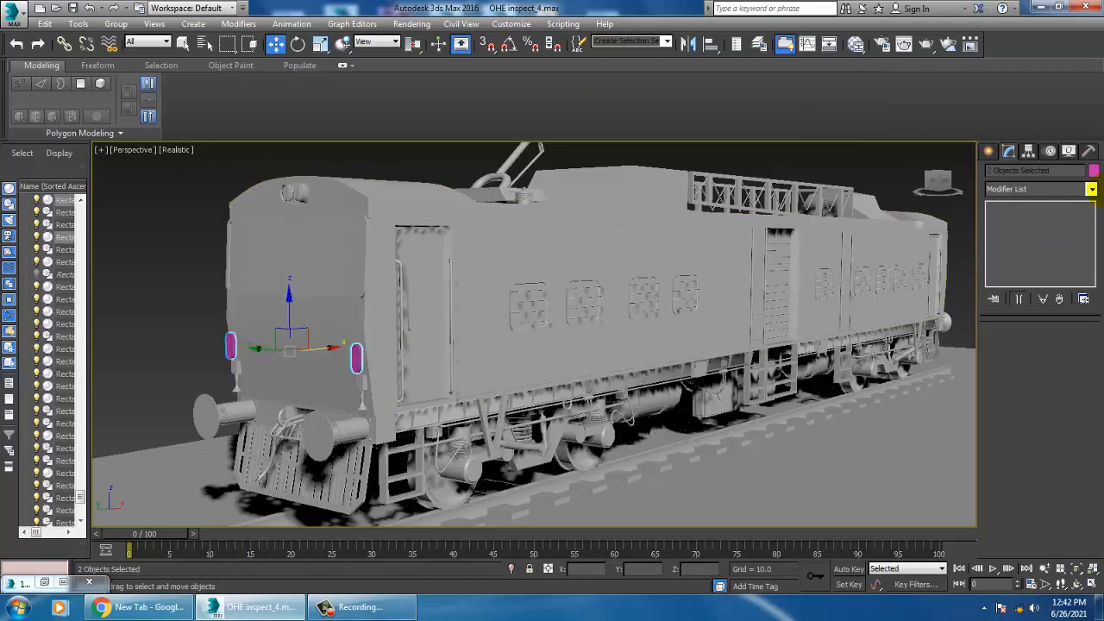
left_click(1093, 172)
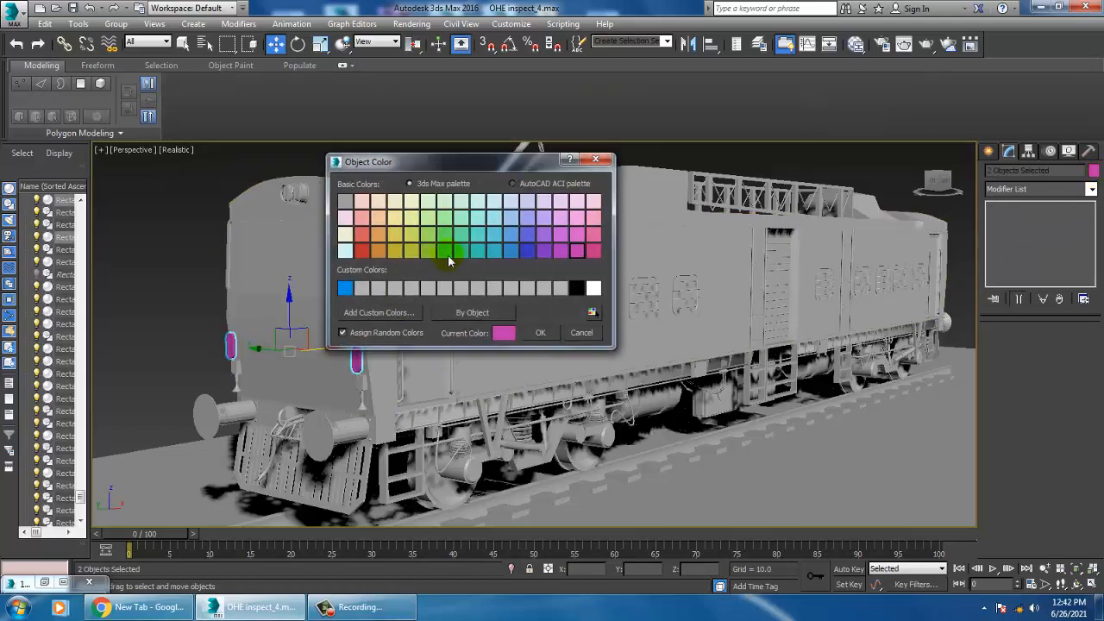
left_click(540, 333)
left_click(138, 312)
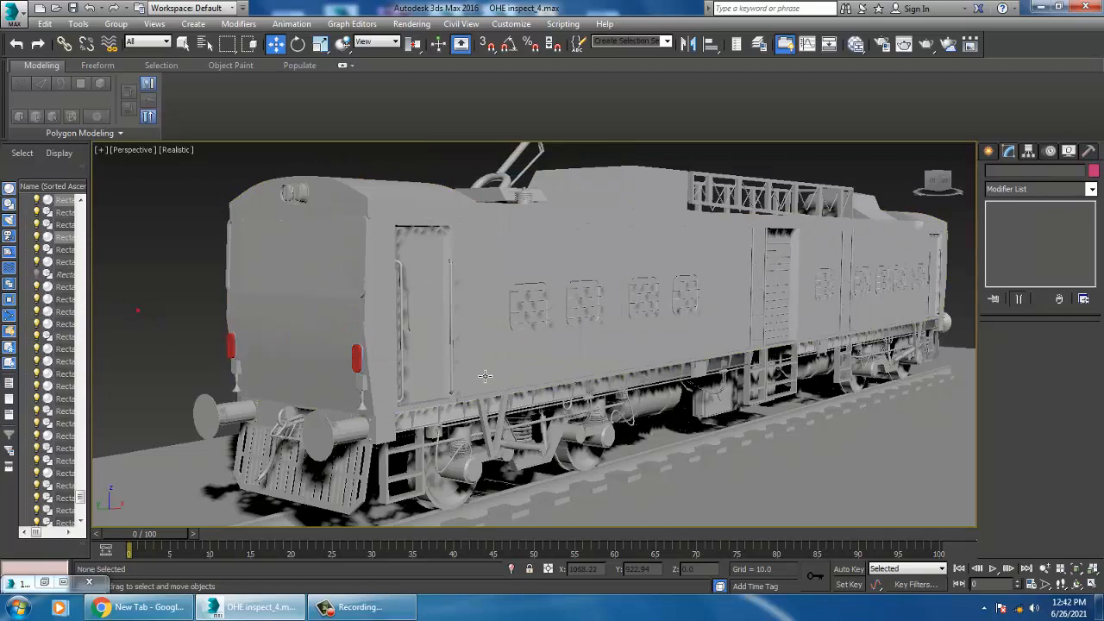
Reselect the two end-face lamps, reapply an object colour from the palette, and clear the selection.
left_click(357, 358)
left_click(231, 345, "ctrl")
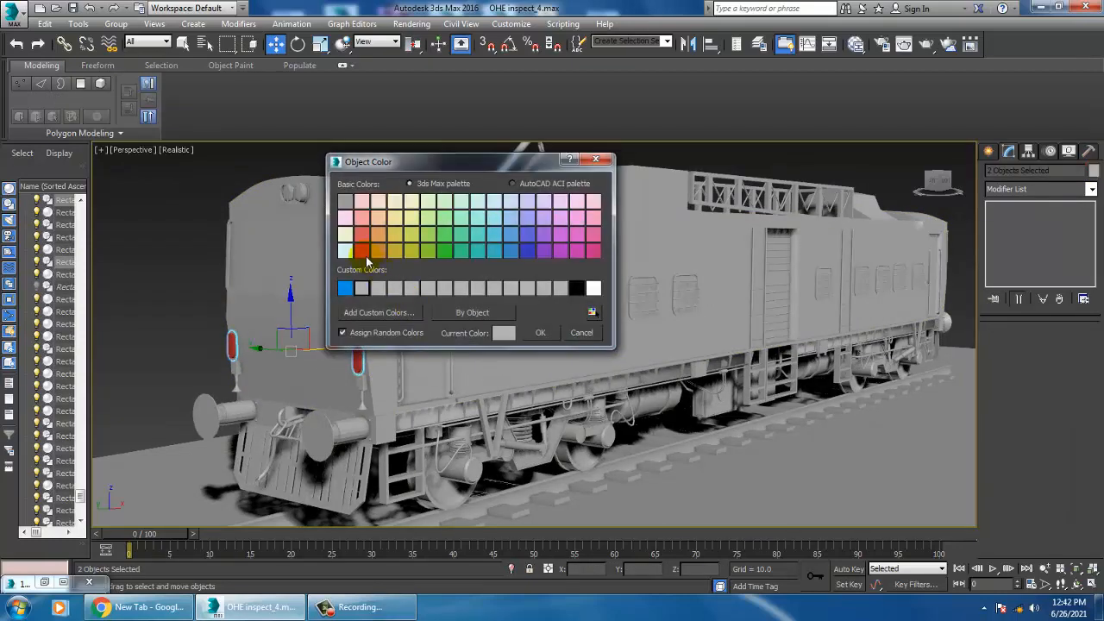
left_click(542, 333)
left_click(191, 326)
Review the whole coach model from several distances and display it with edged faces.
scroll(518, 343, "down", 4)
middle_click_drag(569, 352, 663, 418, "alt")
scroll(630, 357, "up", 5)
left_click(581, 233)
scroll(650, 364, "down", 5)
key("F4")
scroll(656, 362, "up", 3)
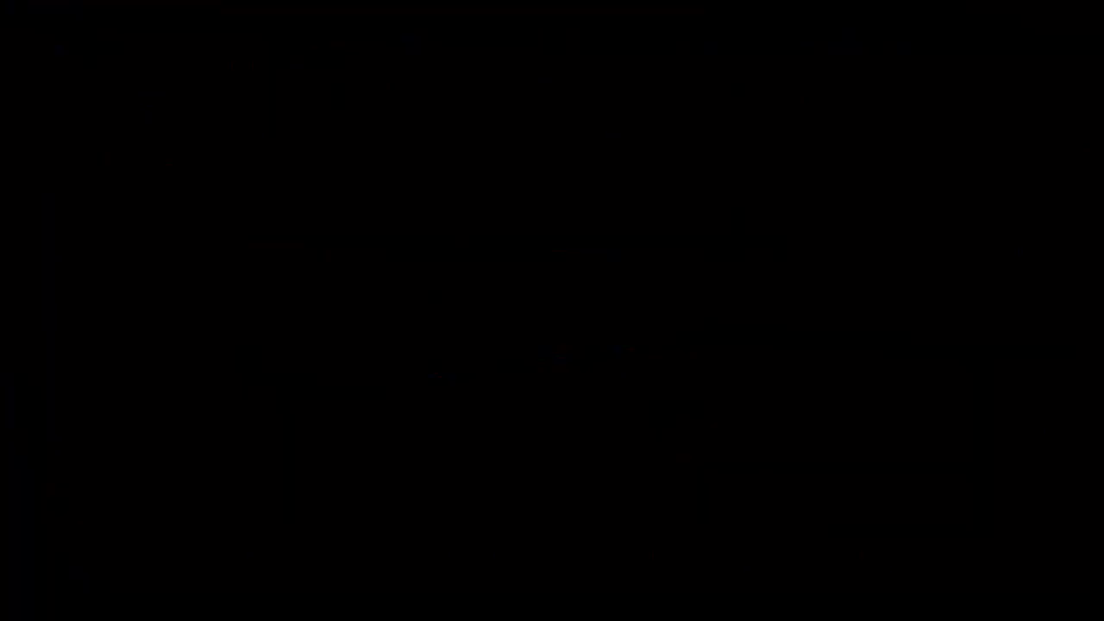